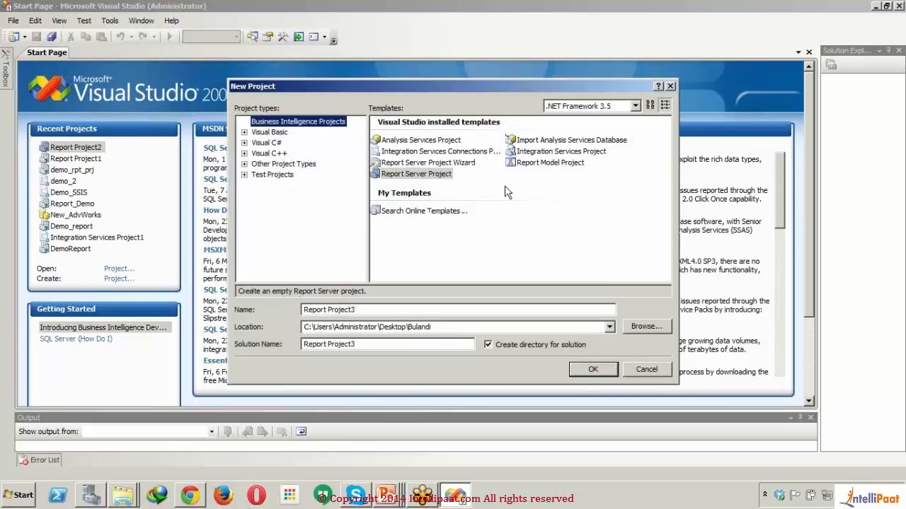
- Create a folder named ReportProject inside Bulandi and set it as the new project's location
left_click(448, 309)
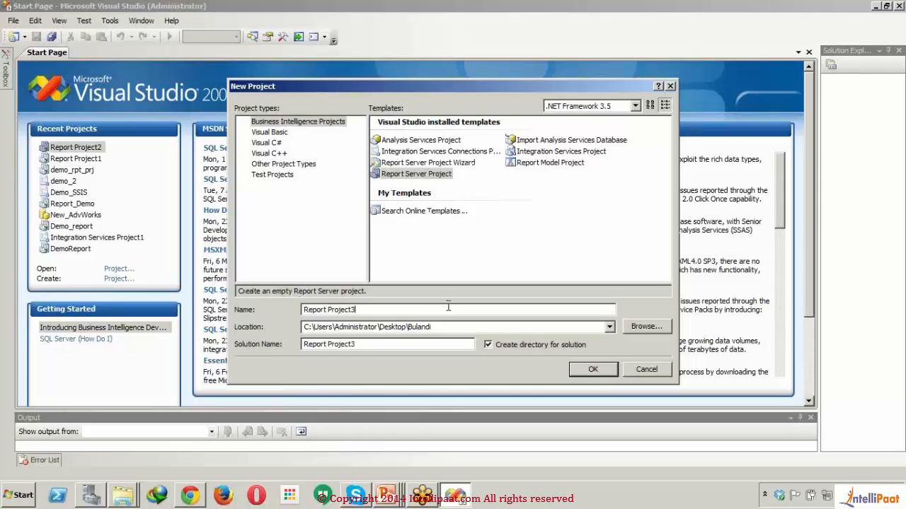
left_click(651, 327)
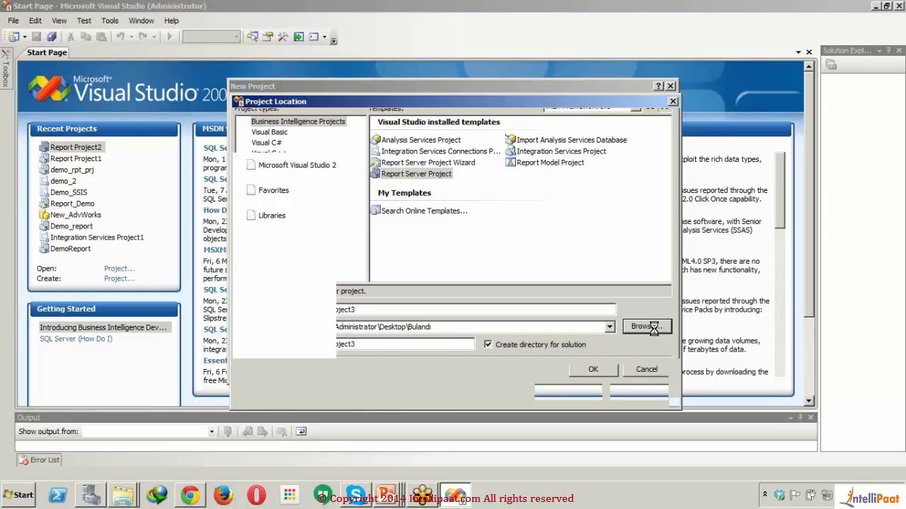
left_click(322, 142)
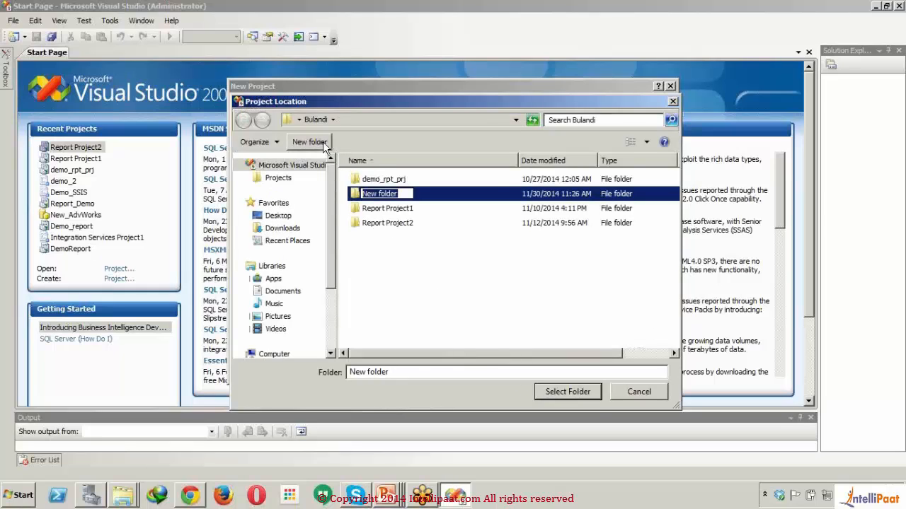
type("Report")
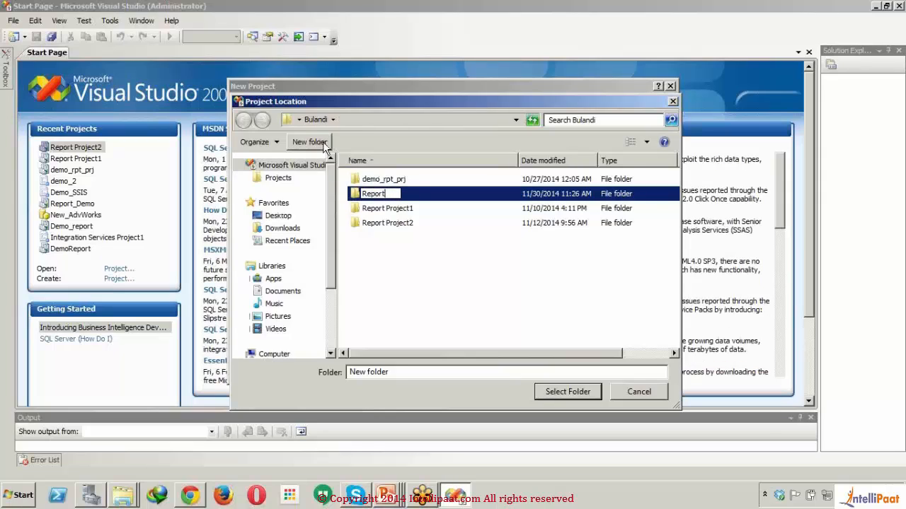
type("Project")
key("Return")
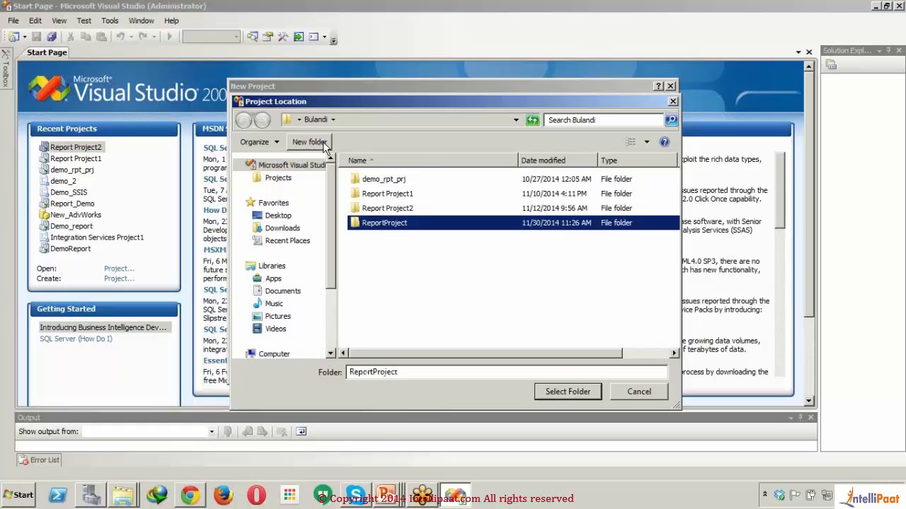
key("Return")
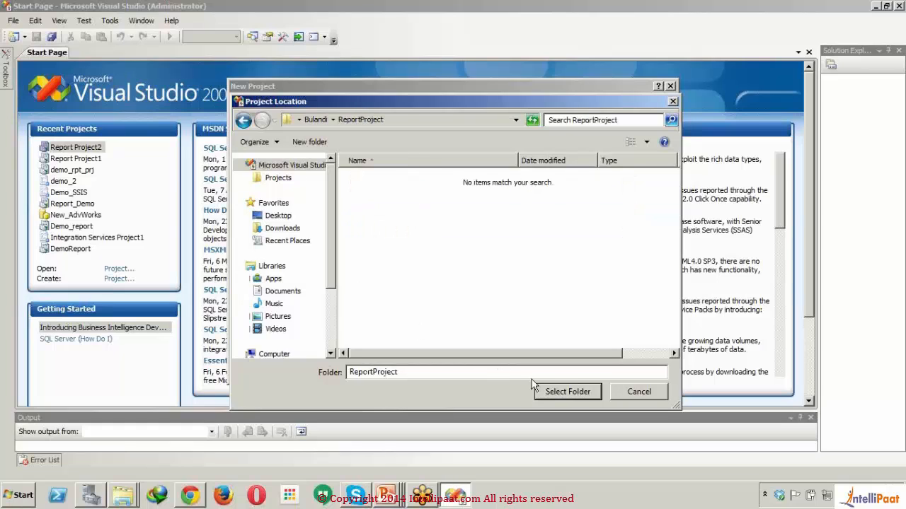
left_click(559, 391)
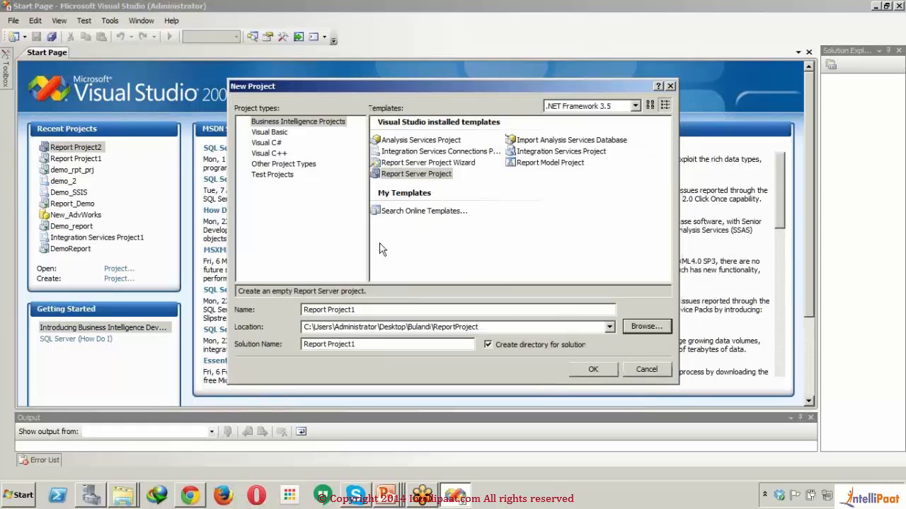
- Create a project named Report1 from the Report Server Project Wizard template
left_click(444, 163)
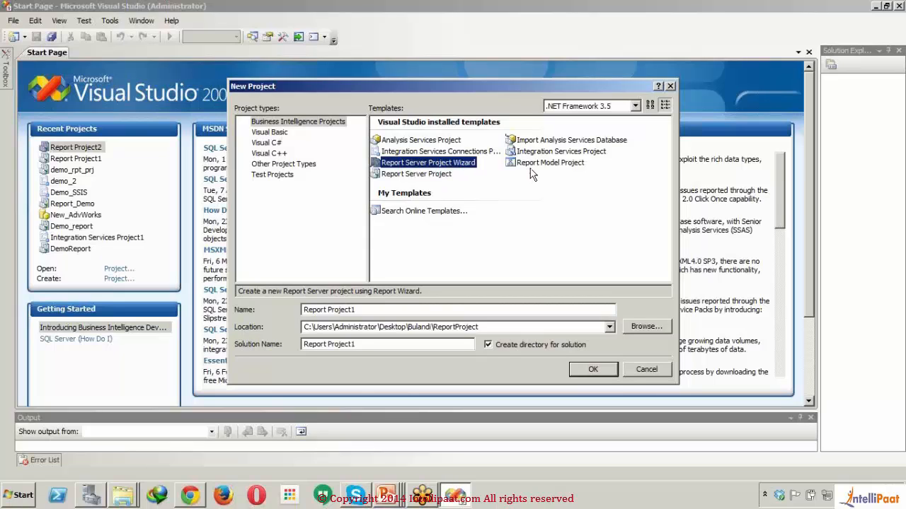
left_click(552, 164)
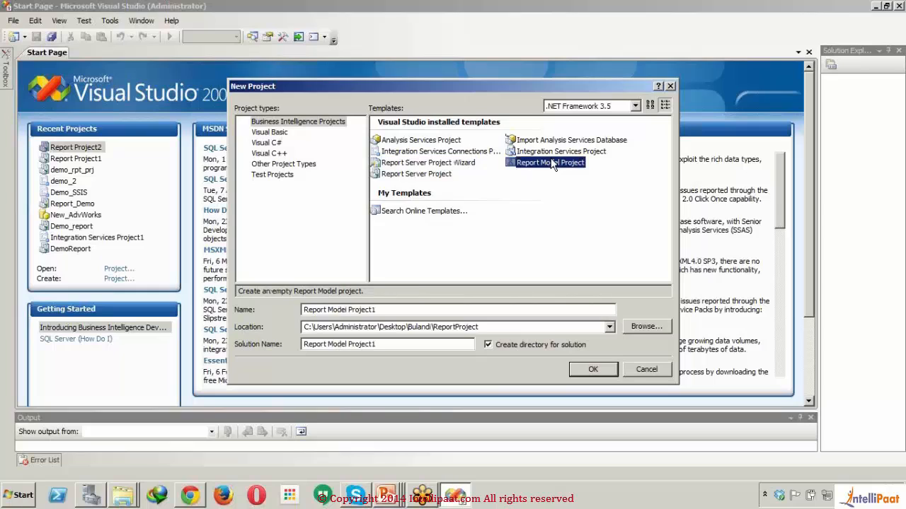
left_click(434, 174)
left_click(437, 164)
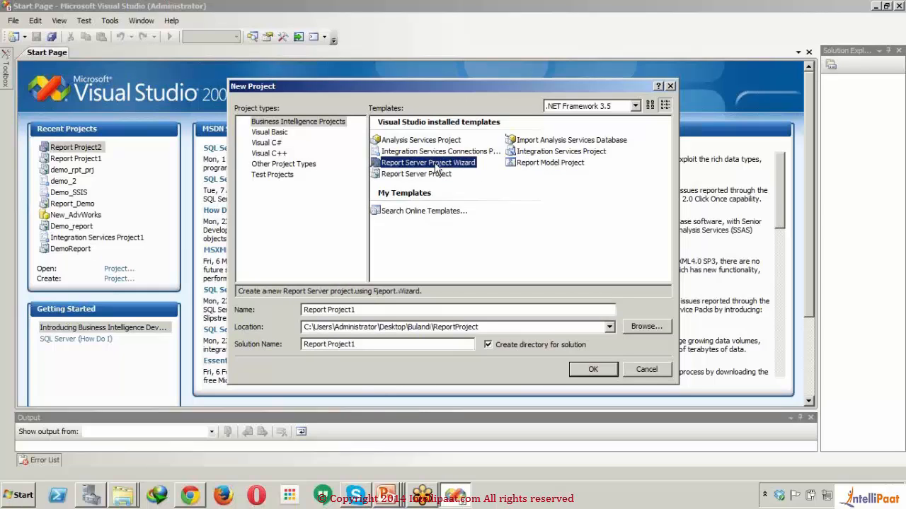
left_click(433, 308)
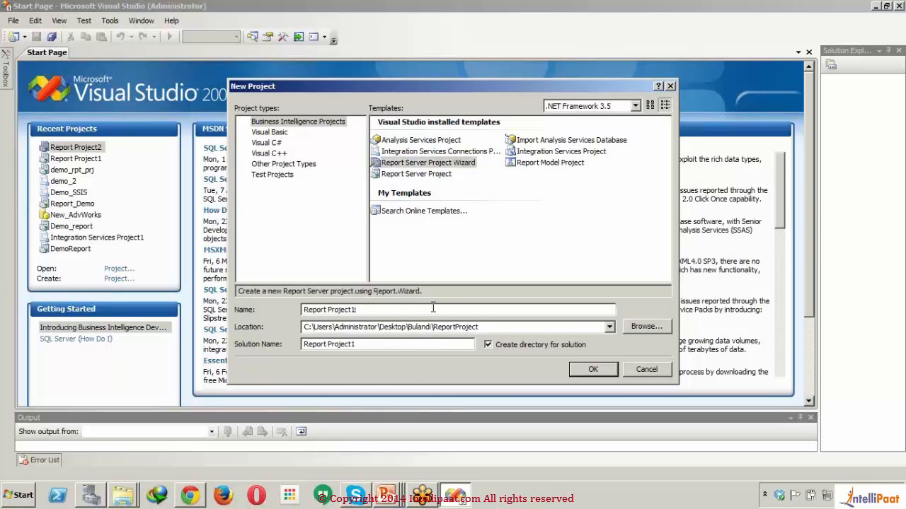
double_click(433, 308)
key("BackSpace")
type("1")
left_click(591, 370)
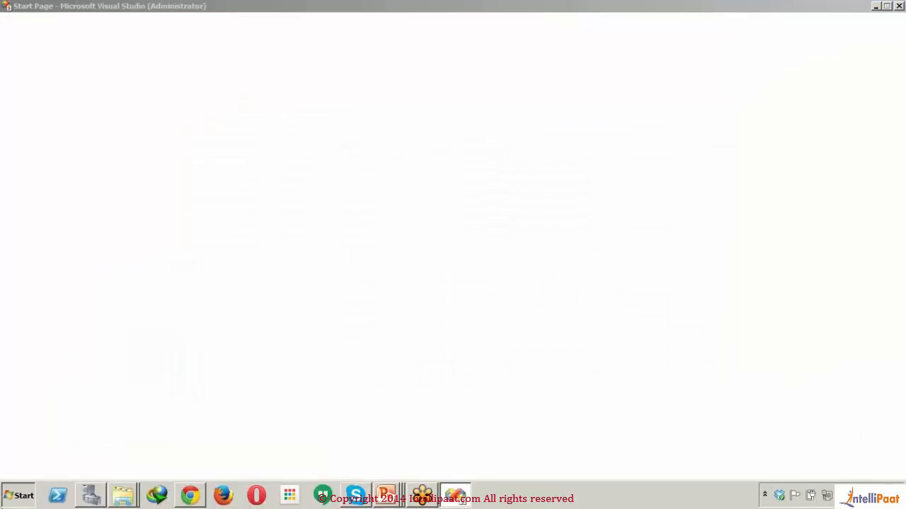
- Launch SQL Server Management Studio from Microsoft SQL Server 2008 R2 and advance the Report Wizard past its welcome page
left_click(19, 496)
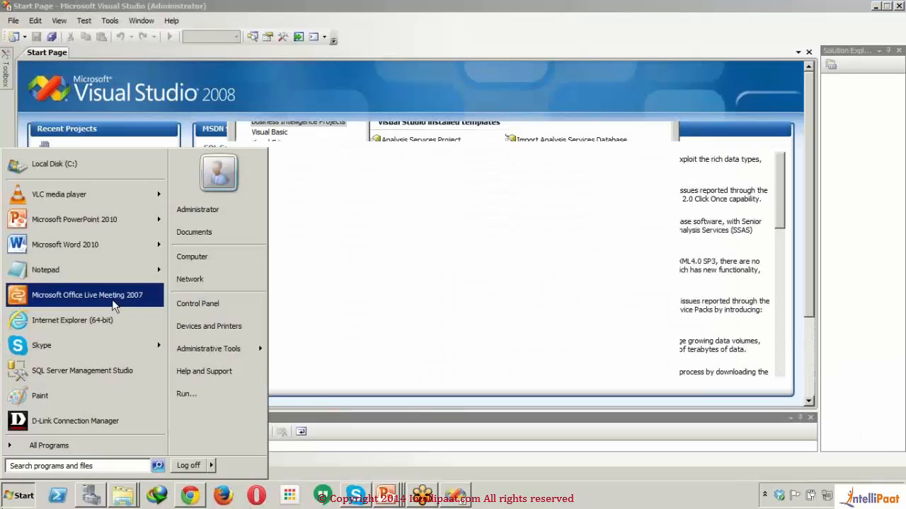
left_click(94, 449)
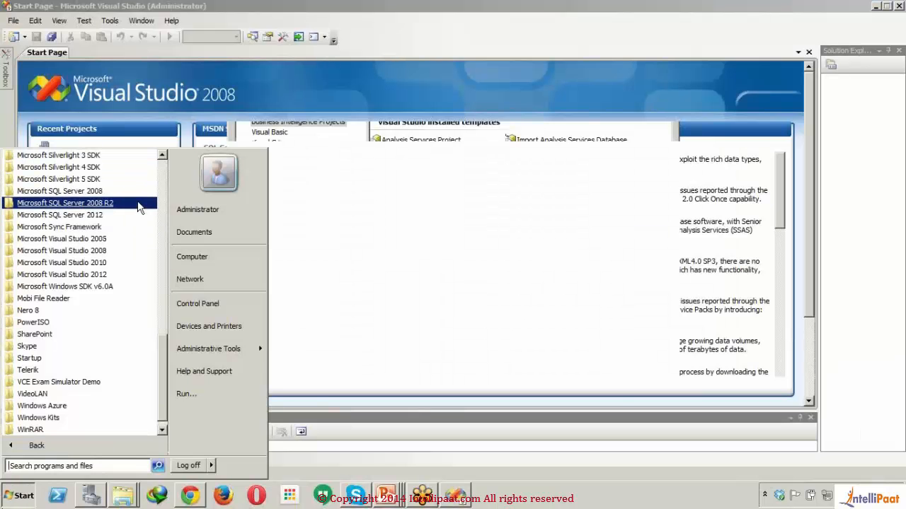
left_click(138, 205)
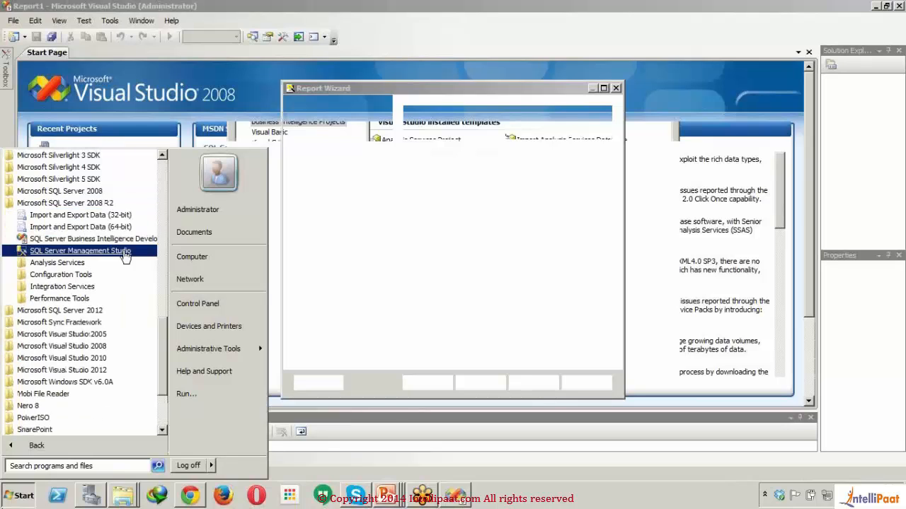
left_click(129, 255)
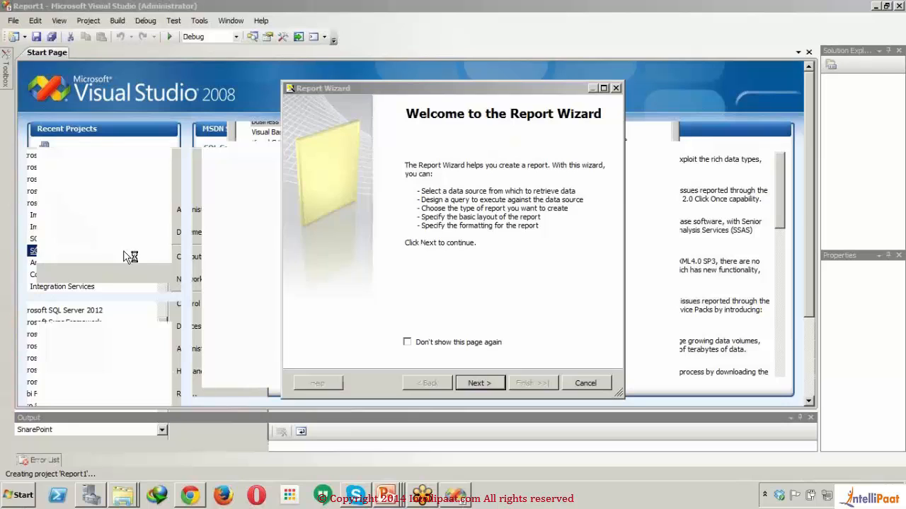
left_click(483, 382)
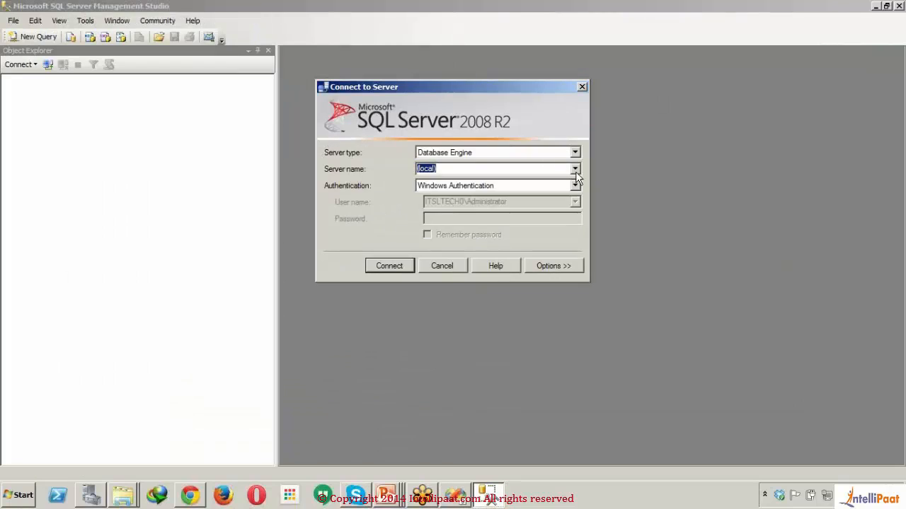
- Connect to the ITSLTECH\SQL08R2ENT database engine using SQL Server Authentication with login sa and the account password
left_click(575, 170)
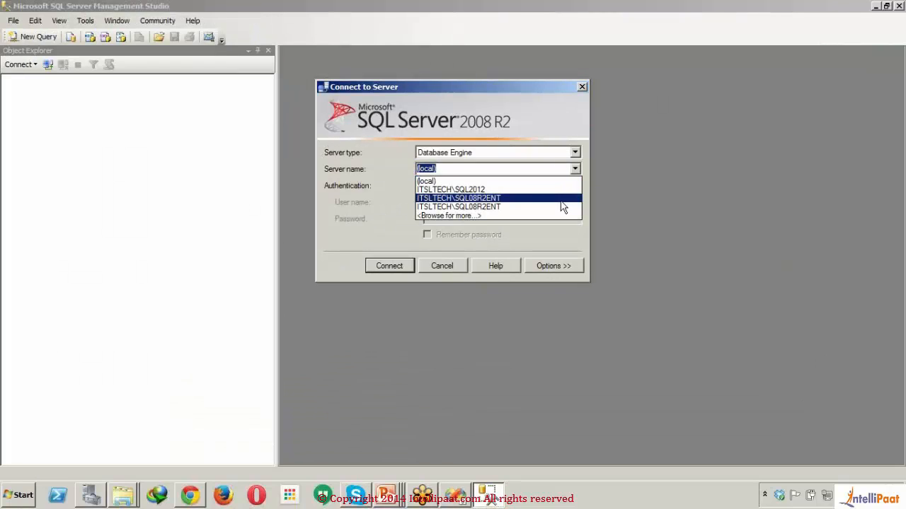
left_click(561, 200)
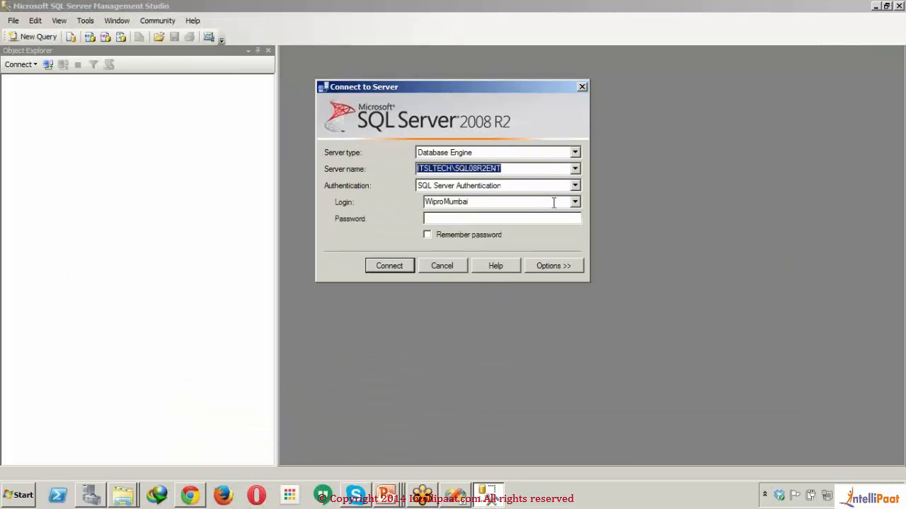
left_click(554, 202)
key("BackSpace")
type("sa")
key("Tab")
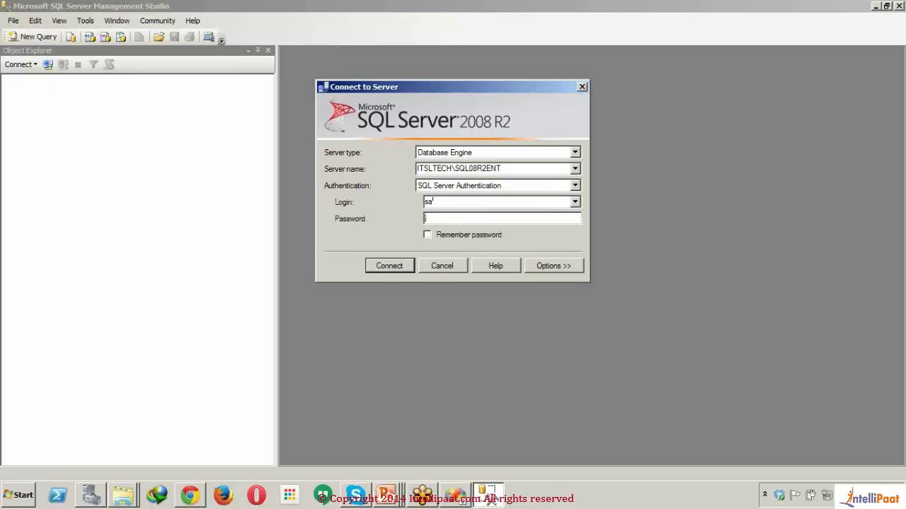
key("Tab")
type("*******")
key("Return")
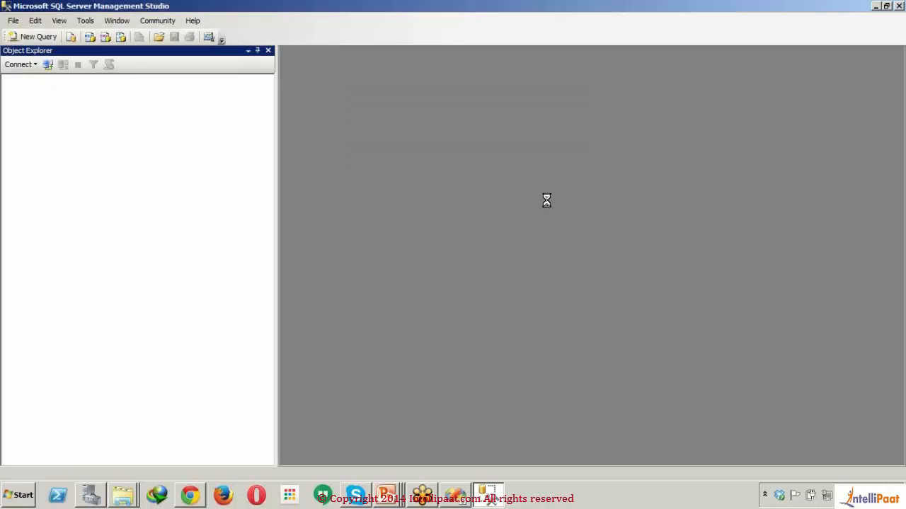
- Open a new query and expand the AdventureWorks database down to its stored procedures
left_click(40, 38)
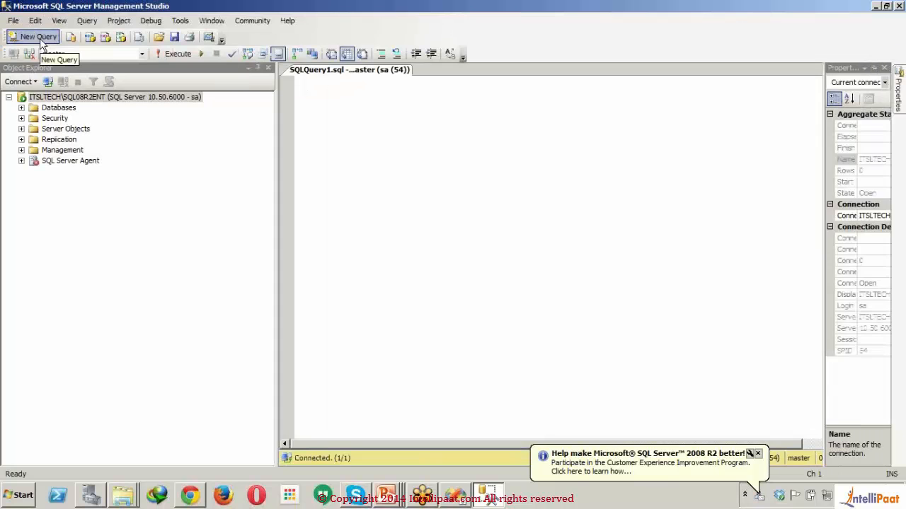
left_click(21, 108)
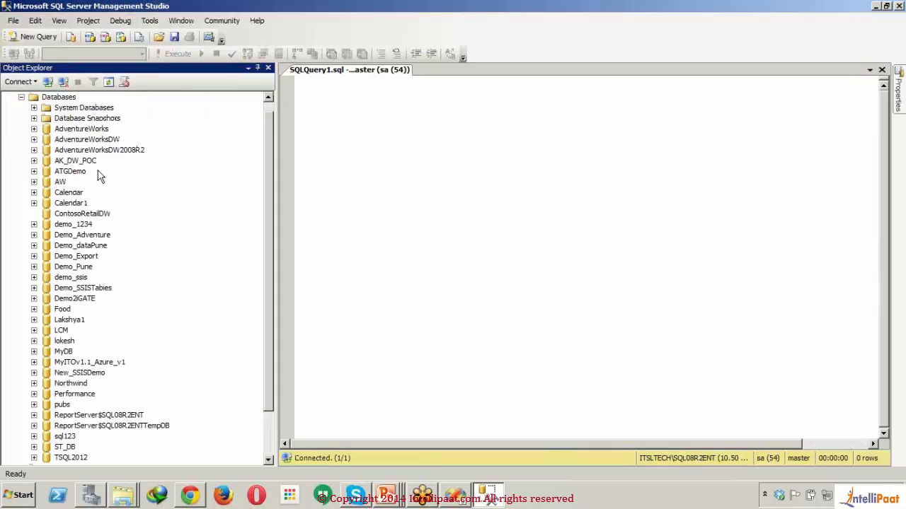
left_click(34, 130)
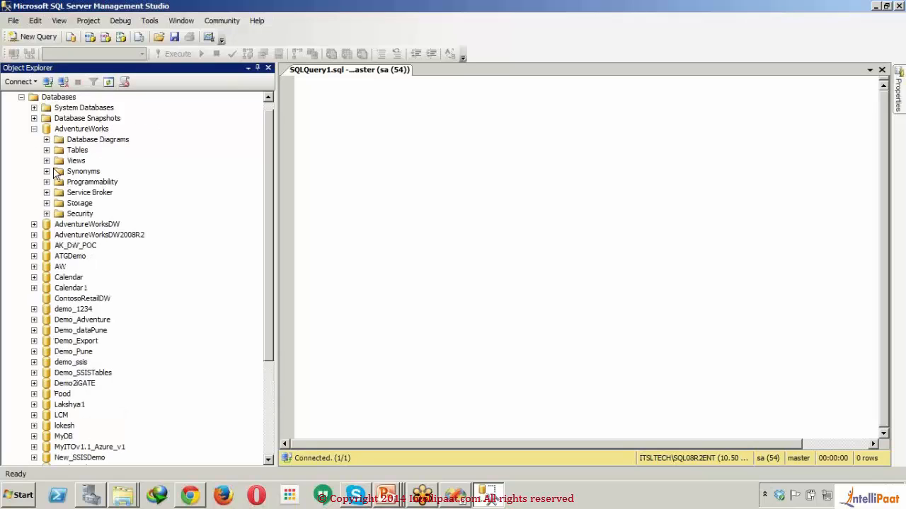
left_click(48, 182)
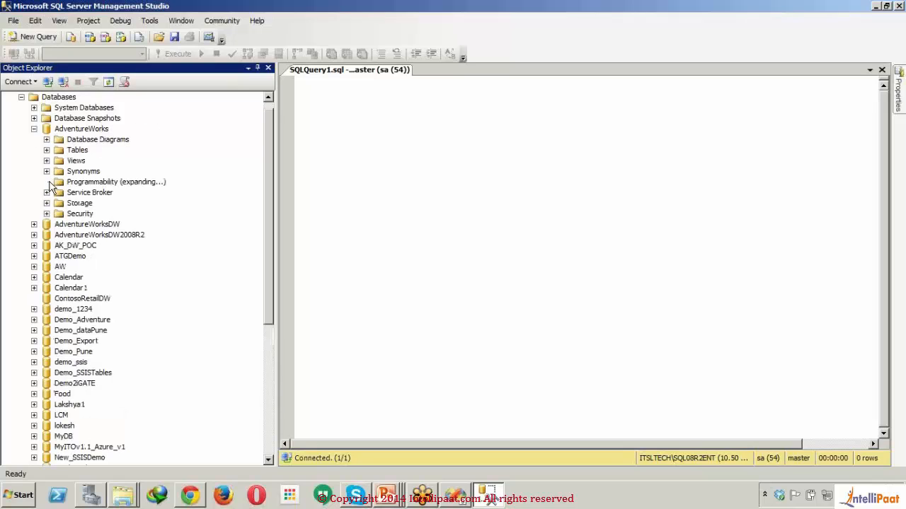
left_click(59, 194)
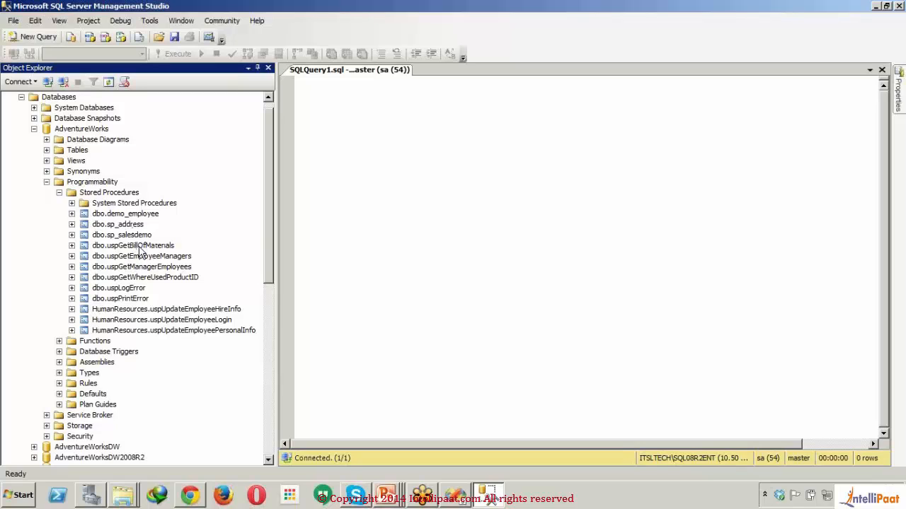
- Add dbo.uspGetBillOfMaterials to the query and execute it against the AdventureWorks database
left_click_drag(138, 246, 414, 188)
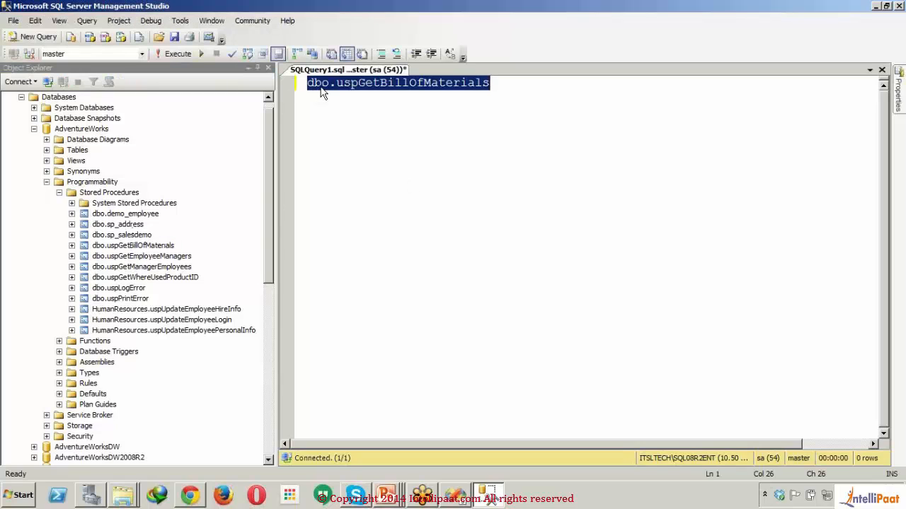
left_click(309, 83)
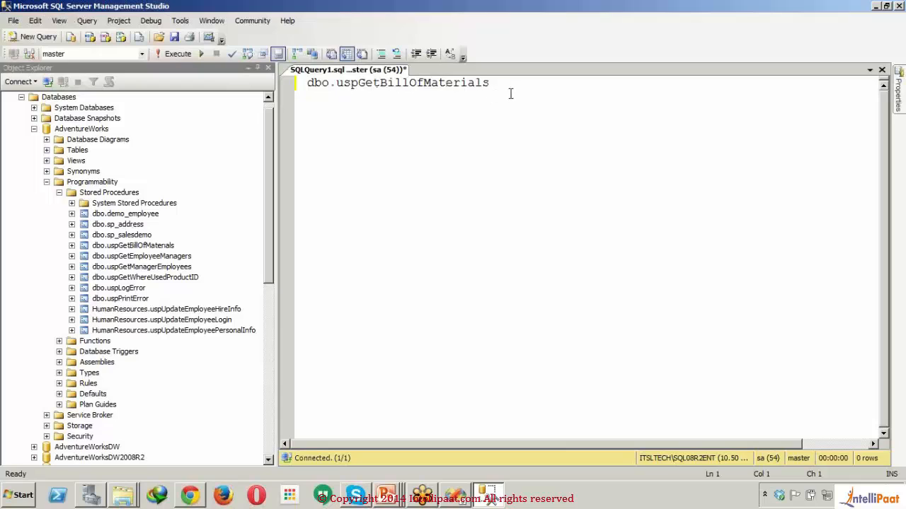
left_click_drag(509, 93, 223, 83)
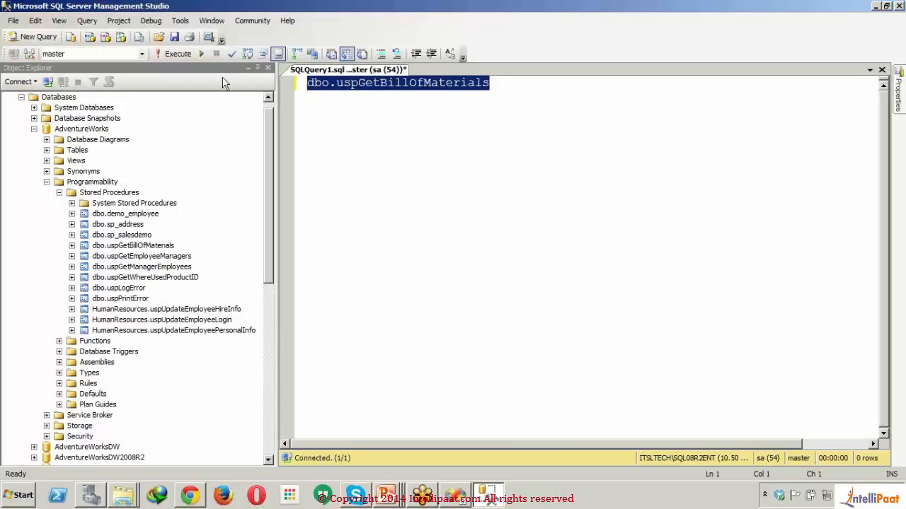
left_click(142, 54)
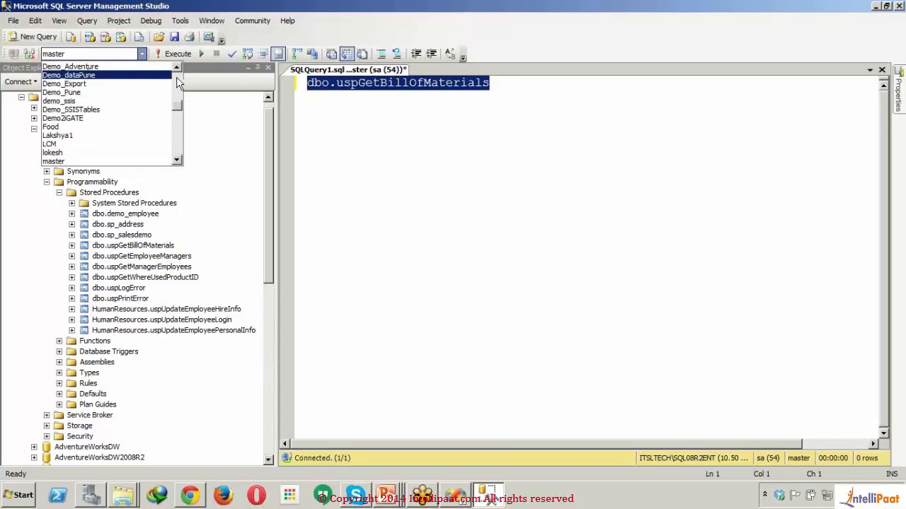
scroll(142, 79, "up", 3)
left_click(99, 66)
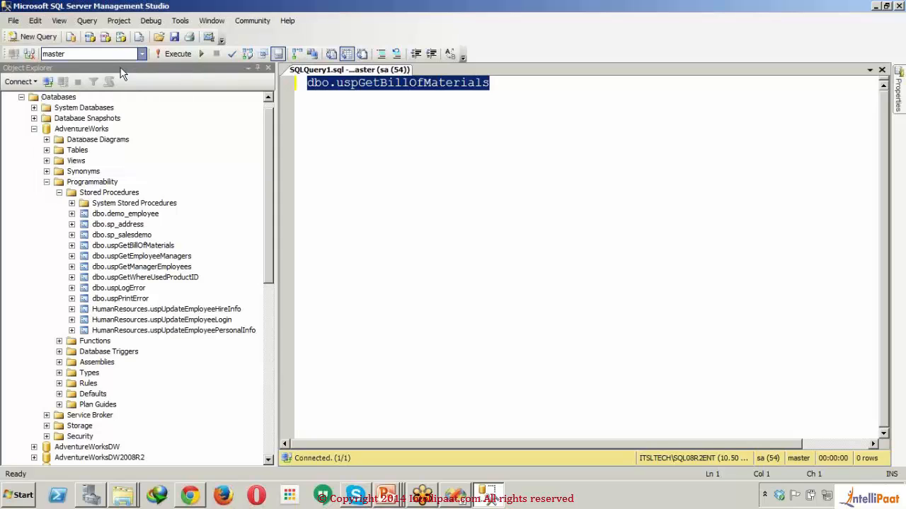
left_click(172, 55)
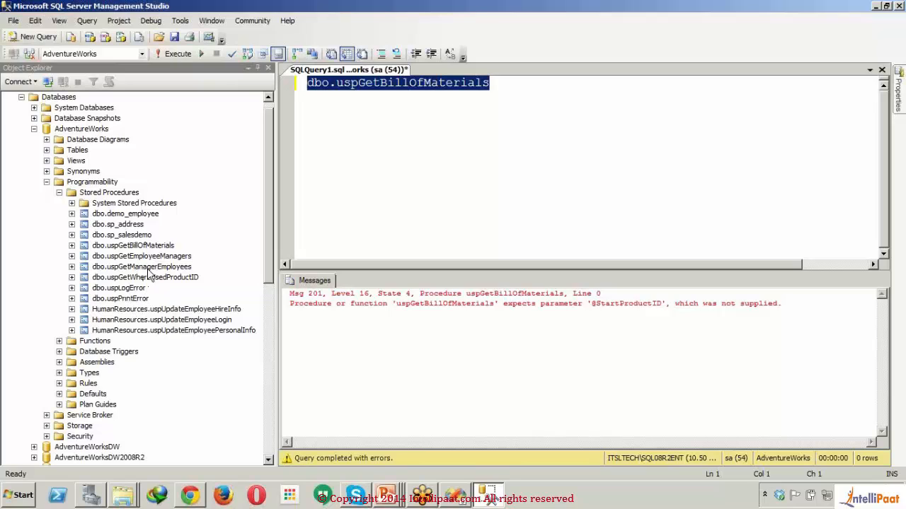
- Add dbo.sp_salesdemo to the query on its own line below dbo.uspGetBillOfMaterials and execute only that procedure
left_click_drag(131, 237, 557, 114)
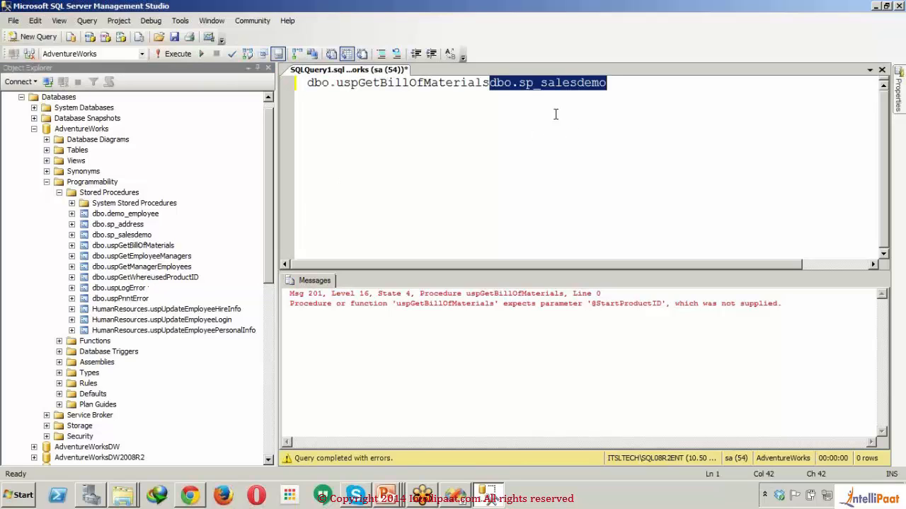
left_click(490, 84)
key("Return")
key("Return")
key("Return")
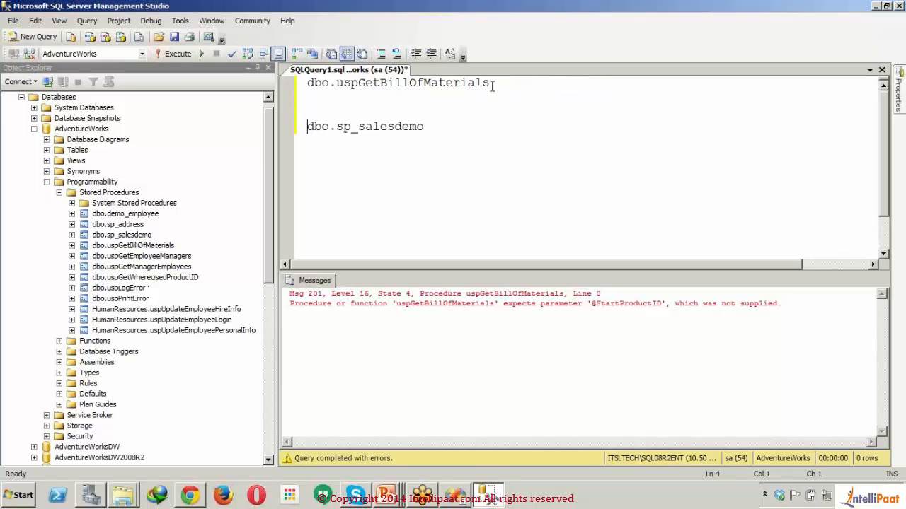
left_click_drag(433, 131, 309, 112)
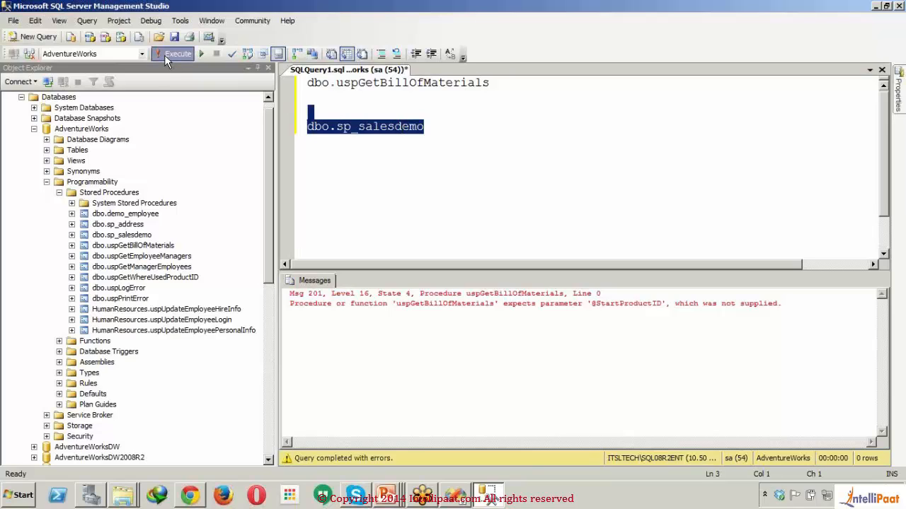
left_click(165, 54)
left_click(457, 172)
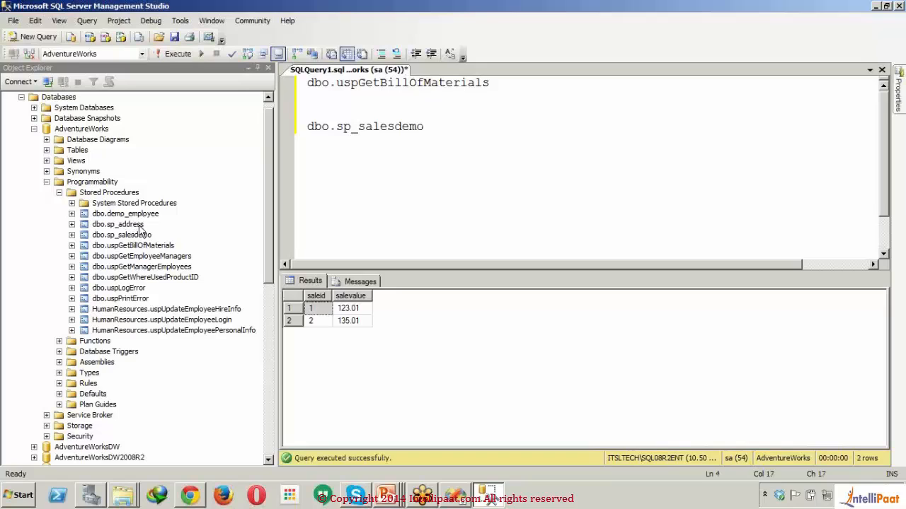
- Replace dbo.sp_salesdemo in the query with dbo.demo_employee and execute only that procedure
left_click(159, 217)
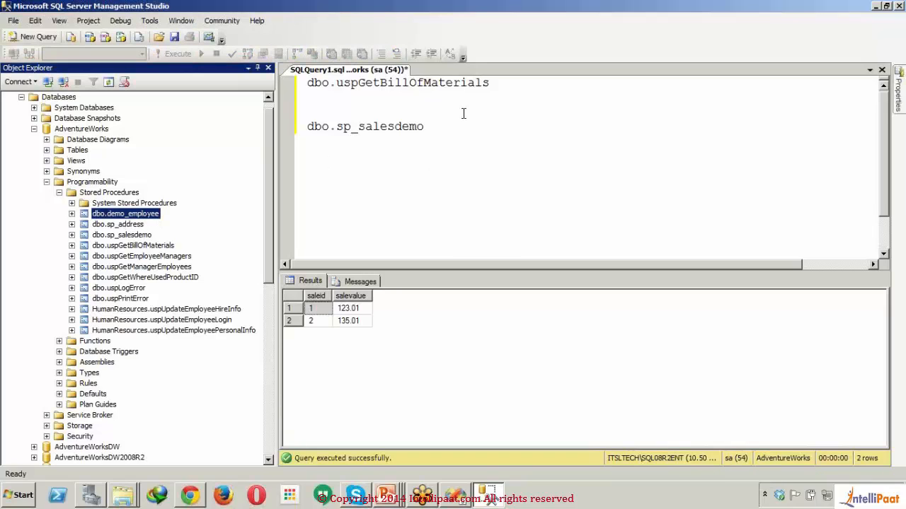
left_click_drag(460, 129, 302, 133)
type("dbo.demo_employee")
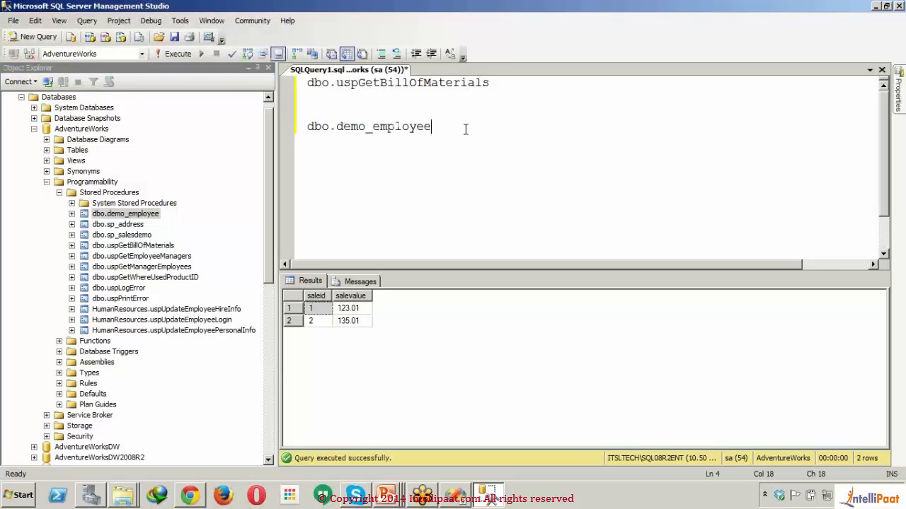
left_click_drag(446, 130, 427, 132)
left_click_drag(429, 126, 307, 126)
left_click(183, 56)
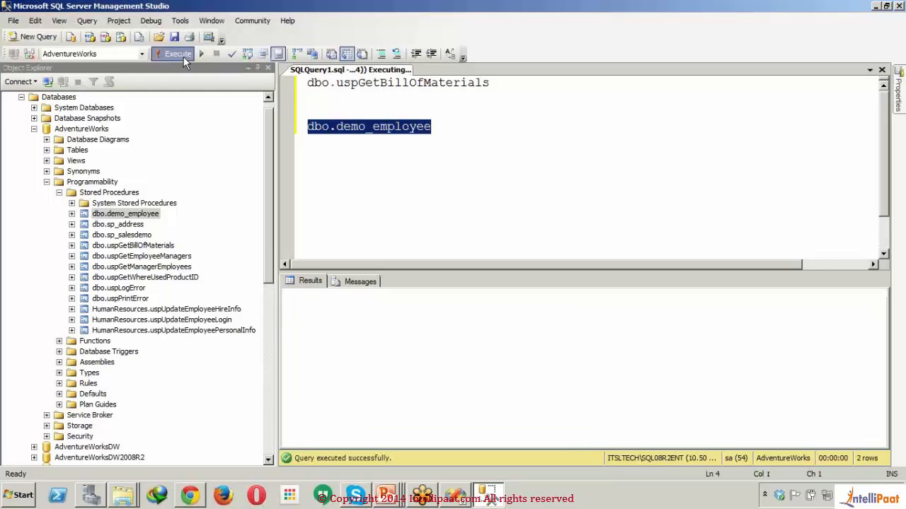
left_click(437, 223)
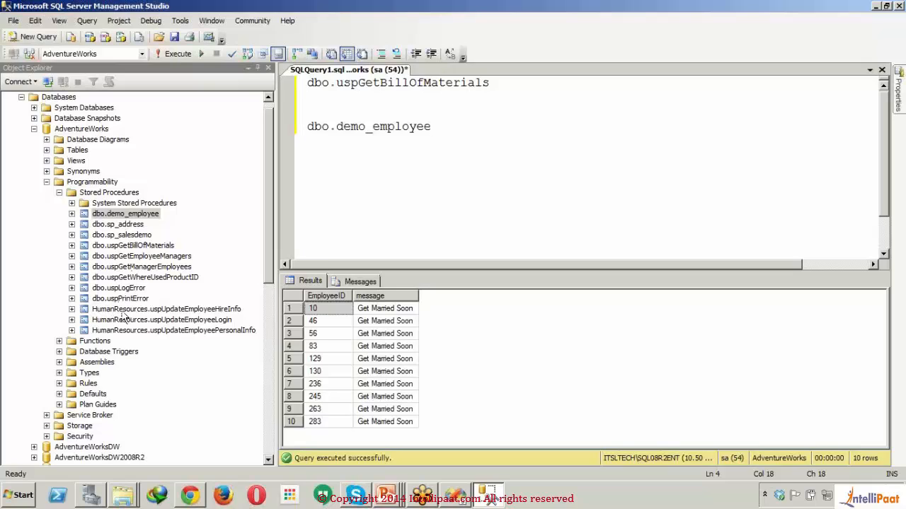
- Add HumanResources.uspUpdateEmployeeHireInfo two lines below dbo.demo_employee and execute only that procedure
left_click_drag(123, 312, 431, 127)
left_click(430, 126)
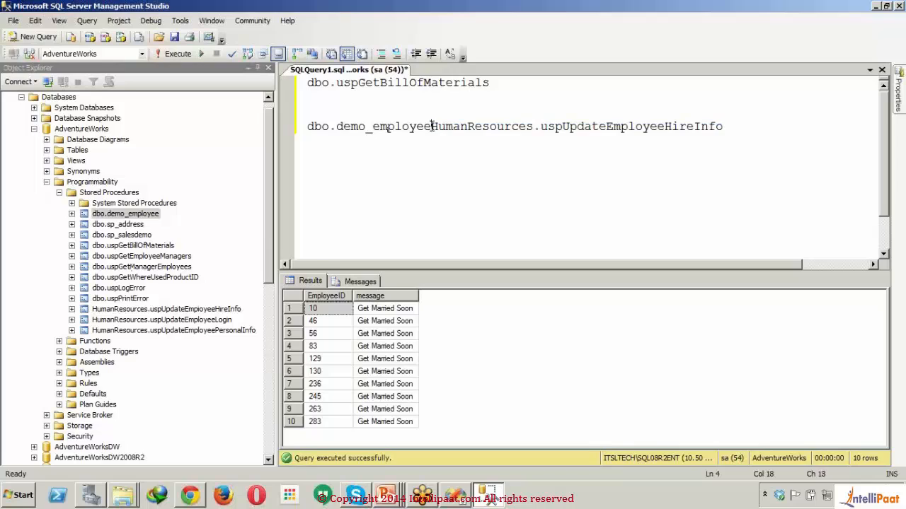
key("Return")
key("Return")
key("End")
key("shift+Up")
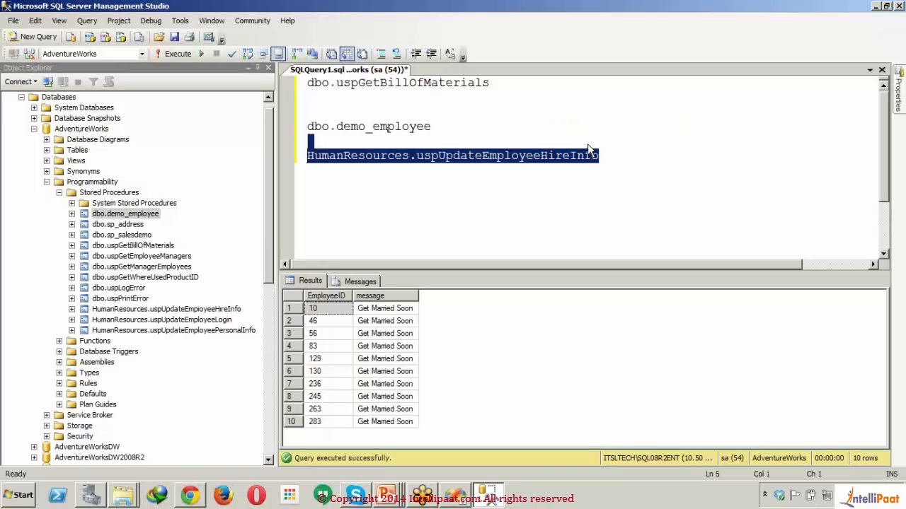
left_click(174, 54)
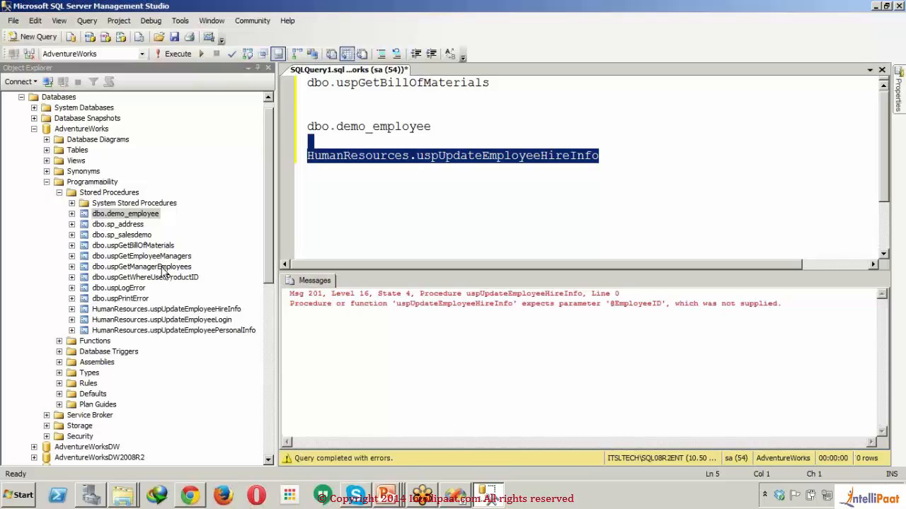
- Insert dbo.uspGetManagerEmployees on the empty line below dbo.demo_employee and execute only that procedure
left_click_drag(163, 269, 340, 141)
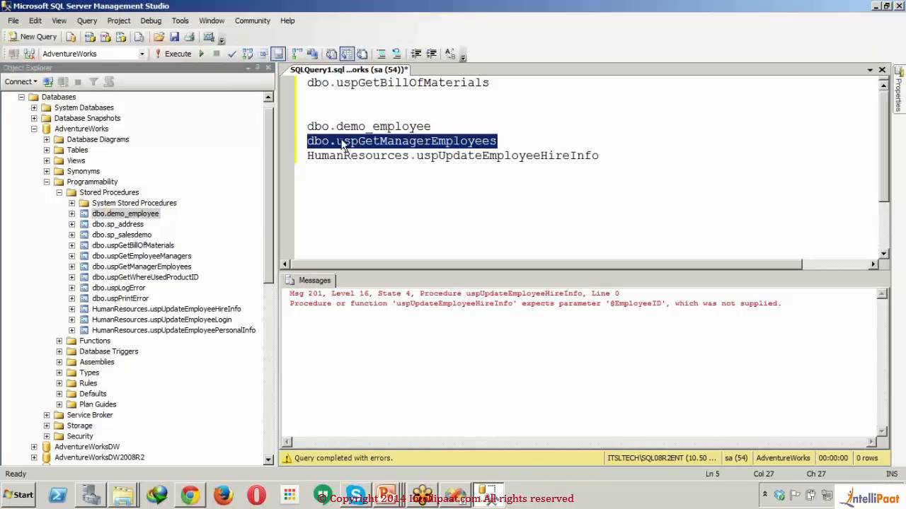
left_click(172, 57)
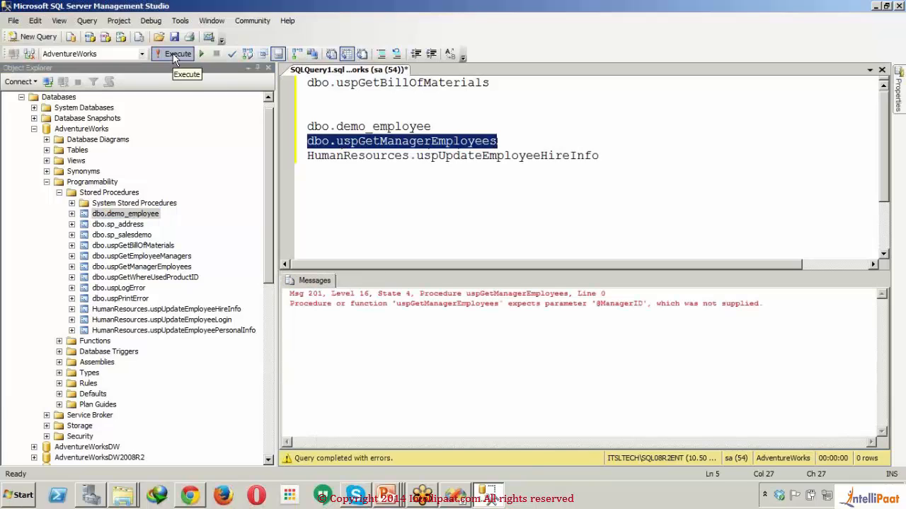
left_click(360, 211)
left_click(423, 211)
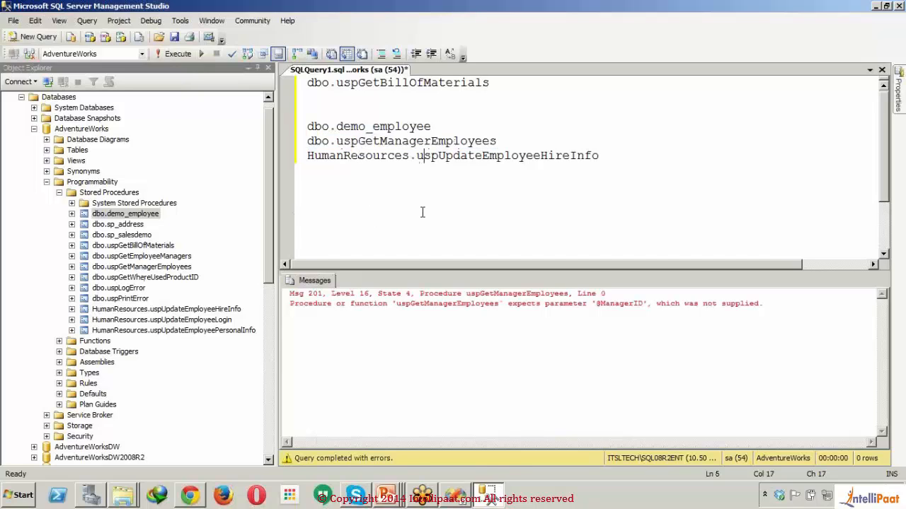
- Write a select * from HumanResources.Employee statement on the line below dbo.uspGetBillOfMaterials, taking the table from AdventureWorks
left_click(47, 150)
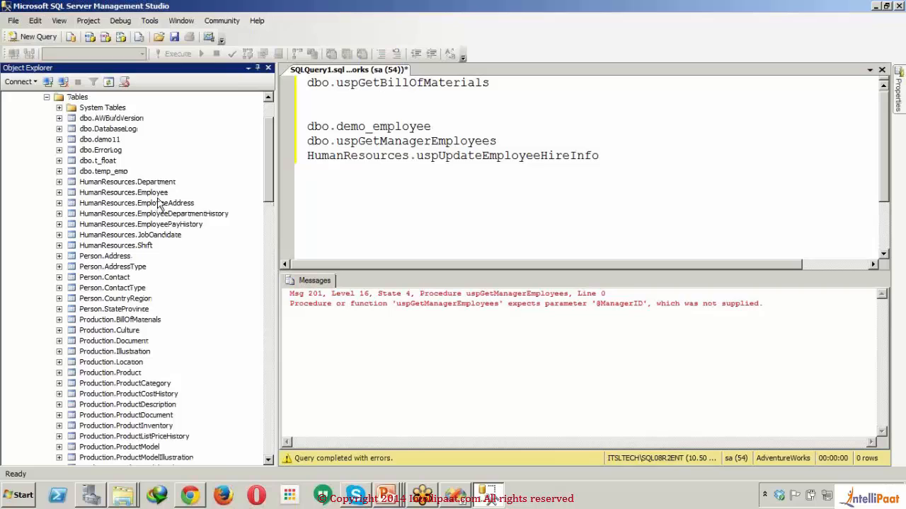
left_click_drag(157, 193, 366, 109)
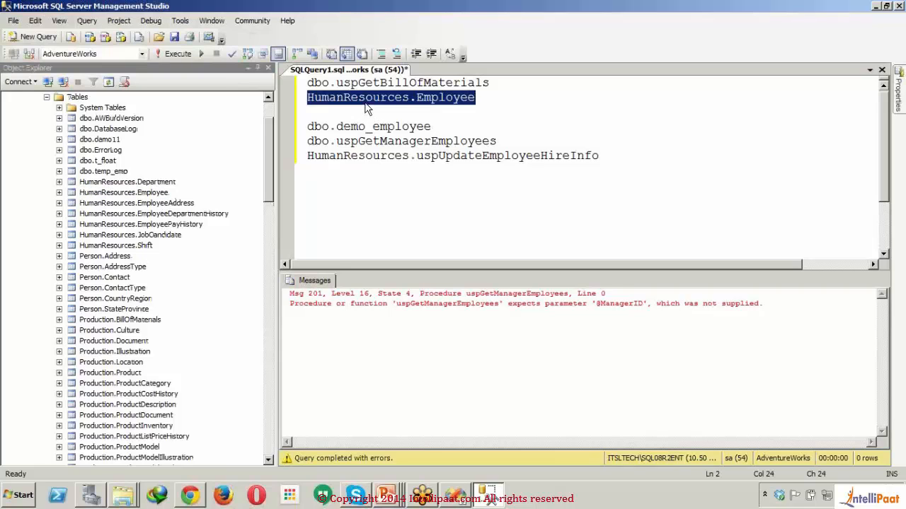
left_click(311, 101)
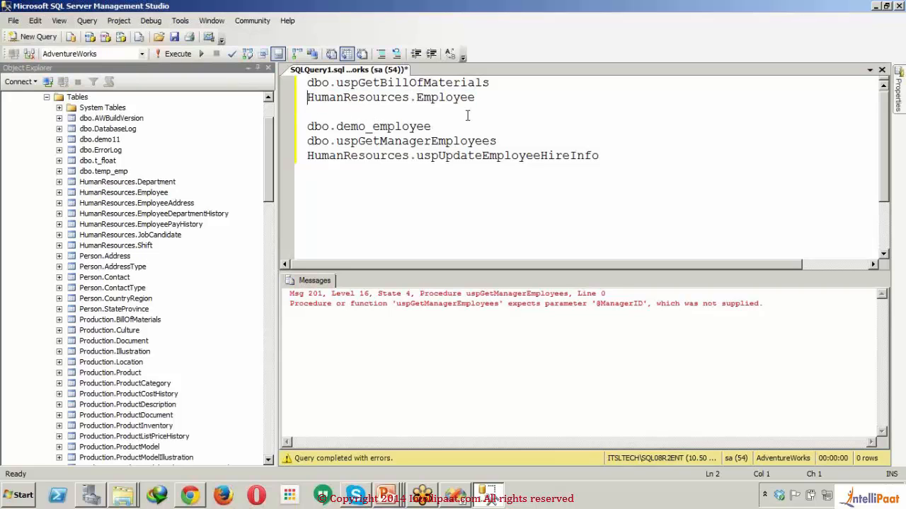
type("sele")
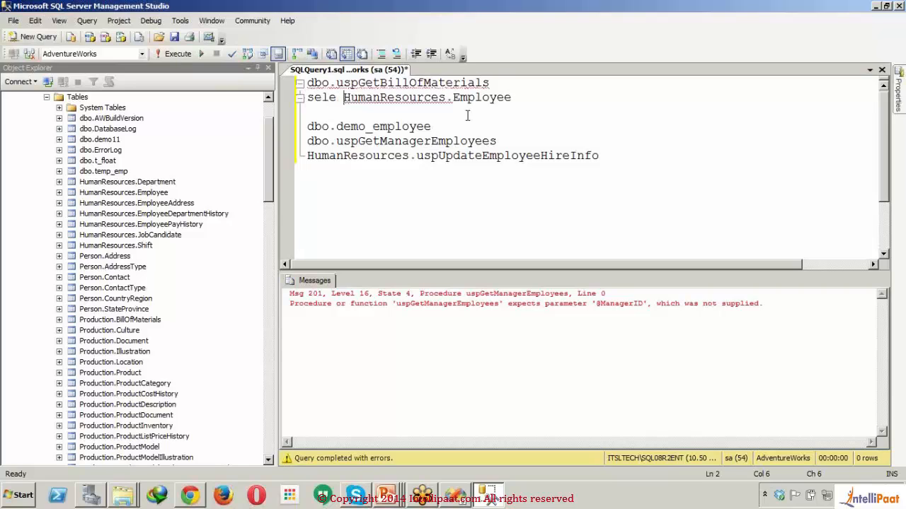
key("BackSpace")
type("ct * from")
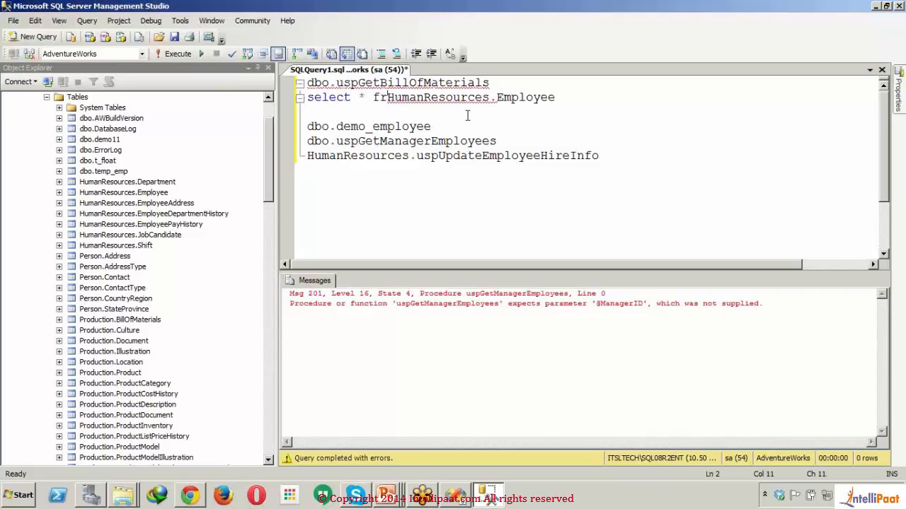
- Execute only the HumanResources.Employee select statement and look through the columns and rows of its result
left_click(581, 100)
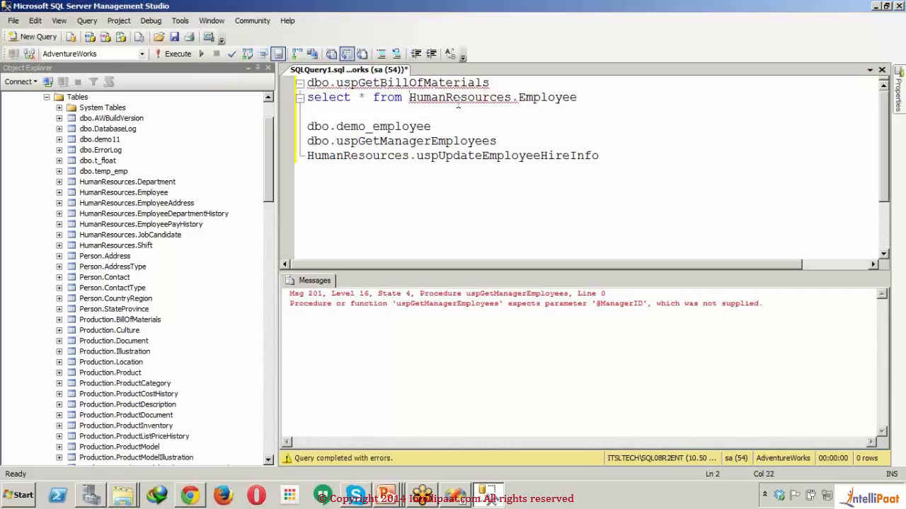
left_click_drag(581, 100, 305, 99)
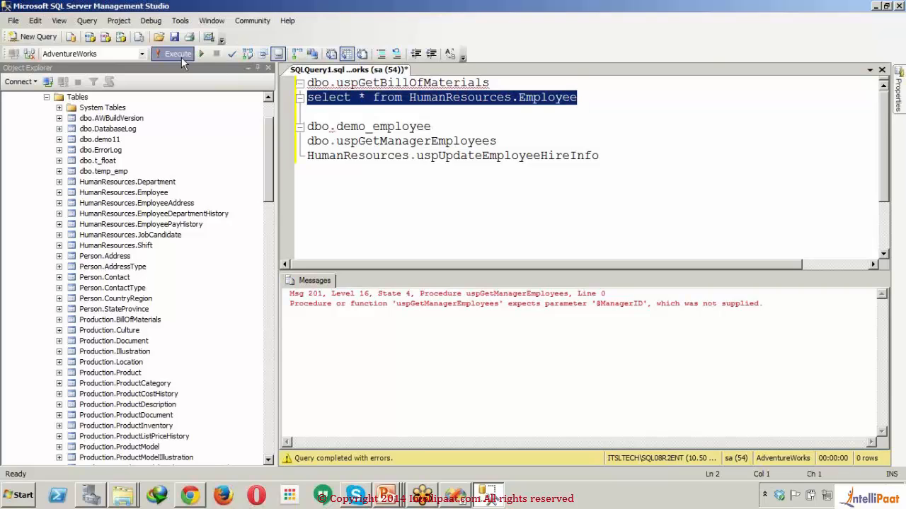
left_click(182, 57)
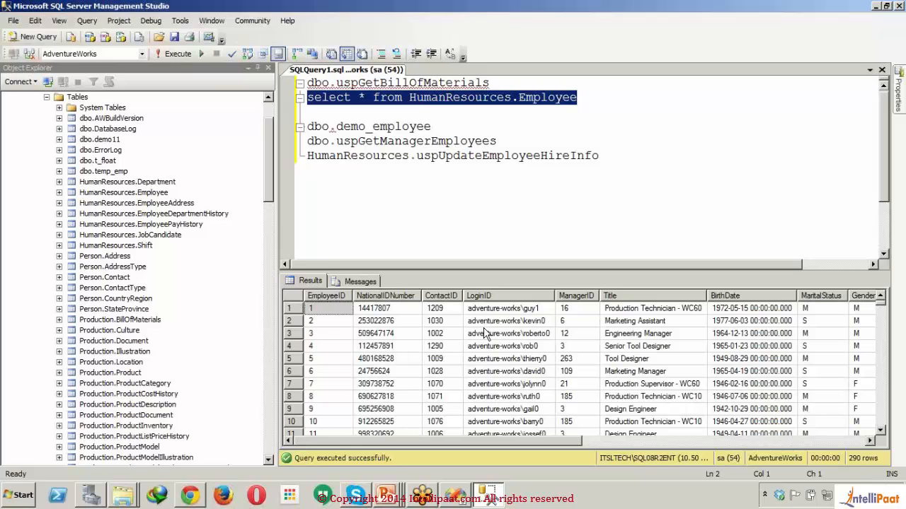
left_click(840, 443)
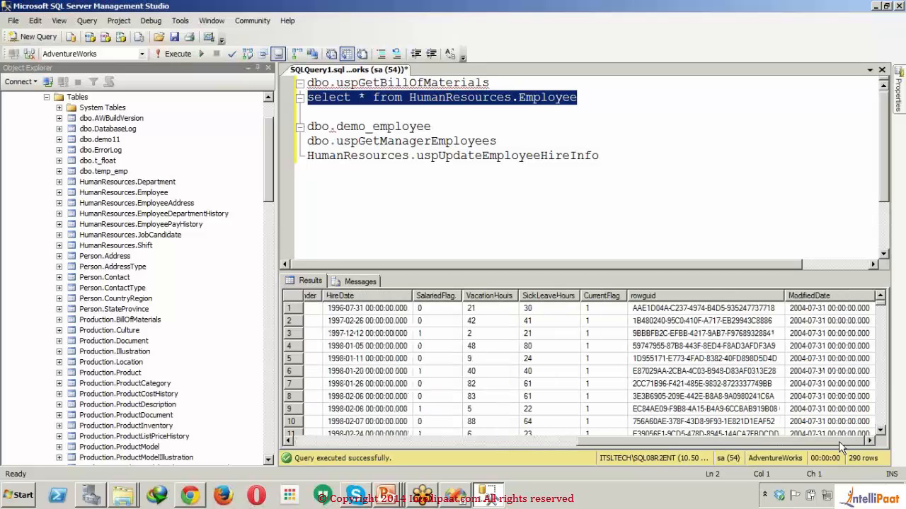
left_click_drag(840, 442, 556, 442)
left_click_drag(881, 303, 882, 306)
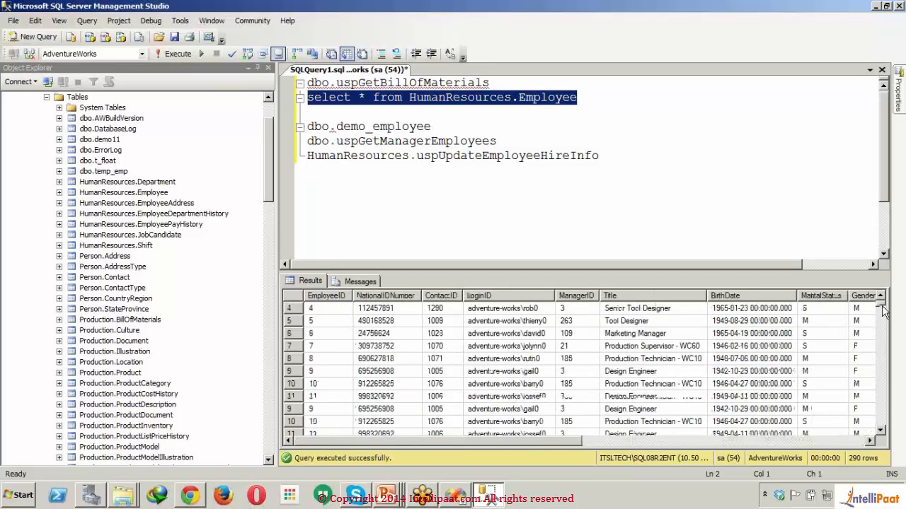
left_click_drag(882, 312, 879, 400)
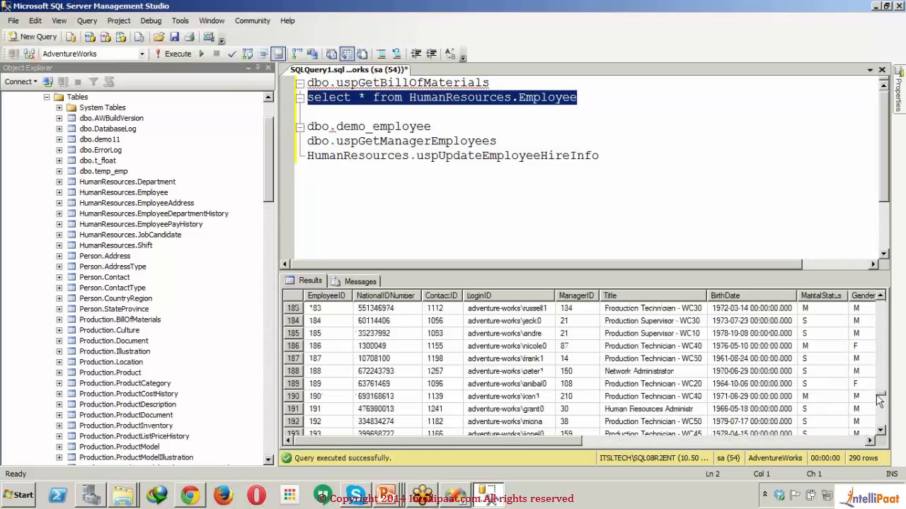
- Switch to the Report Wizard in Visual Studio and name the new data source AdventureWorks2008
left_click(457, 499)
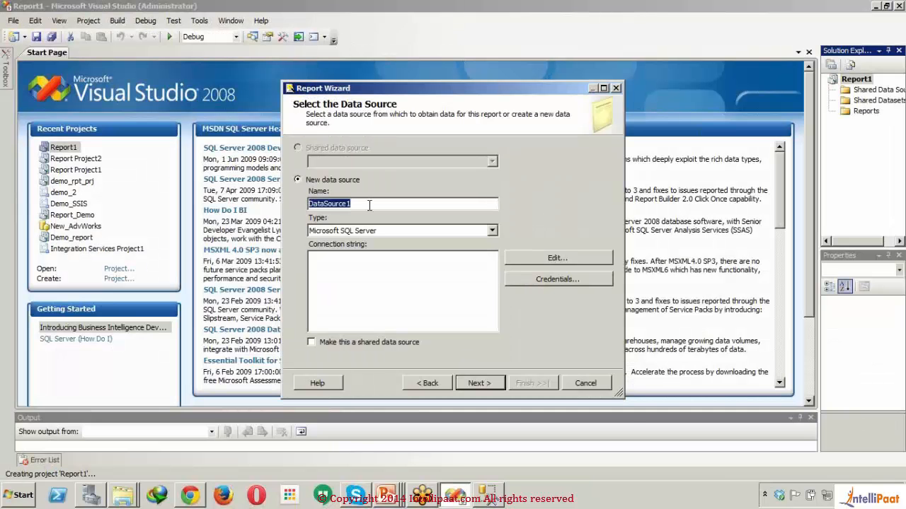
type("Adventure")
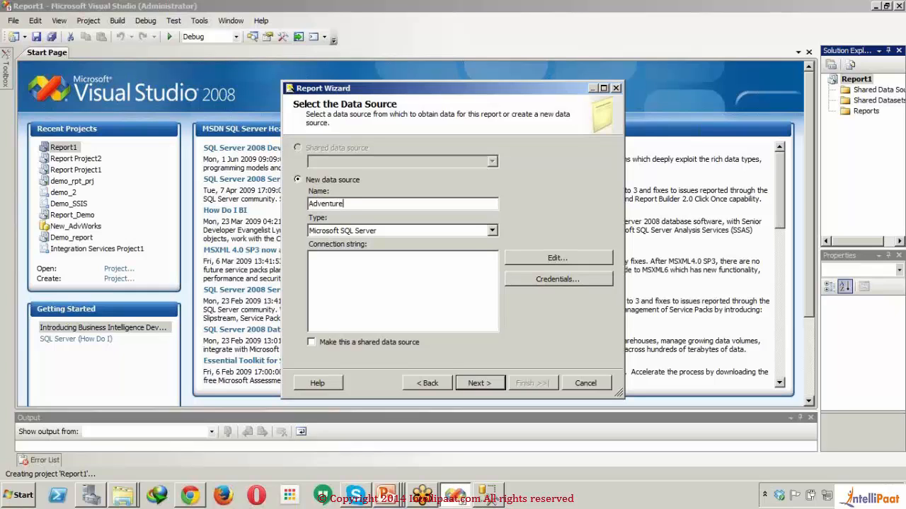
type("Works2008")
- Edit the data source's connection to use the server ITSLTECH\SQL08R2ENT with SQL Server Authentication
left_click(513, 258)
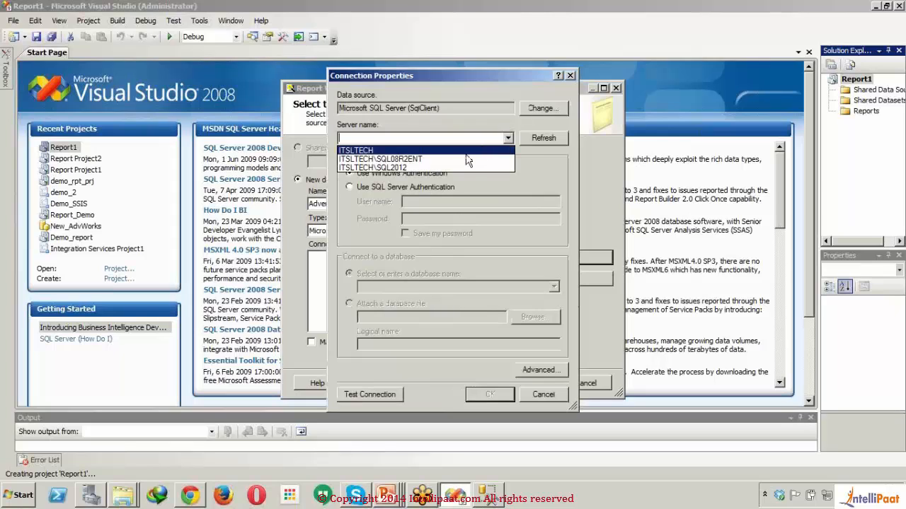
left_click(464, 159)
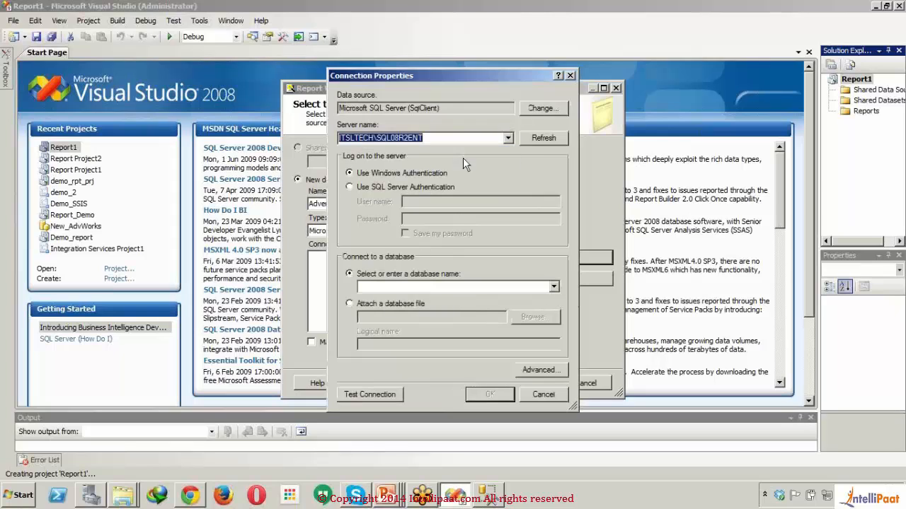
left_click(396, 188)
- Enter the user name sa and the account password for the connection, and have the password saved
left_click(444, 200)
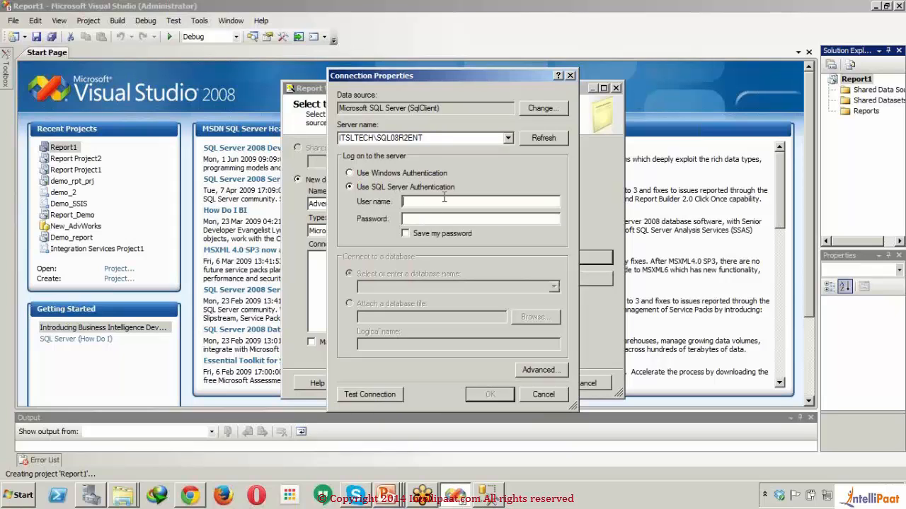
key("BackSpace")
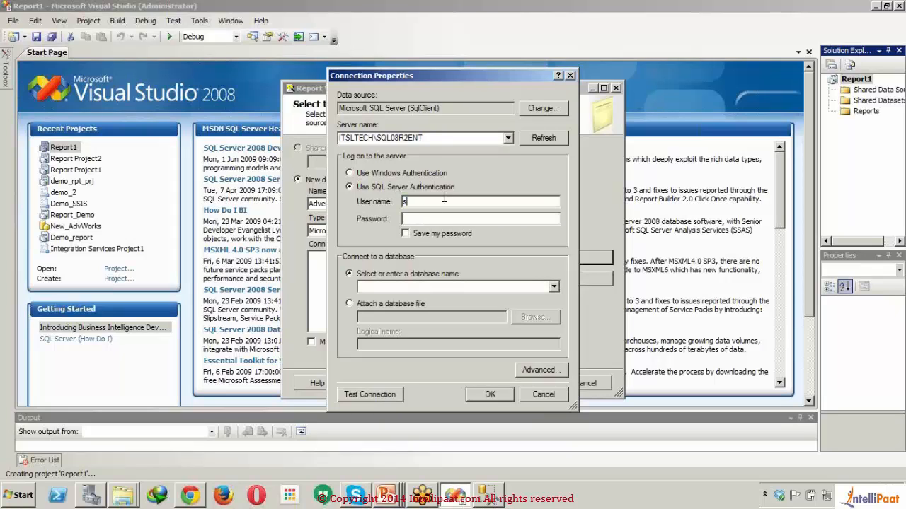
key("Tab")
key("Tab")
left_click(407, 234)
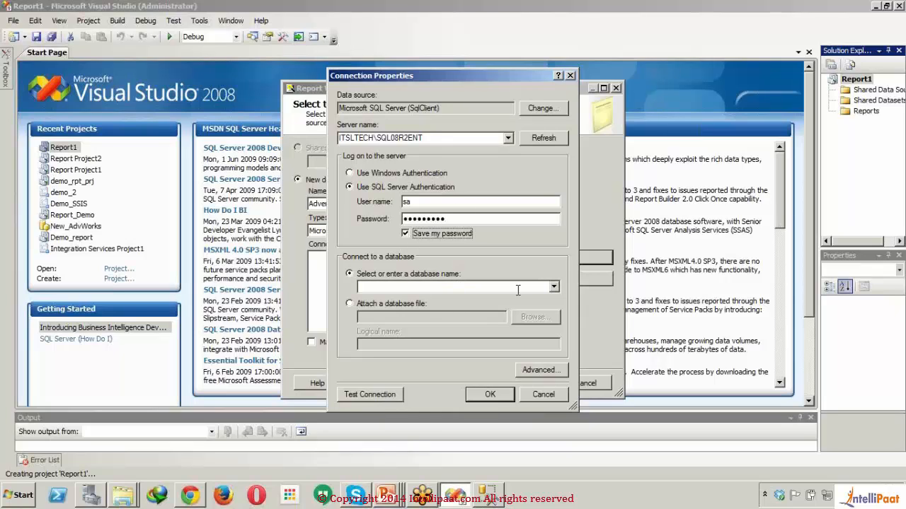
- Choose AdventureWorks as the connection's database and test the connection
left_click(555, 287)
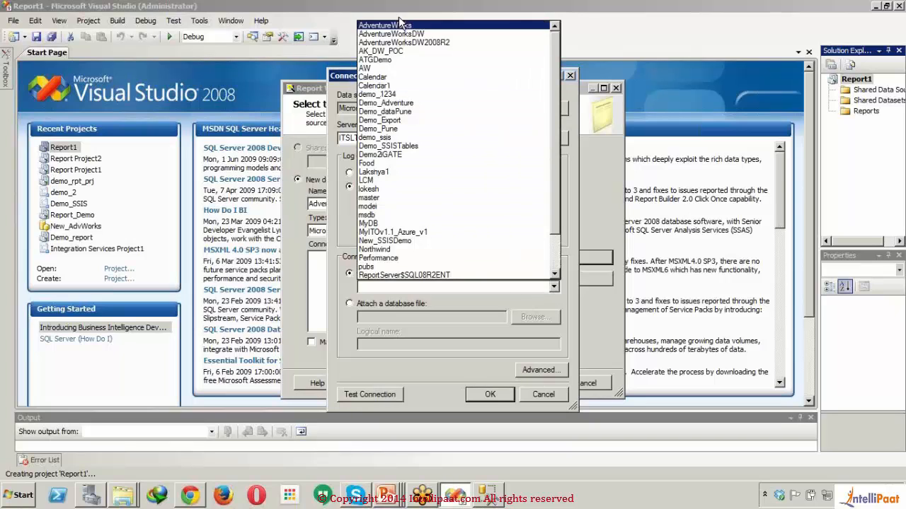
left_click(404, 27)
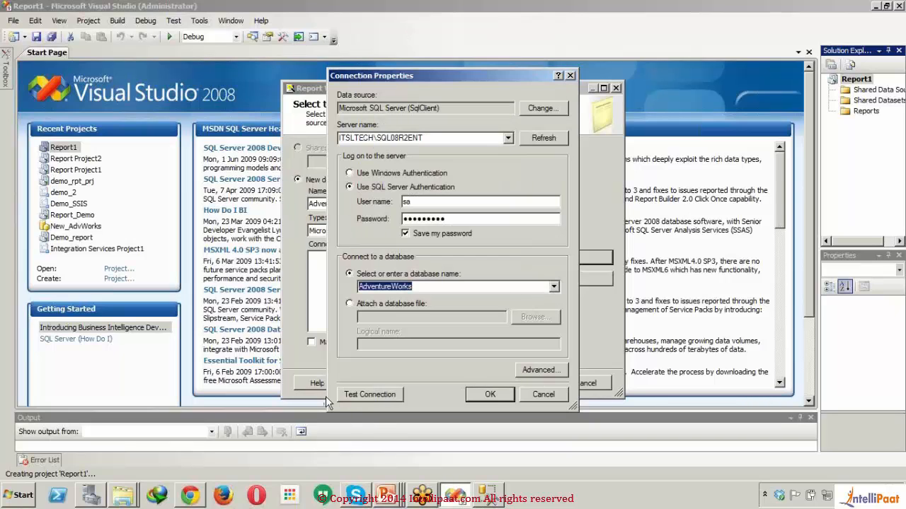
left_click(392, 394)
left_click(497, 285)
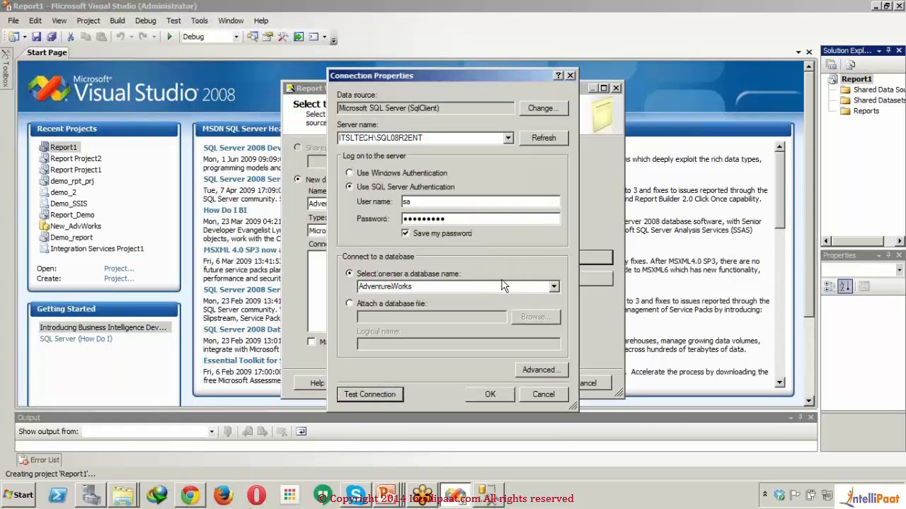
- Accept the connection, make AdventureWorks2008 a shared data source, and enter a select query for the report
left_click(500, 399)
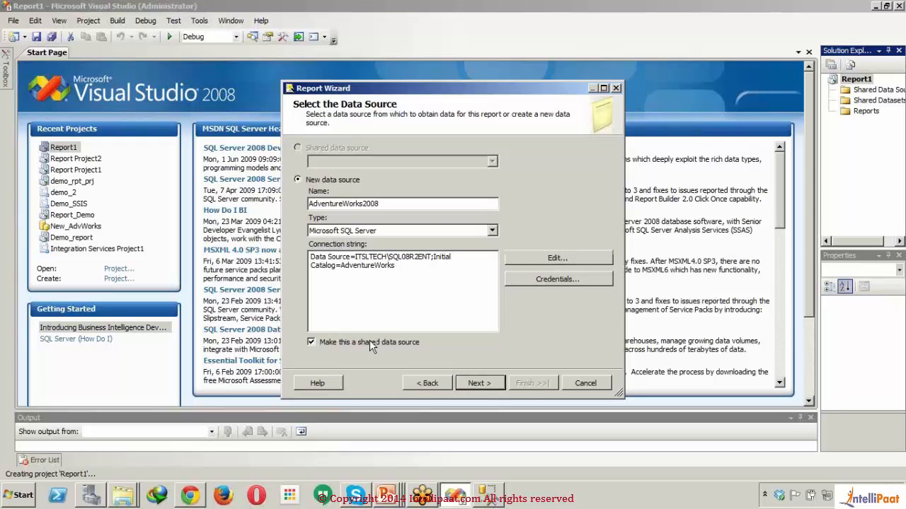
left_click(487, 385)
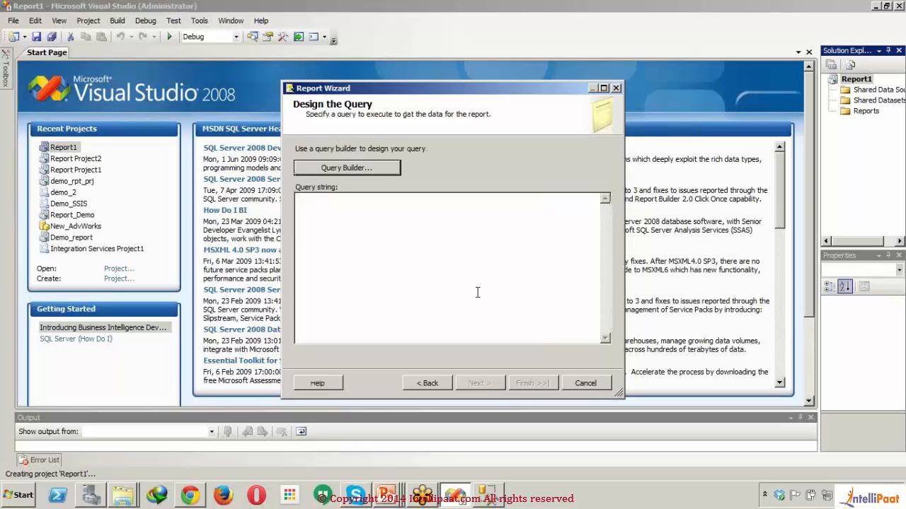
type("selec")
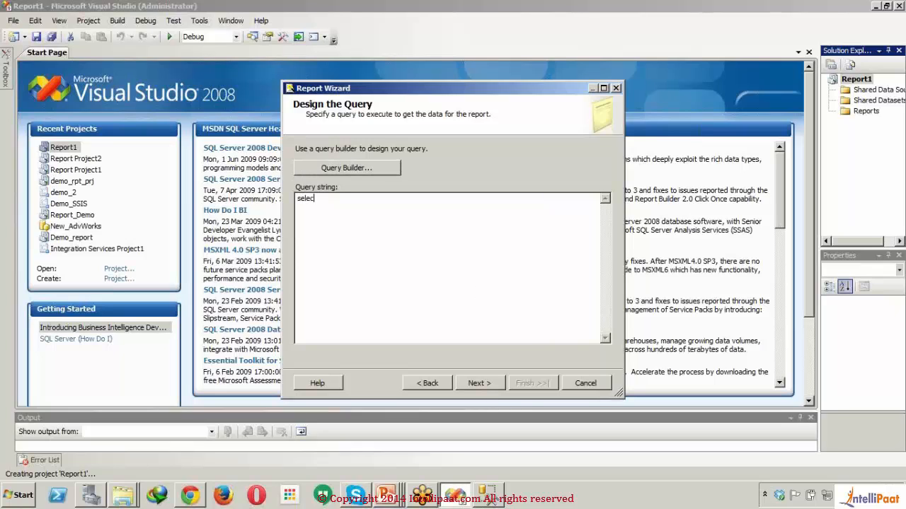
type("t *")
left_click(471, 382)
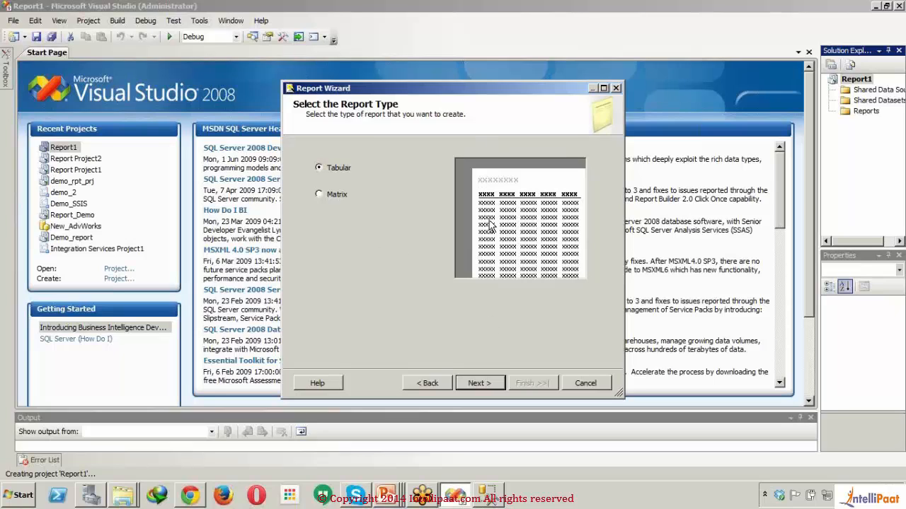
- Choose the Tabular report type and finish the wizard with the default table design and the report name Report1
left_click(326, 198)
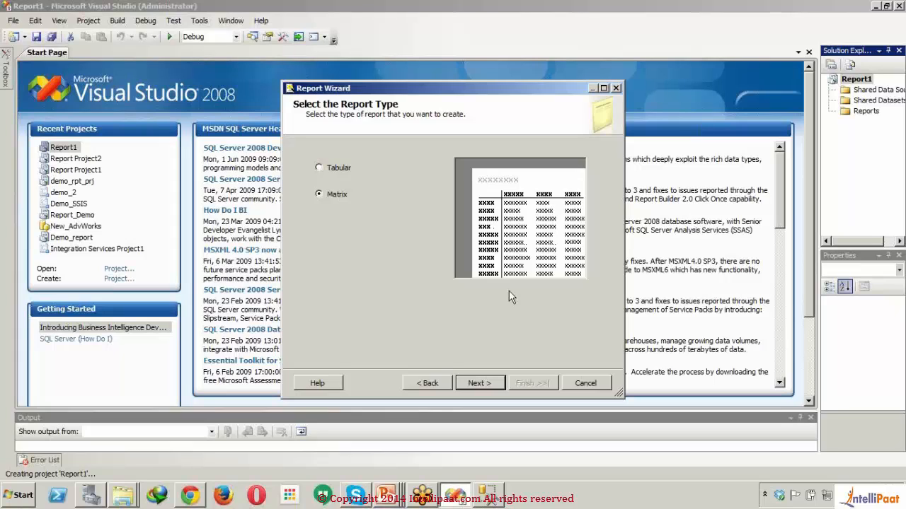
left_click(323, 170)
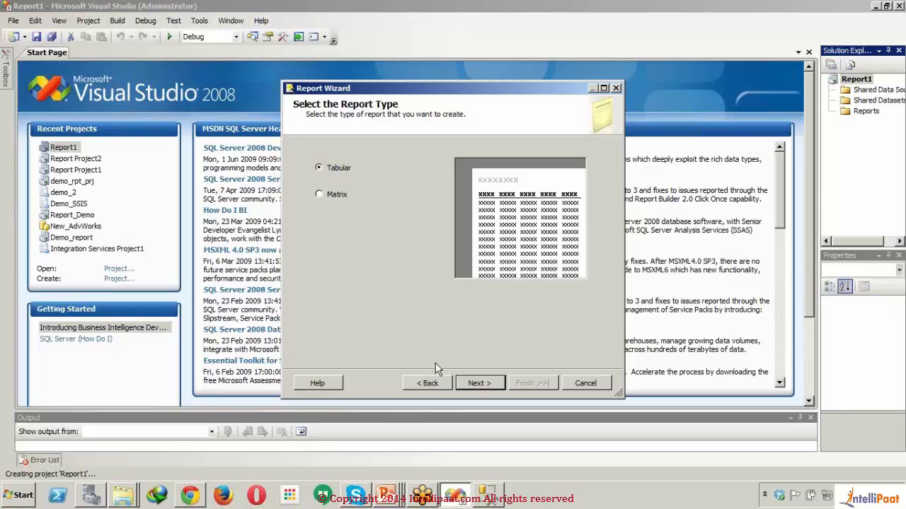
left_click(474, 383)
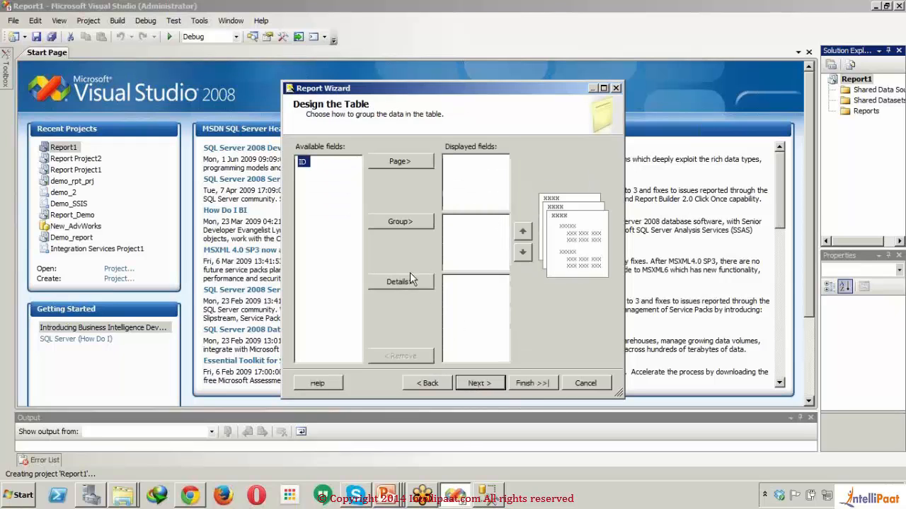
left_click(548, 386)
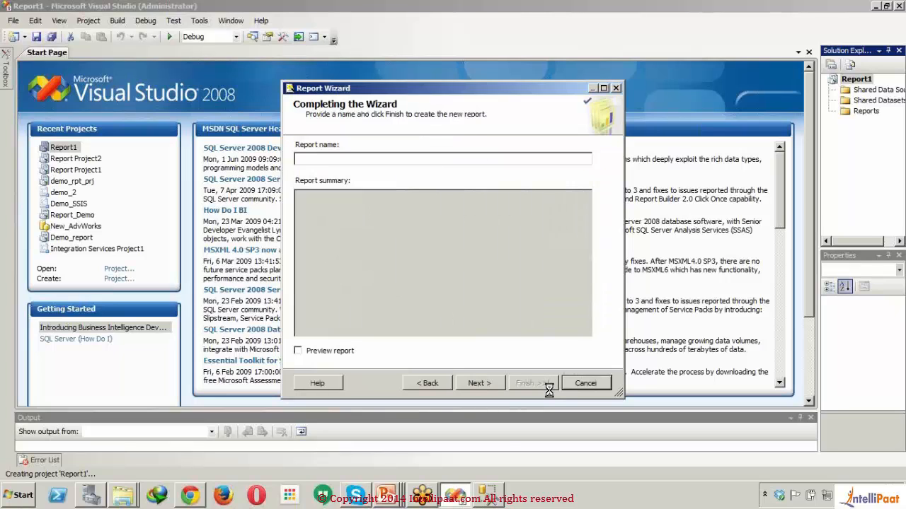
left_click(532, 384)
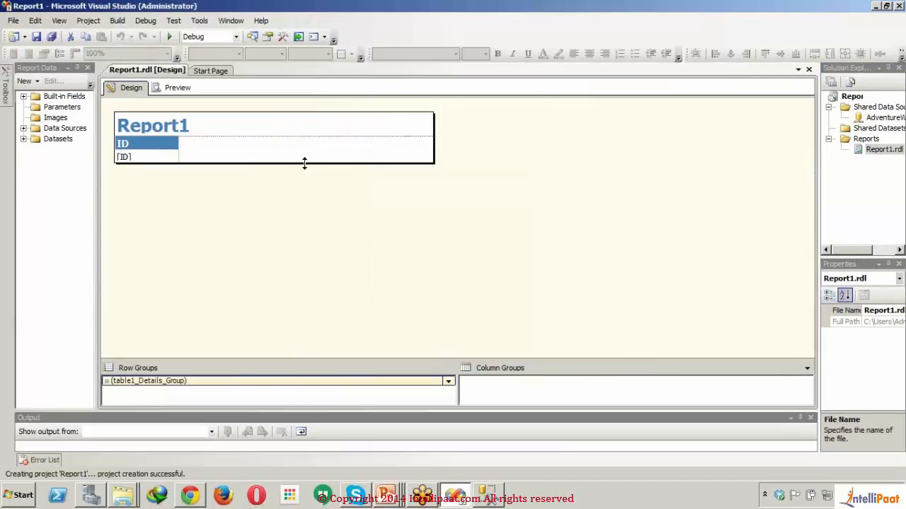
- Enlarge the report body to about 2.64 in high and delete the Report1 title and the ID table
left_click_drag(305, 162, 308, 282)
left_click_drag(291, 198, 153, 108)
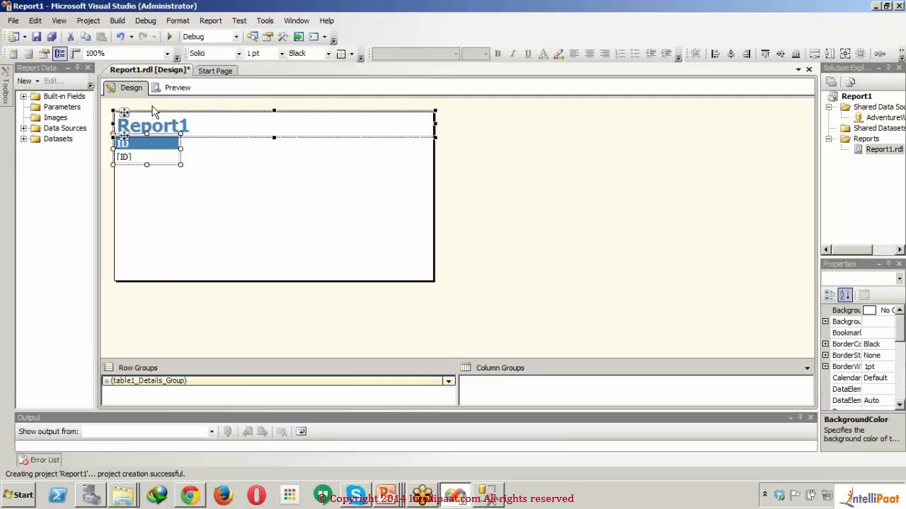
key("Delete")
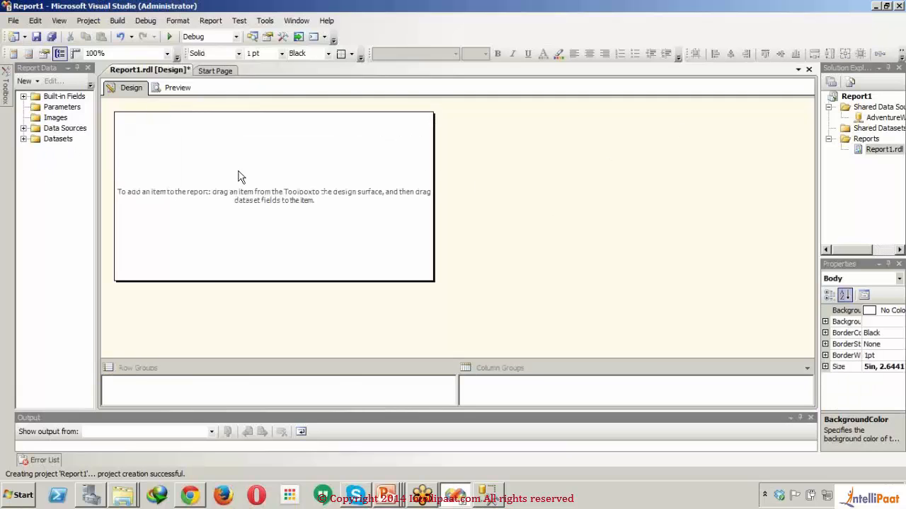
- Add a new dataset named employee, embedded in the report and using the AdventureWorks2008 data source with a Text query
left_click(24, 139)
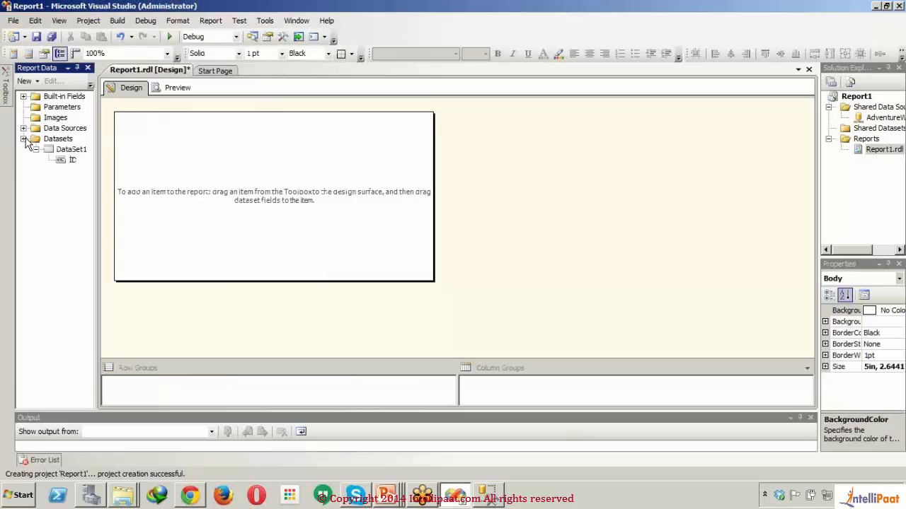
left_click(48, 141)
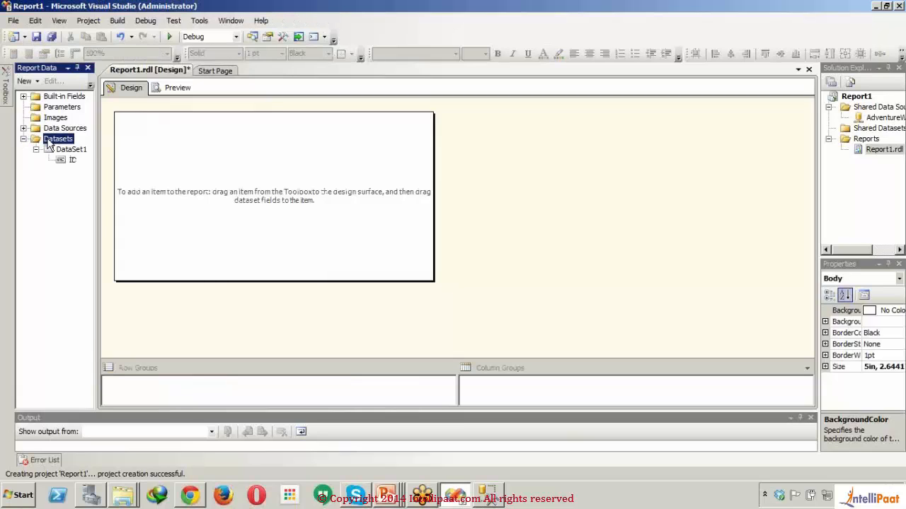
right_click(48, 142)
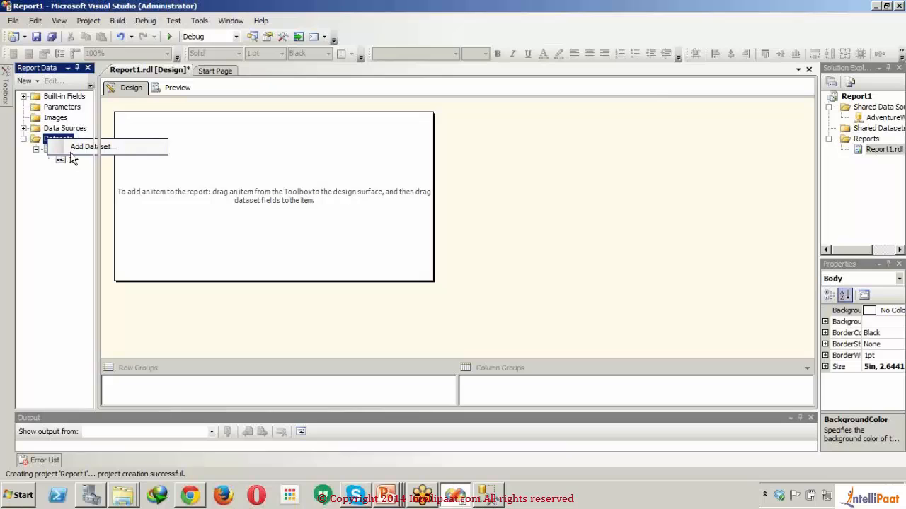
left_click(73, 148)
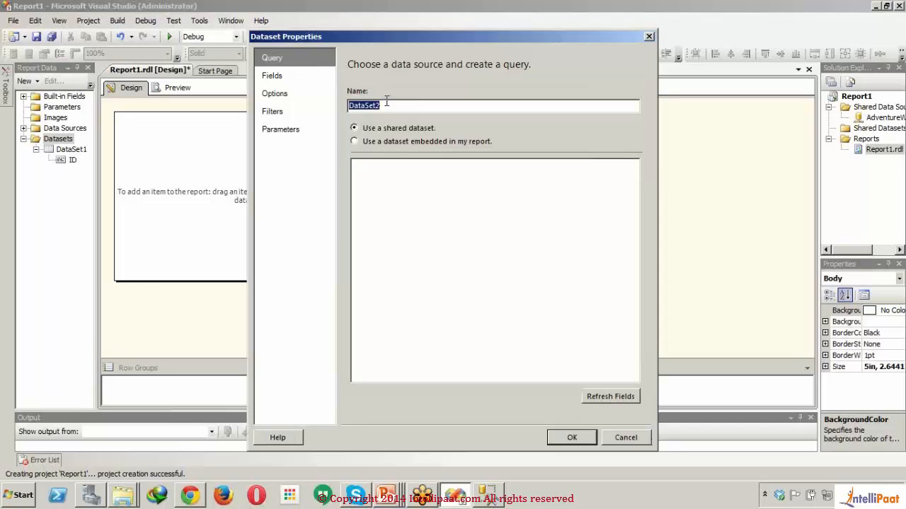
type("employee")
left_click(394, 144)
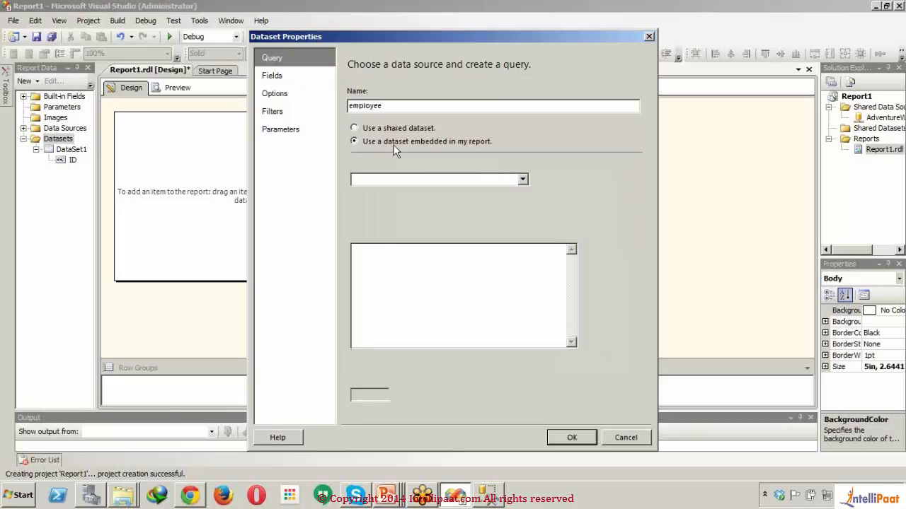
left_click(416, 185)
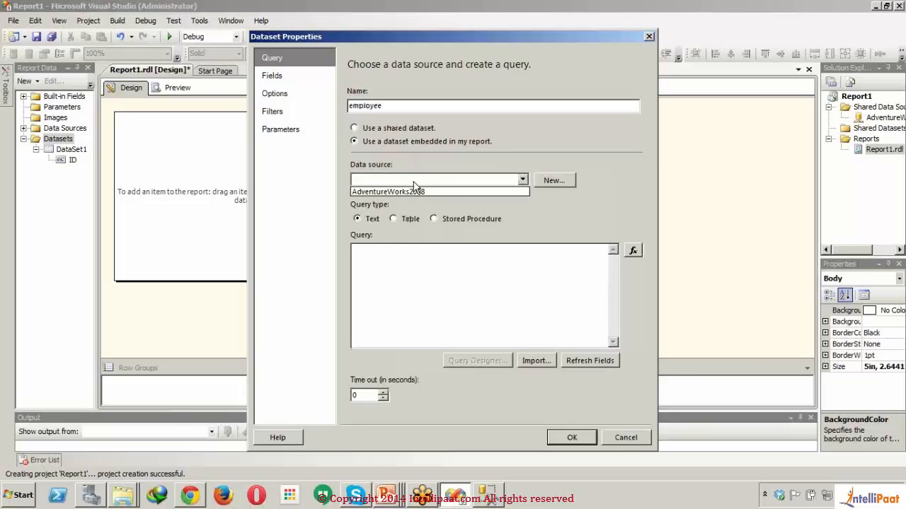
left_click(418, 193)
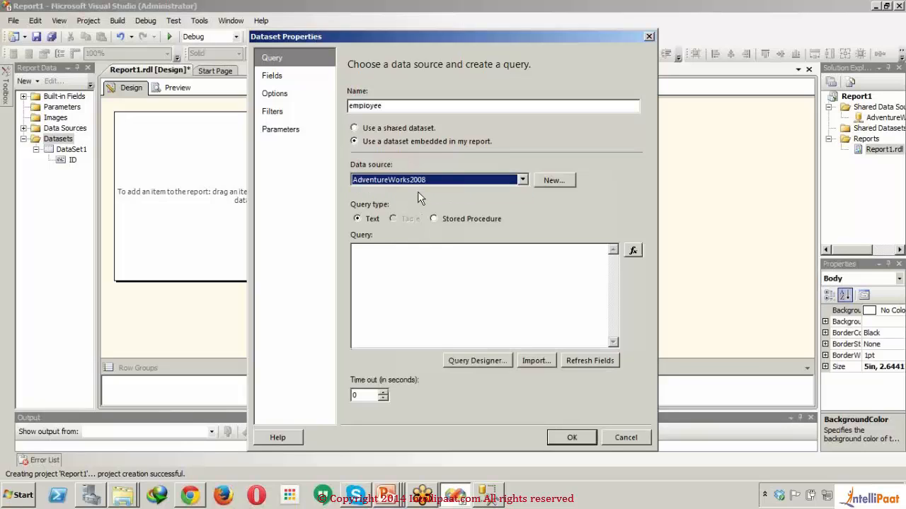
left_click(428, 315)
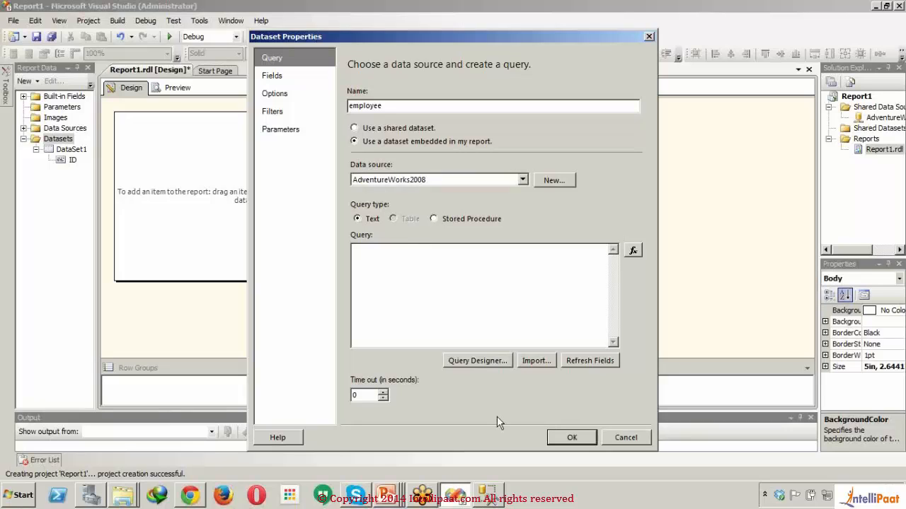
- In Query Designer, paste and run a query selecting the employee columns from HumanResources.Employee, and save it with the employee dataset
left_click(480, 361)
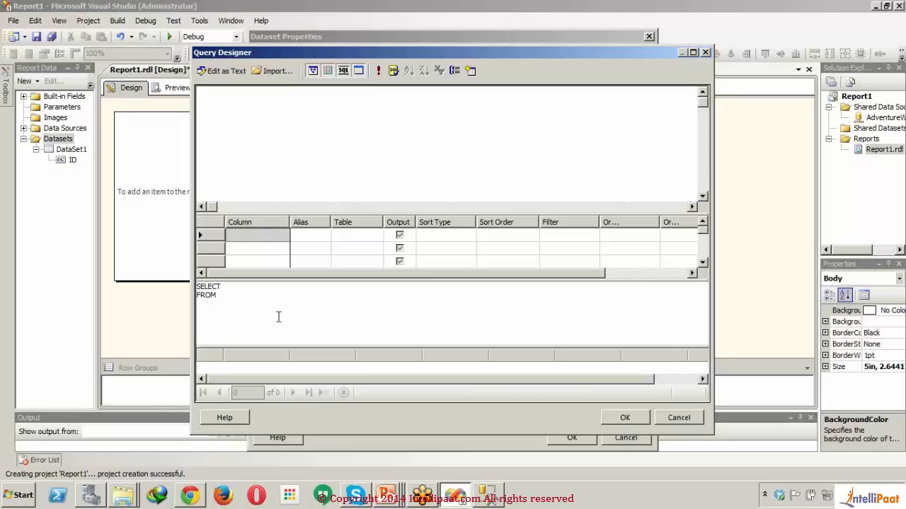
key("ctrl+a")
type("select * from HumanResources.Employee")
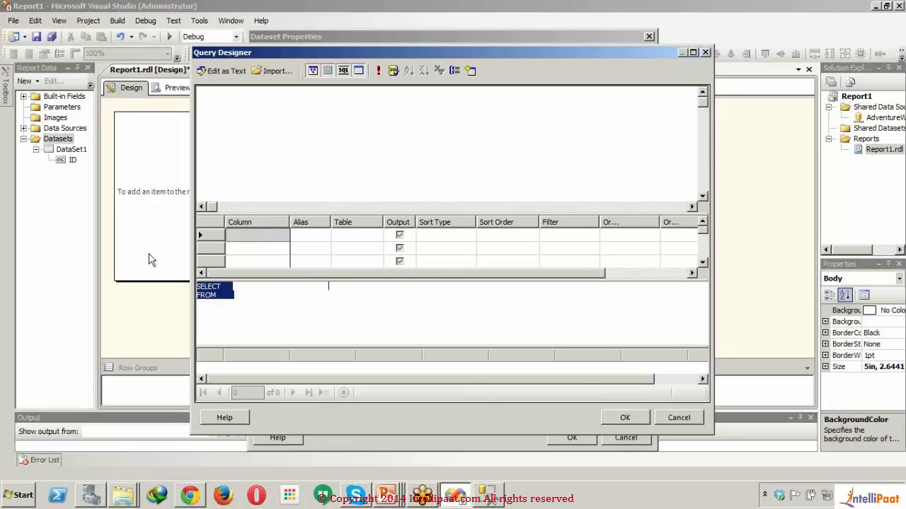
left_click(379, 70)
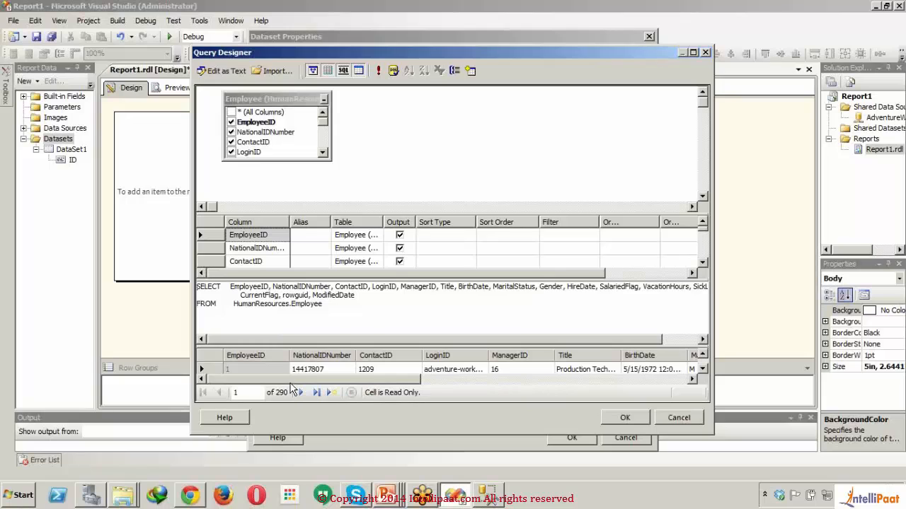
left_click_drag(290, 380, 585, 375)
left_click(623, 418)
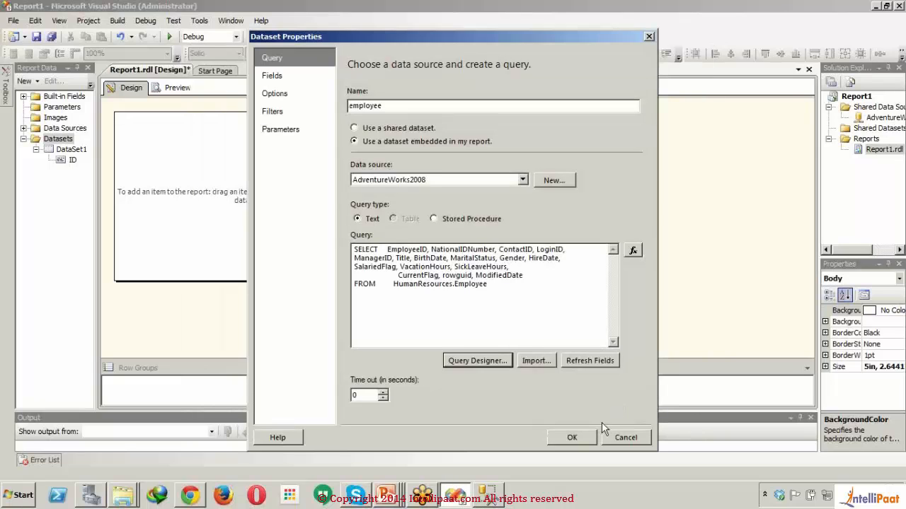
left_click(573, 437)
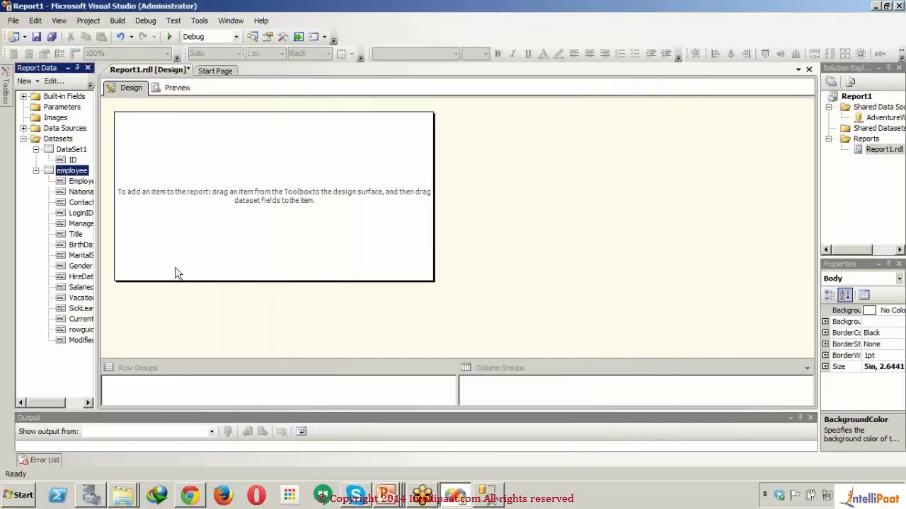
- Delete the DataSet1 dataset from the report and confirm the deletion
left_click(73, 151)
right_click(73, 151)
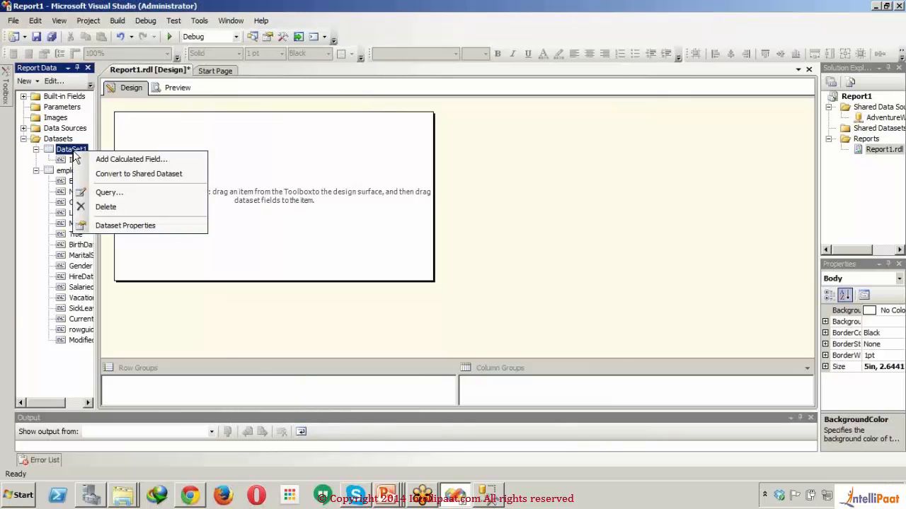
left_click(117, 206)
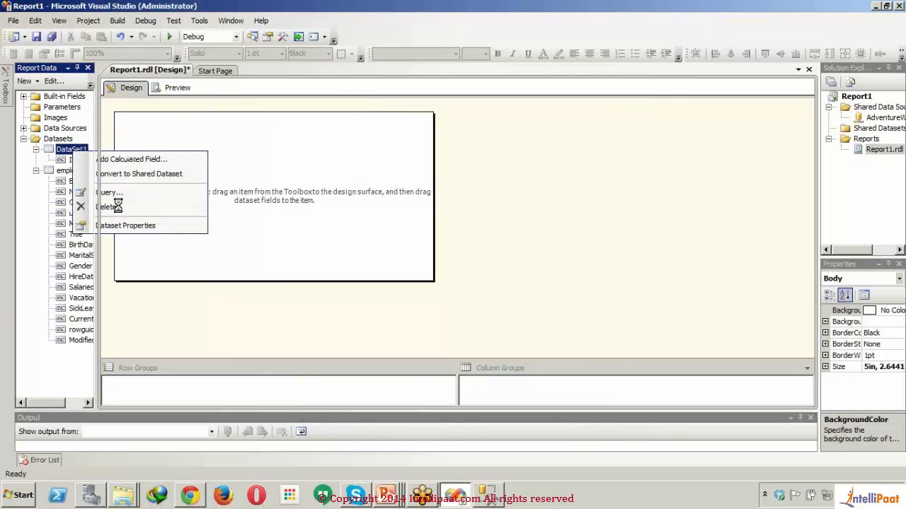
left_click(470, 288)
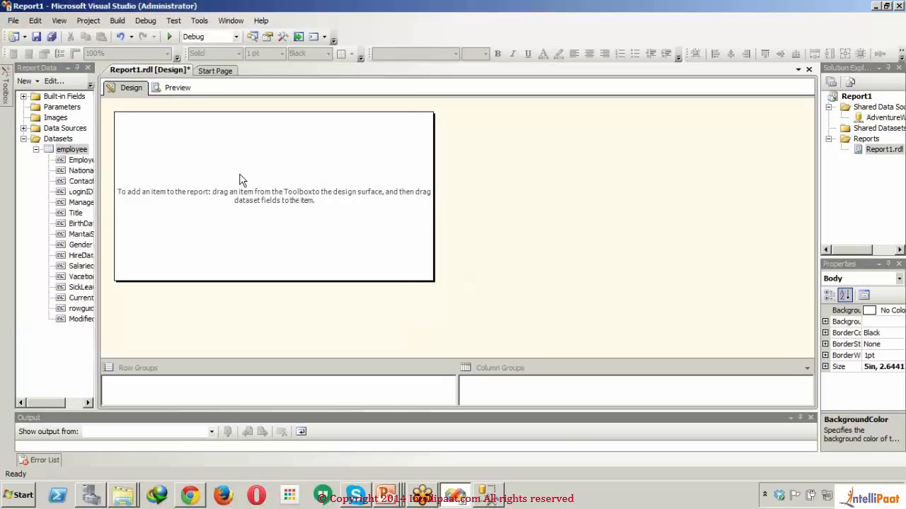
- Expand the report's data sources and built-in fields and examine the options available for the employee dataset
left_click(24, 129)
left_click(24, 129)
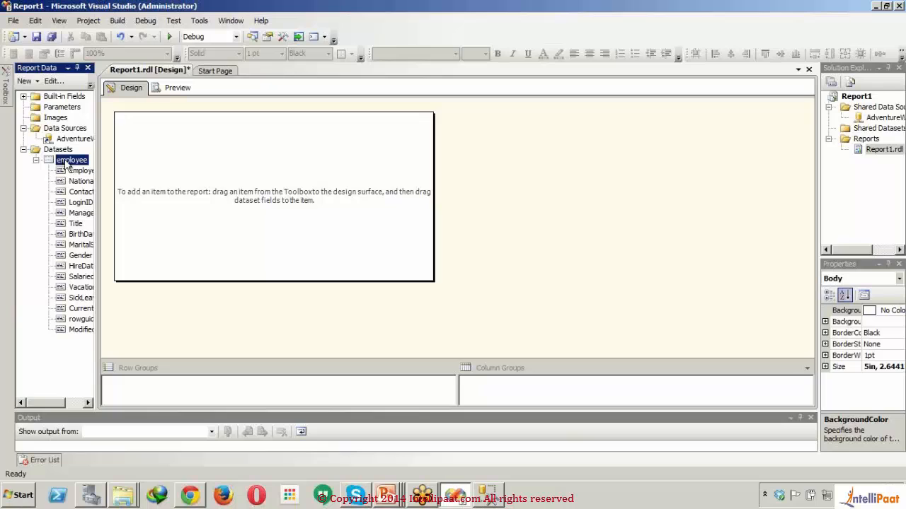
right_click(66, 165)
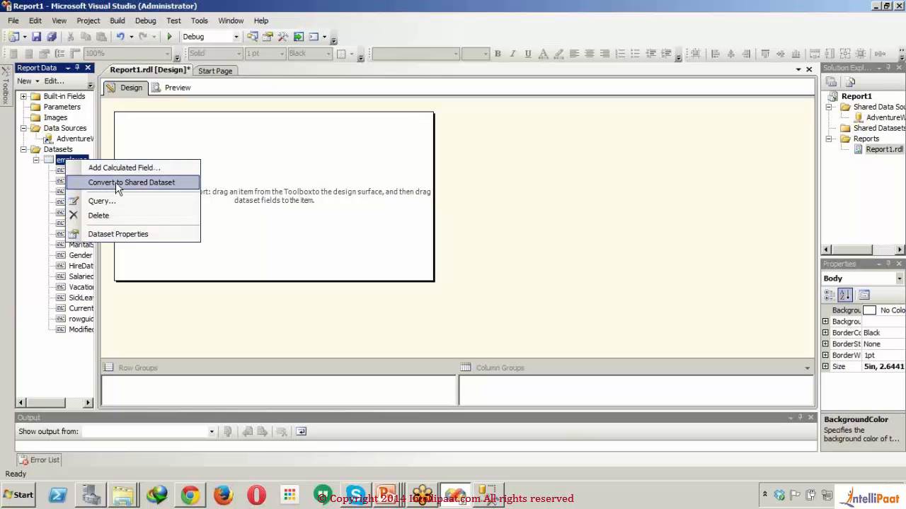
left_click(240, 146)
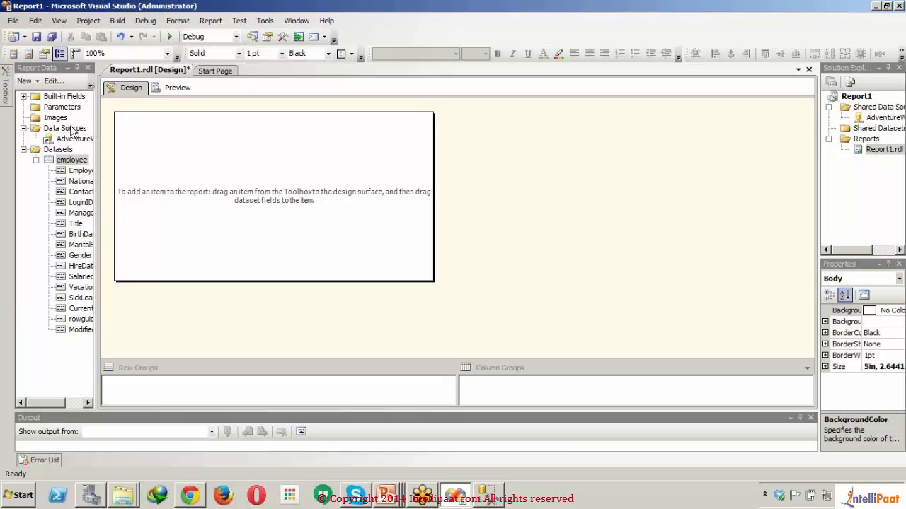
left_click(24, 97)
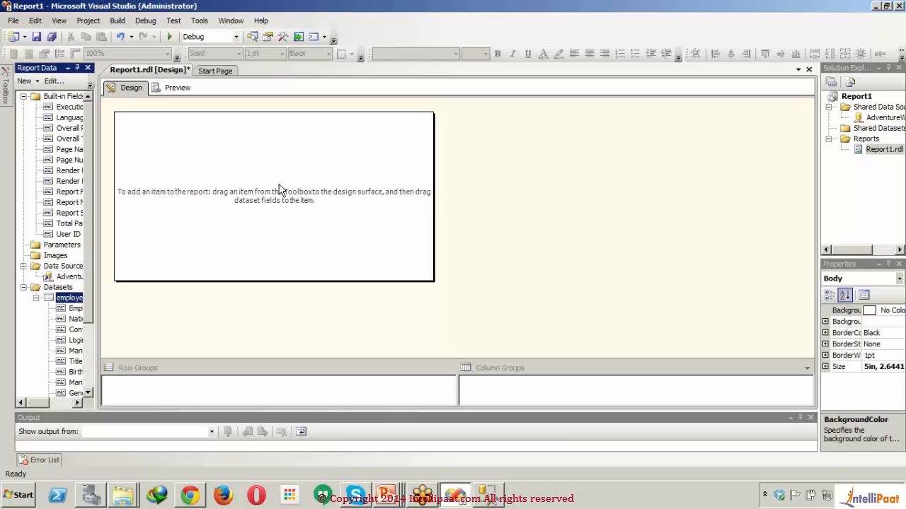
- Insert a page header into the report
right_click(287, 188)
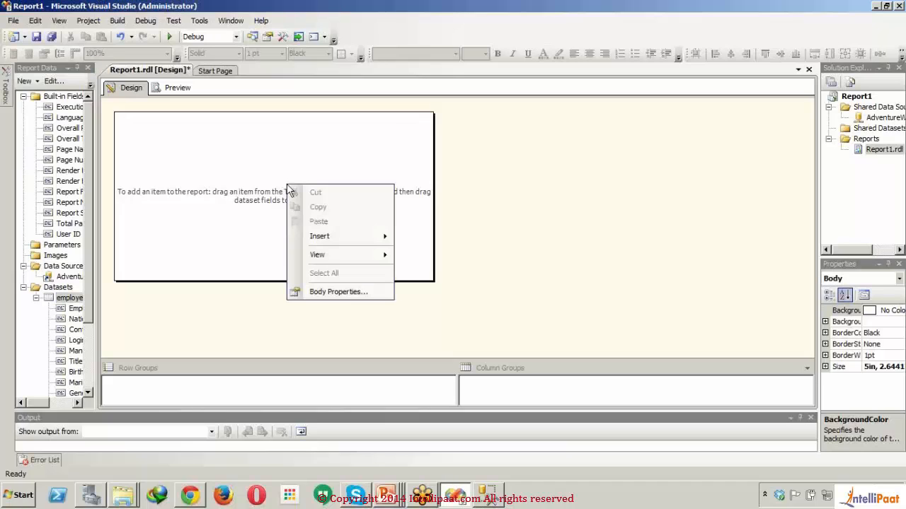
mouse_move(383, 238)
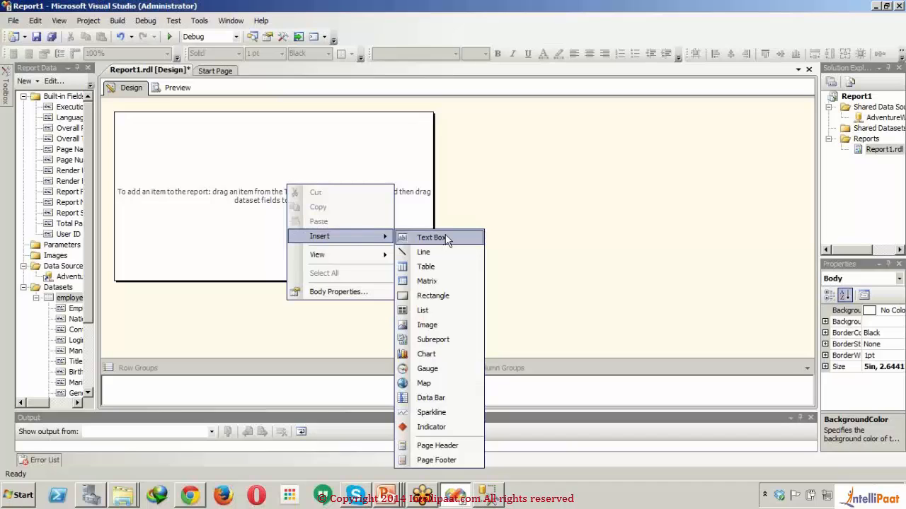
left_click(442, 446)
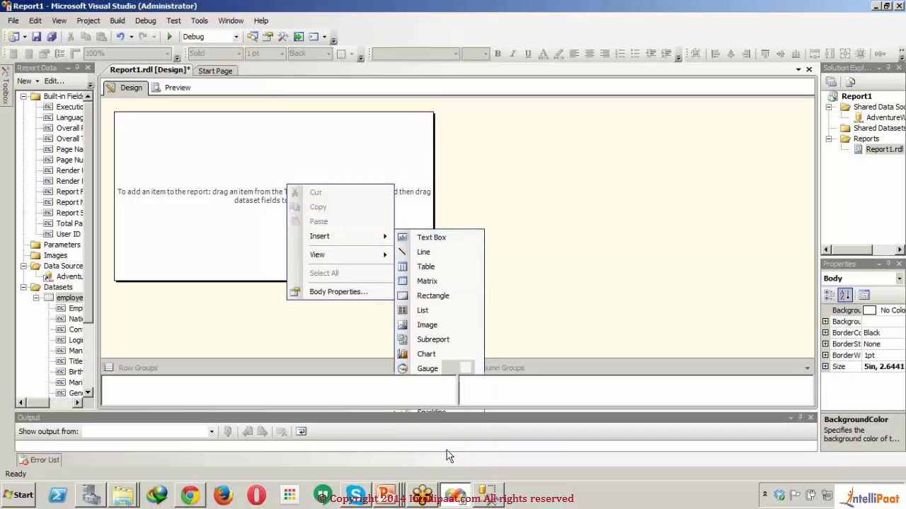
- Insert a page footer into the report
right_click(309, 242)
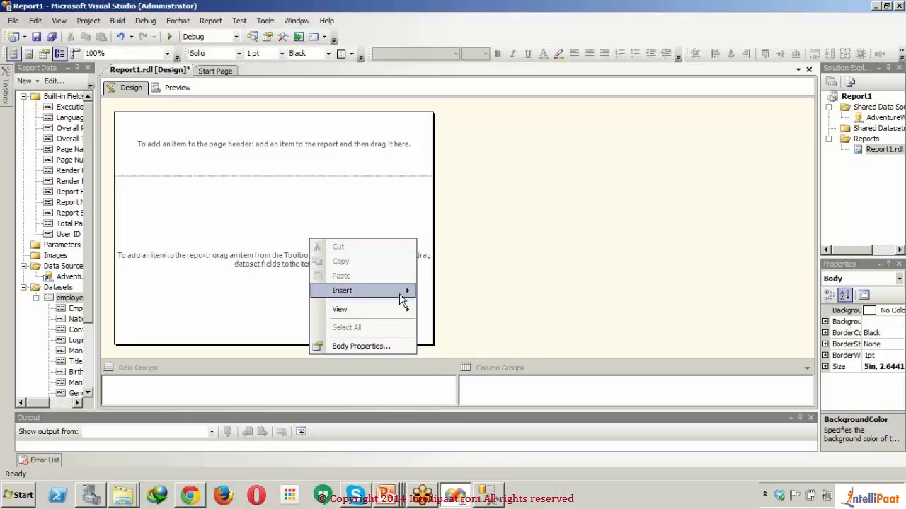
mouse_move(405, 291)
left_click(460, 471)
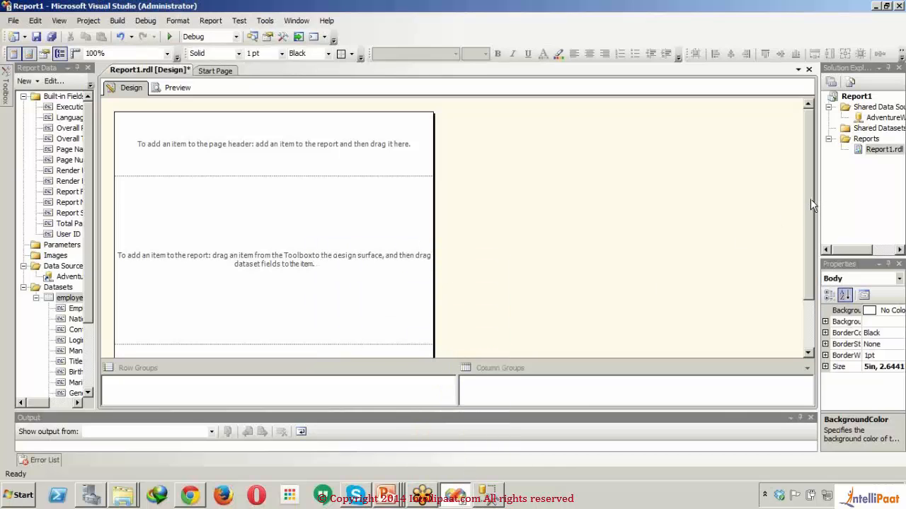
- Place the built-in Page Number field near the right end of the page footer and shorten the footer to fit it
left_click_drag(810, 199, 811, 260)
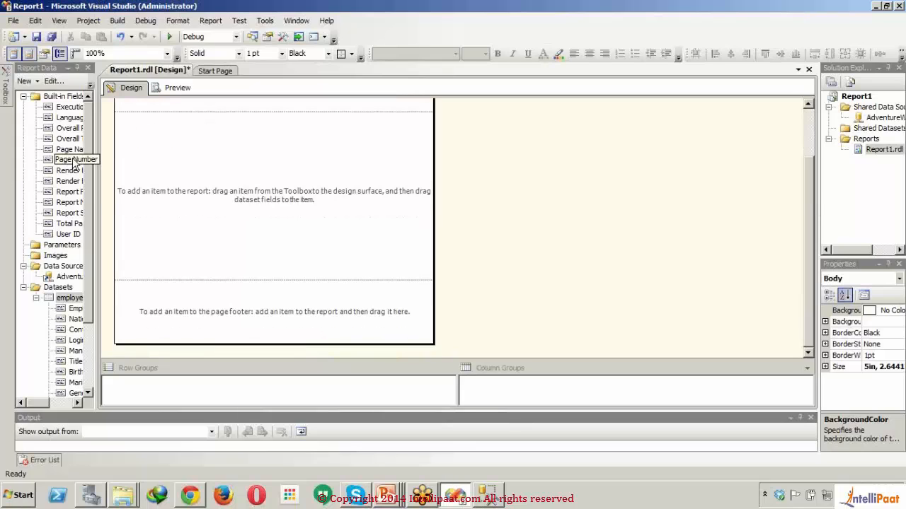
left_click_drag(76, 165, 359, 300)
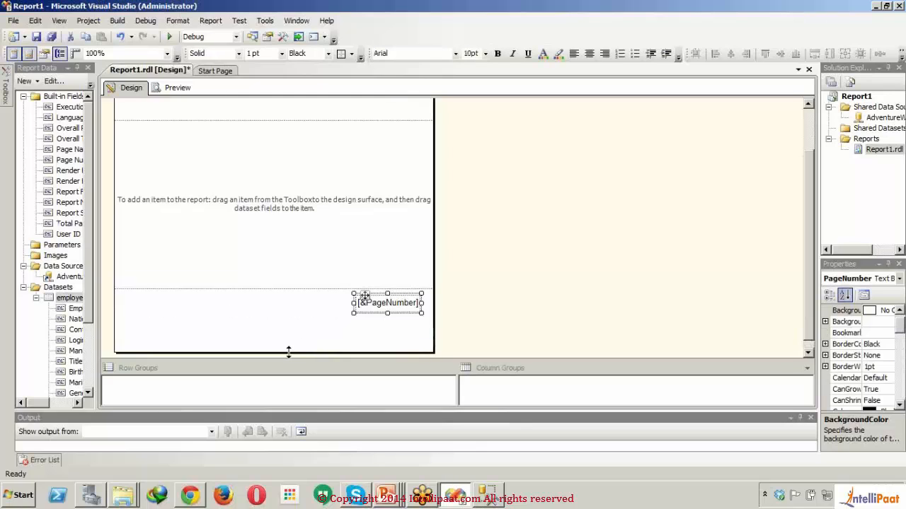
left_click_drag(289, 352, 288, 311)
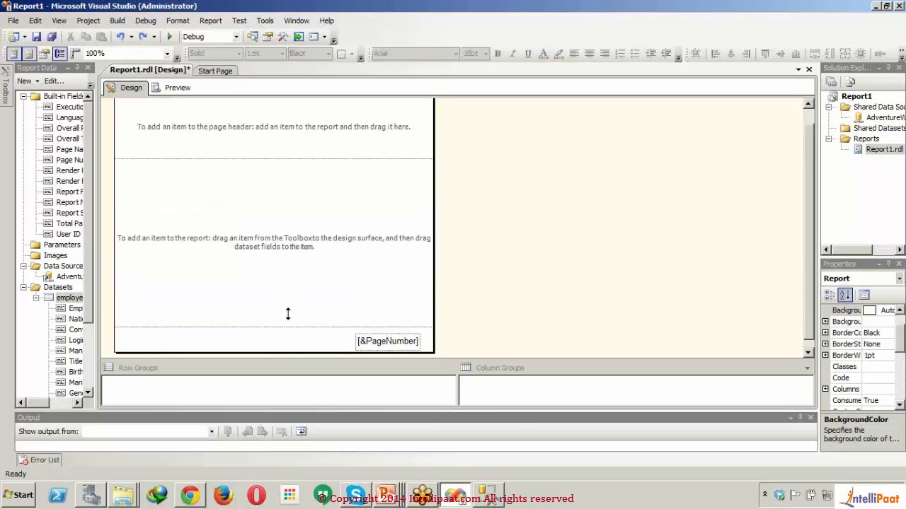
- Add a wide text box to the page header and enter the title "Employee Report" in it
left_click(262, 134)
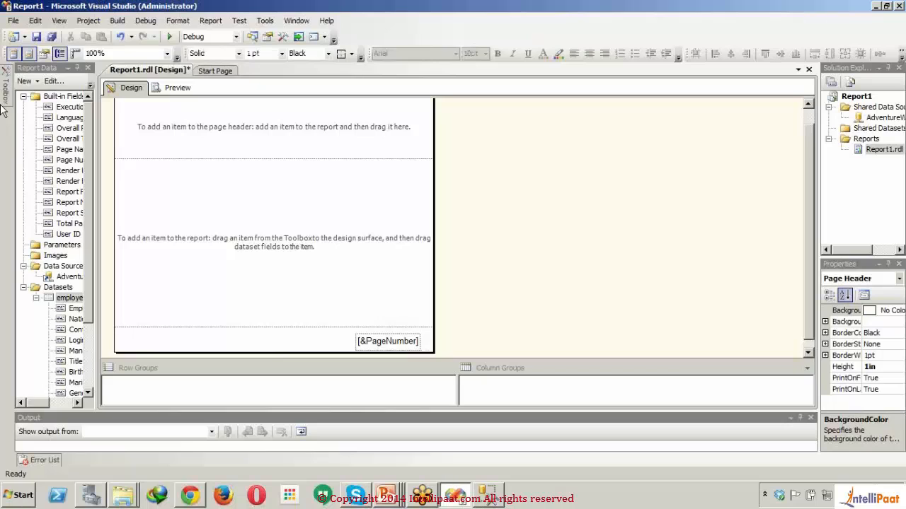
mouse_move(3, 103)
left_click_drag(44, 106, 168, 105)
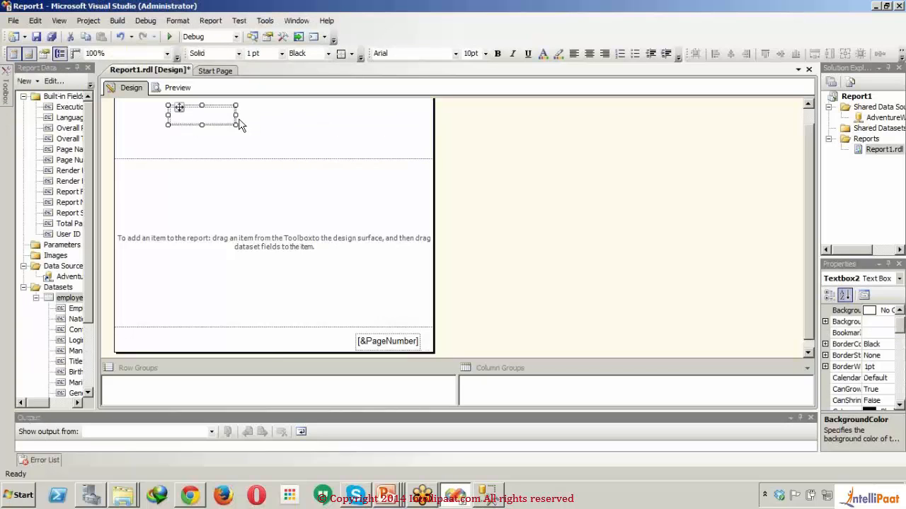
left_click_drag(236, 114, 397, 145)
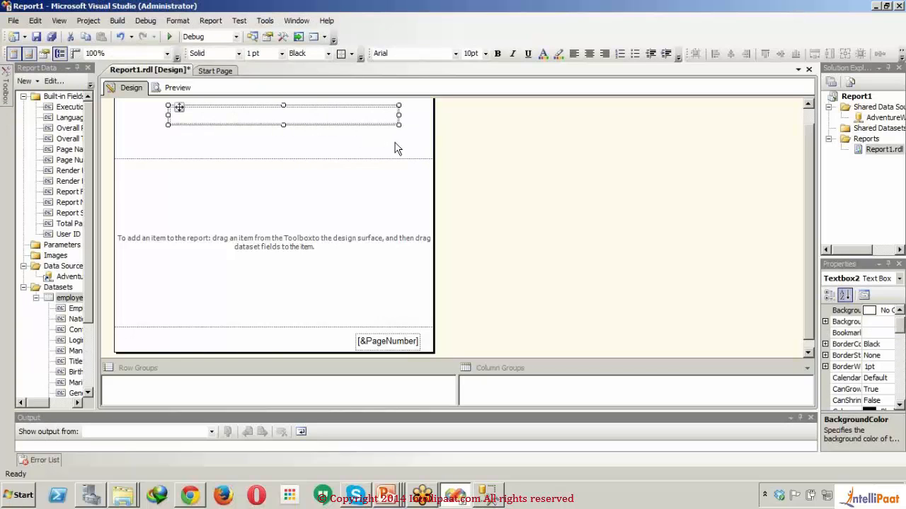
left_click(315, 115)
type("Em")
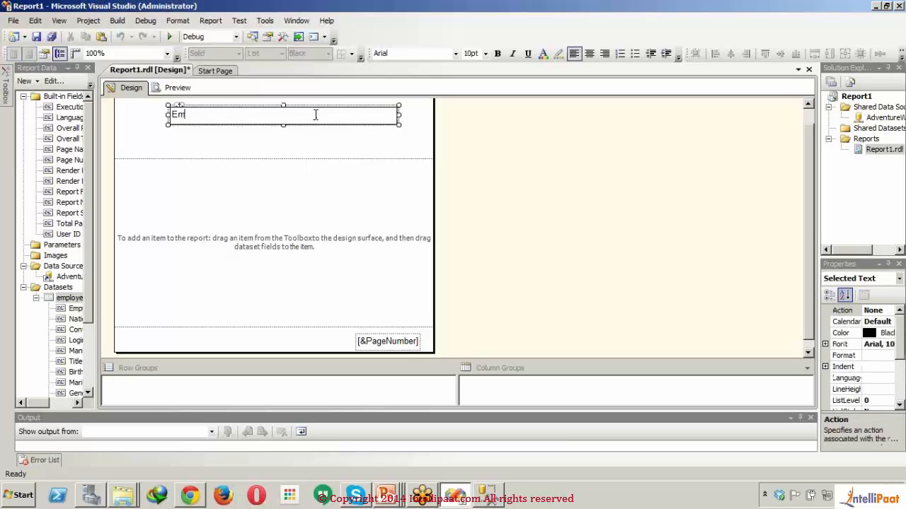
type("ployee Report")
- Format the Employee Report title as bold 14pt text and make its text box taller
left_click_drag(316, 115, 170, 115)
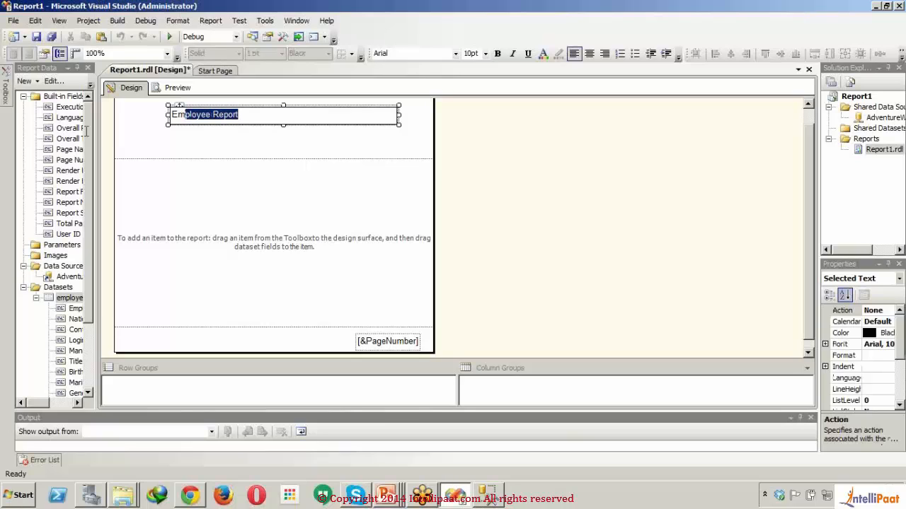
left_click(399, 137)
left_click(349, 119)
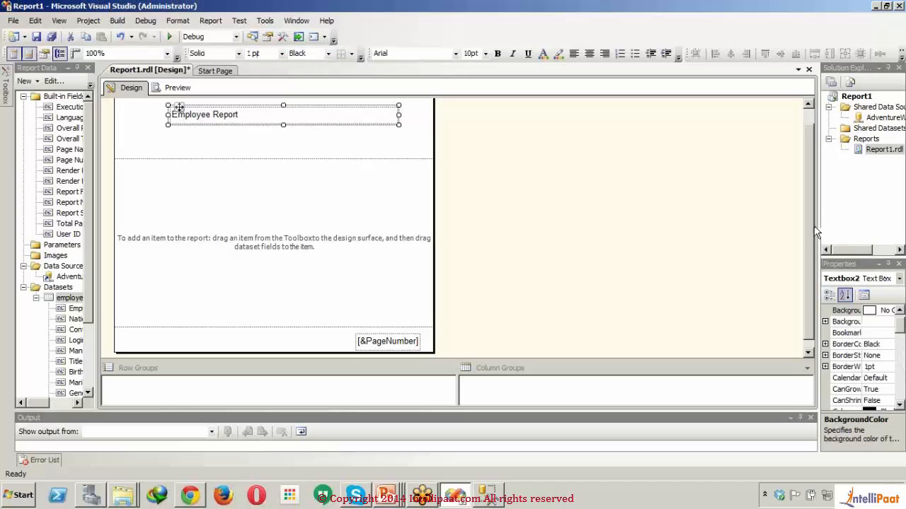
left_click_drag(817, 225, 692, 278)
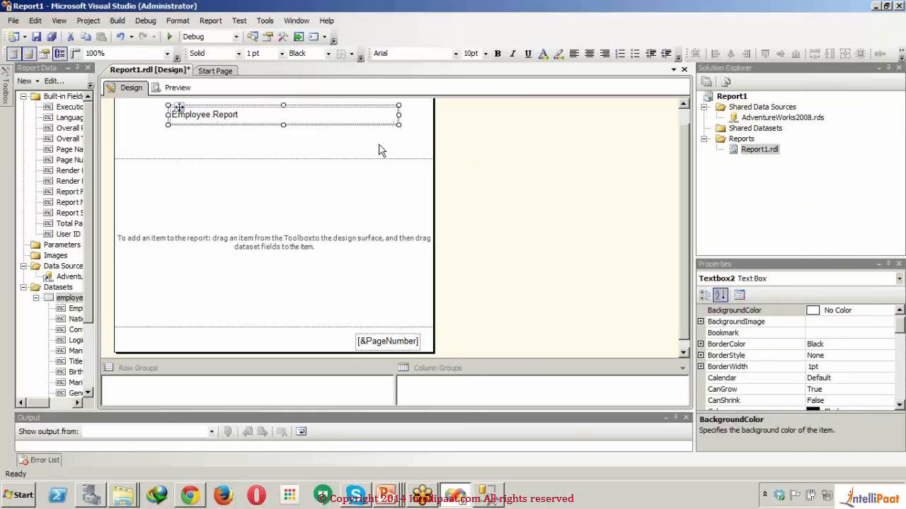
left_click(415, 137)
left_click(375, 121)
left_click(485, 54)
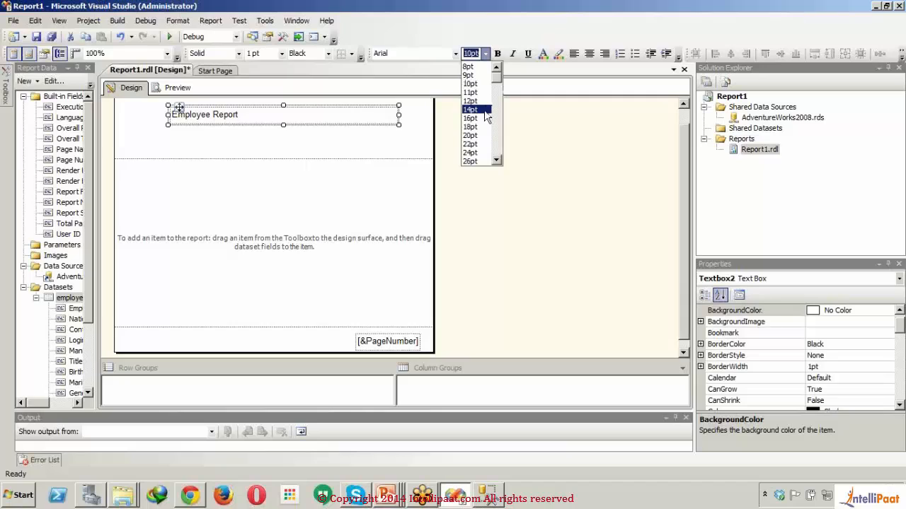
left_click(486, 111)
left_click(498, 55)
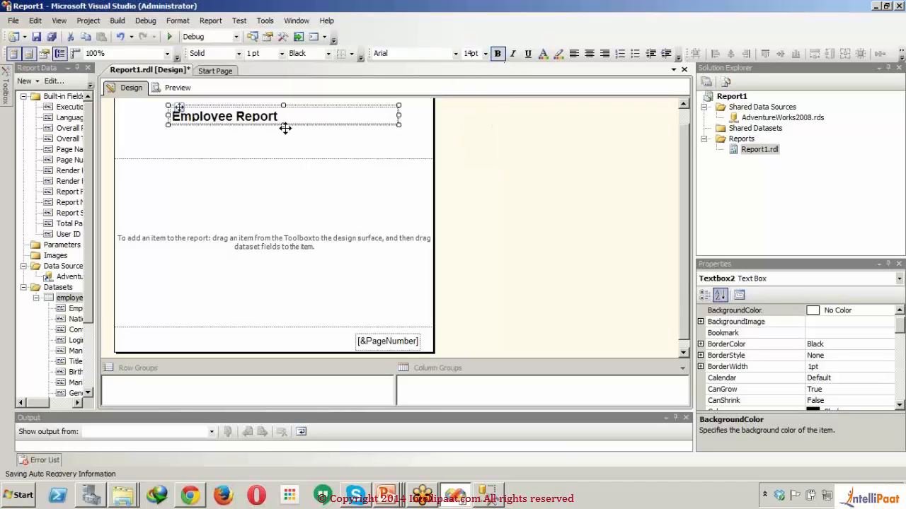
left_click_drag(283, 125, 283, 139)
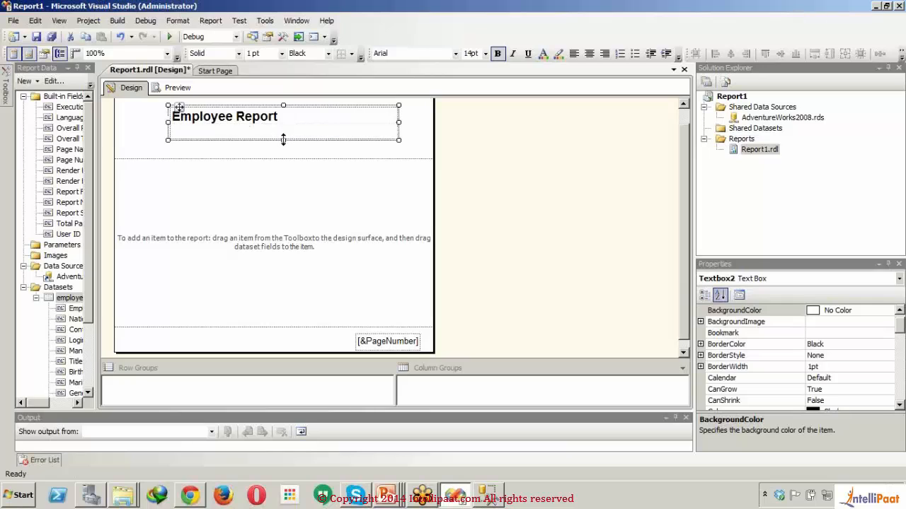
- Try green as the border color of the title text box and set it back to black
left_click(329, 55)
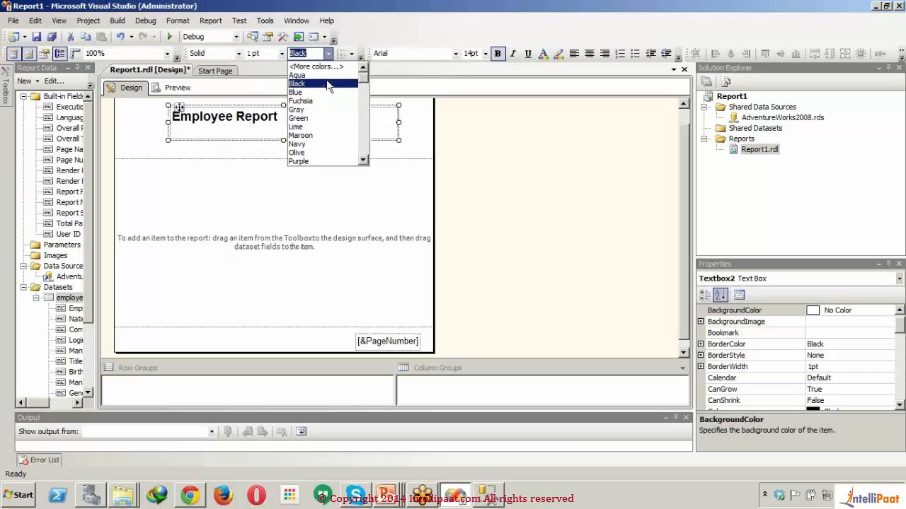
left_click(319, 123)
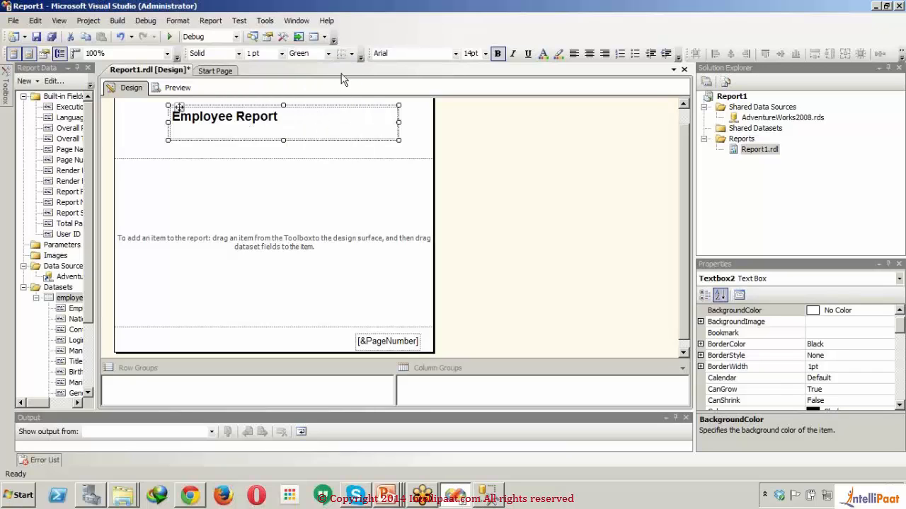
left_click(328, 130)
left_click(328, 131)
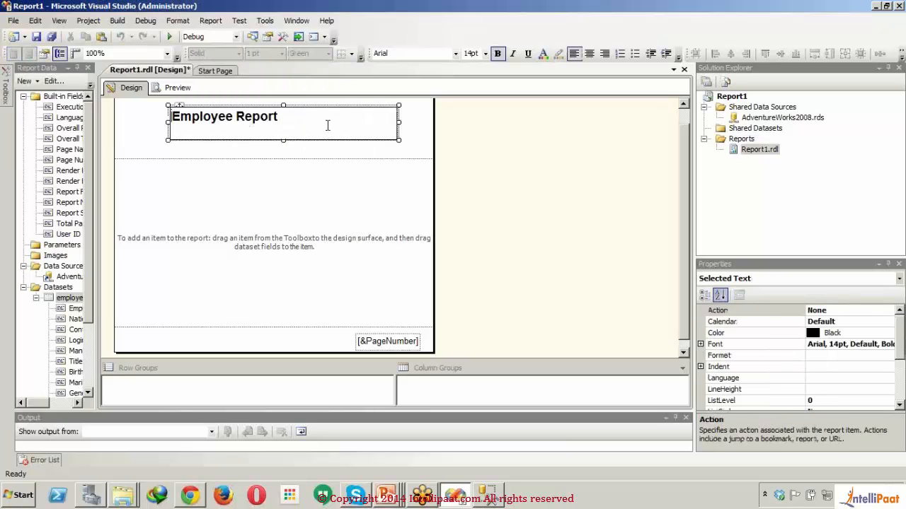
left_click(353, 151)
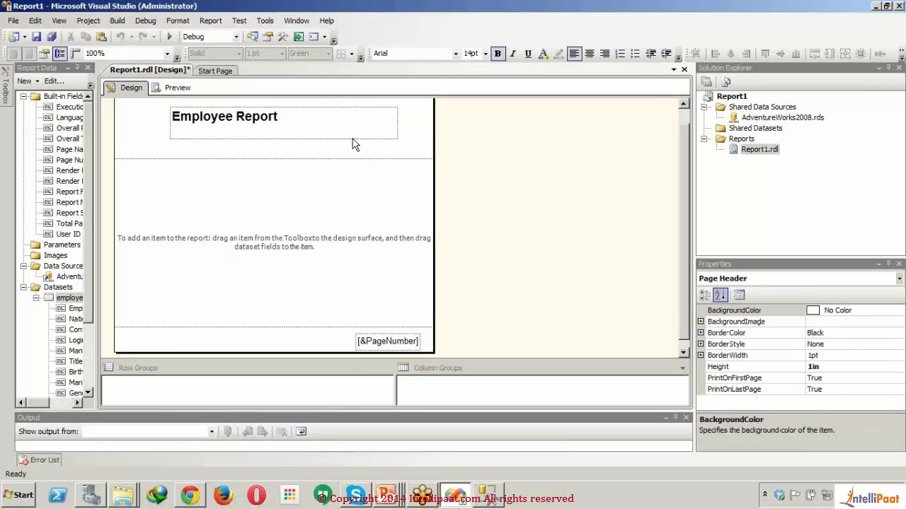
left_click(353, 140)
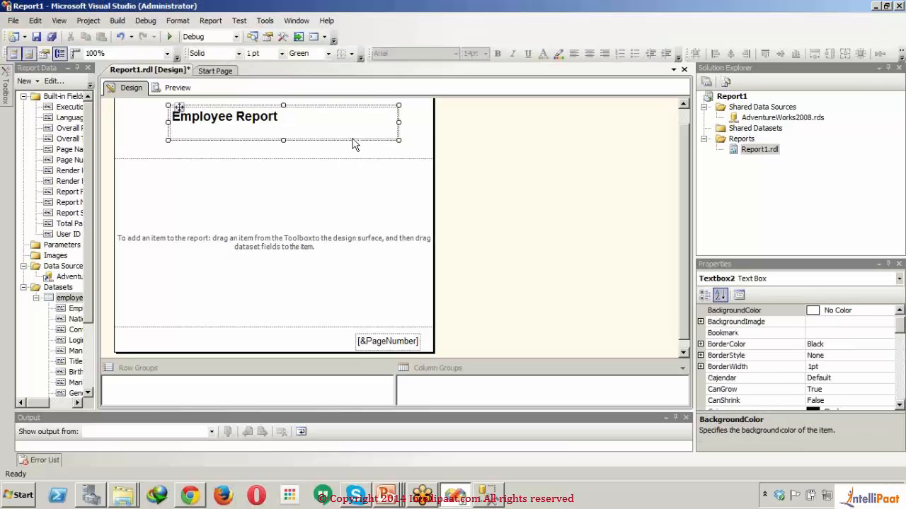
left_click(329, 54)
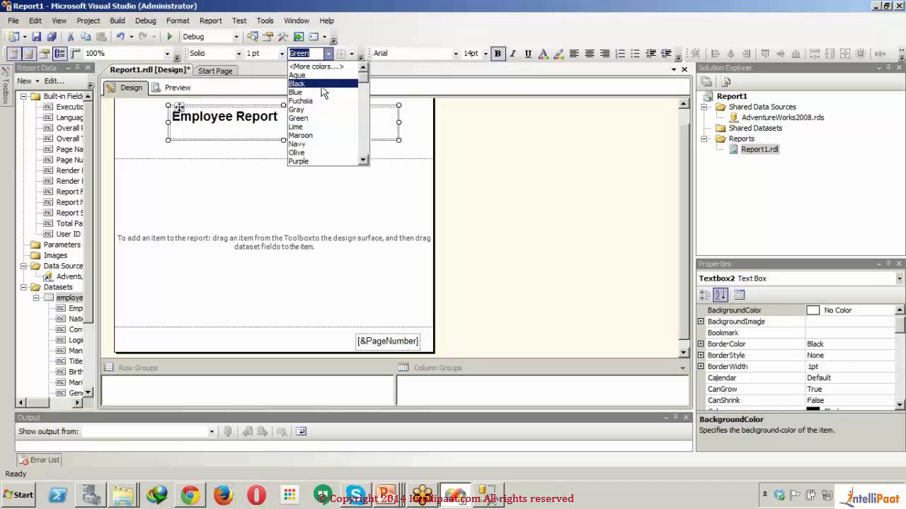
left_click(324, 85)
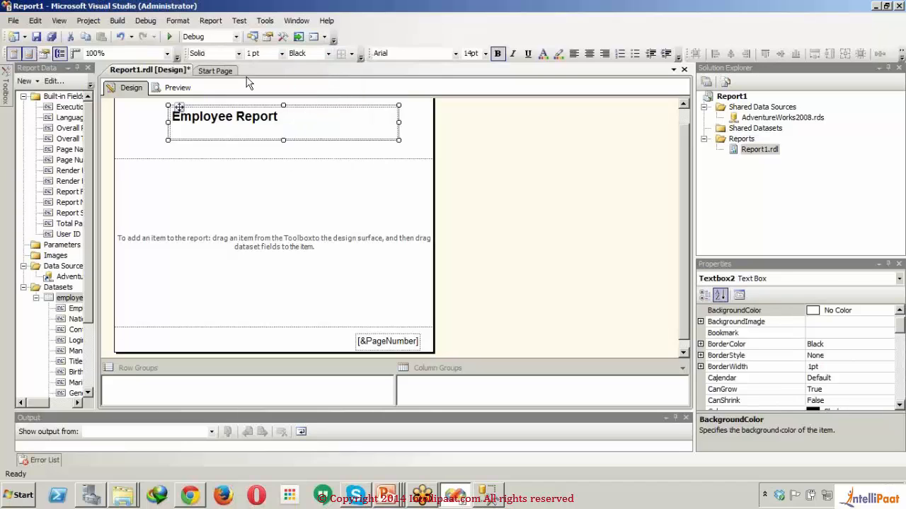
- Color the Employee Report title text blue and give its text box a LightBlue background
left_click(543, 55)
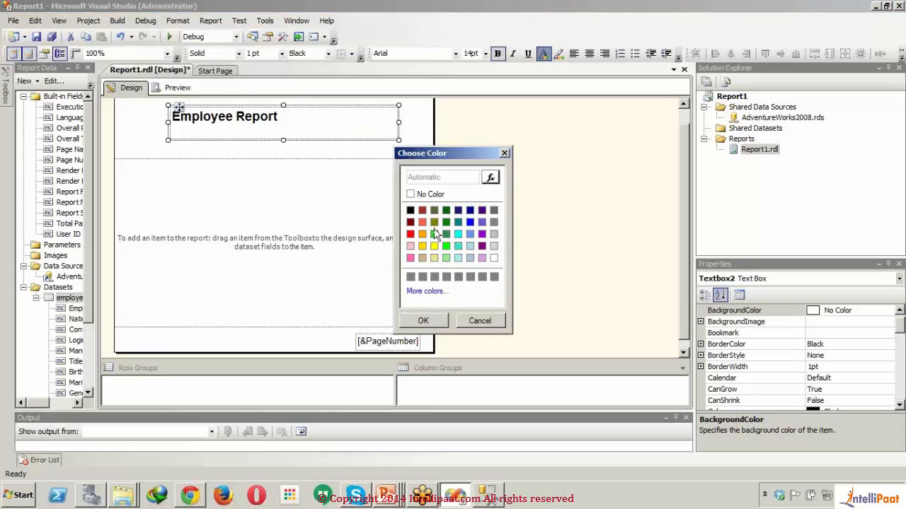
left_click(469, 224)
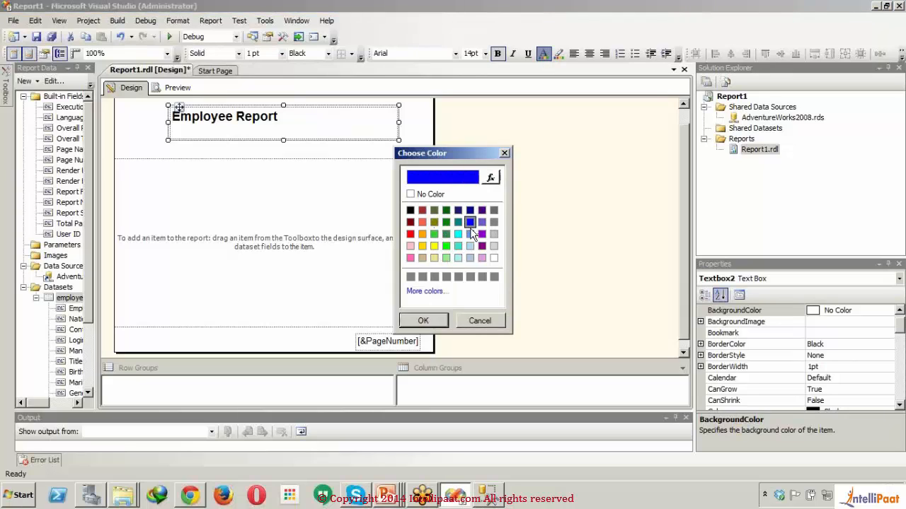
left_click(423, 322)
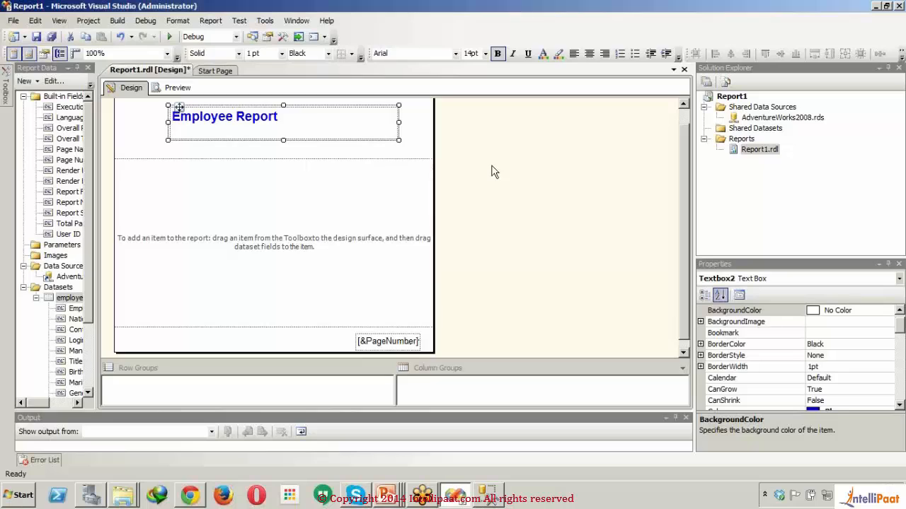
left_click(559, 54)
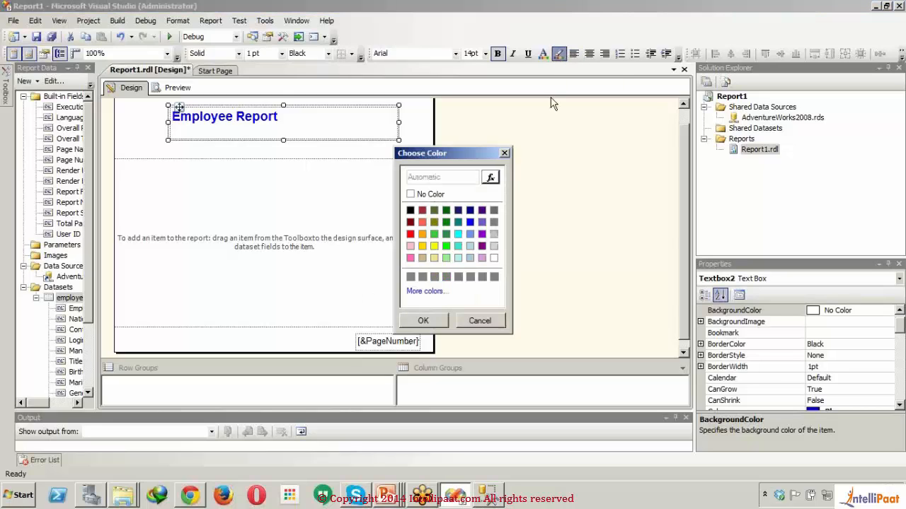
left_click(470, 248)
left_click(423, 321)
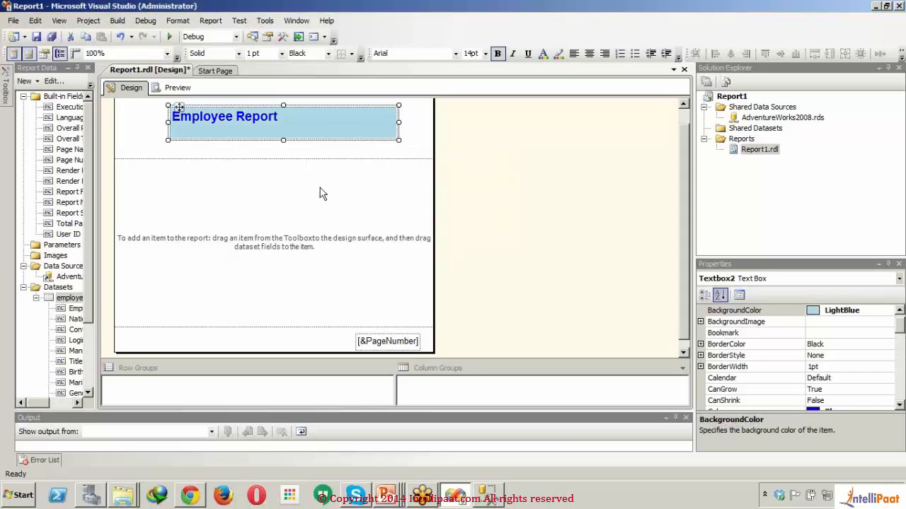
- Center the title text and stretch its text box across the full width of the page header
left_click(591, 54)
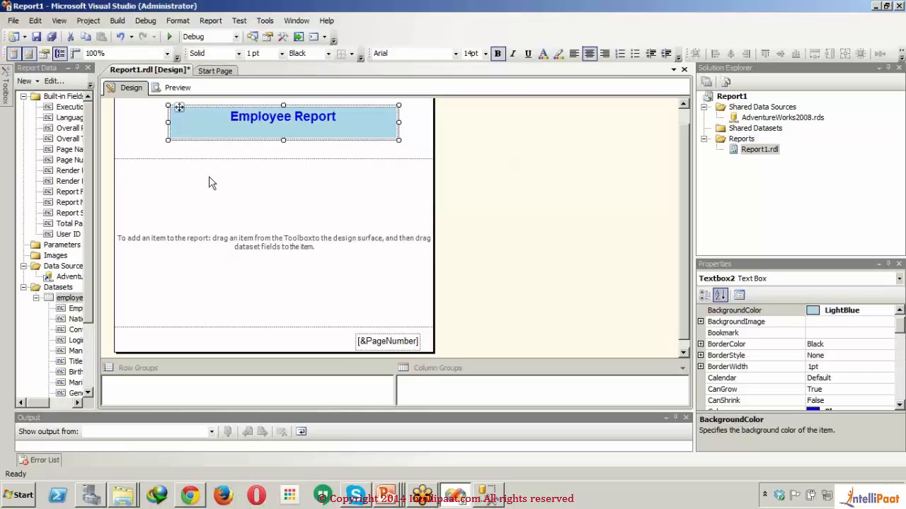
left_click_drag(168, 123, 113, 124)
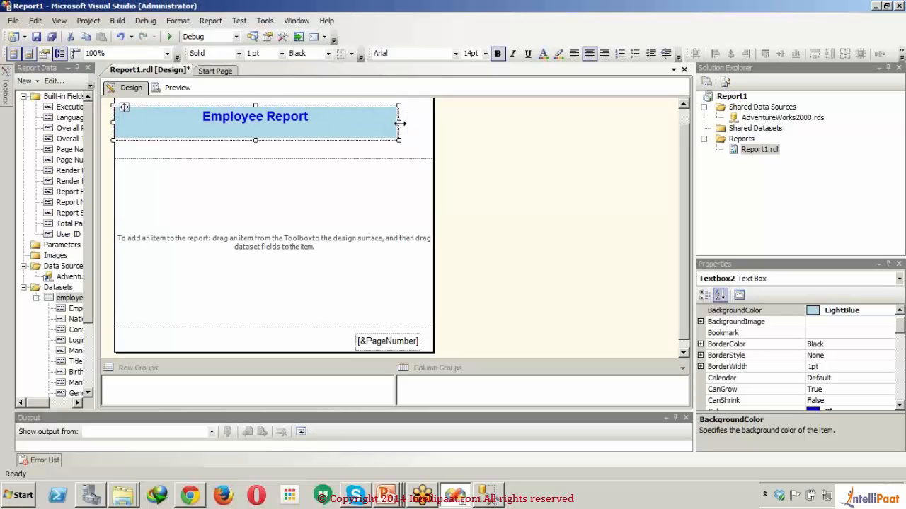
left_click_drag(400, 123, 436, 124)
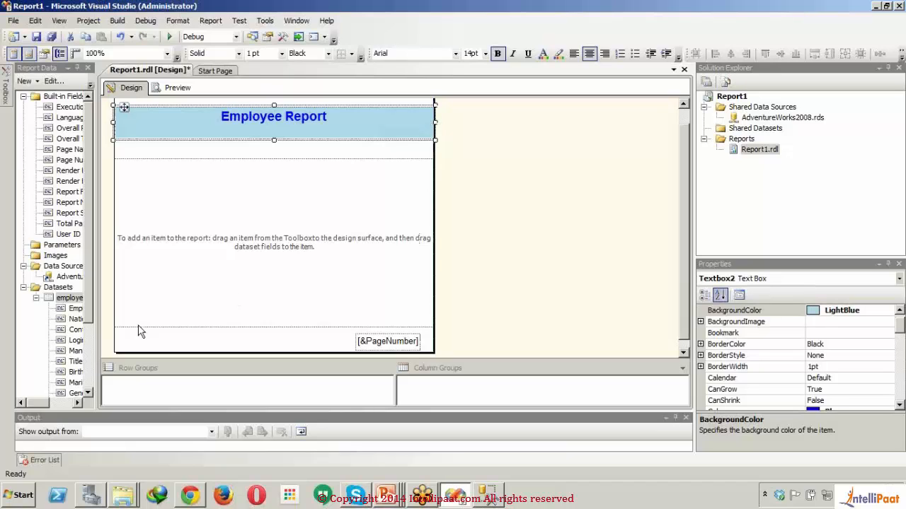
- Insert a table into the report body and place the EmployeeID and NationalIDNumber fields in its first two data columns
left_click_drag(97, 298, 159, 362)
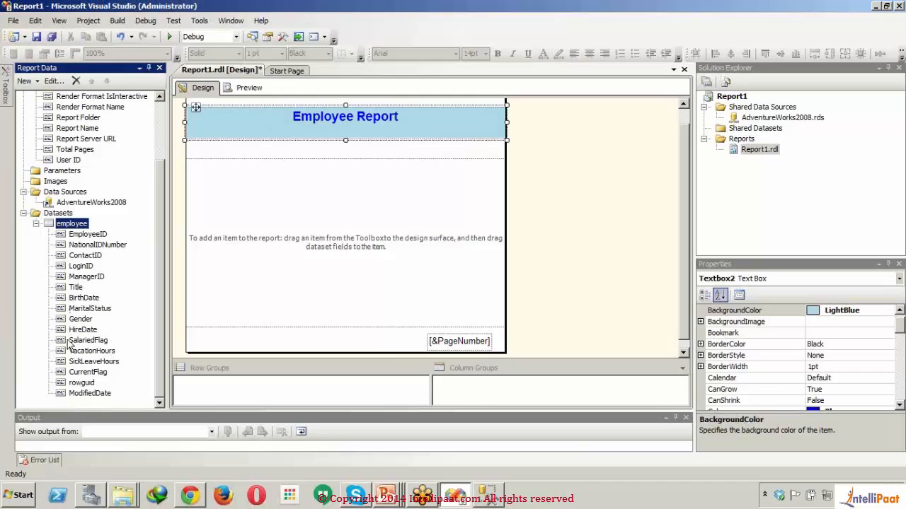
mouse_move(7, 92)
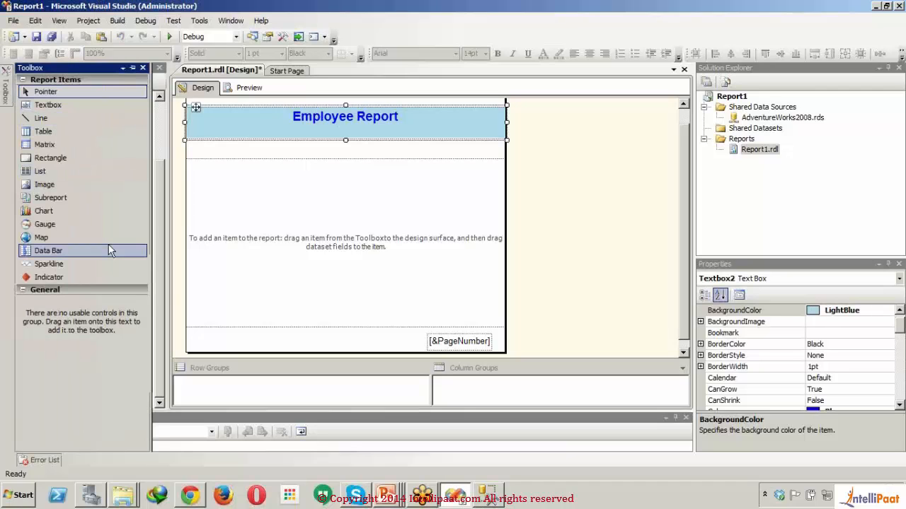
left_click_drag(59, 130, 206, 173)
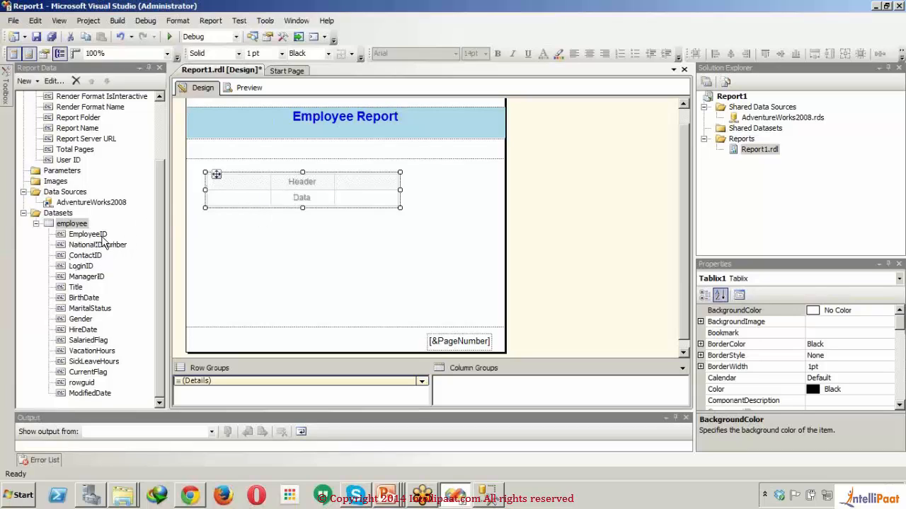
left_click_drag(101, 237, 219, 203)
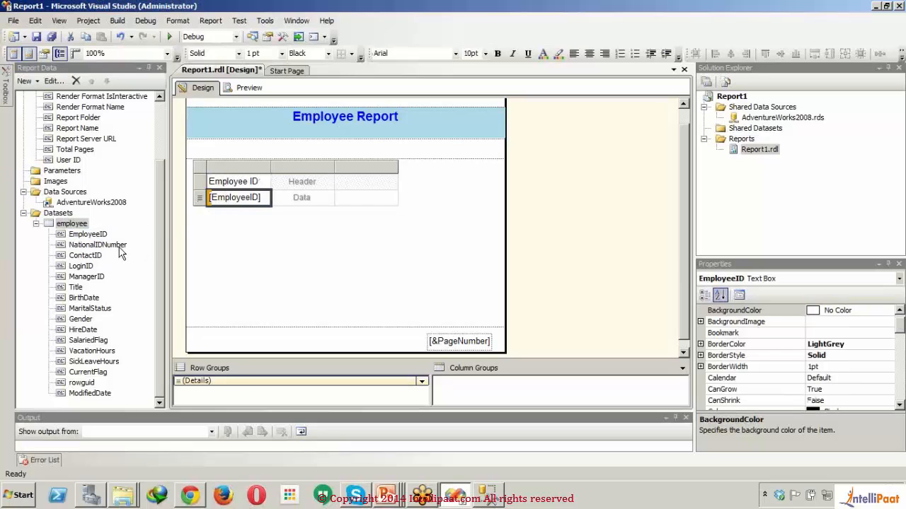
left_click_drag(118, 247, 300, 197)
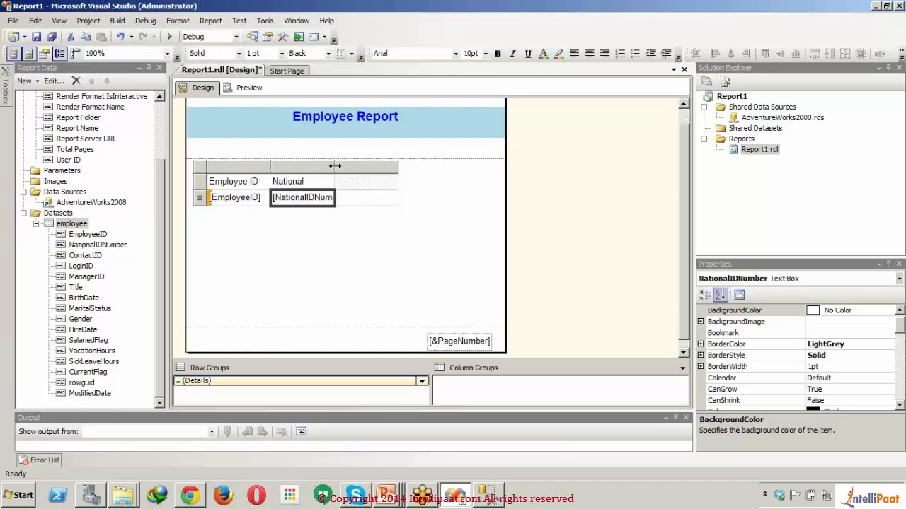
- Widen the NationalIDNumber column to fit its text and add the ContactID, LoginID and ManagerID fields to the table
left_click_drag(335, 166, 354, 164)
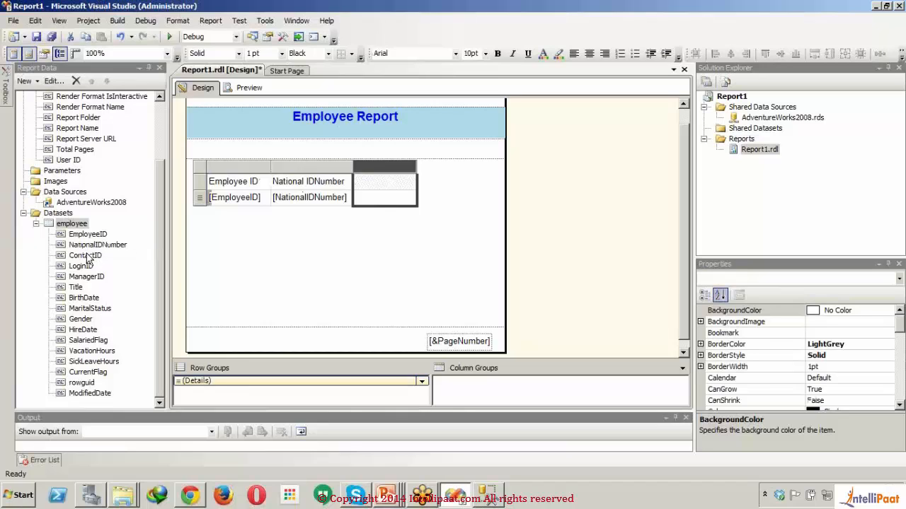
left_click_drag(87, 258, 394, 195)
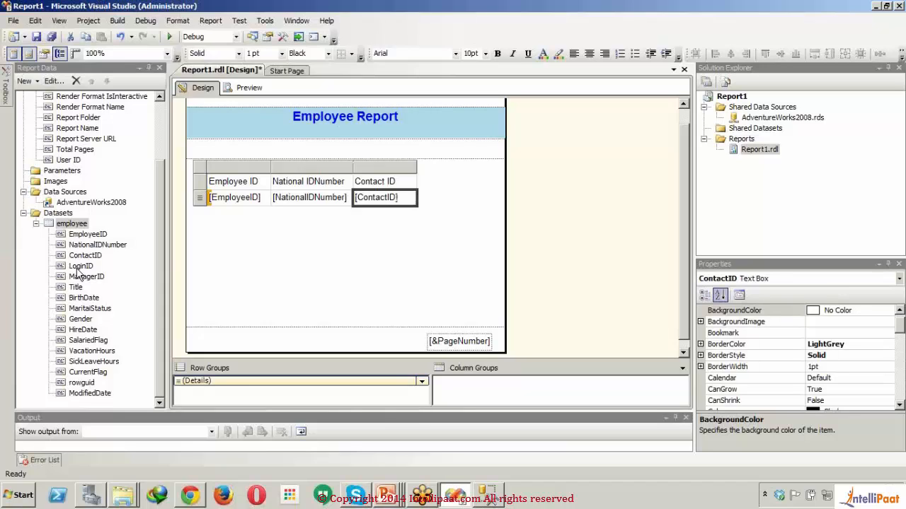
left_click_drag(78, 269, 414, 204)
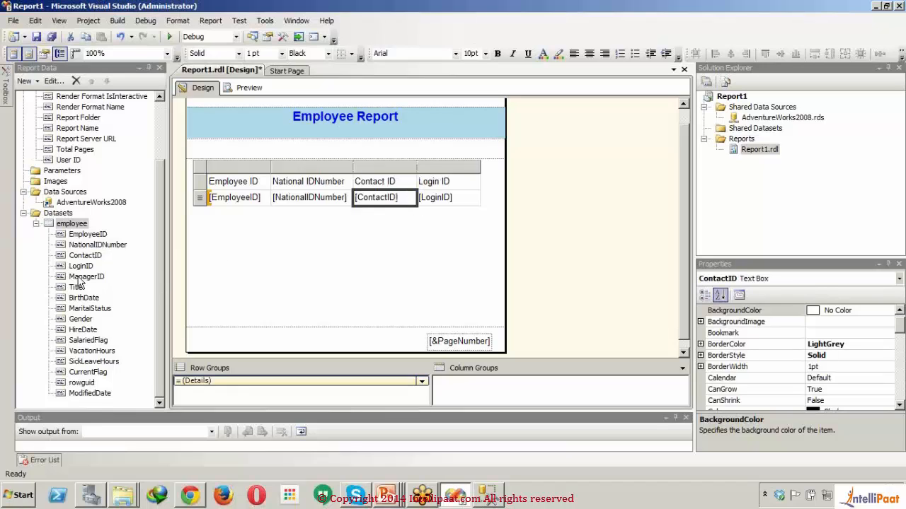
left_click_drag(78, 281, 422, 203)
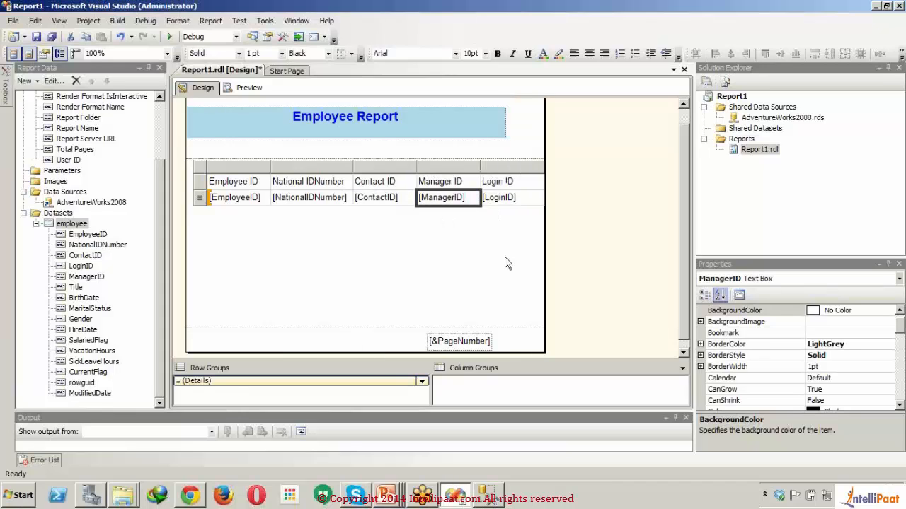
- Widen the report page and append the MaritalStatus and Gender fields as columns after LoginID
left_click_drag(543, 254, 617, 269)
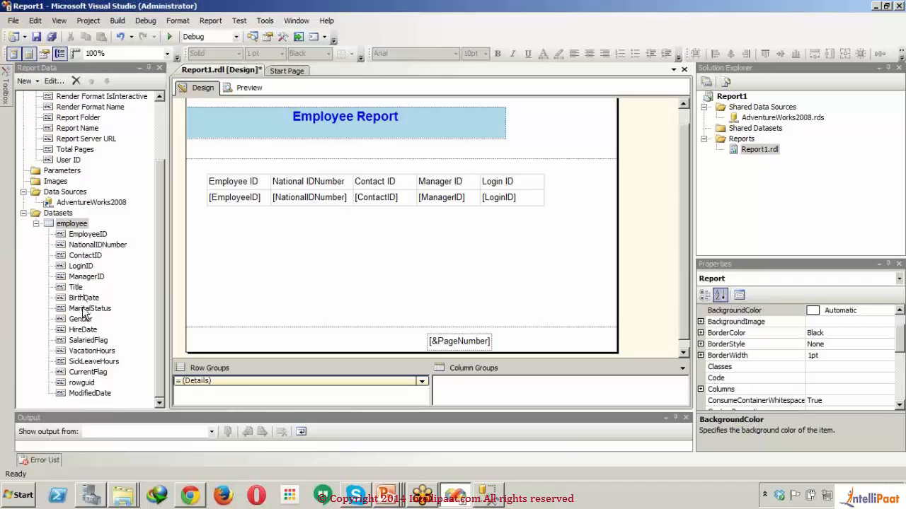
left_click_drag(402, 234, 540, 198)
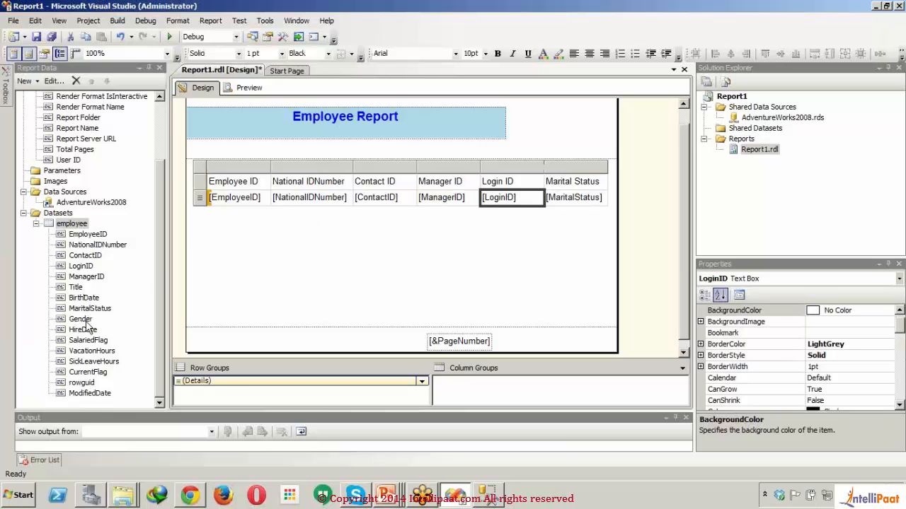
left_click_drag(86, 322, 608, 199)
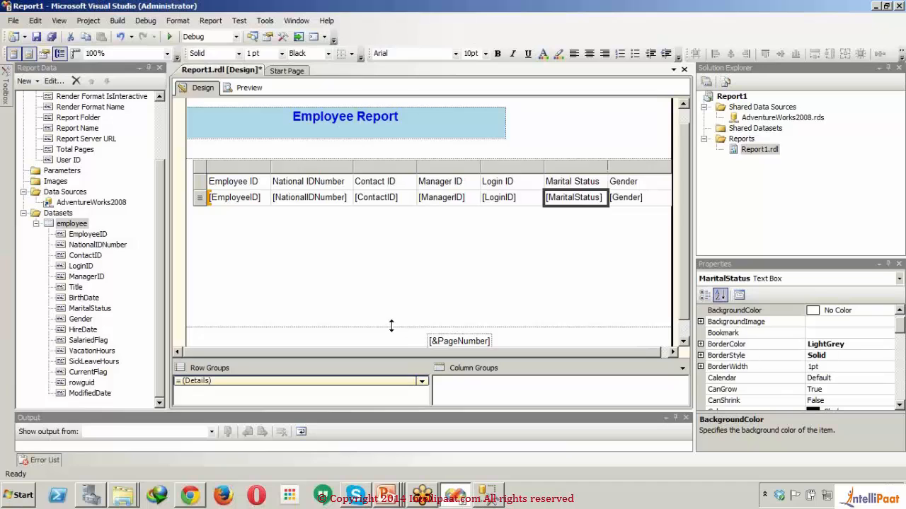
- Shorten the report body to just below the table and widen the page slightly beyond the Gender column
left_click_drag(391, 328, 381, 215)
left_click(674, 181)
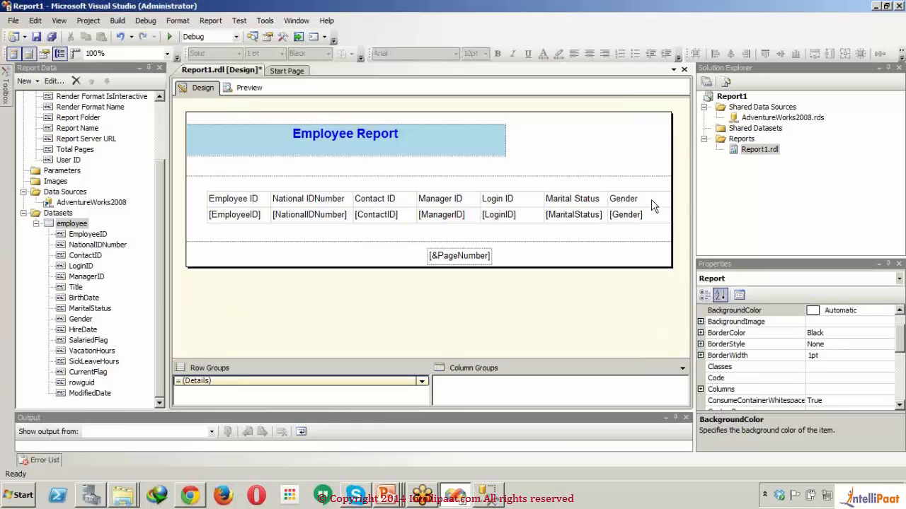
left_click(651, 201)
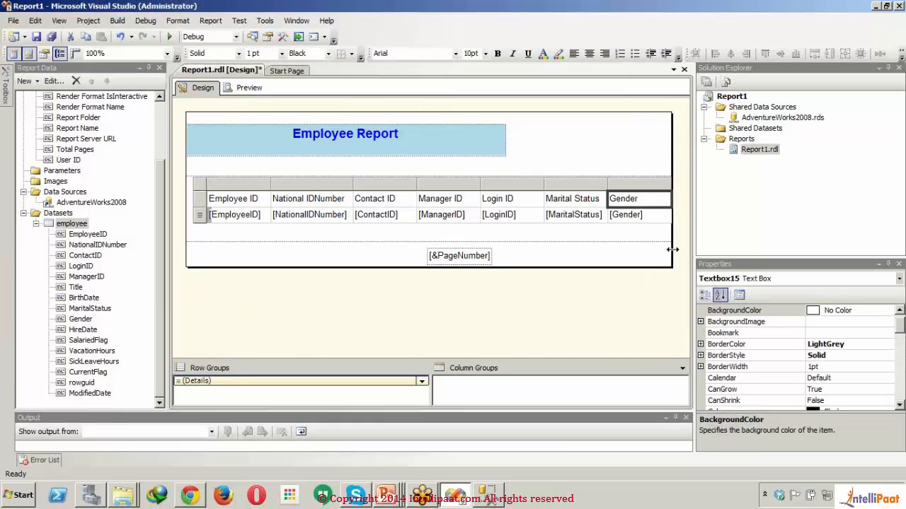
left_click_drag(671, 256, 680, 255)
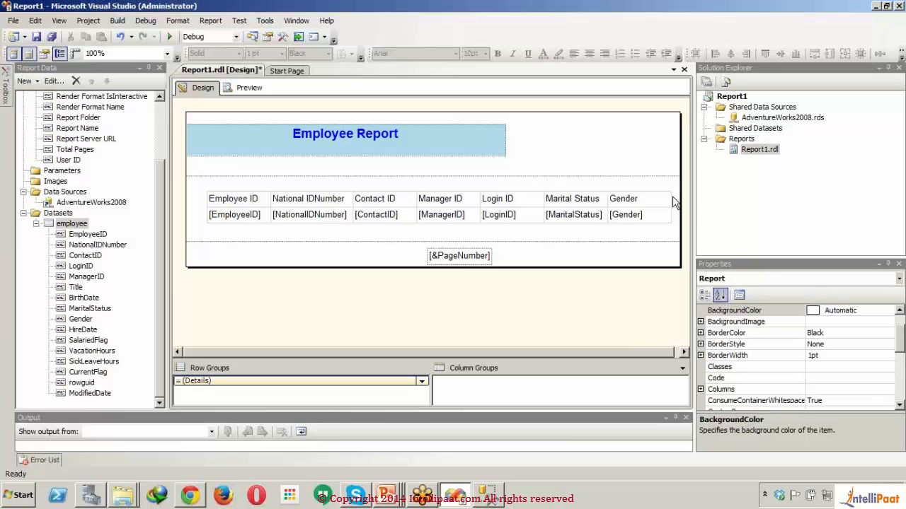
- Narrow the Marital Status, Gender, Contact ID and Manager ID columns to fit their text
left_click(671, 199)
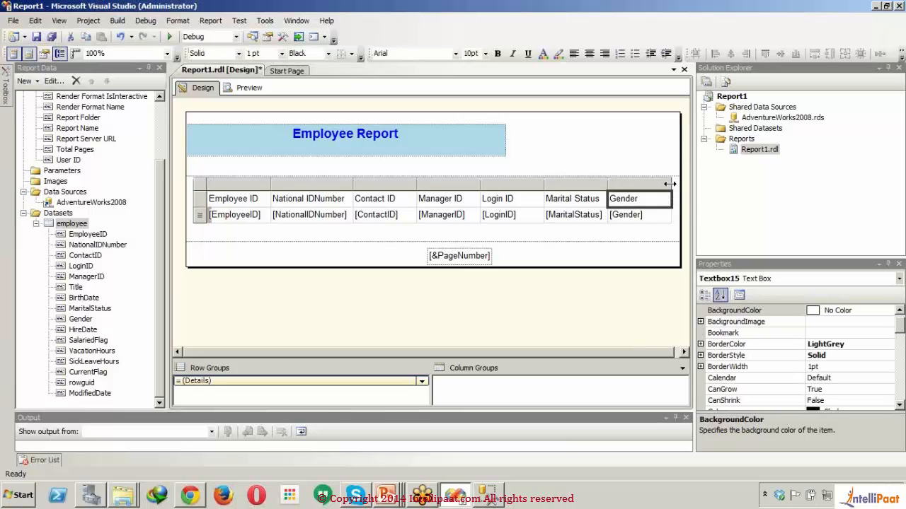
left_click_drag(672, 184, 606, 184)
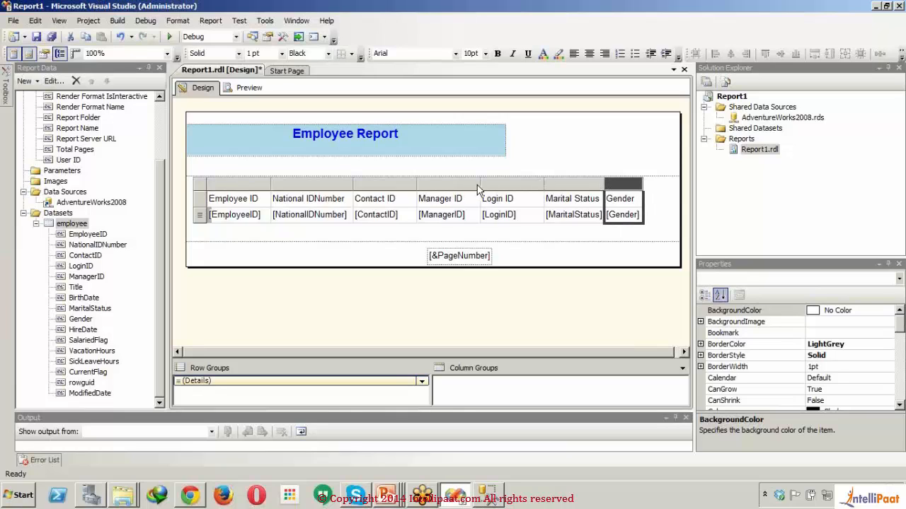
left_click_drag(479, 183, 402, 184)
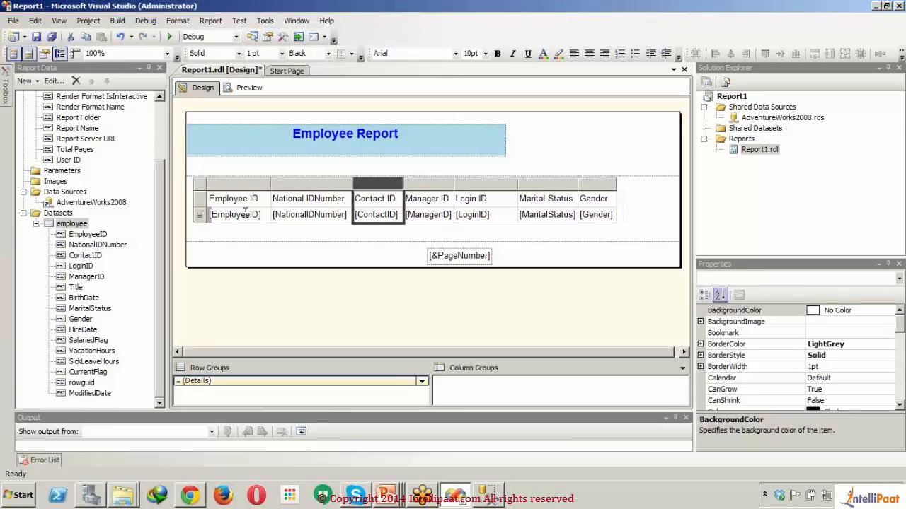
- Color the text of the table's header row violet and give the row a Lime background
left_click(203, 201)
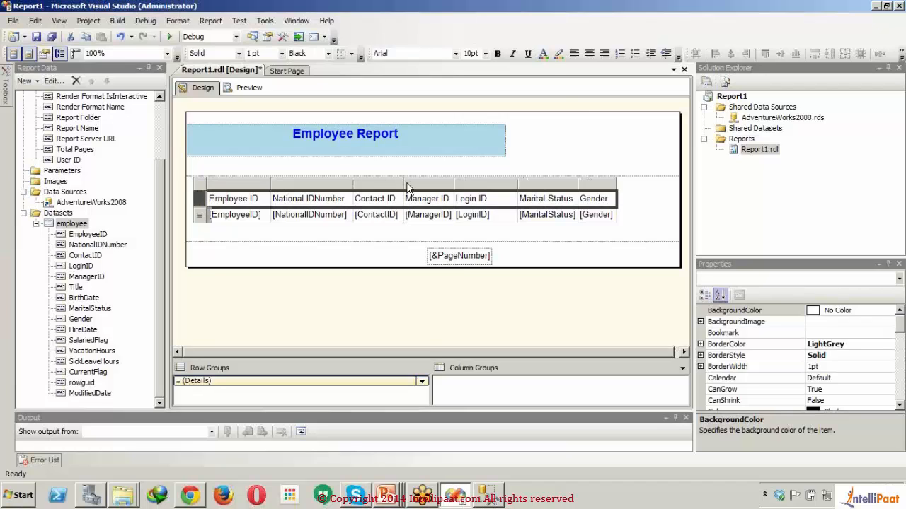
left_click(548, 56)
left_click(482, 234)
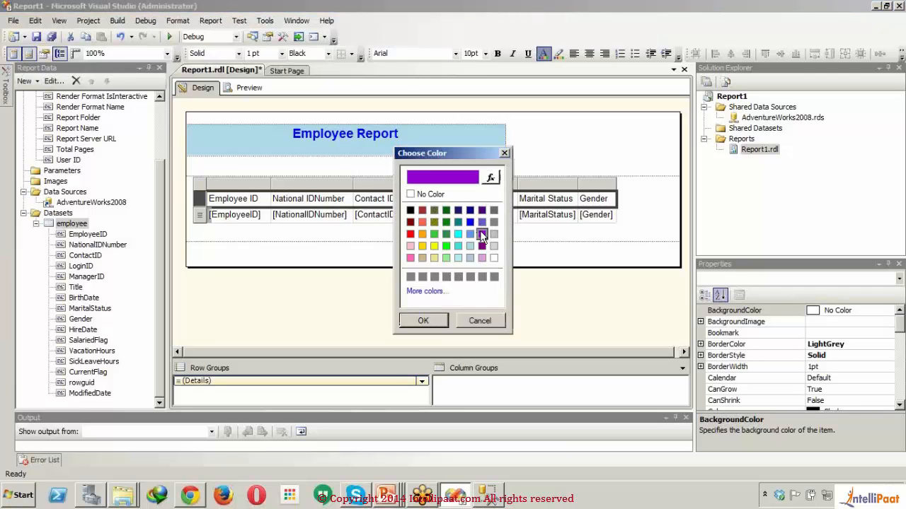
left_click(423, 320)
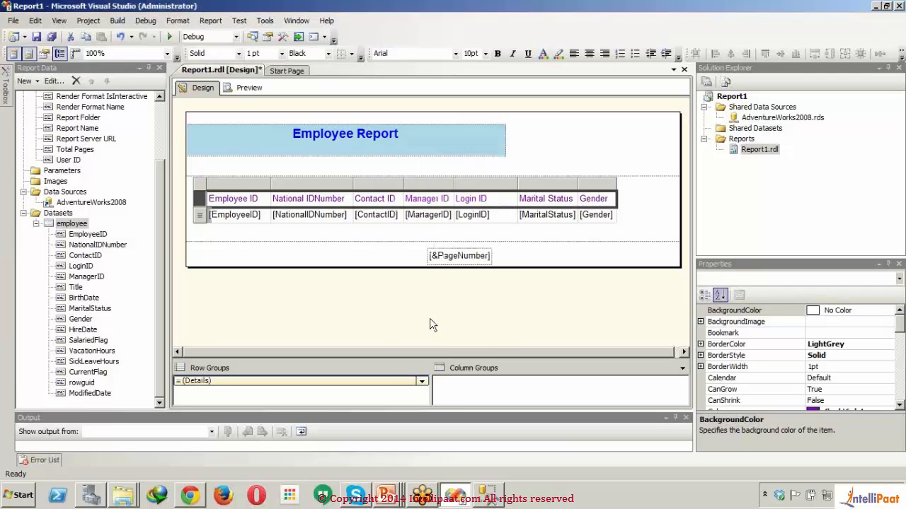
left_click(558, 54)
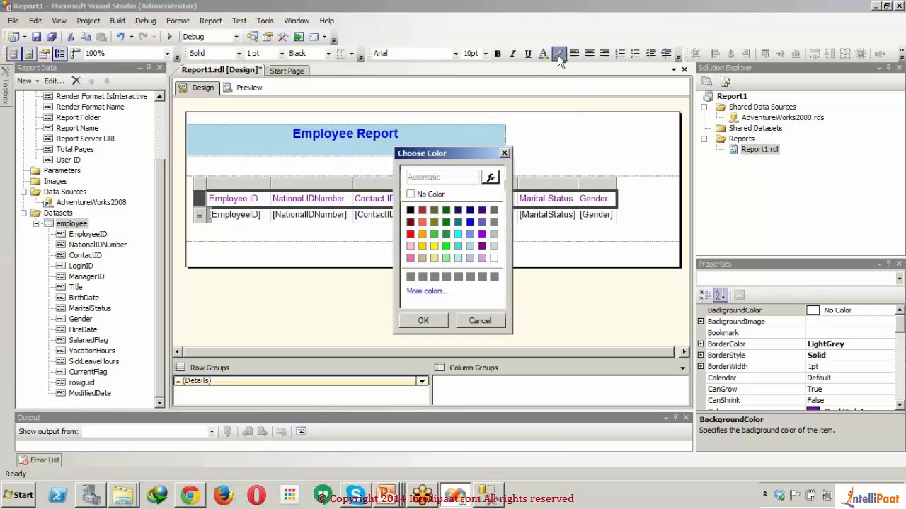
left_click(449, 246)
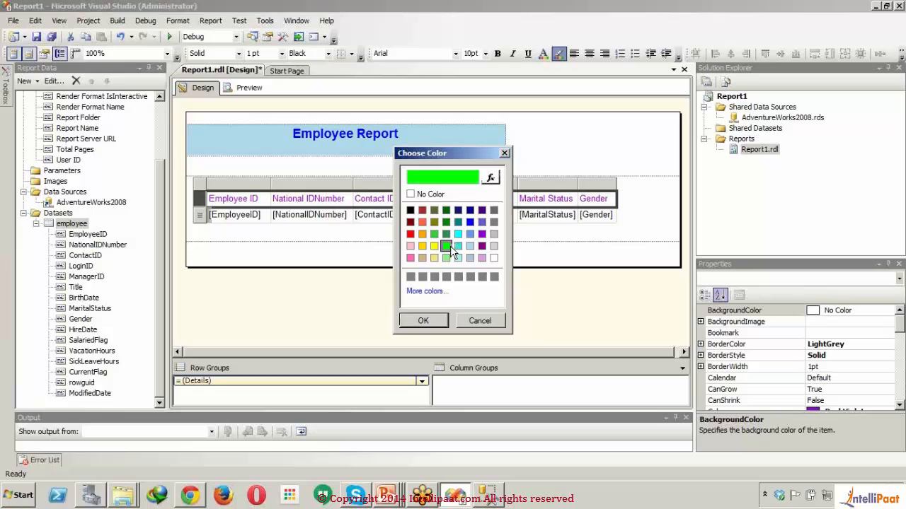
left_click(425, 320)
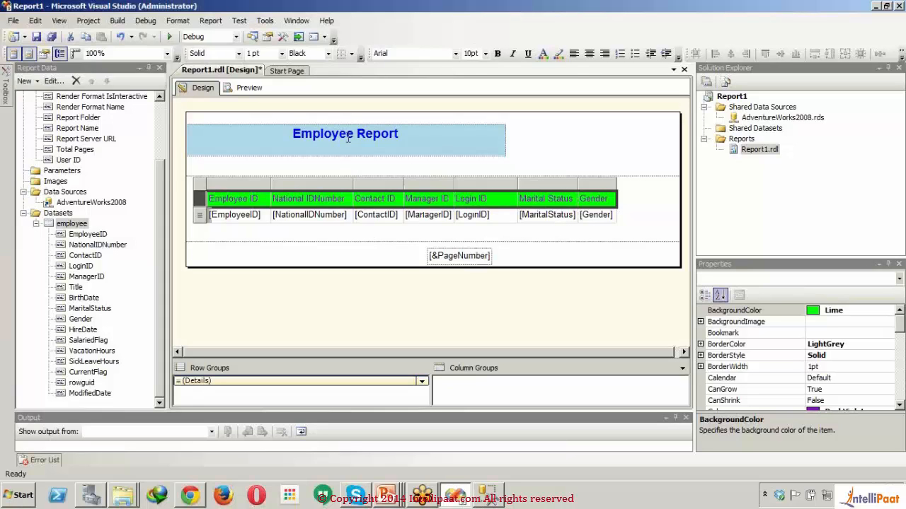
- Center the text of the table's header row and right-align the detail row
left_click(589, 55)
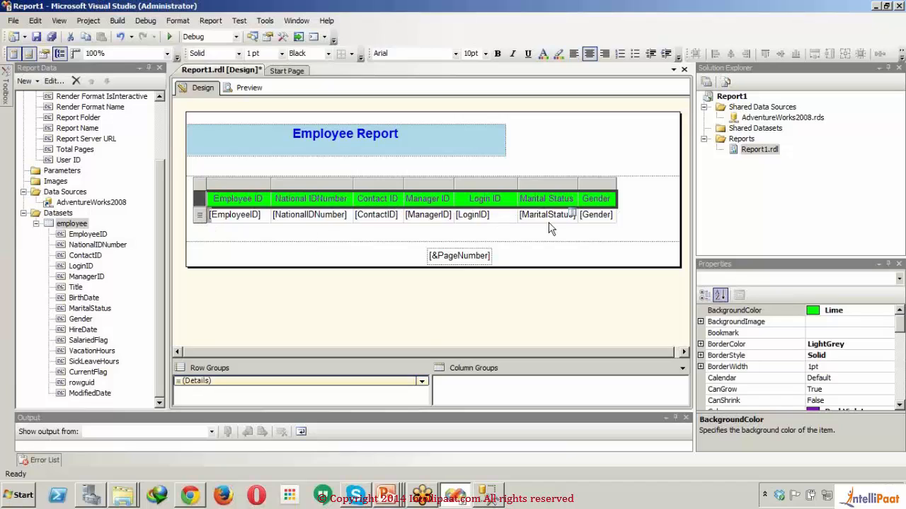
left_click(201, 218)
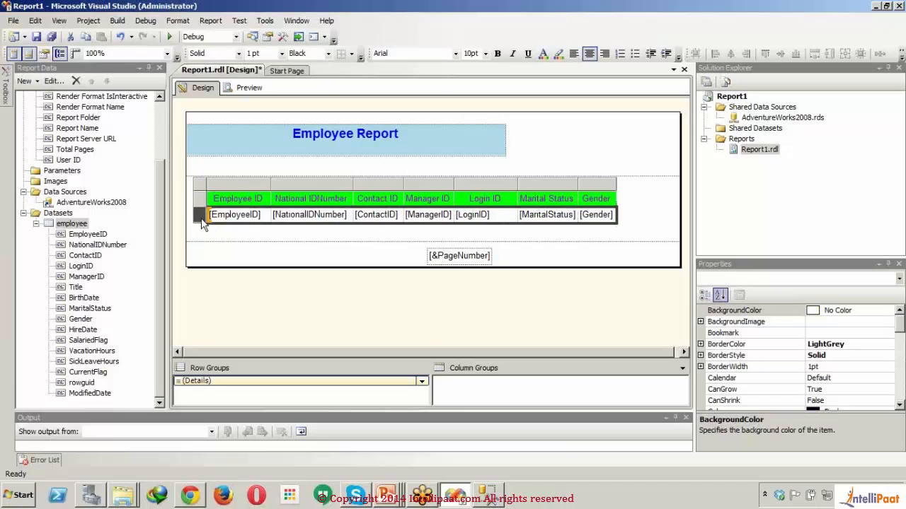
left_click(602, 54)
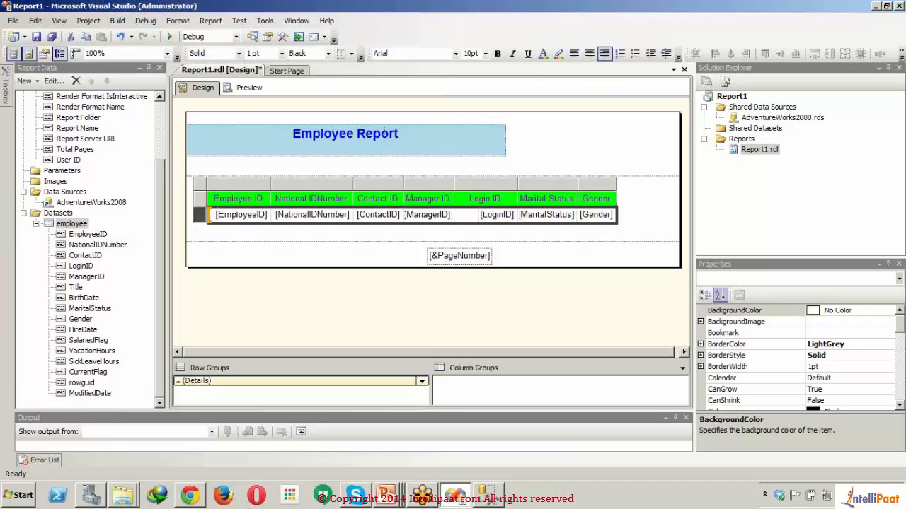
- Preview the report, check its first page from the title to the page number, and return to the design
left_click(248, 88)
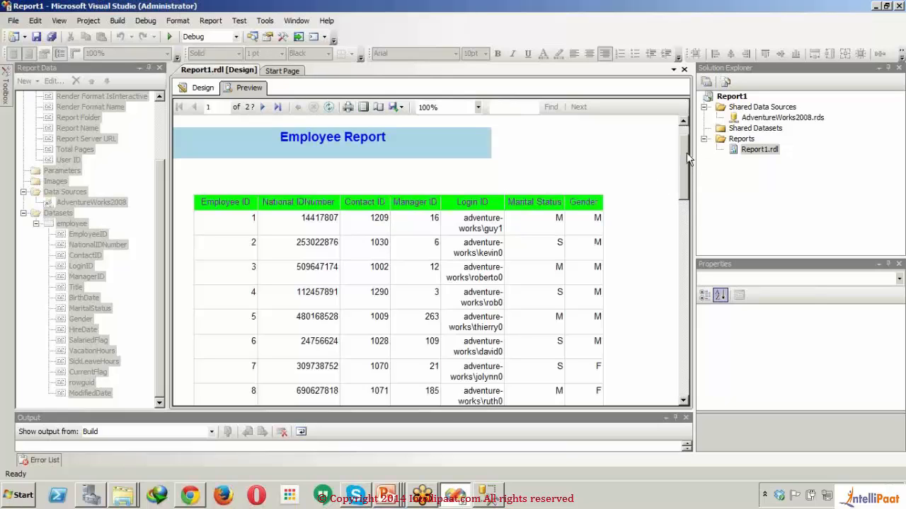
left_click_drag(716, 408, 716, 408)
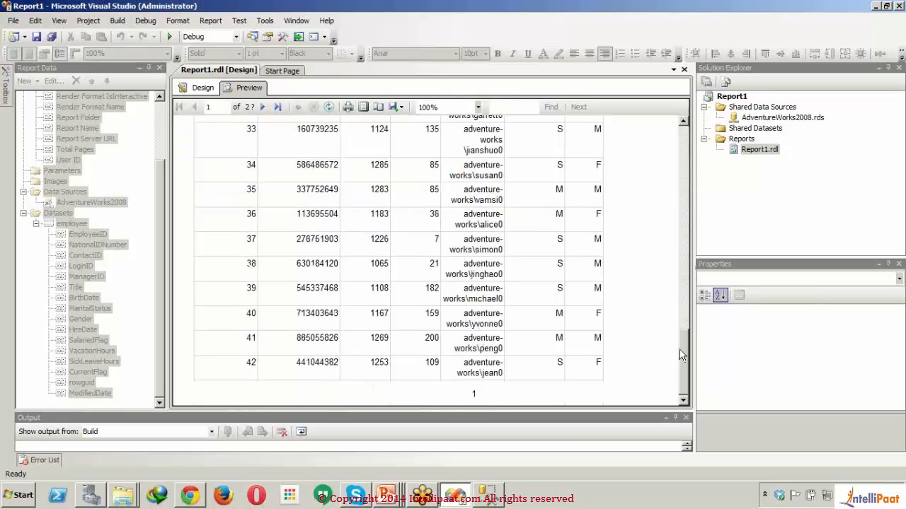
left_click_drag(681, 350, 652, 132)
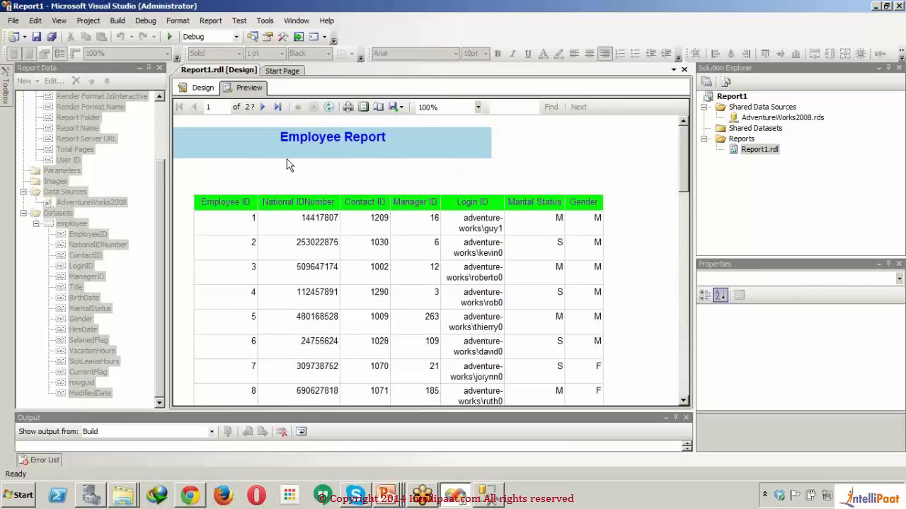
left_click(198, 89)
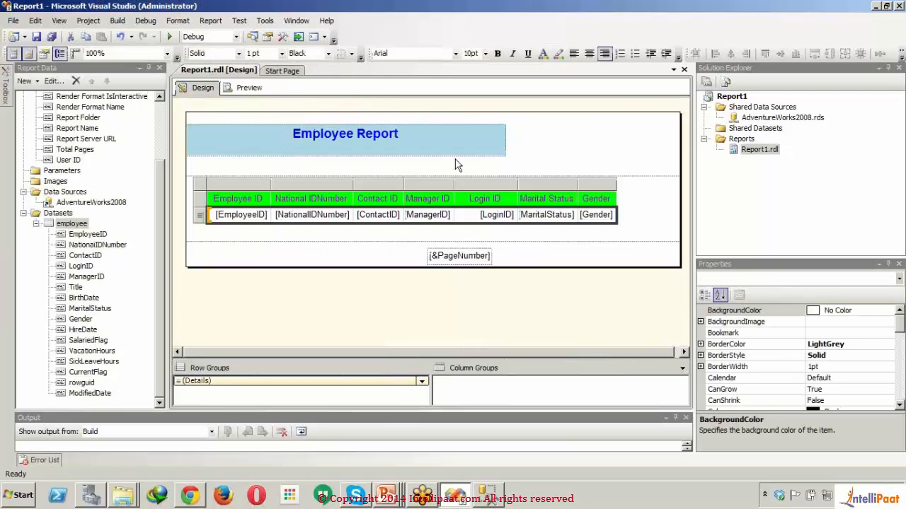
- Stretch the Employee Report title text box to the table's right edge and shift the table toward the left page edge
left_click(498, 140)
left_click_drag(508, 140, 617, 140)
left_click(635, 204)
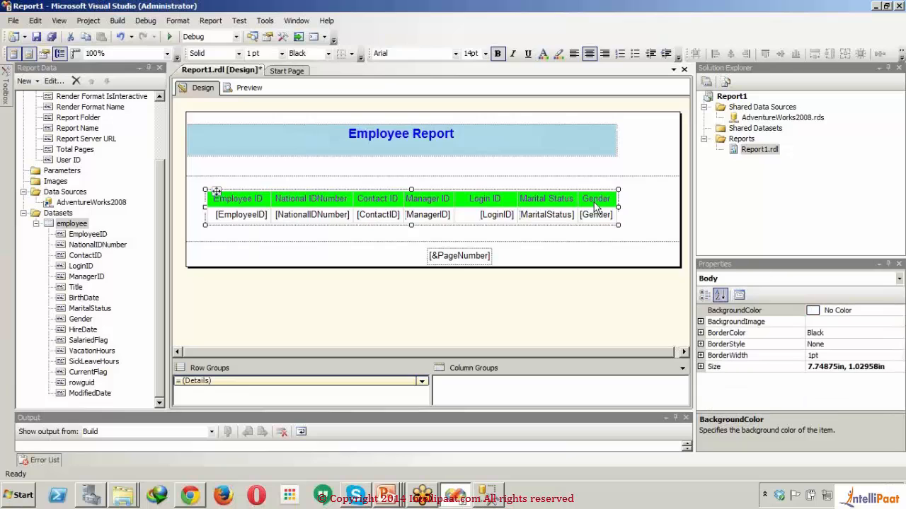
left_click_drag(613, 206, 595, 206)
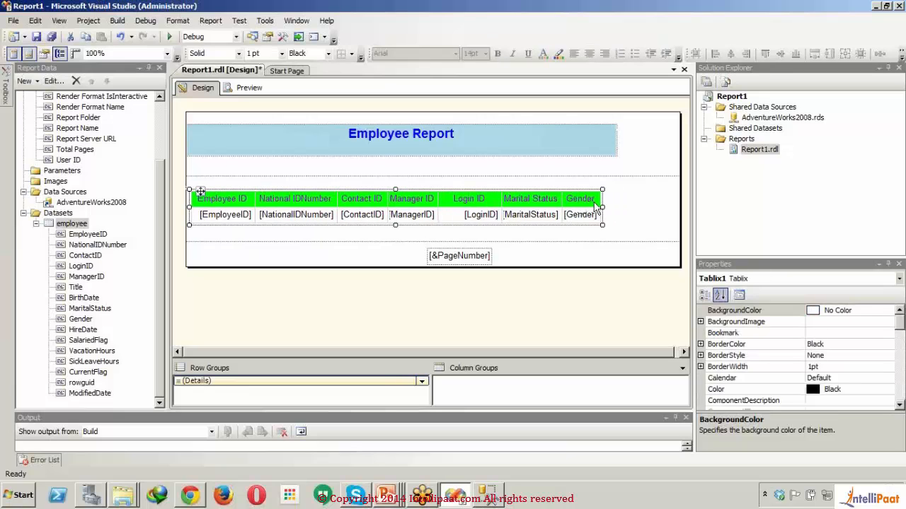
- Narrow the page to the title text box's width and move the footer's page number box beneath the table's last columns
left_click_drag(681, 139, 619, 154)
left_click(471, 257)
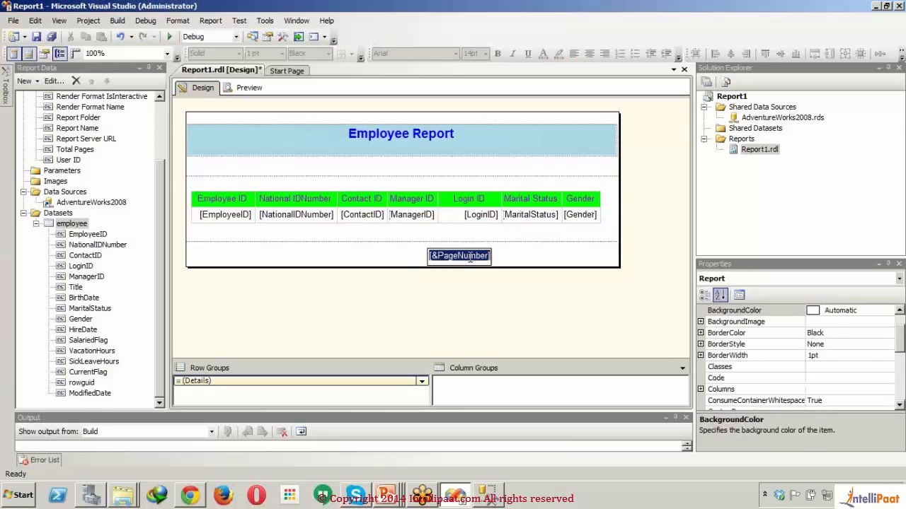
left_click(527, 254)
left_click(471, 259)
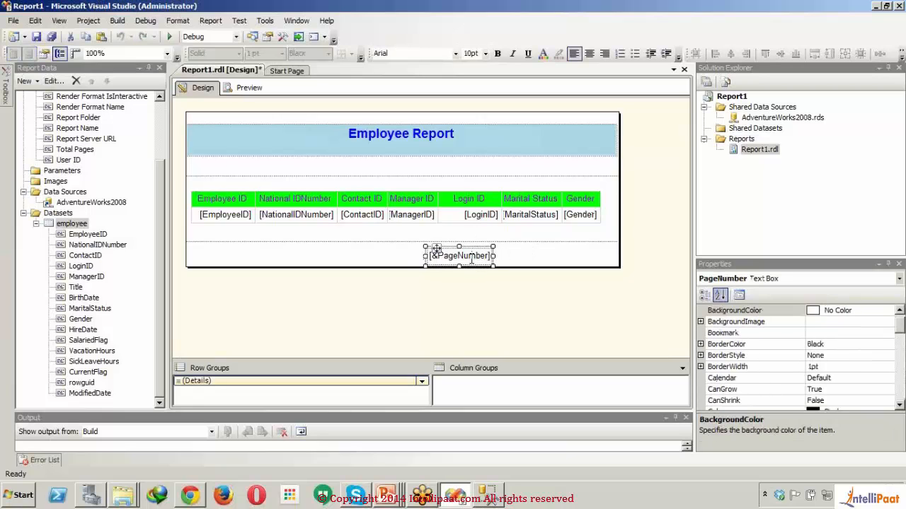
left_click_drag(473, 249, 584, 249)
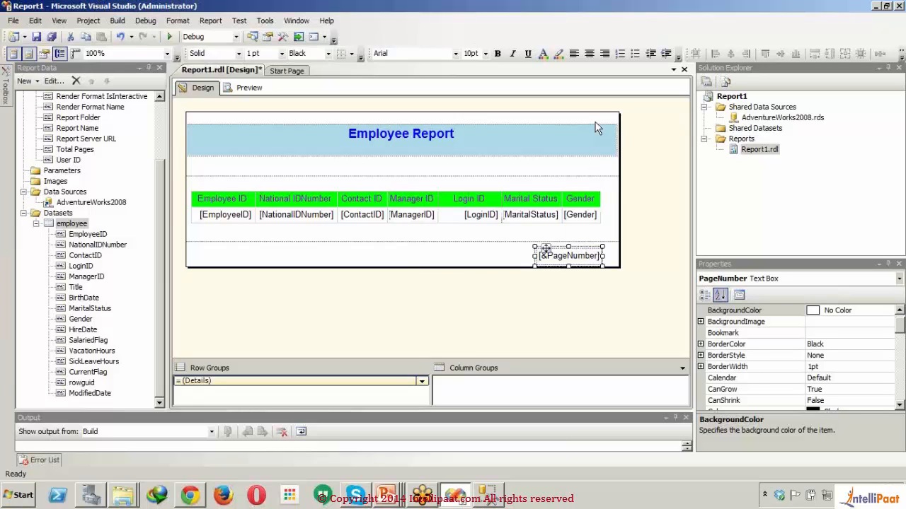
- Narrow the Employee Report title text box so its right edge lines up with the table
left_click(597, 127)
left_click(607, 140)
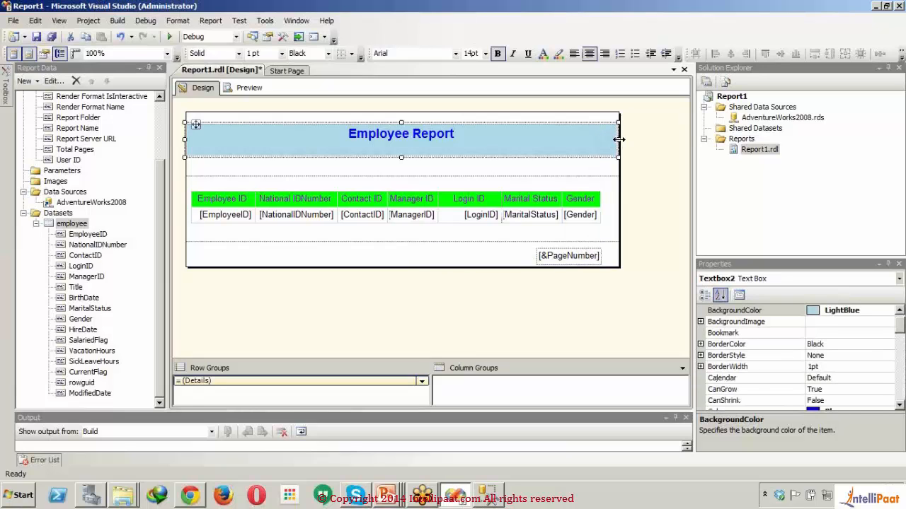
left_click_drag(619, 139, 601, 140)
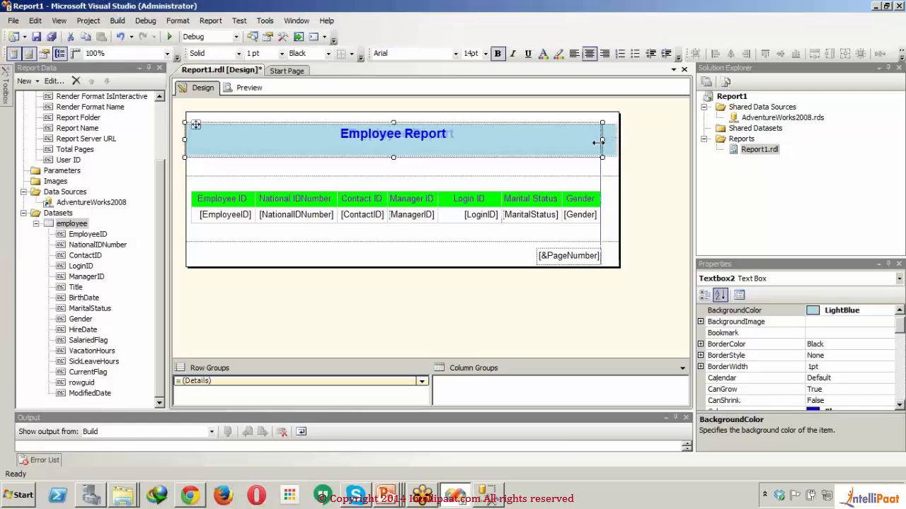
- Narrow the Employee ID and National IDNumber columns slightly and widen the Login ID column in the employee table
left_click(559, 197)
left_click(552, 183)
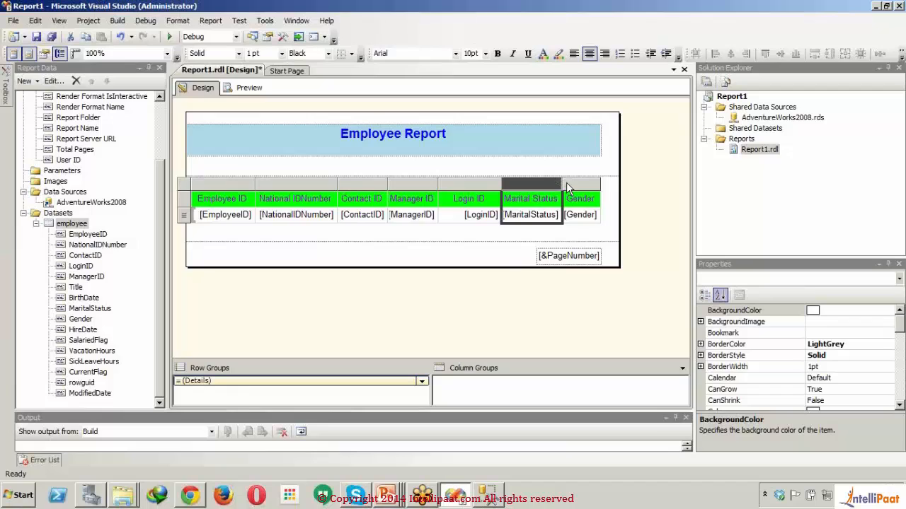
left_click(561, 183)
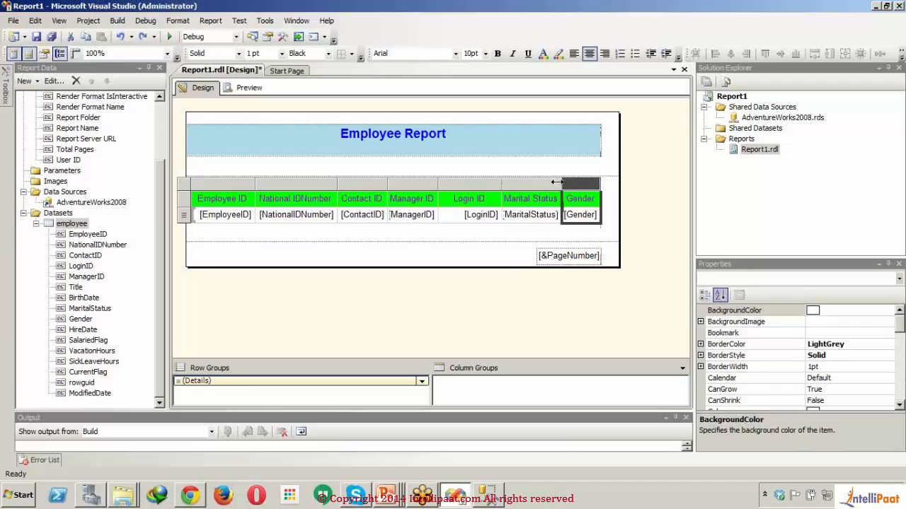
left_click(491, 185)
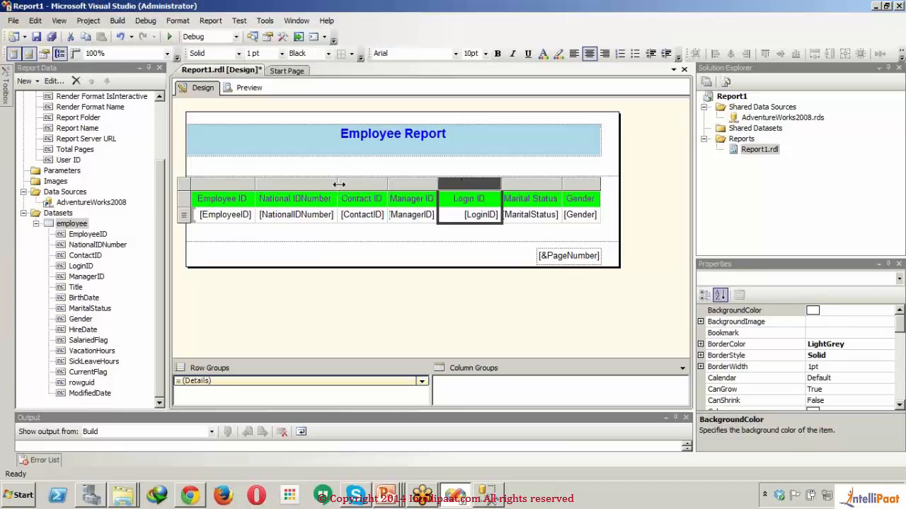
left_click_drag(339, 184, 333, 184)
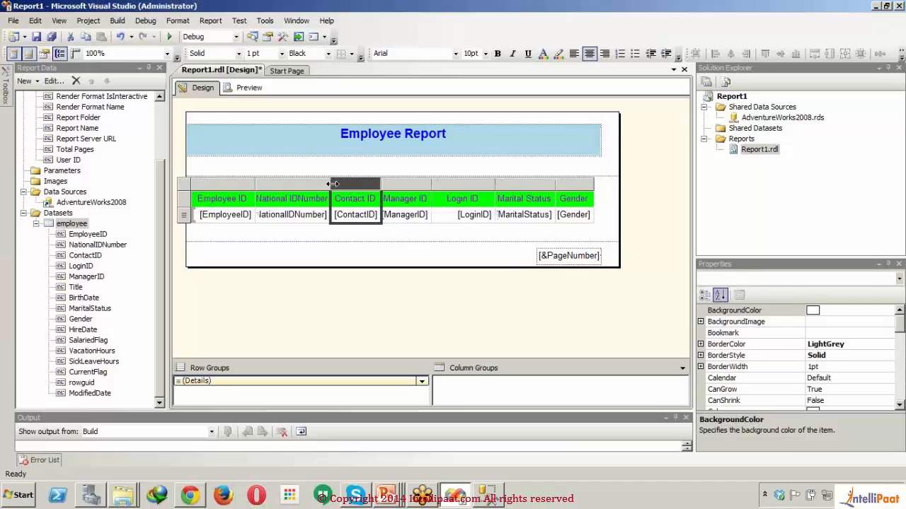
left_click(256, 184)
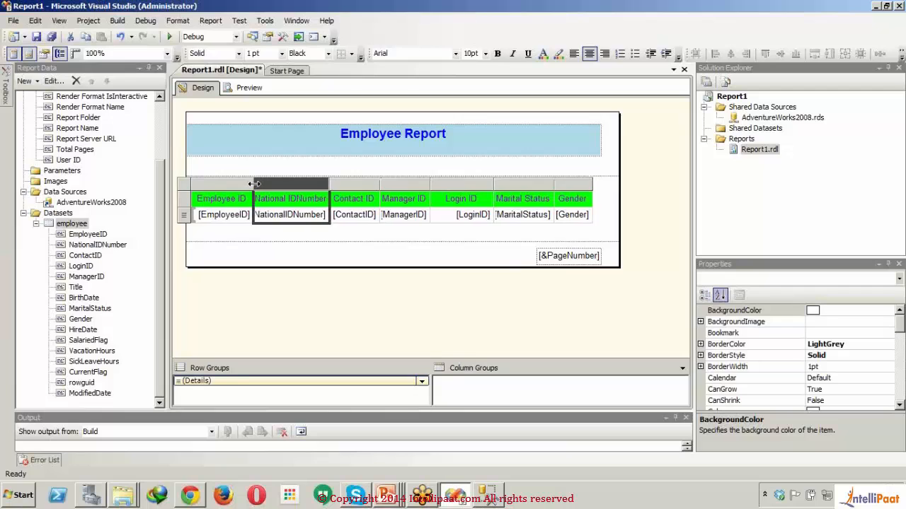
left_click_drag(254, 184, 246, 184)
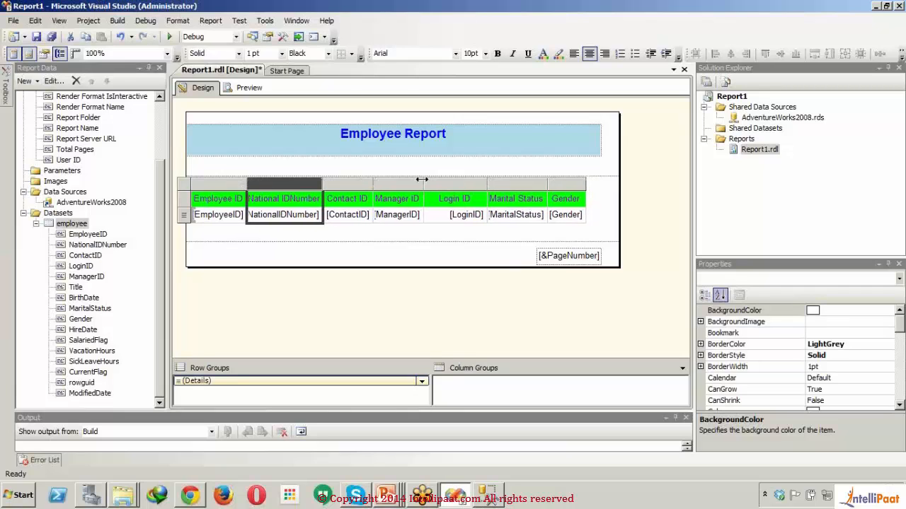
left_click_drag(487, 184, 514, 184)
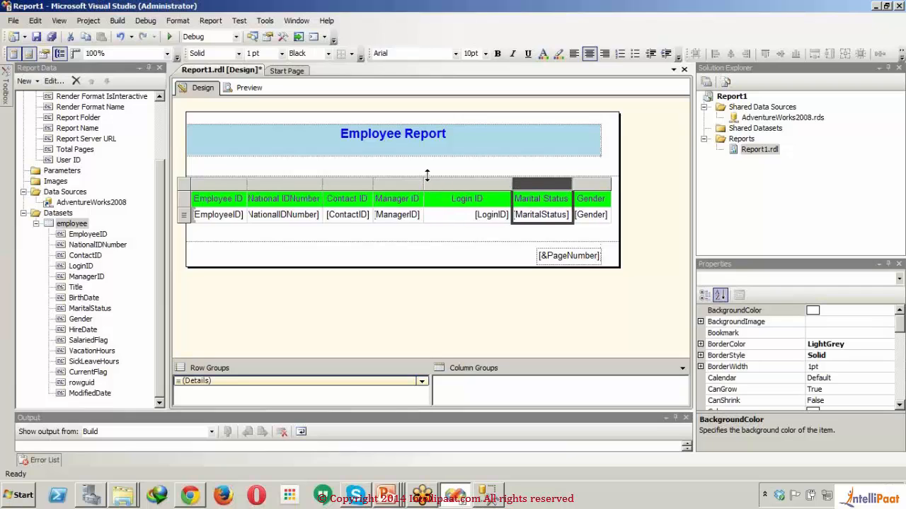
- Fit the Employee Report title text box to one line at the page's upper edge and reduce the header and body heights around their contents
left_click_drag(426, 173, 424, 153)
left_click(579, 128)
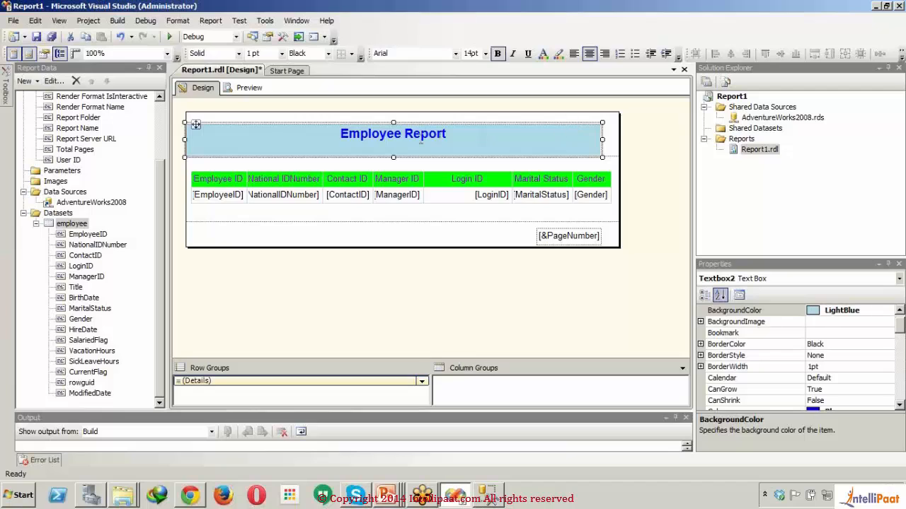
left_click_drag(392, 124, 393, 111)
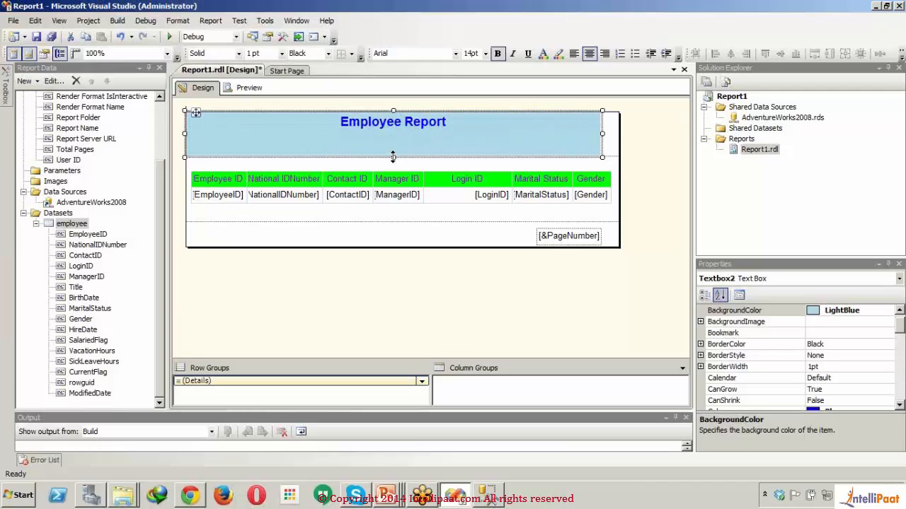
left_click_drag(393, 156, 391, 134)
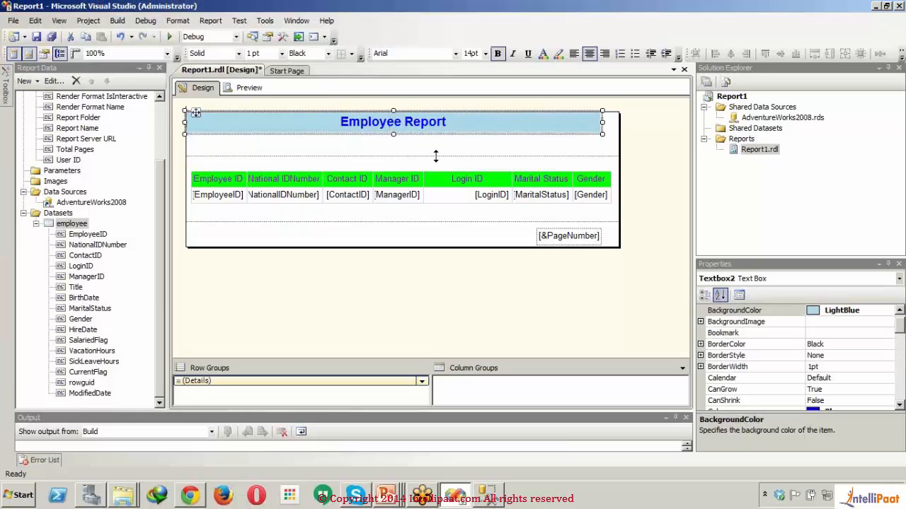
left_click_drag(436, 157, 436, 133)
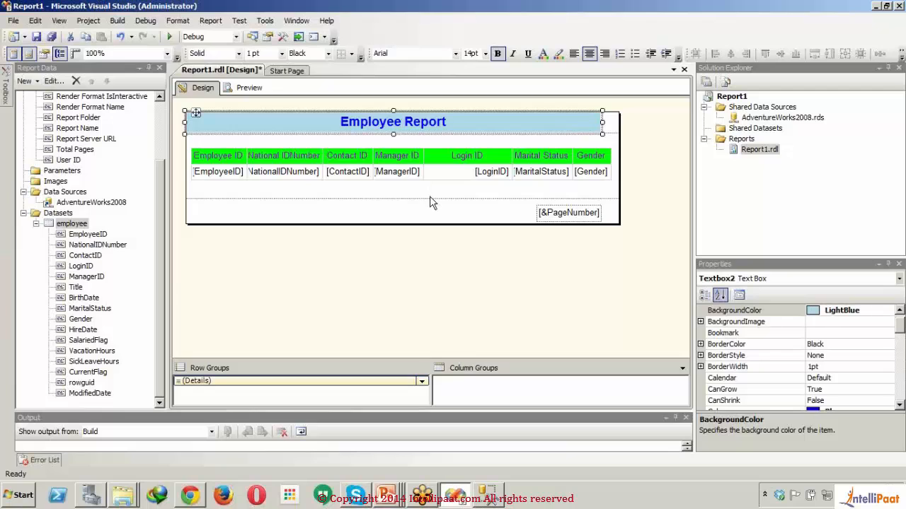
left_click_drag(429, 200, 426, 187)
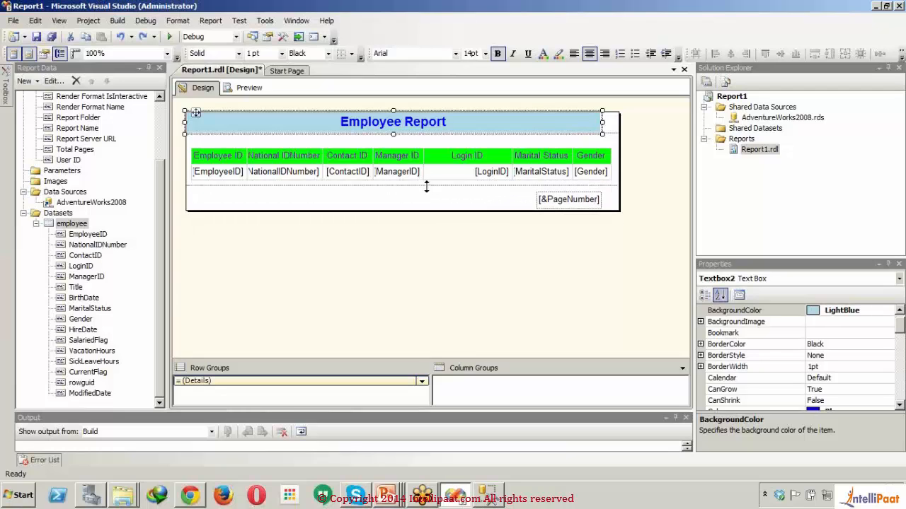
- Preview the report to check the title and column layout, and return to the design
left_click(240, 82)
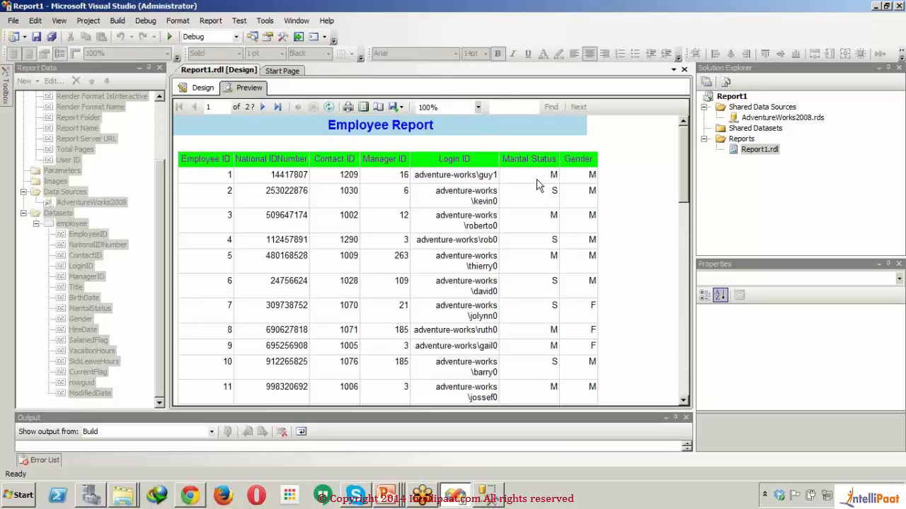
left_click(202, 87)
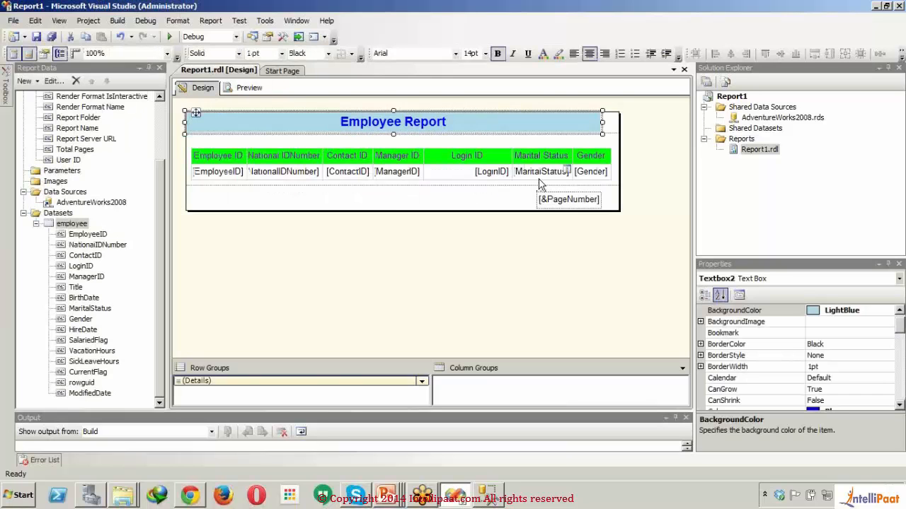
- Open the expression of the MaritalStatus data cell and begin an iif function whose condition is Fields!MaritalStatus.Value followed by an equals sign
left_click(540, 178)
right_click(540, 183)
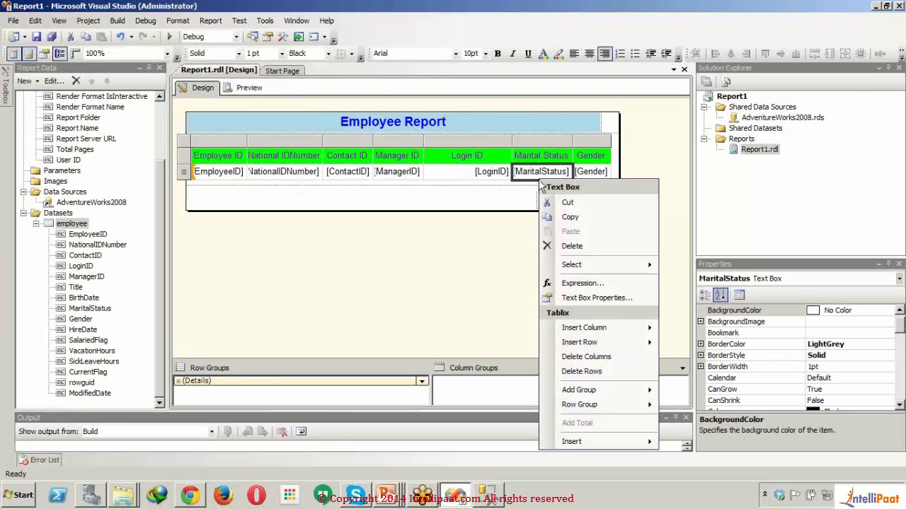
left_click(582, 283)
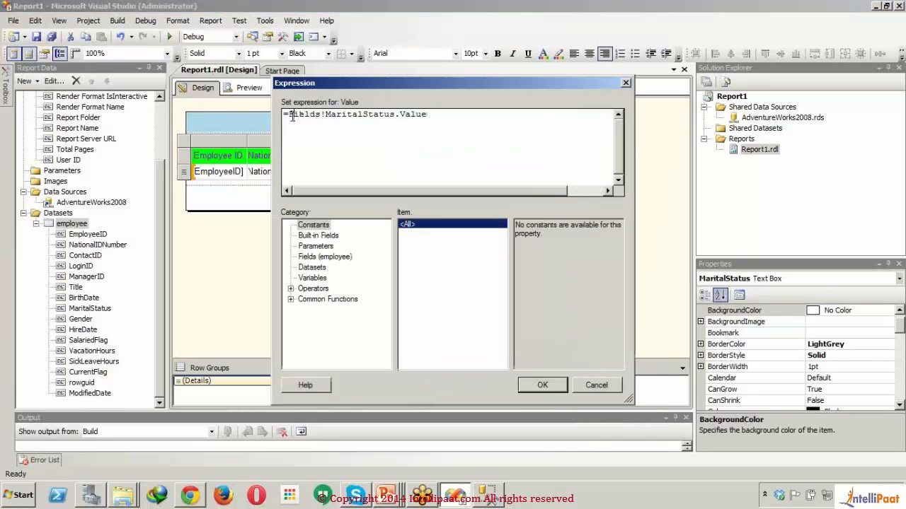
left_click(290, 115)
type("iif(")
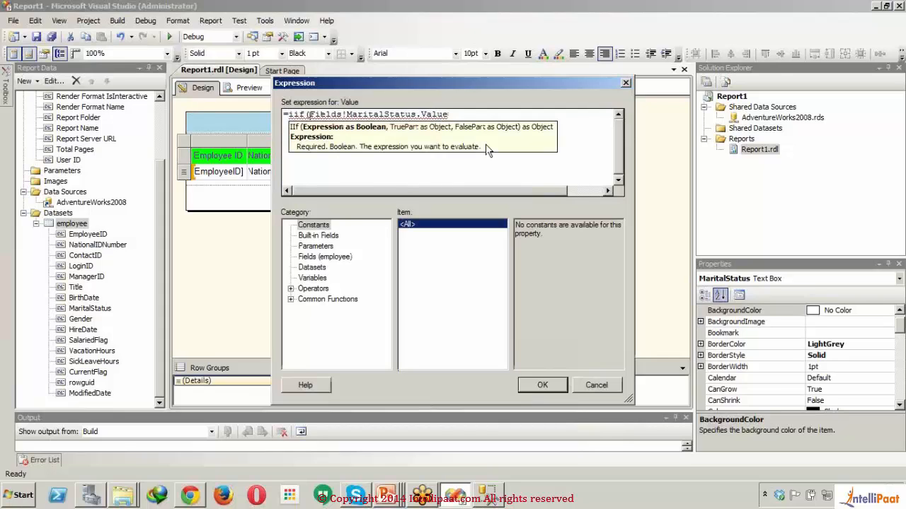
left_click(490, 114)
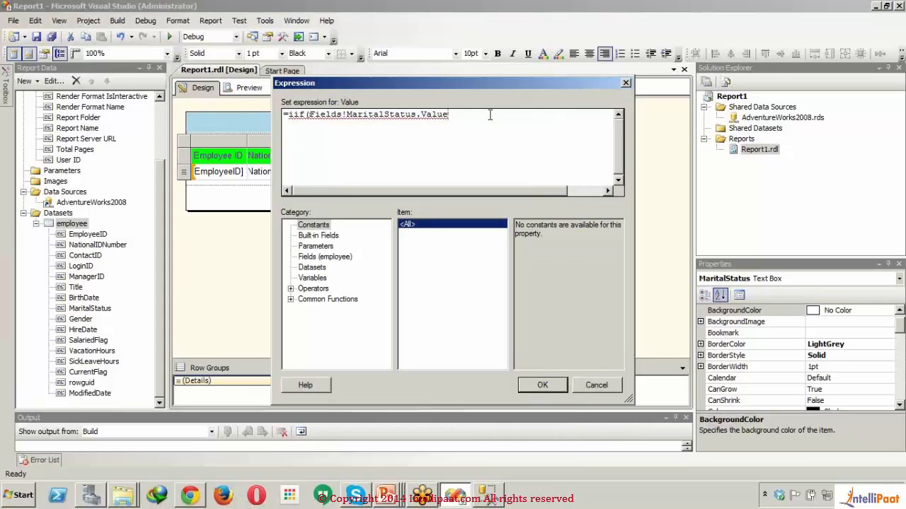
type("=")
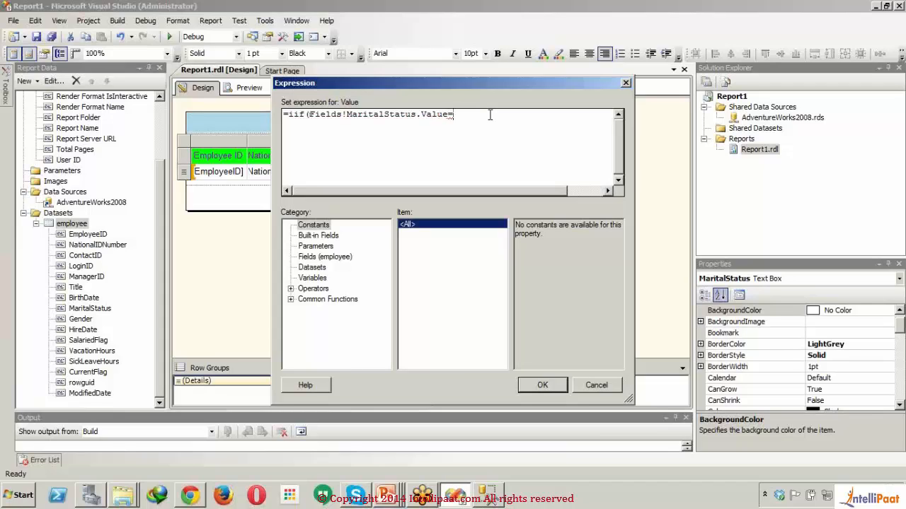
type("\"M\"")
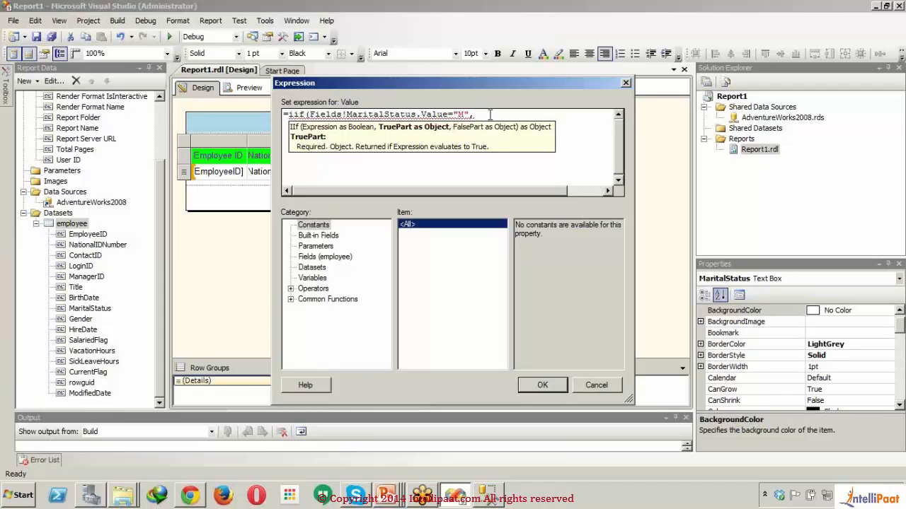
- Complete the iif condition with "M" and enter "Married" as the value returned when it is true
type(",Mar")
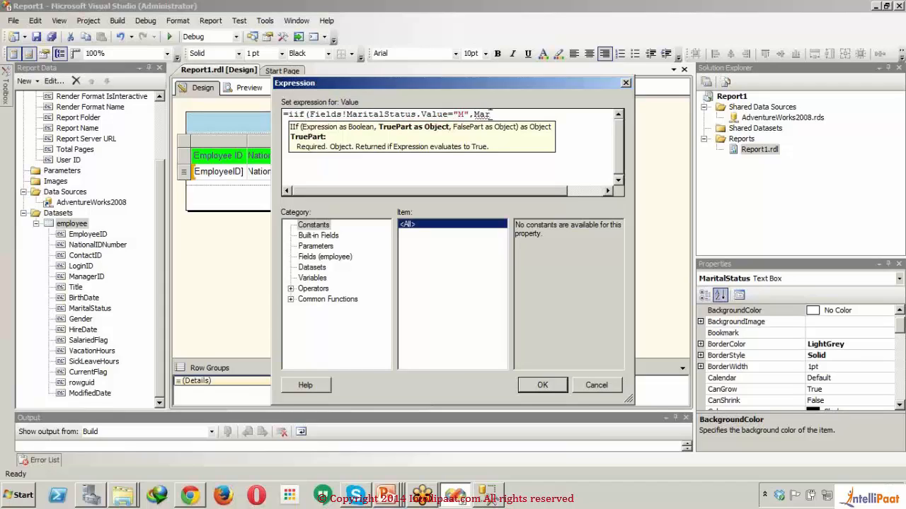
type("ried\"")
type("\"")
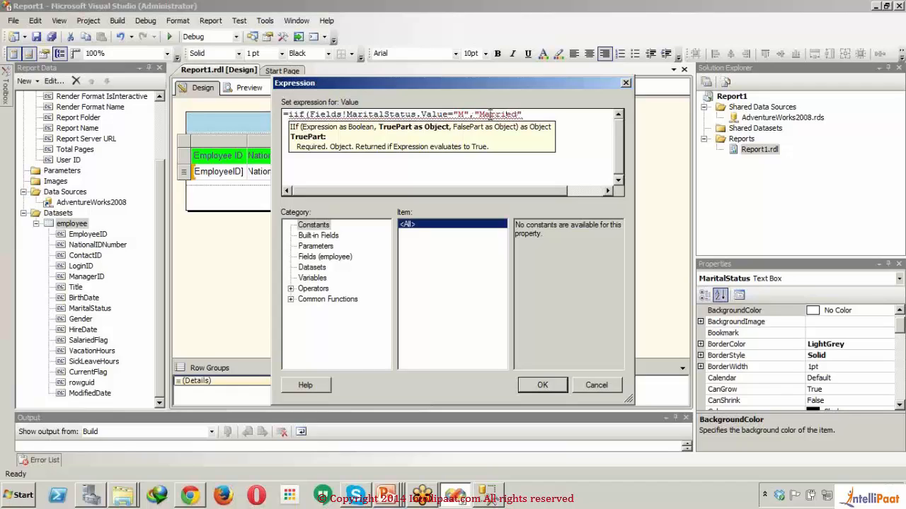
type(",")
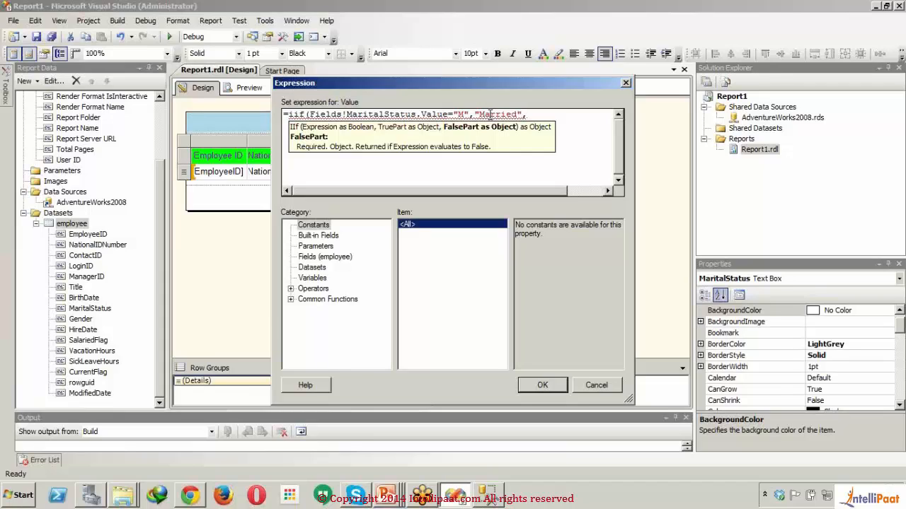
- Enter Fields!MaritalStatus as the iif function's false part, close the parenthesis and apply the expression to the cell
type("Fields")
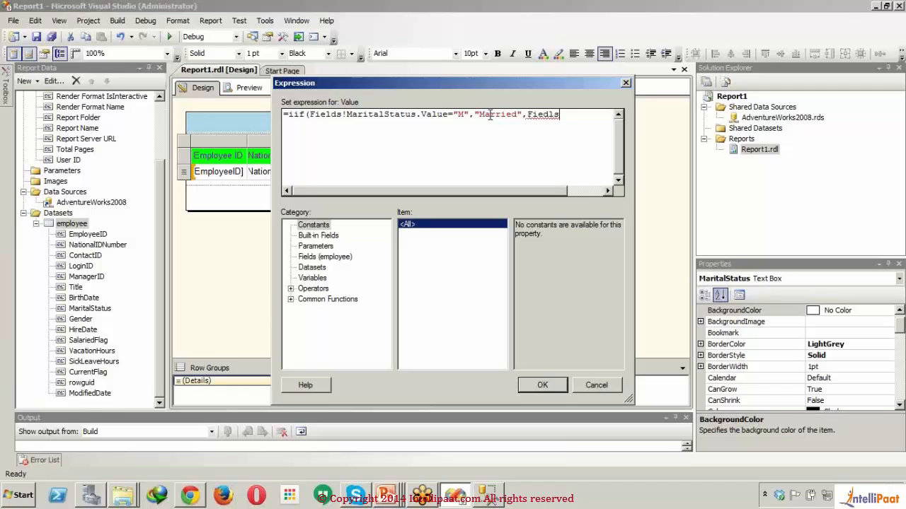
key("BackSpace")
key("BackSpace")
key("BackSpace")
type("lds")
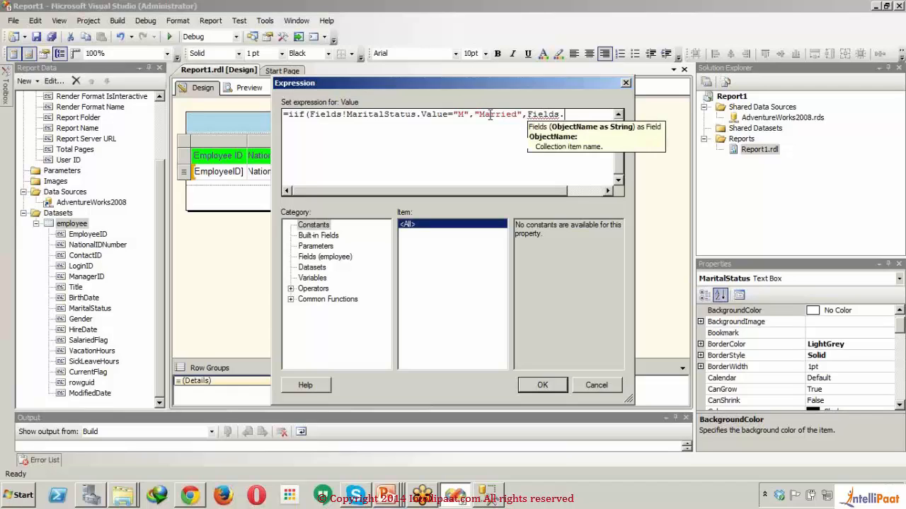
type("!")
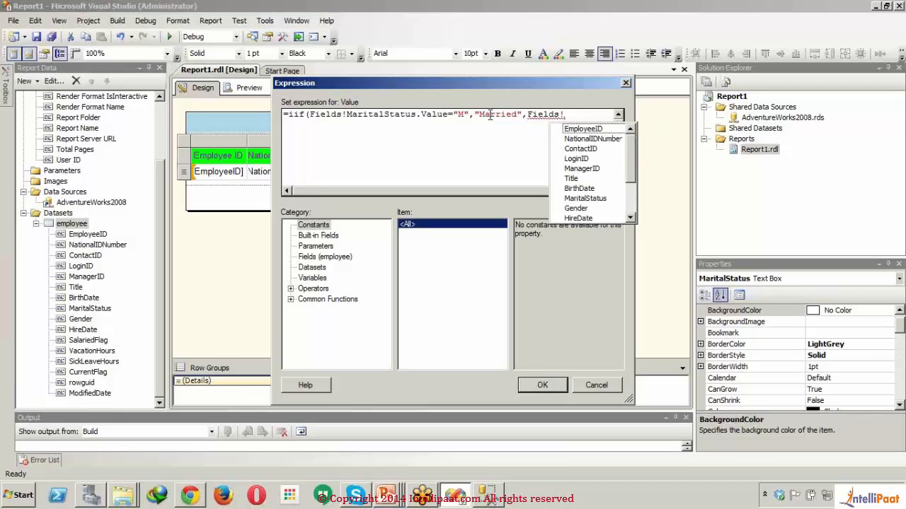
type("ma")
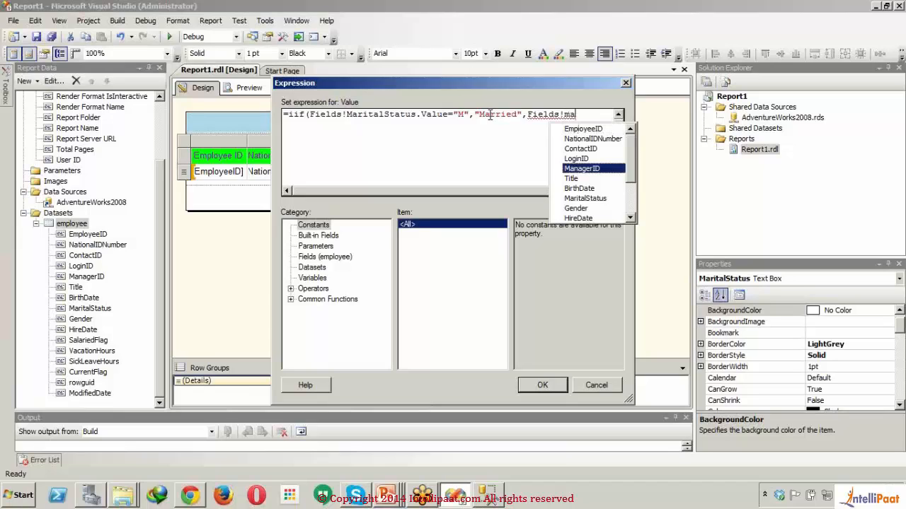
type("ri")
key("Tab")
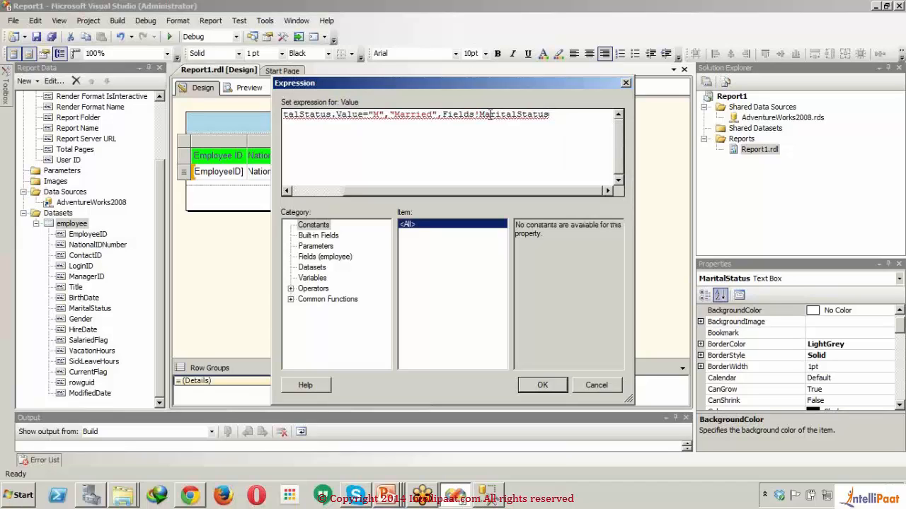
type(")")
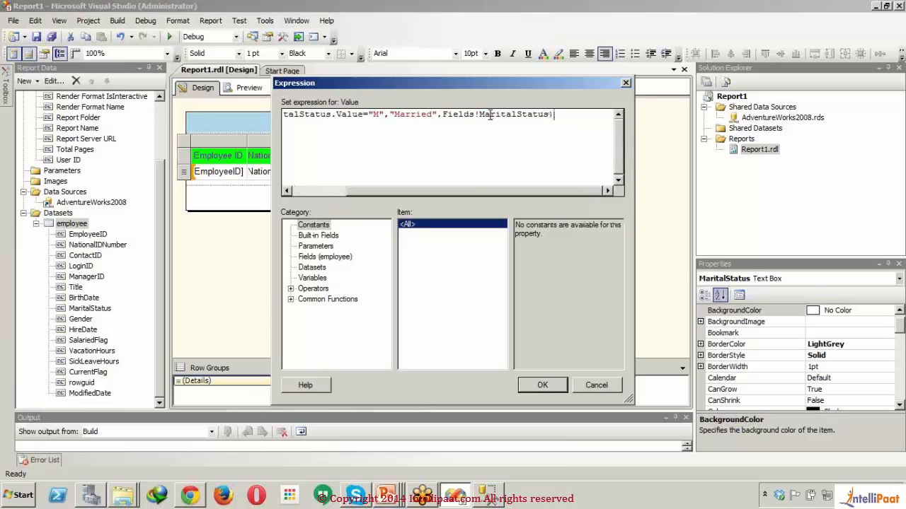
left_click_drag(474, 194, 359, 190)
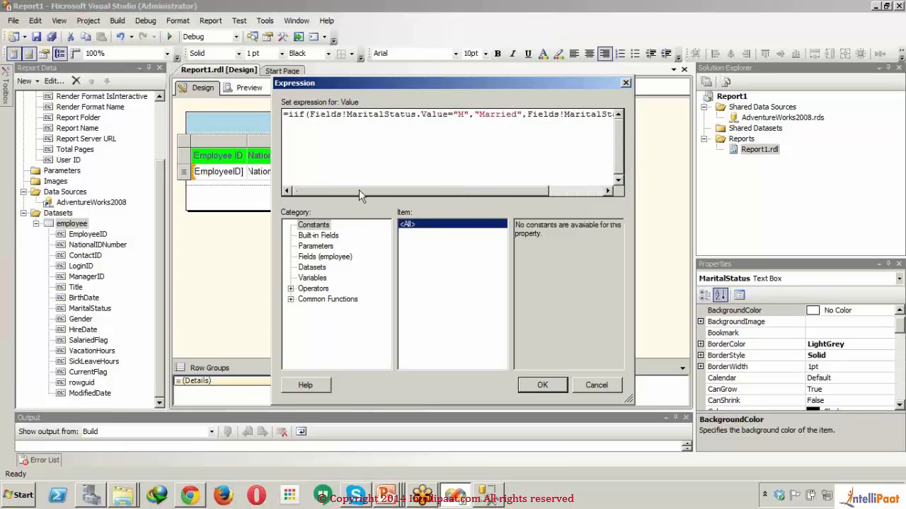
left_click(323, 259)
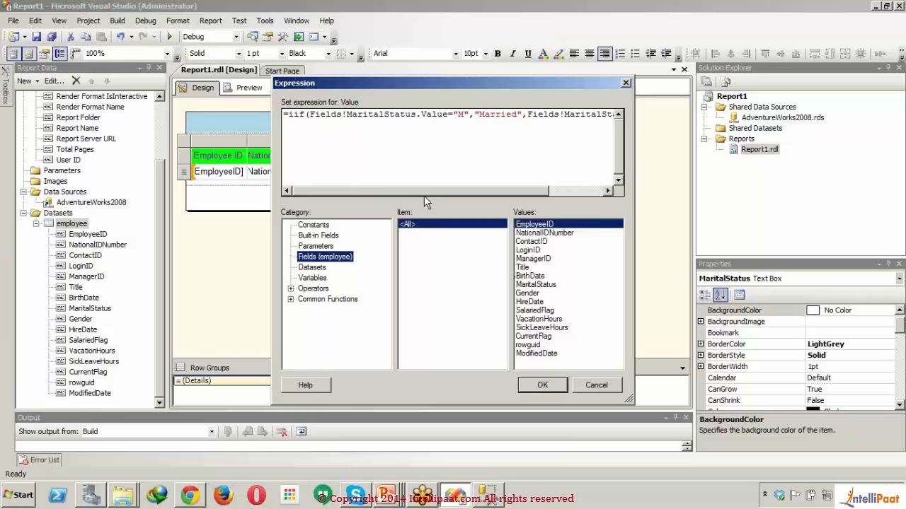
left_click(544, 385)
left_click(342, 253)
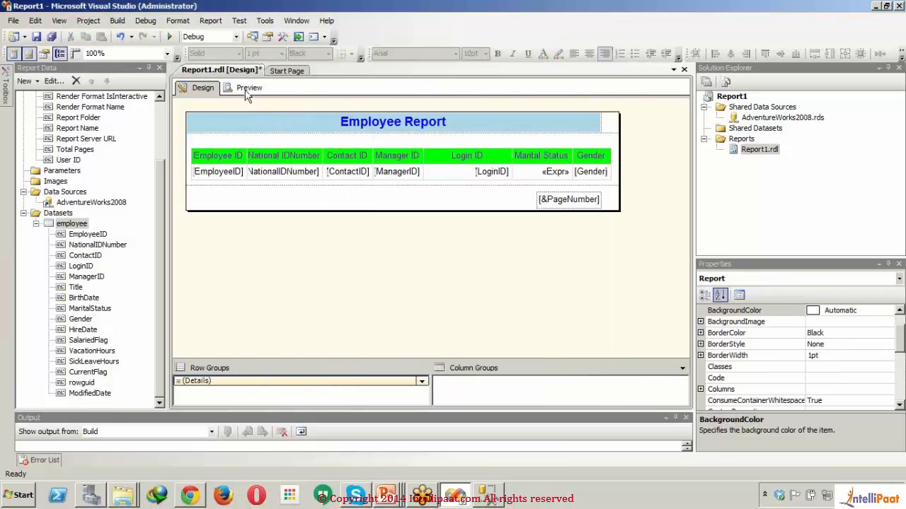
- Preview the report to check the Marital Status column, and return to that column's expression cell in the design
left_click(247, 93)
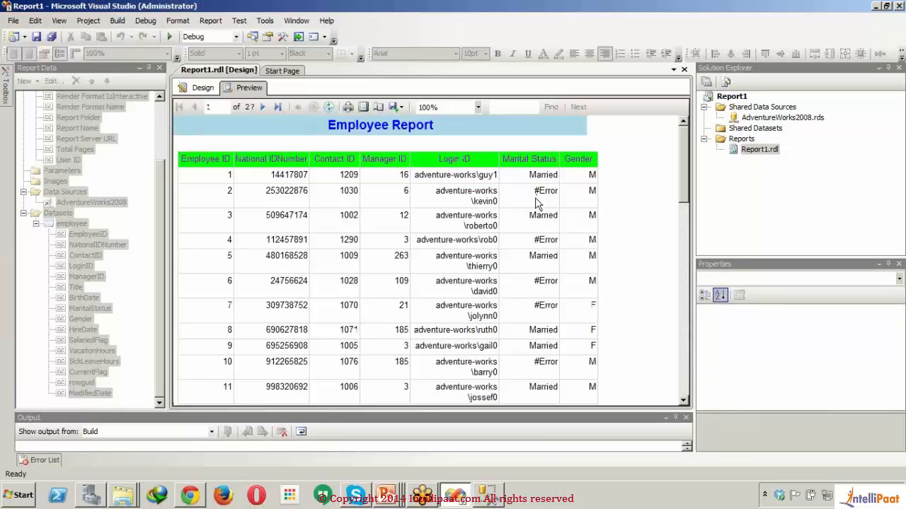
left_click(202, 87)
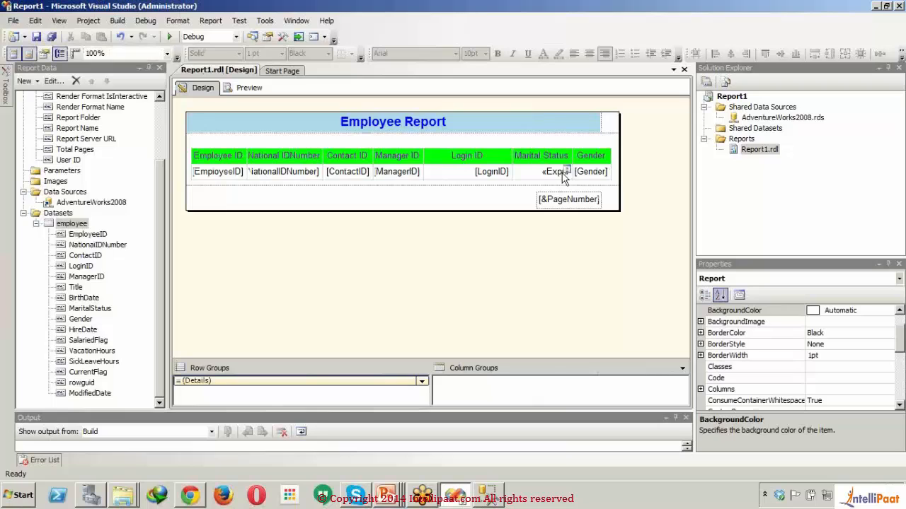
left_click(564, 175)
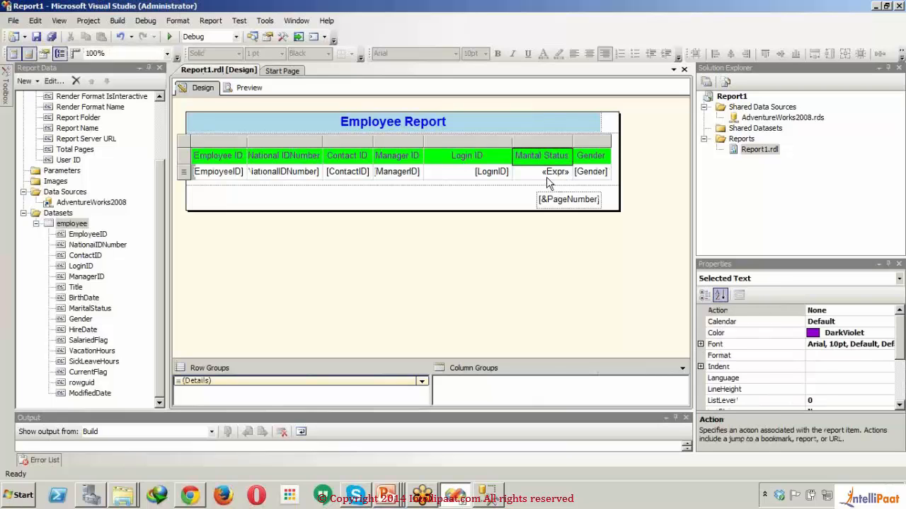
- Append .Value to the Fields!MaritalStatus false part in the Marital Status data cell's expression, apply it and preview the report
left_click(546, 177)
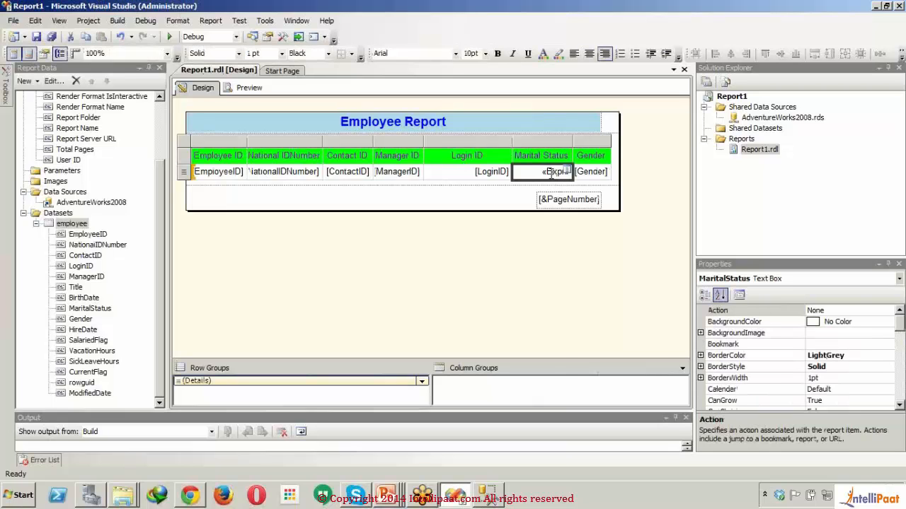
right_click(551, 175)
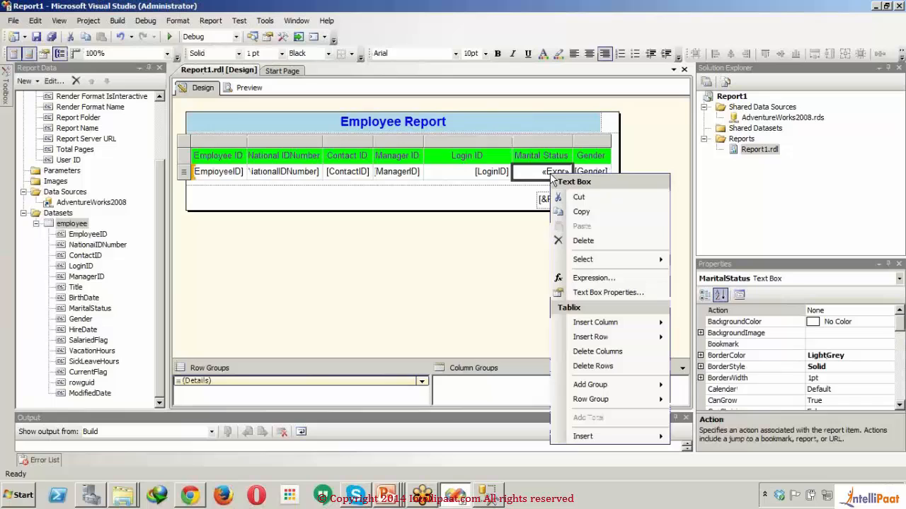
left_click(593, 281)
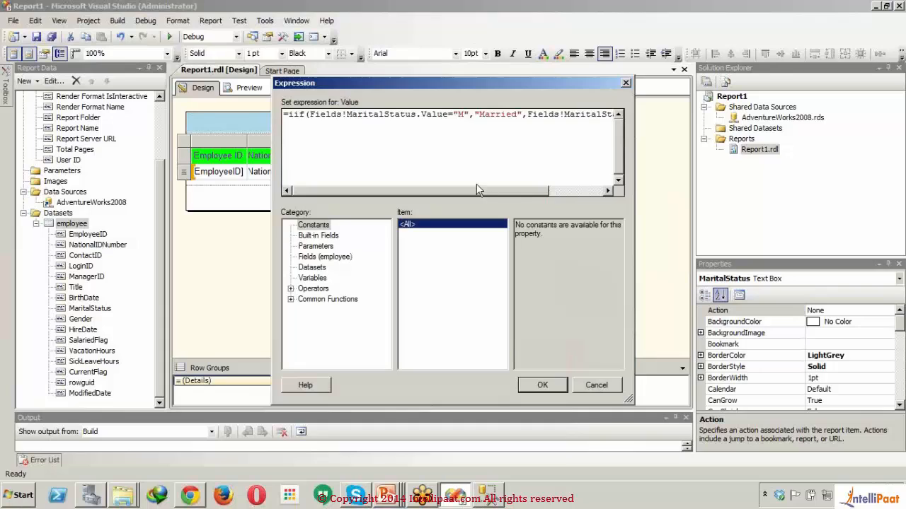
left_click_drag(478, 190, 600, 203)
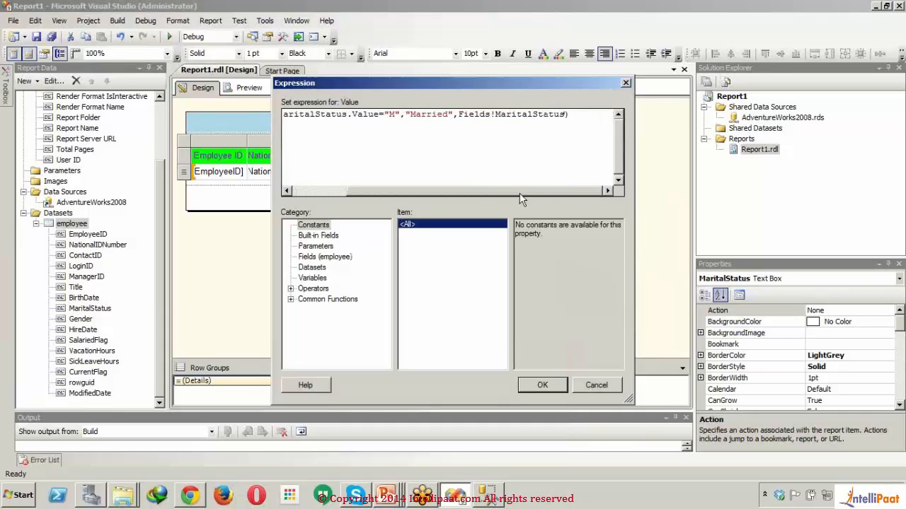
left_click_drag(493, 190, 443, 190)
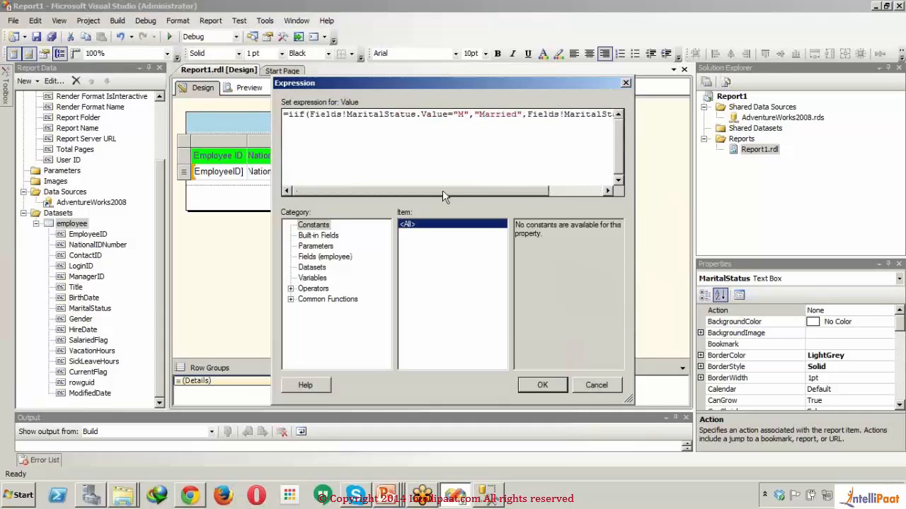
left_click_drag(449, 114, 310, 114)
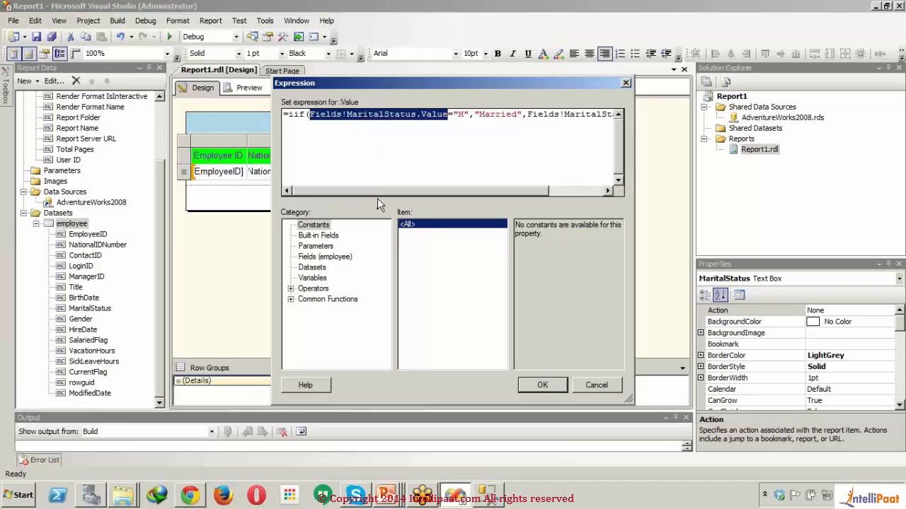
left_click_drag(378, 190, 435, 191)
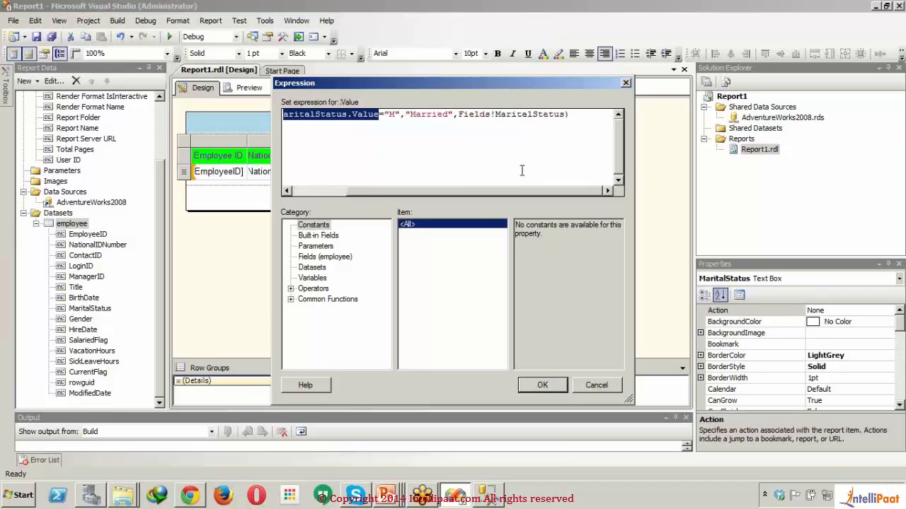
left_click(563, 114)
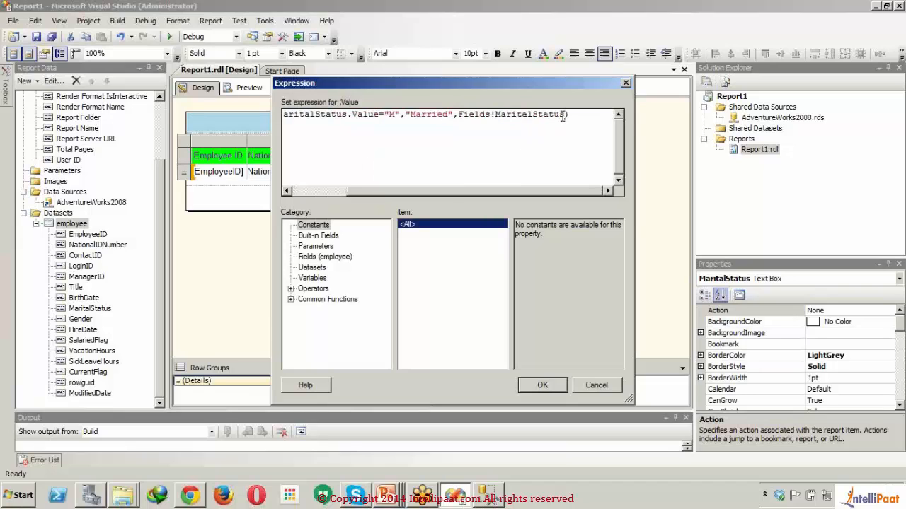
type(".Value")
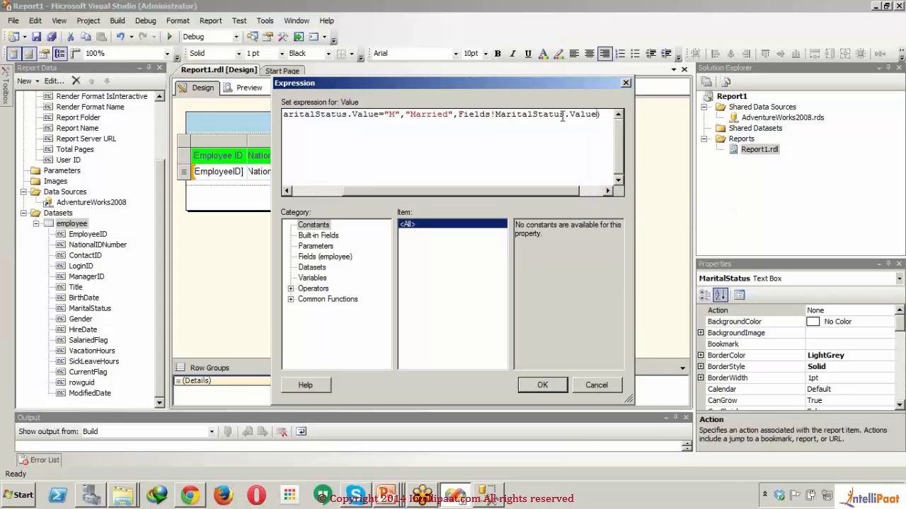
left_click(536, 388)
left_click(244, 87)
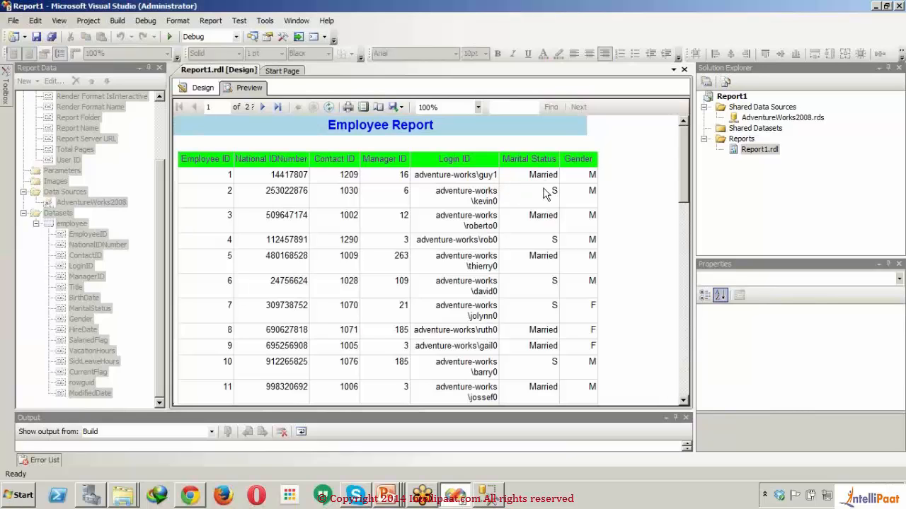
- Reopen the Marital Status cell's expression in the design and wrap the existing iif function in parentheses inside a new outer iif
left_click(199, 90)
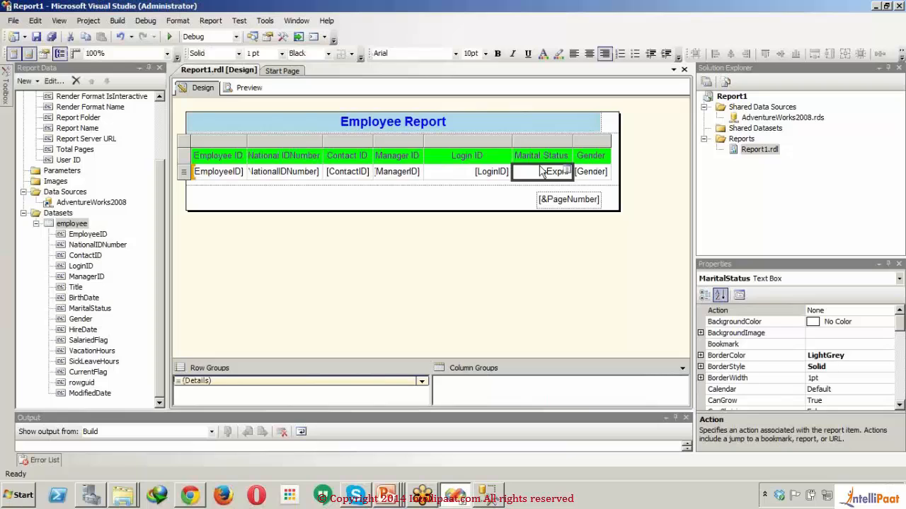
right_click(537, 177)
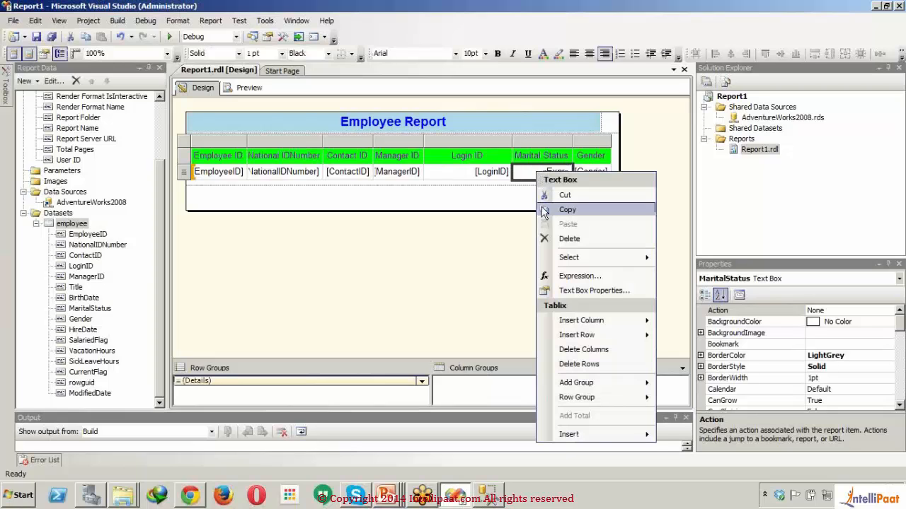
left_click(573, 277)
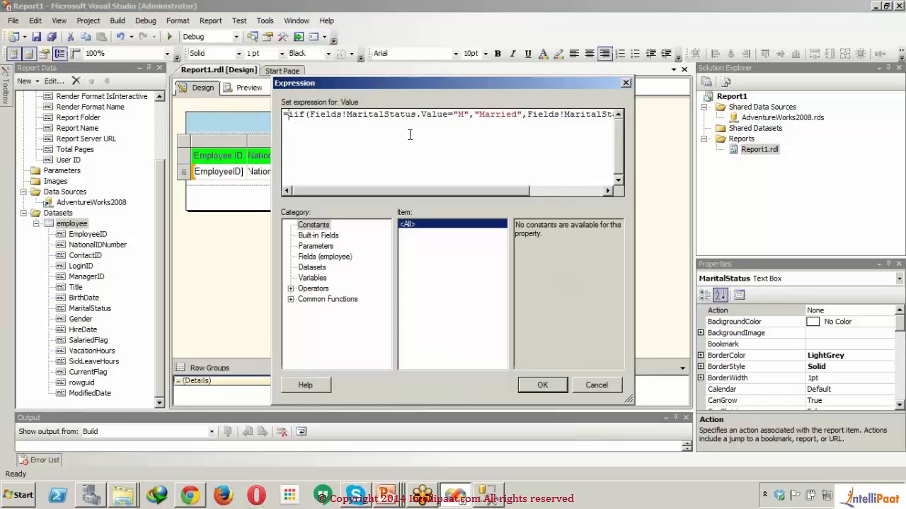
type("iif(")
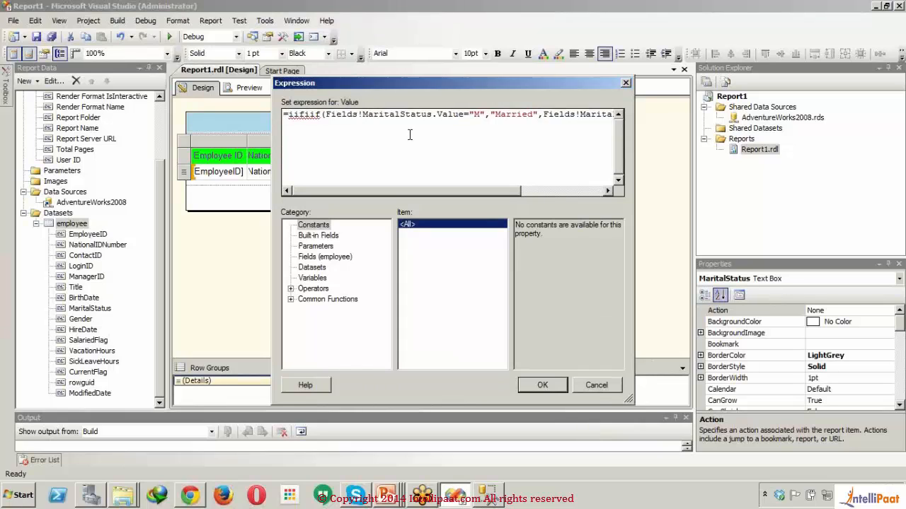
type("Fi")
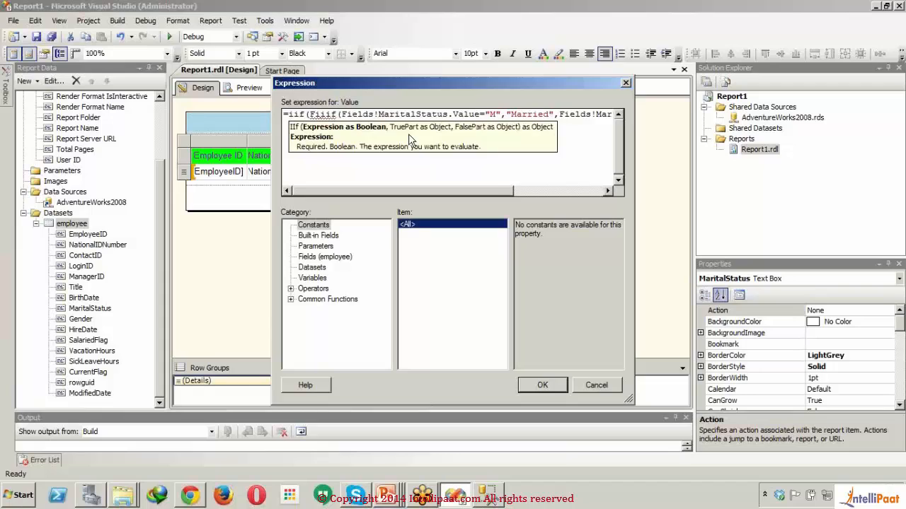
type("(")
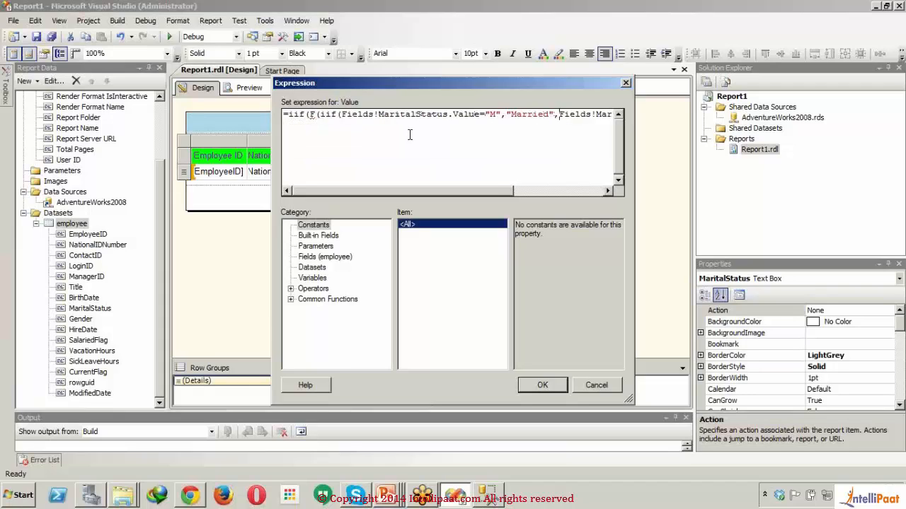
key("Right")
key("Right")
key("Right")
key("Right")
key("Right")
key("Right")
key("Right")
key("Right")
key("Right")
key("Right")
key("Right")
key("Right")
key("Right")
key("Right")
key("Right")
key("Right")
key("Right")
key("Right")
key("Right")
key("Right")
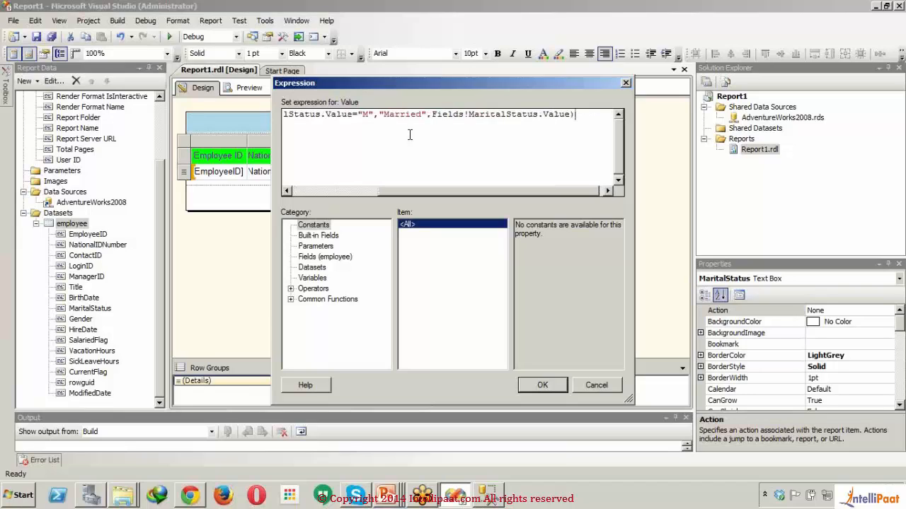
type(")")
left_click_drag(418, 192, 318, 189)
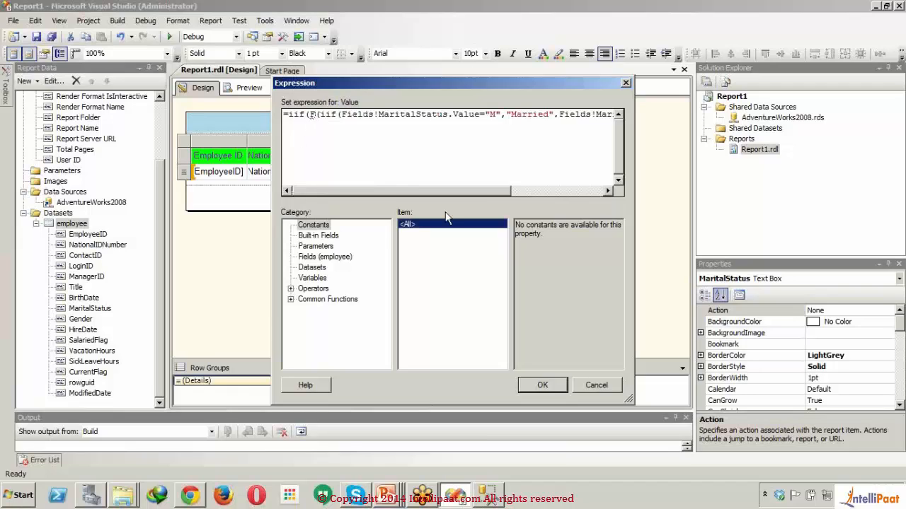
type("(")
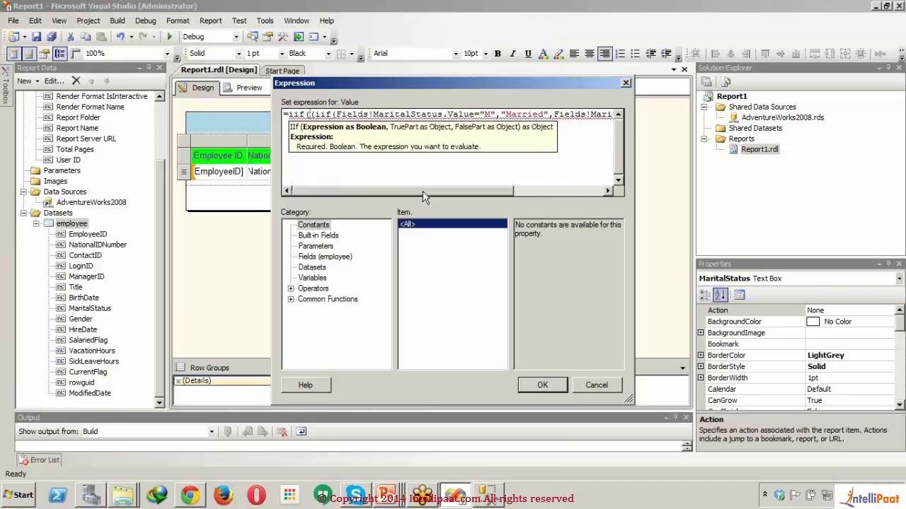
- Replace the extra closing parenthesis at the expression's end with an equals sign and remove the extra opening parenthesis before the inner iif
left_click_drag(422, 191, 514, 191)
left_click(583, 113)
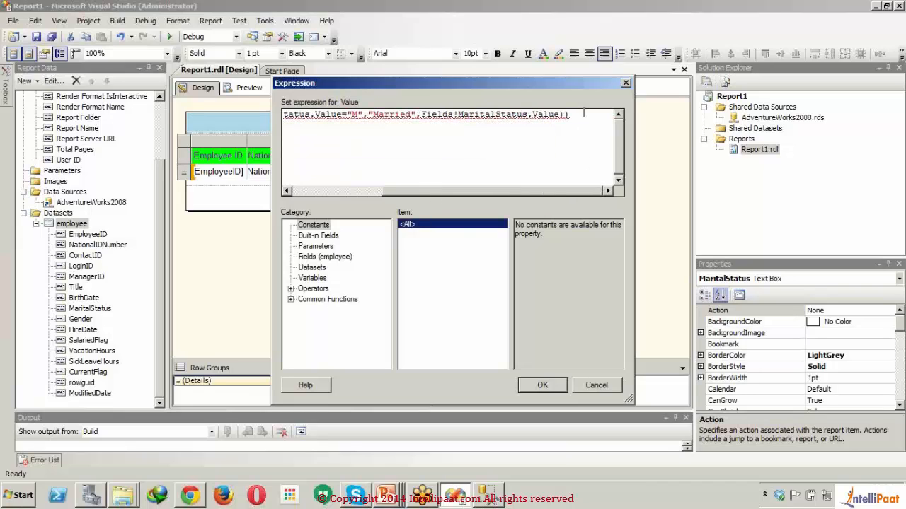
key("BackSpace")
type("=")
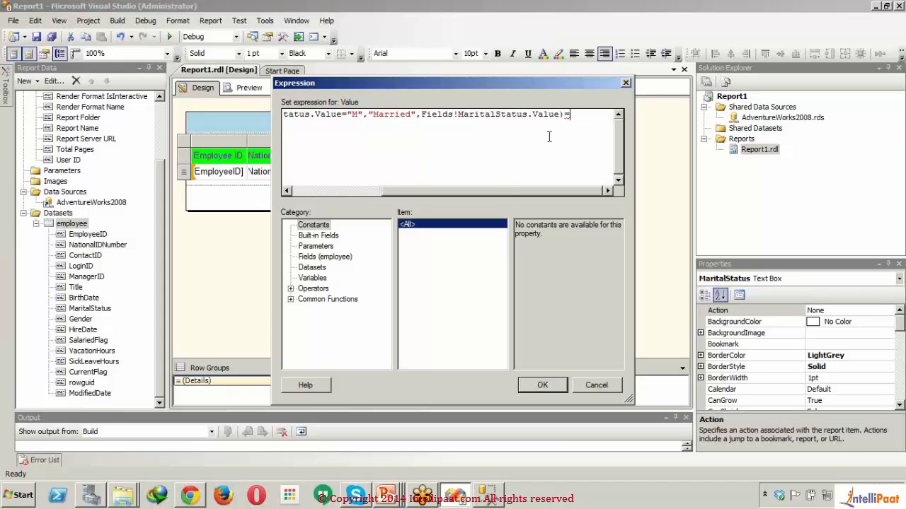
left_click_drag(506, 190, 392, 194)
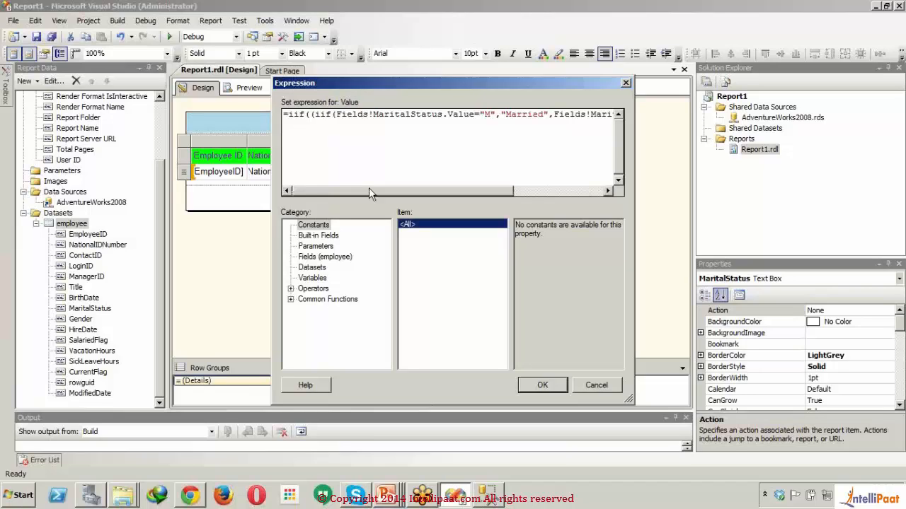
left_click(313, 115)
key("BackSpace")
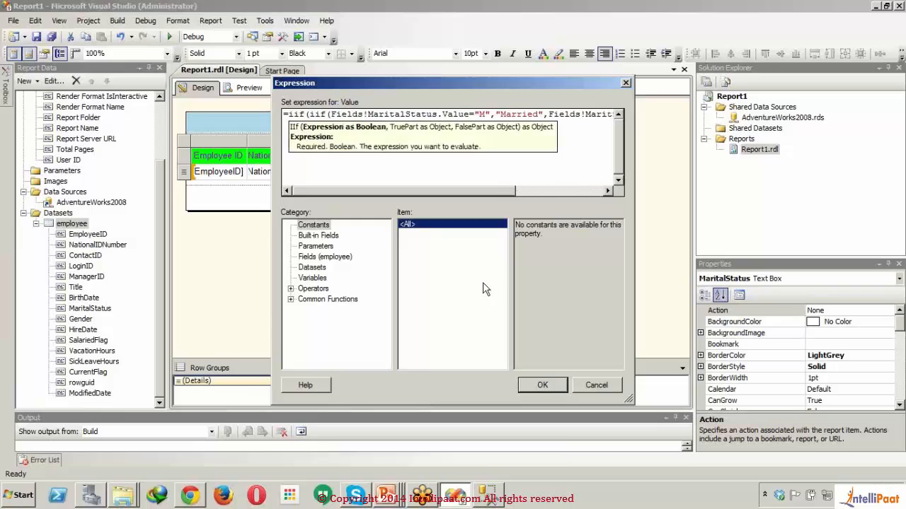
- Complete the outer iif condition by comparing the inner iif result with "S", followed by a comma
left_click_drag(451, 191, 545, 191)
left_click(587, 117)
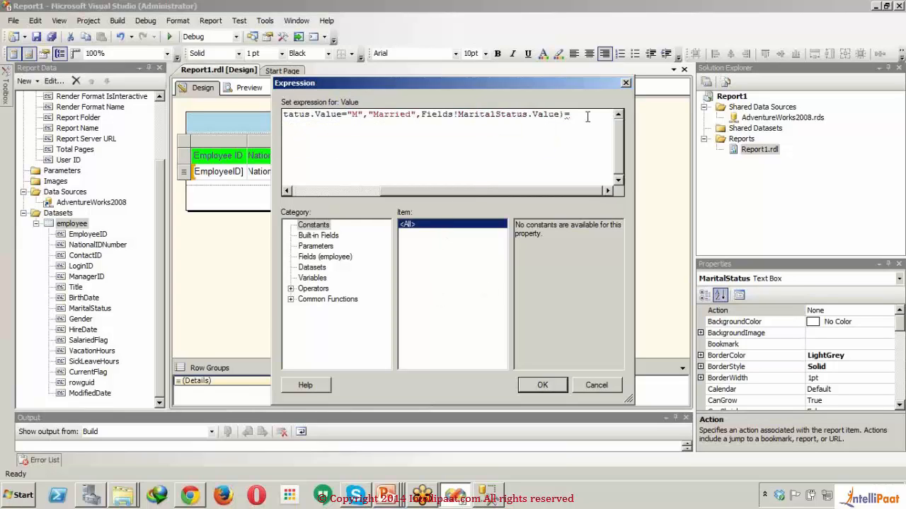
type("\"S\"")
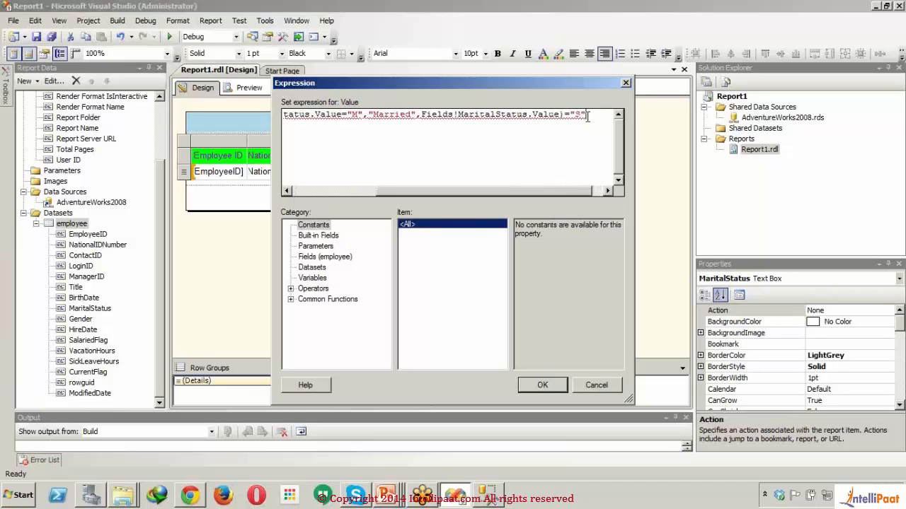
type(",")
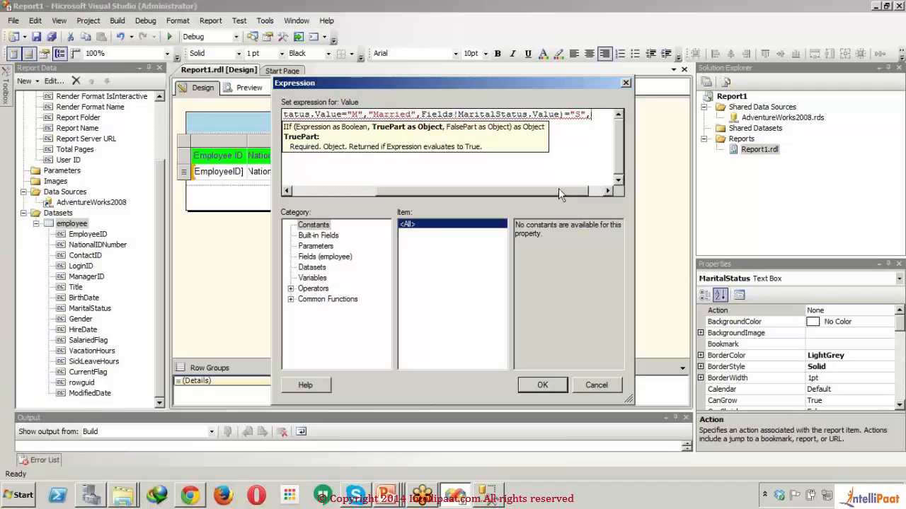
- Enter "Single" as the outer iif function's true part, followed by a comma
left_click_drag(558, 188, 455, 189)
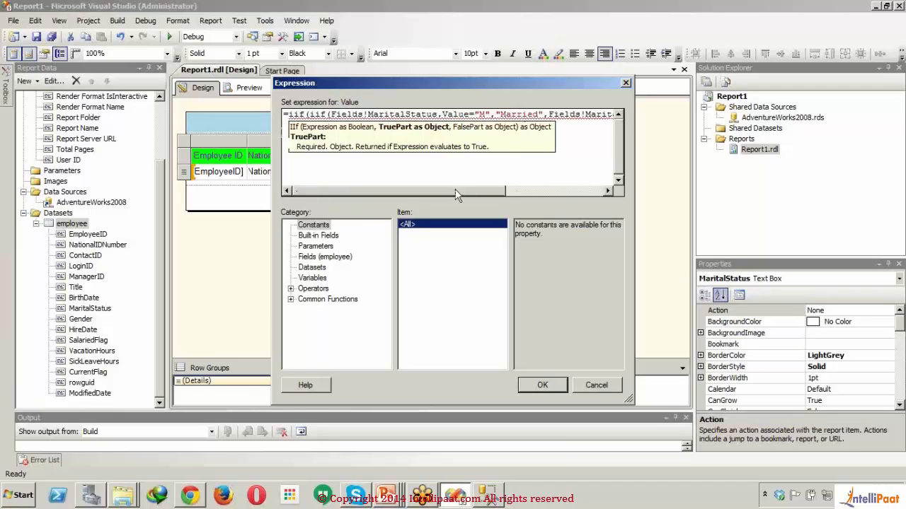
left_click_drag(455, 189, 576, 188)
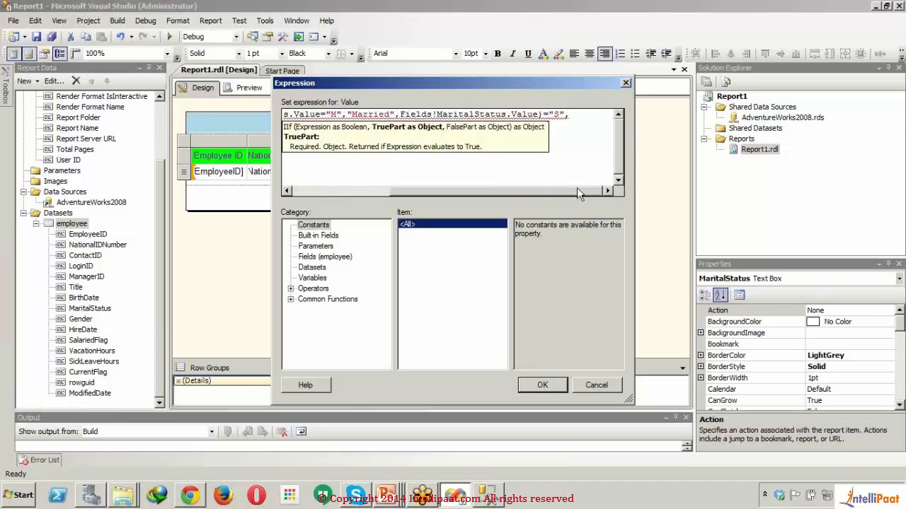
type("\"Single\"")
left_click(577, 187)
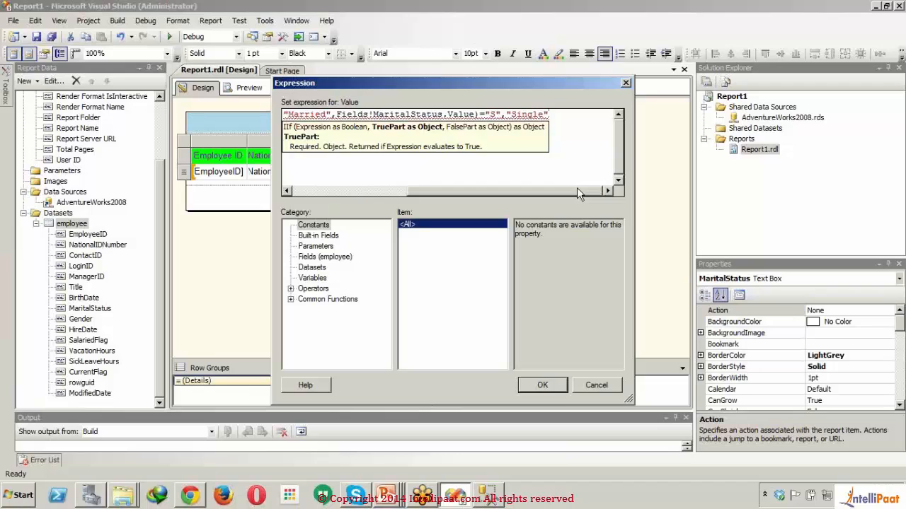
type(",")
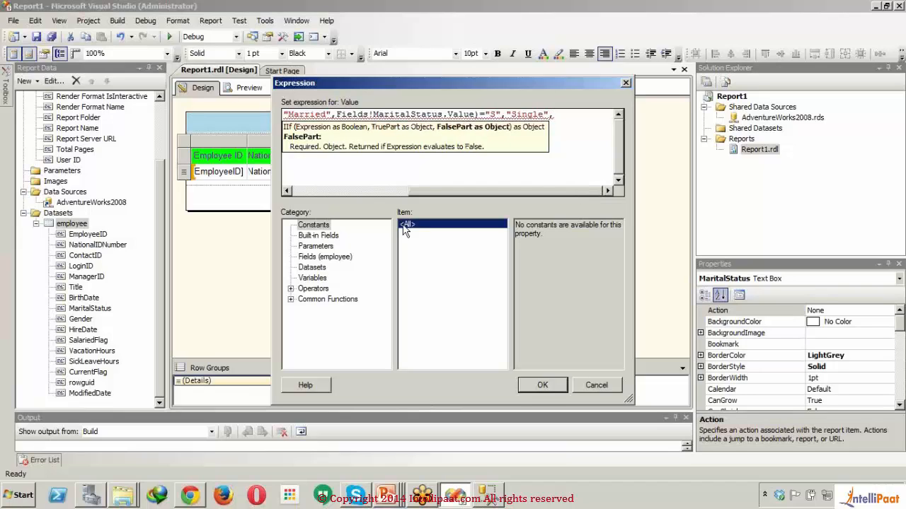
- Insert the employee dataset's MaritalStatus field value as the outer iif function's false part and close the parenthesis
left_click(320, 256)
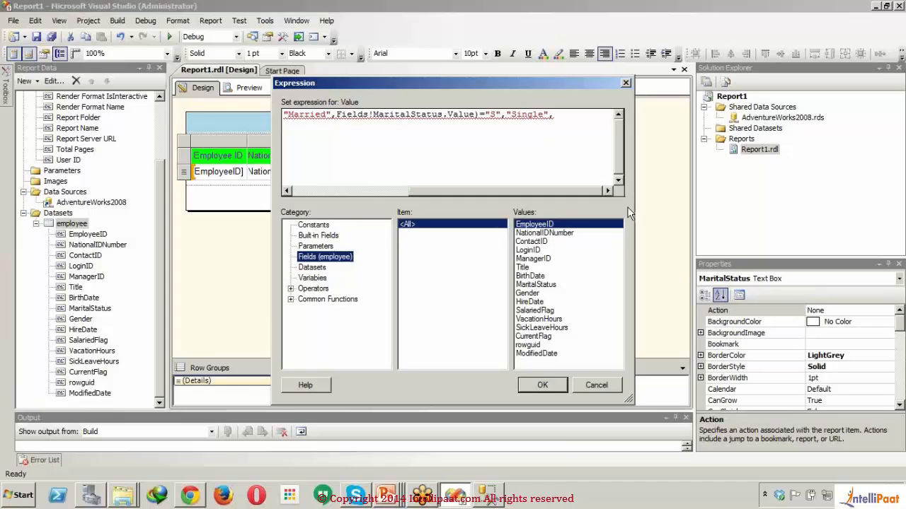
double_click(539, 286)
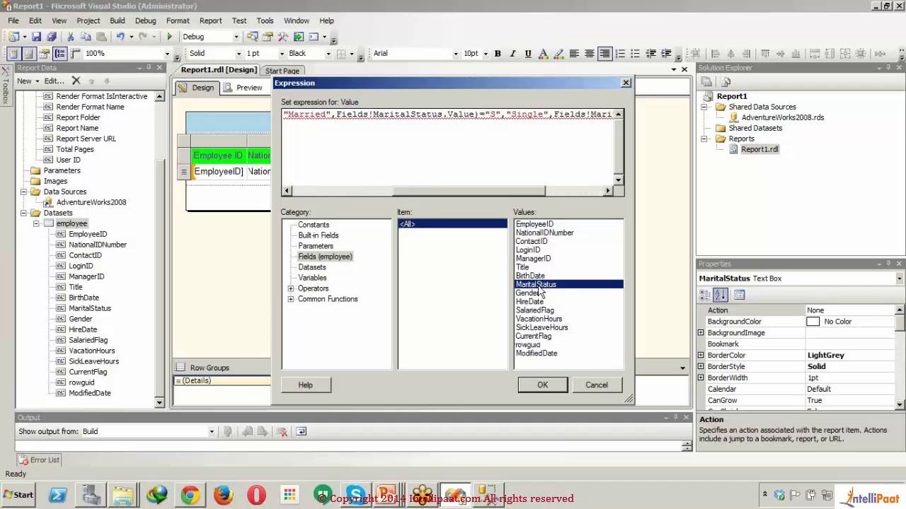
left_click_drag(524, 188, 584, 189)
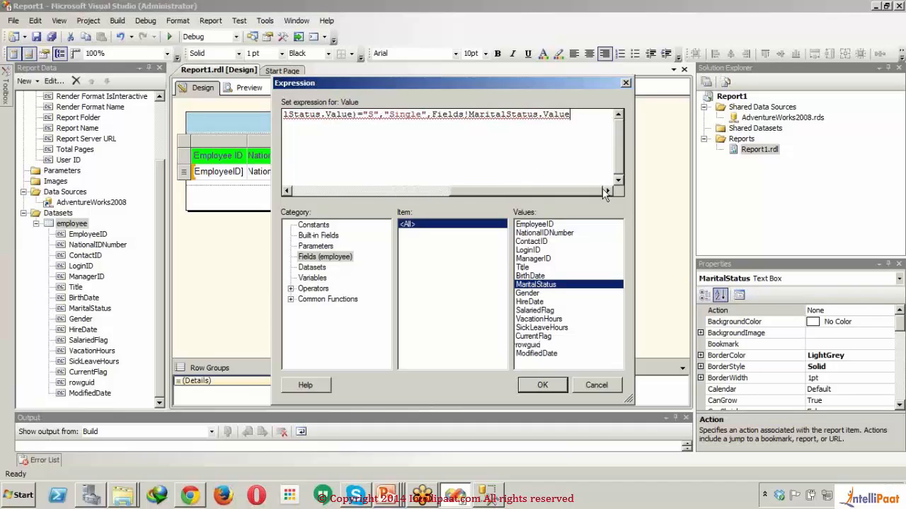
type(")")
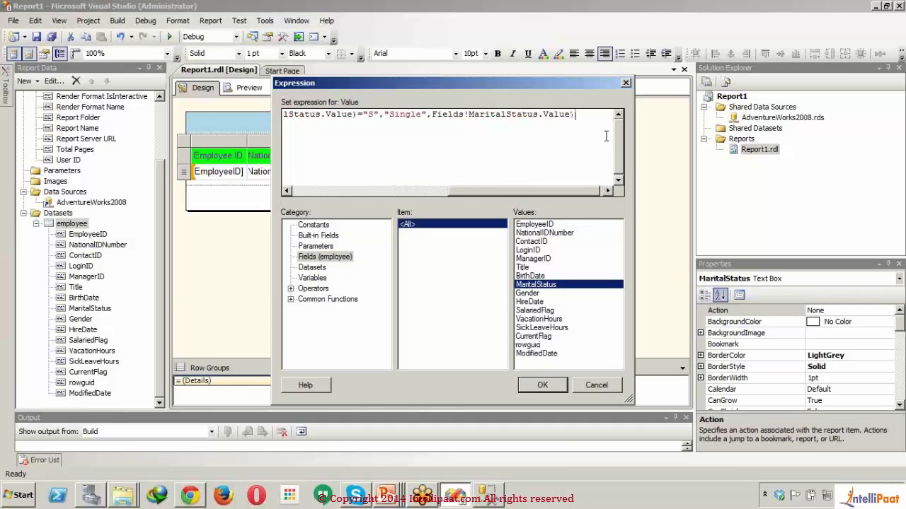
left_click_drag(523, 192, 358, 195)
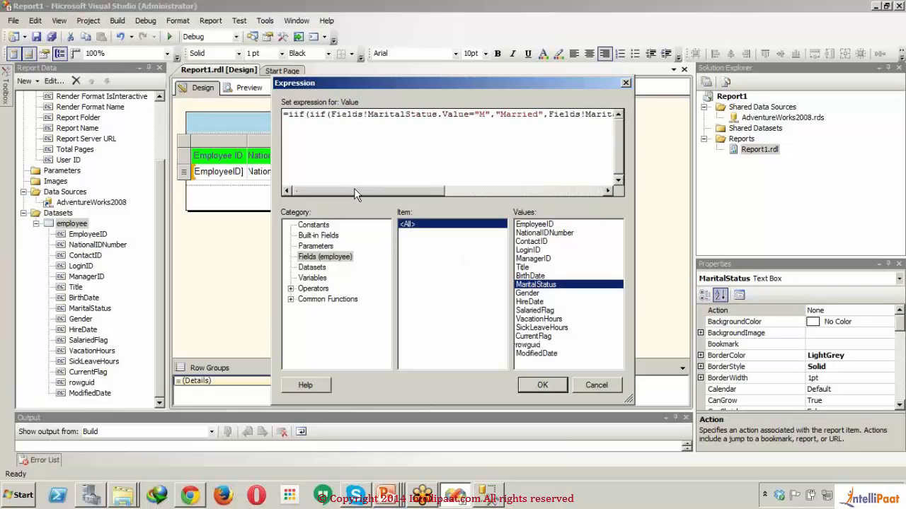
- Apply the marital status expression and preview the report
left_click(532, 384)
left_click(387, 255)
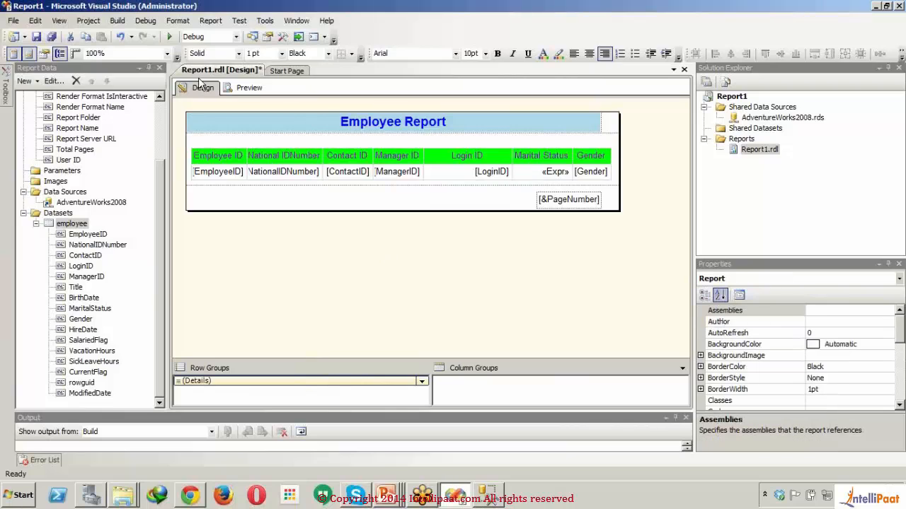
left_click(244, 88)
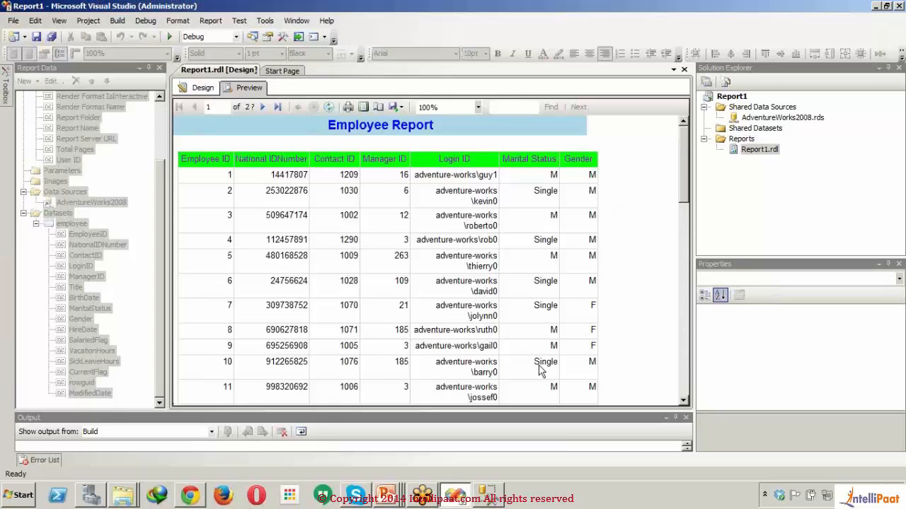
- Reopen the Marital Status cell's expression in the design and remove the outer iif and its opening parenthesis from the start
left_click(201, 87)
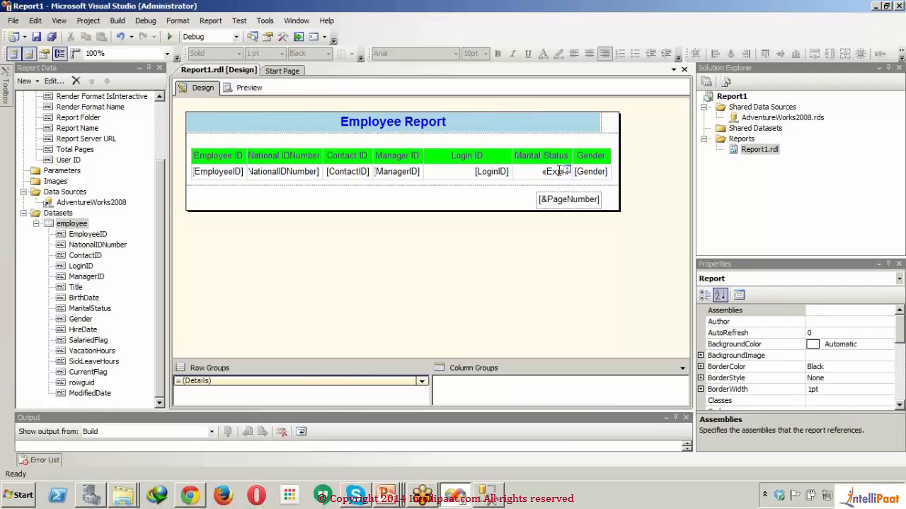
right_click(563, 171)
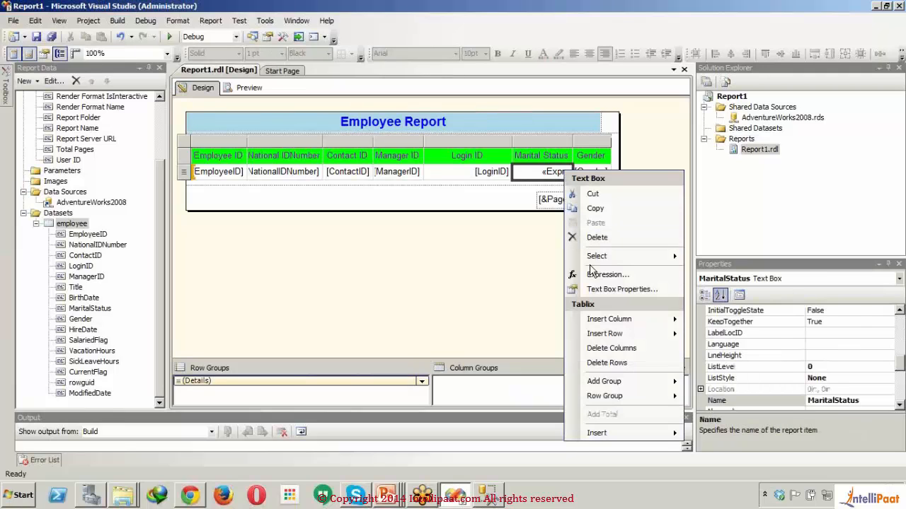
left_click(598, 279)
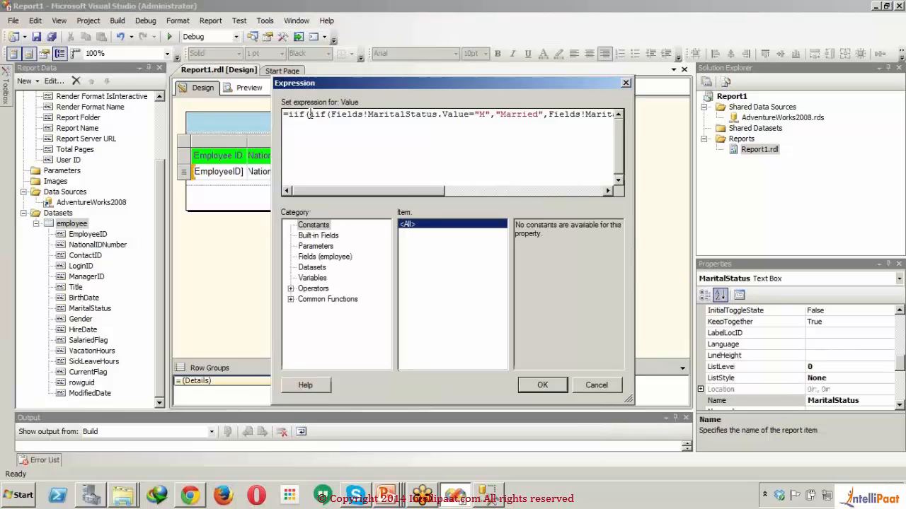
key("Delete")
key("Delete")
key("Delete")
key("Delete")
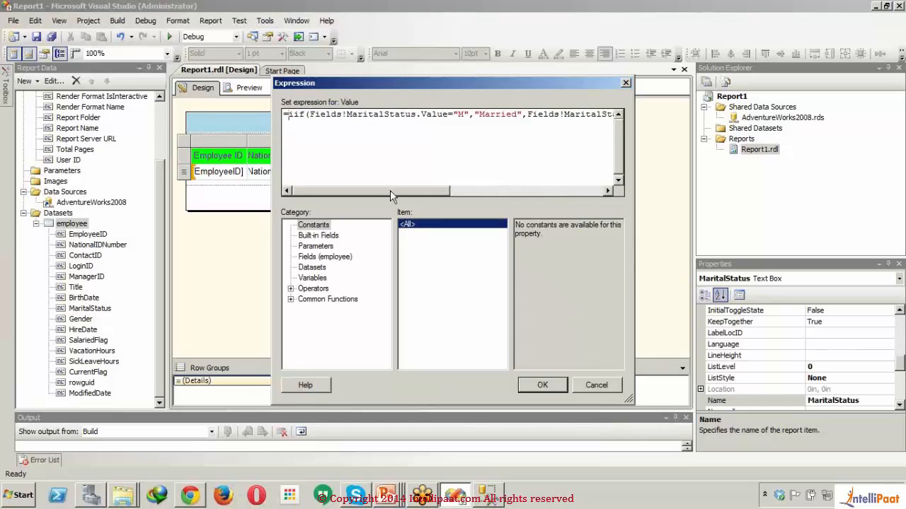
- Delete the "S" comparison, "Single" and the final MaritalStatus field value that follow the remaining iif's closing parenthesis
left_click_drag(392, 189, 566, 198)
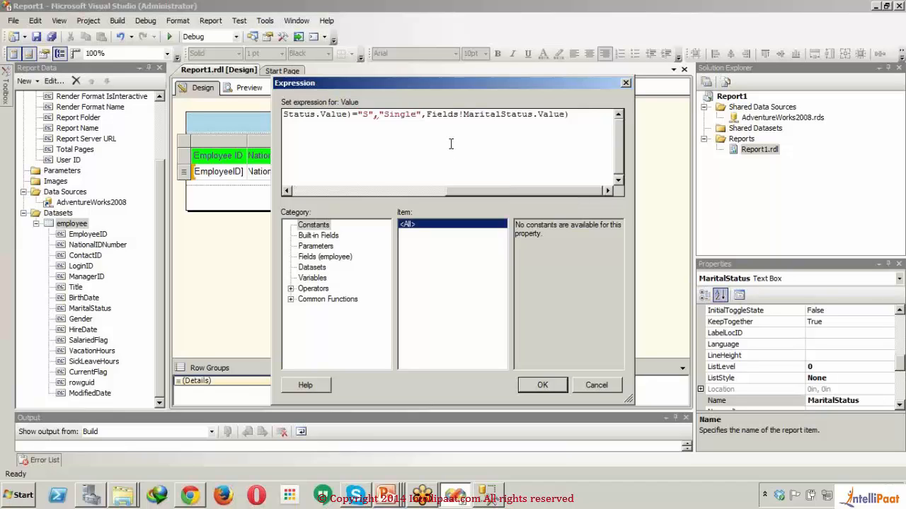
left_click_drag(585, 114, 352, 119)
key("Delete")
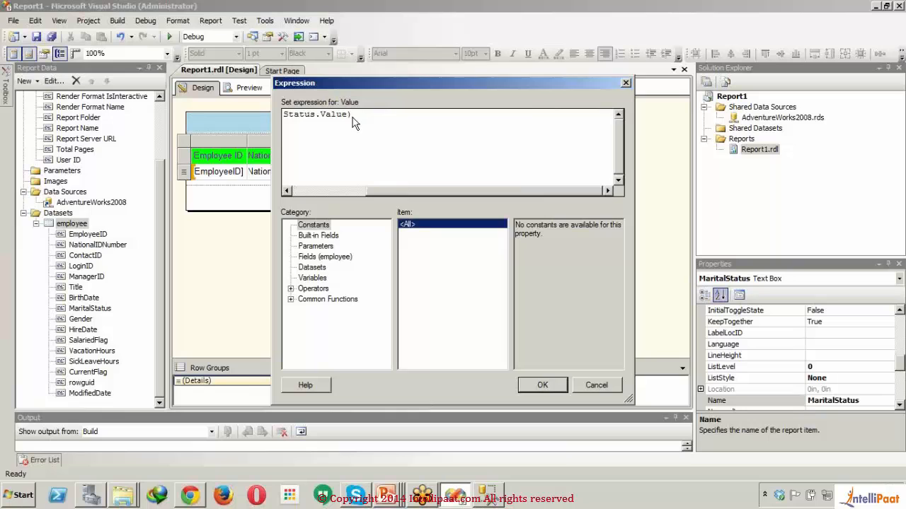
- Nest an iif in the false part after "Married", with the condition Fields!MaritalStatus.Value="S"
mouse_move(390, 192)
left_mouse_down()
mouse_move(304, 197)
mouse_move(377, 196)
left_mouse_up()
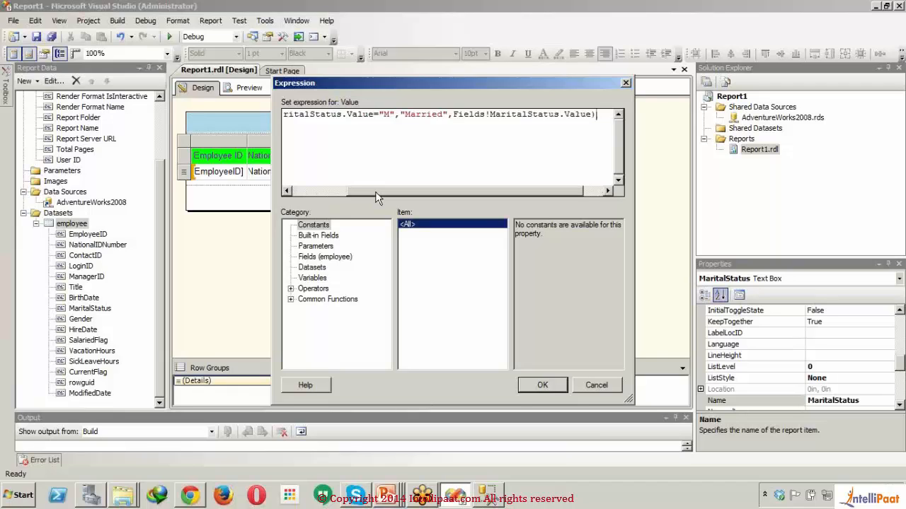
left_click(454, 115)
type("iif(")
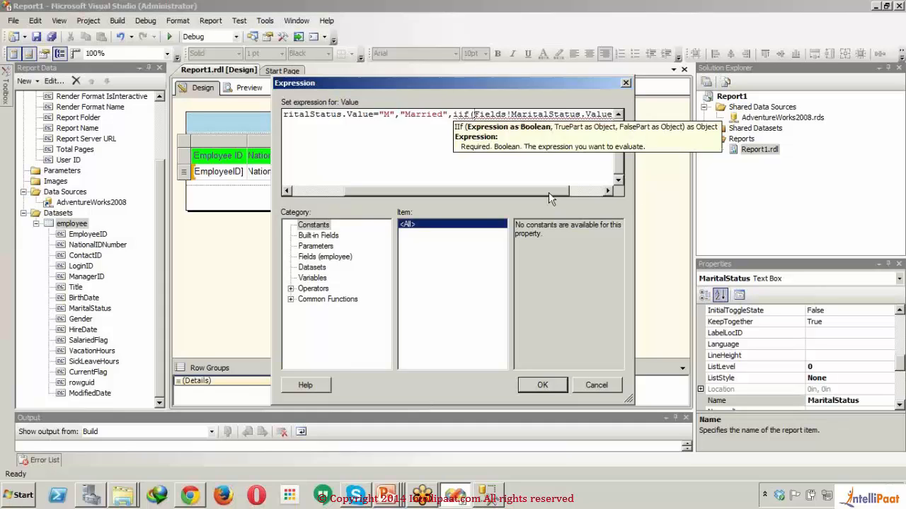
left_click_drag(560, 192, 589, 195)
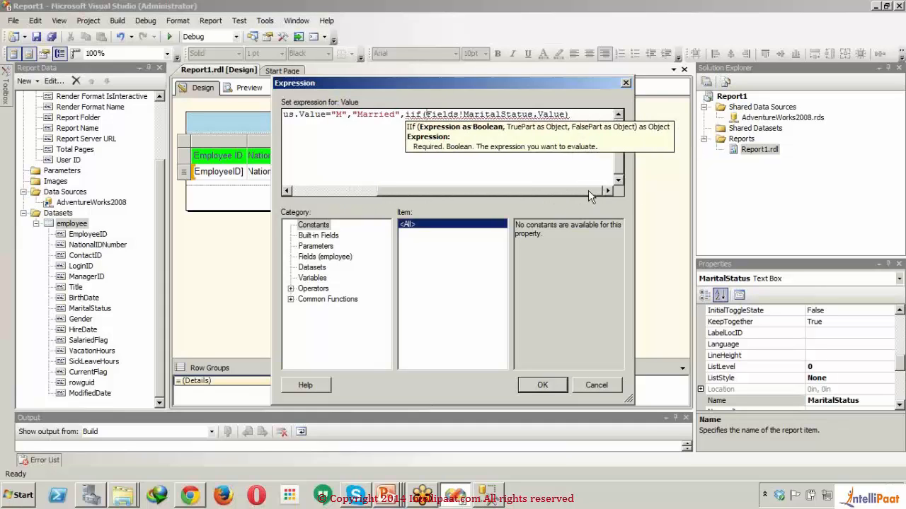
left_click(565, 115)
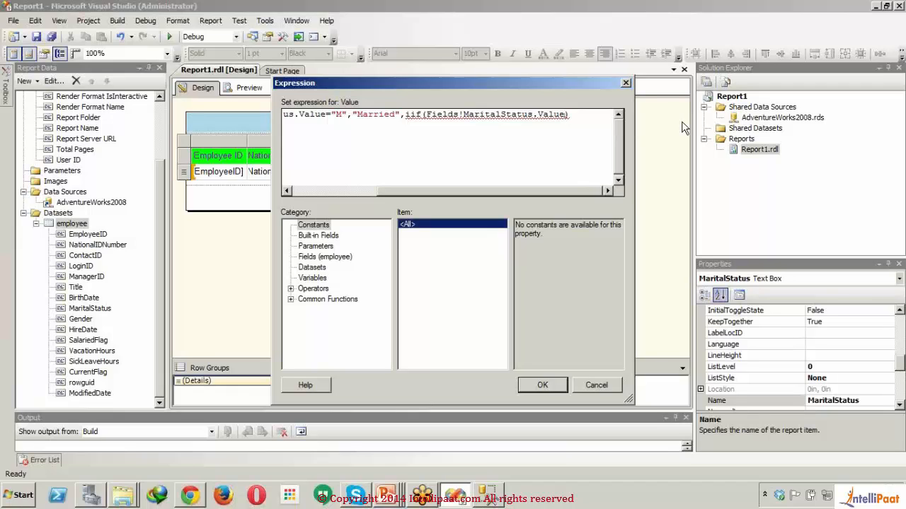
type("=\"S\"")
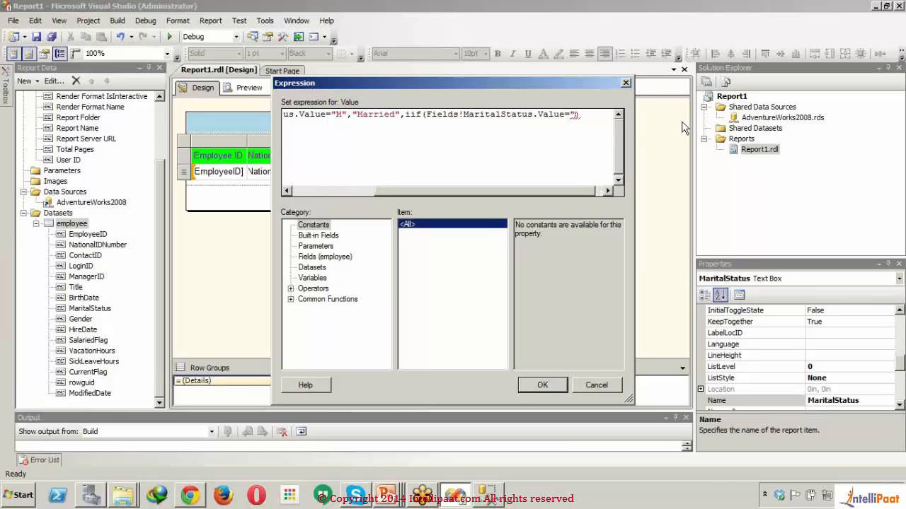
type(",\"")
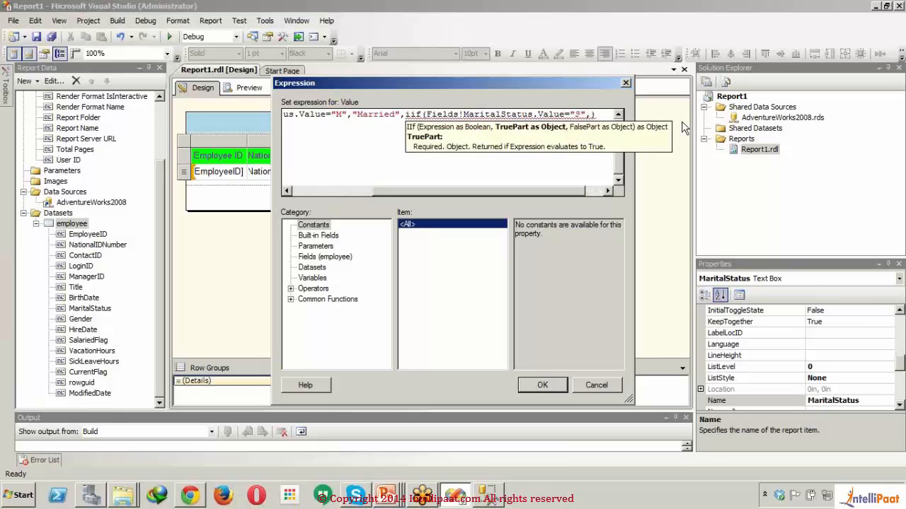
type("Single\"")
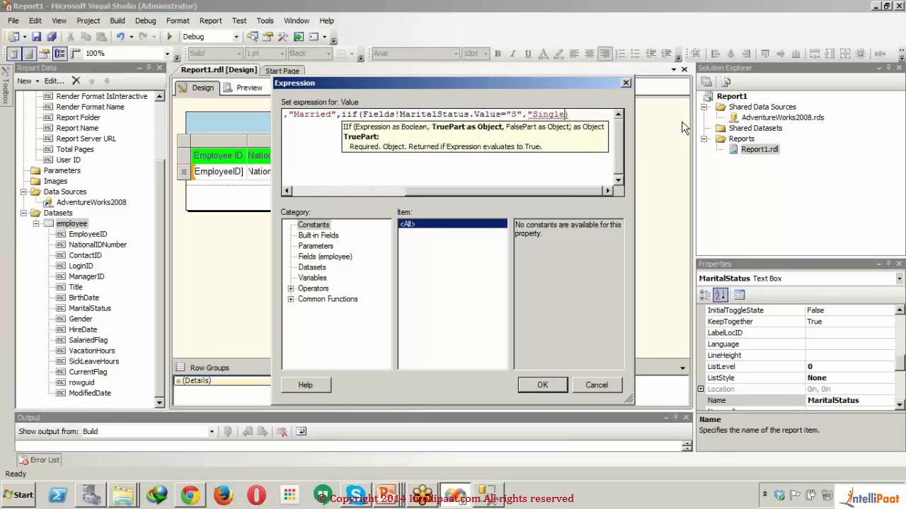
type(",")
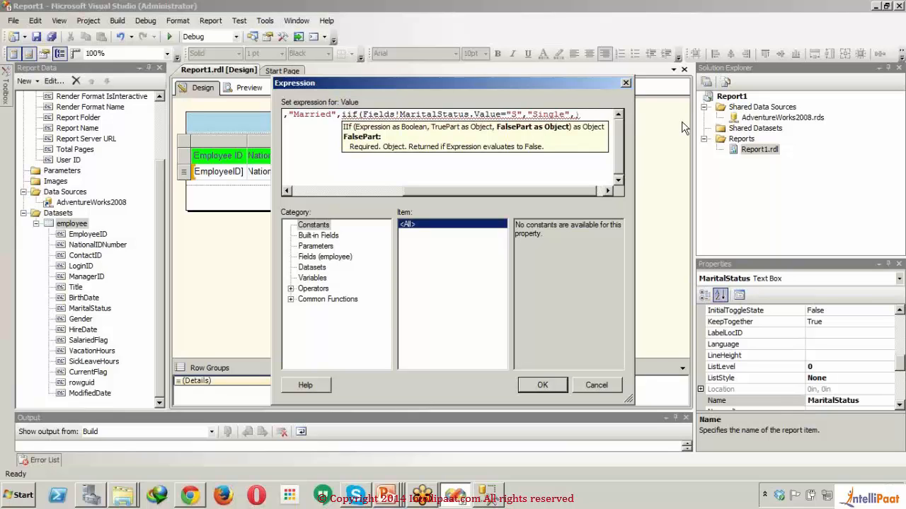
type("Fields")
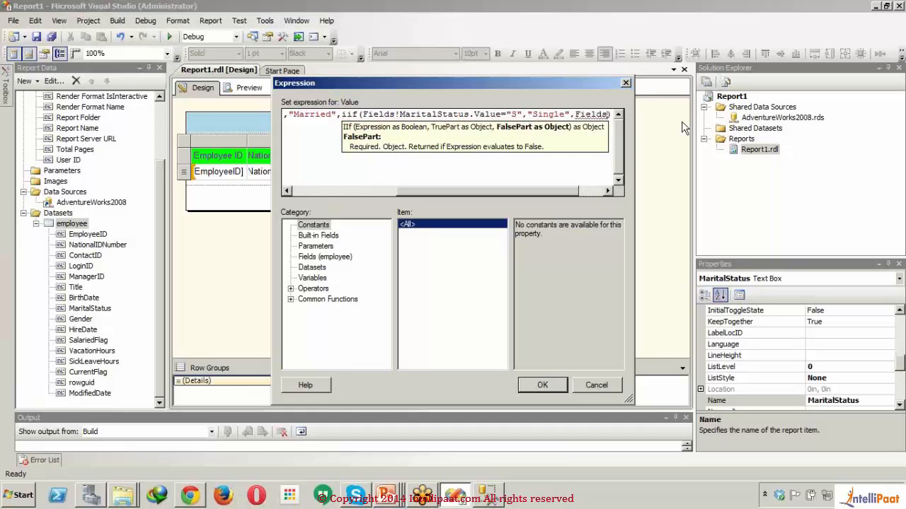
type("!")
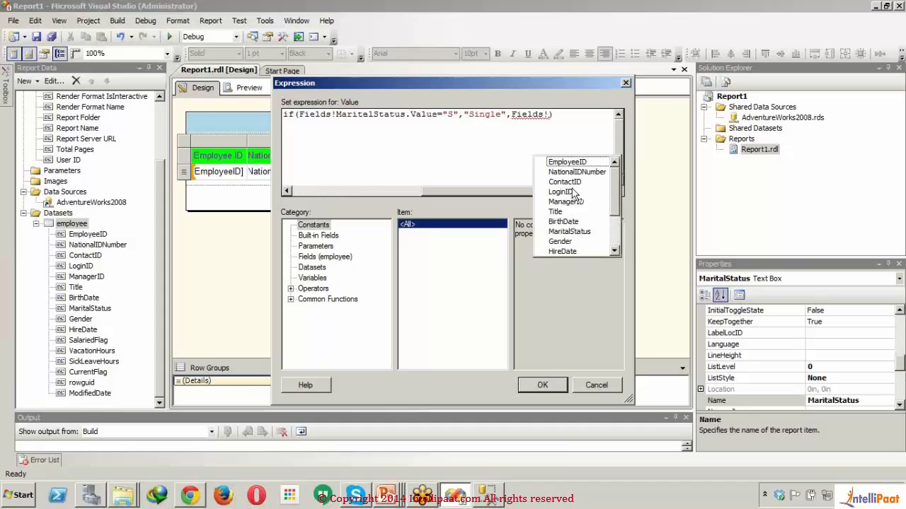
- Add Fields!MaritalStatus.Value as the nested iif's false part and close both iif functions
scroll(609, 236, "down", 2)
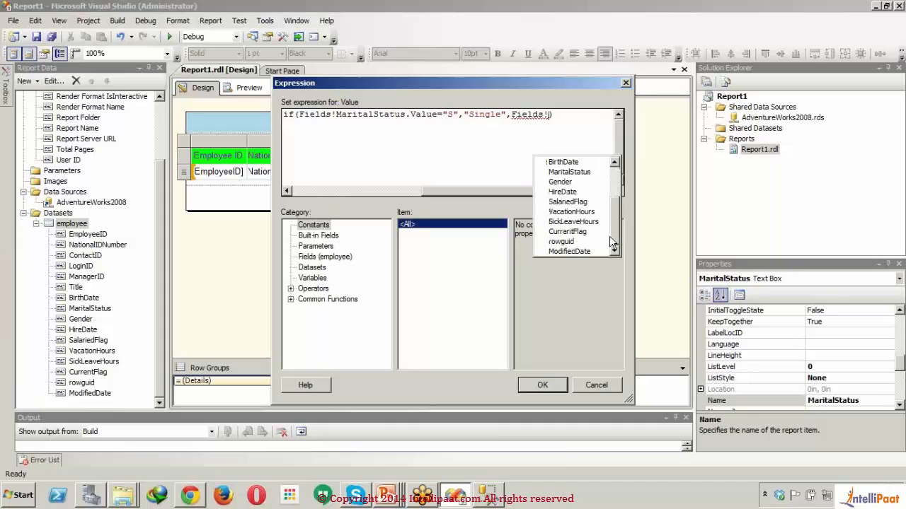
double_click(582, 172)
type(".Value")
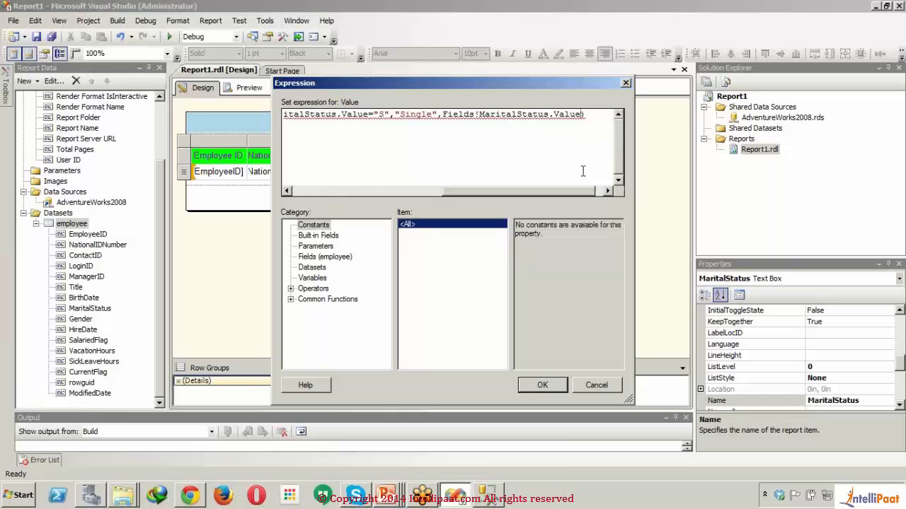
type(")")
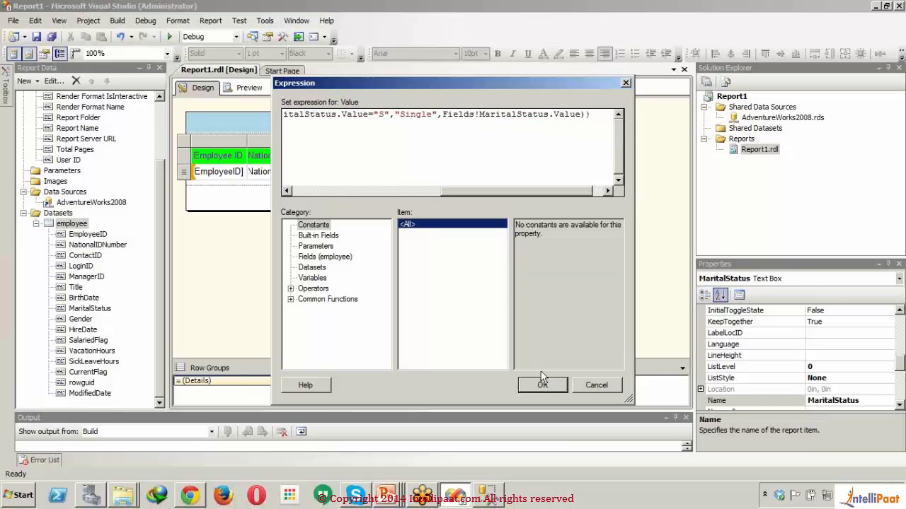
- Apply the rewritten nested iif expression to the Marital Status cell and preview the report again
left_click(543, 386)
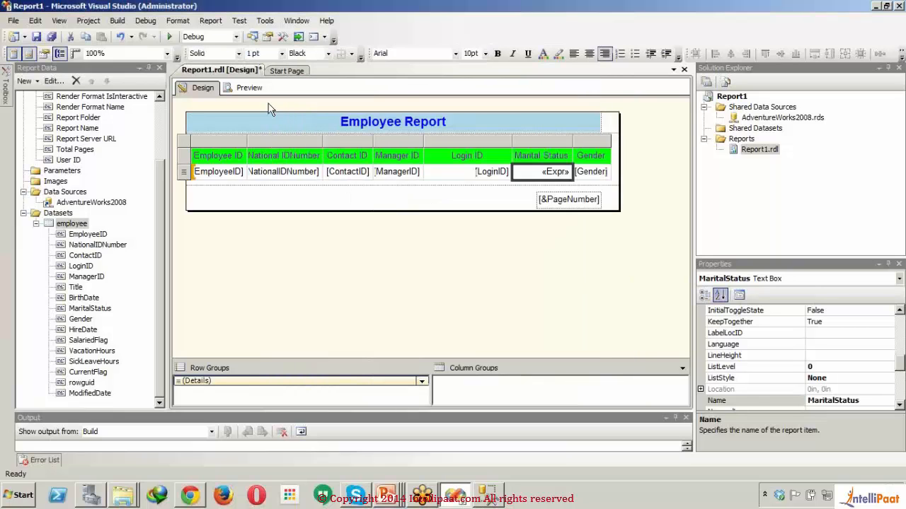
left_click(249, 88)
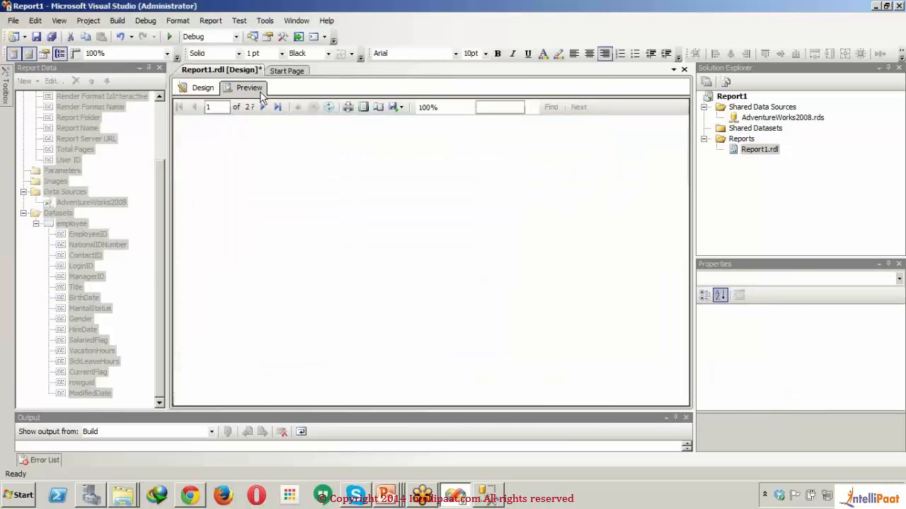
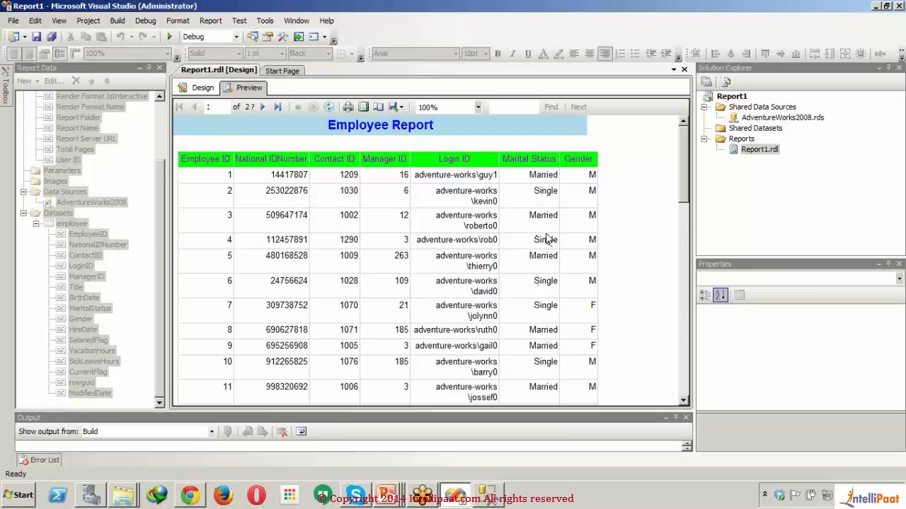
- Center the Marital Status value in the table's detail row and preview the report
left_click(200, 90)
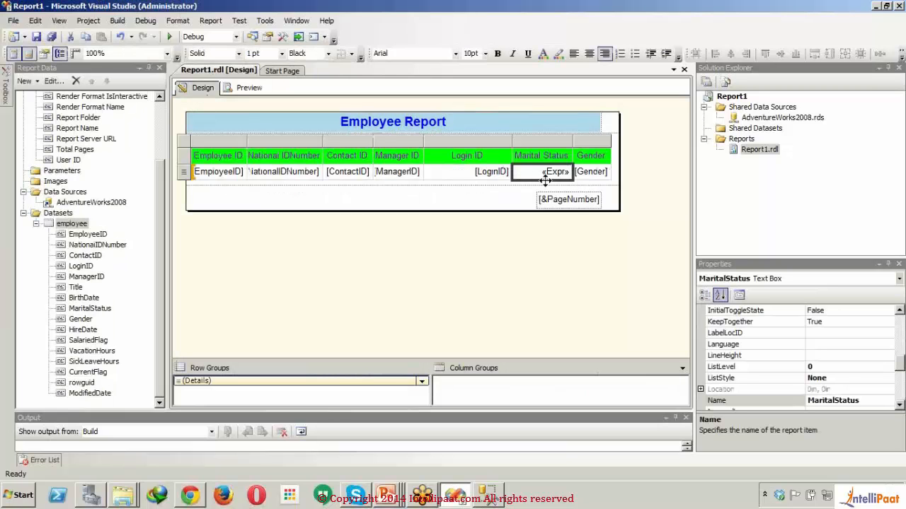
left_click(513, 194)
left_click(535, 172)
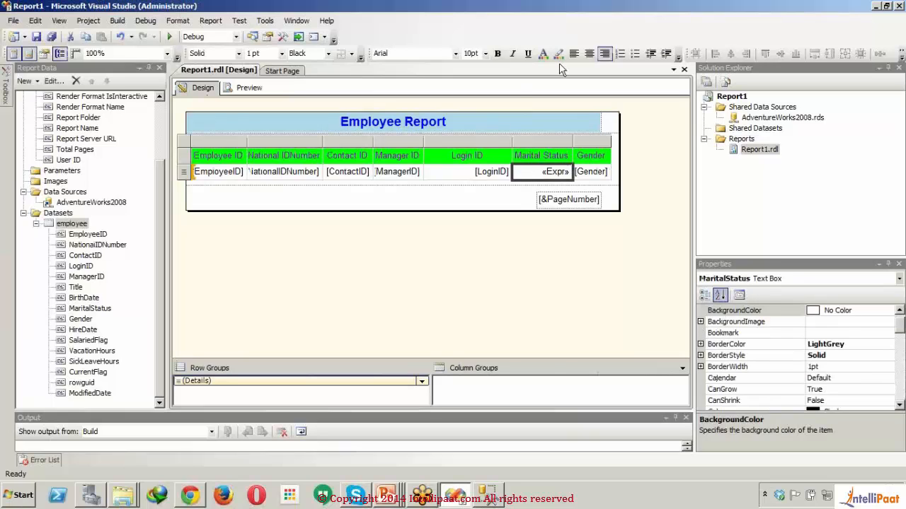
left_click(588, 54)
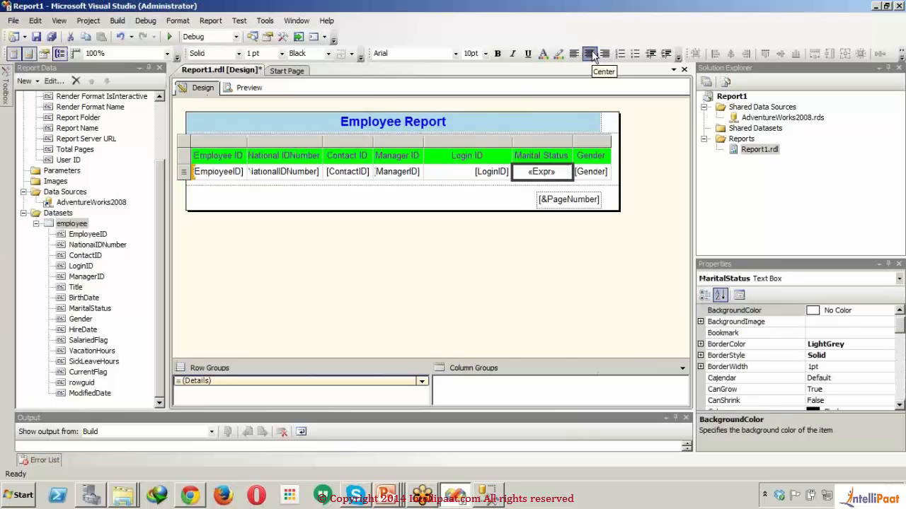
left_click(451, 173)
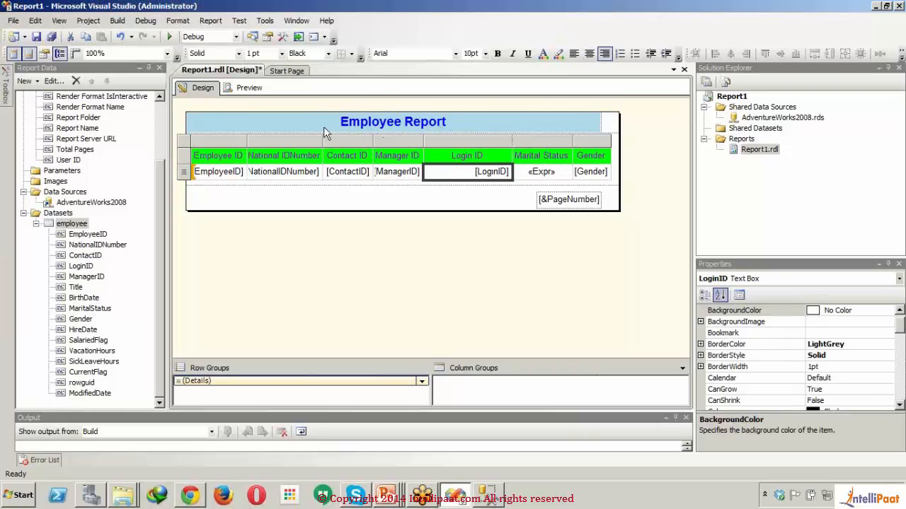
left_click(249, 87)
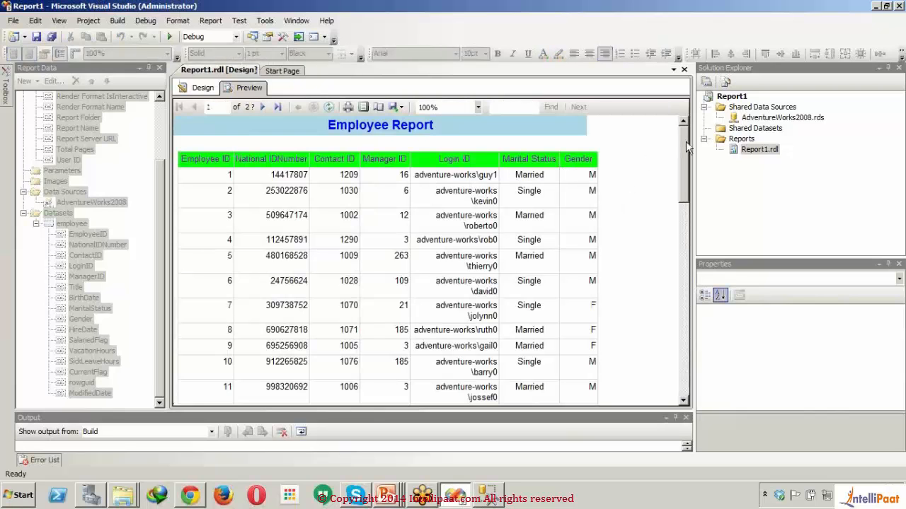
left_click_drag(684, 149, 648, 146)
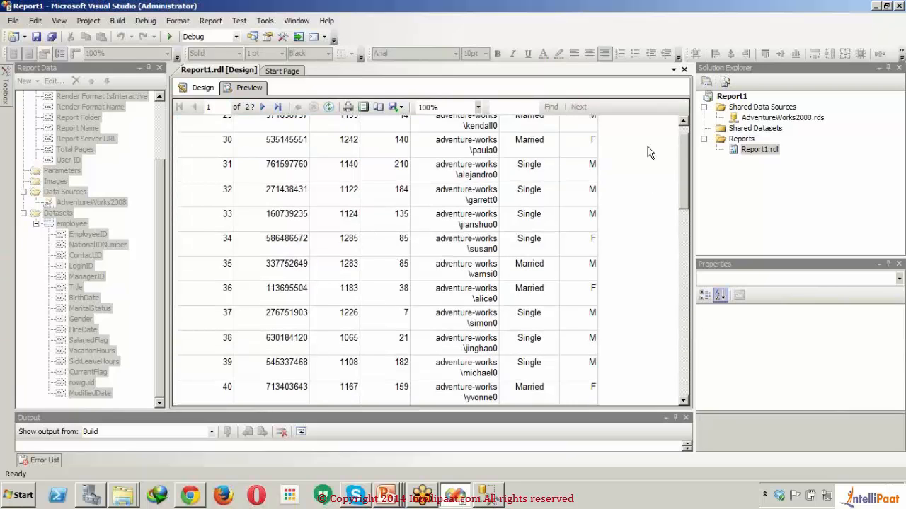
- Center the EmployeeID, NationalIDNumber and Gender values in the table's detail row
left_click(199, 88)
left_click(217, 171)
left_click(218, 171)
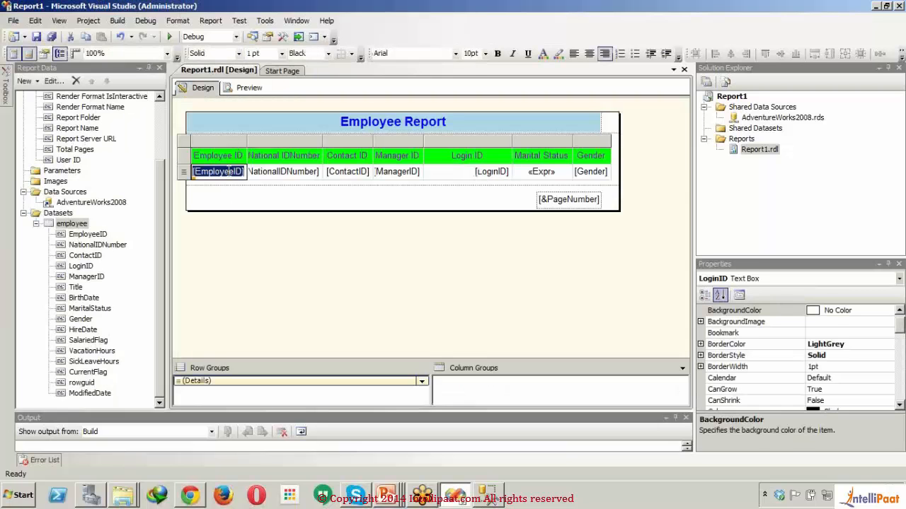
left_click(589, 53)
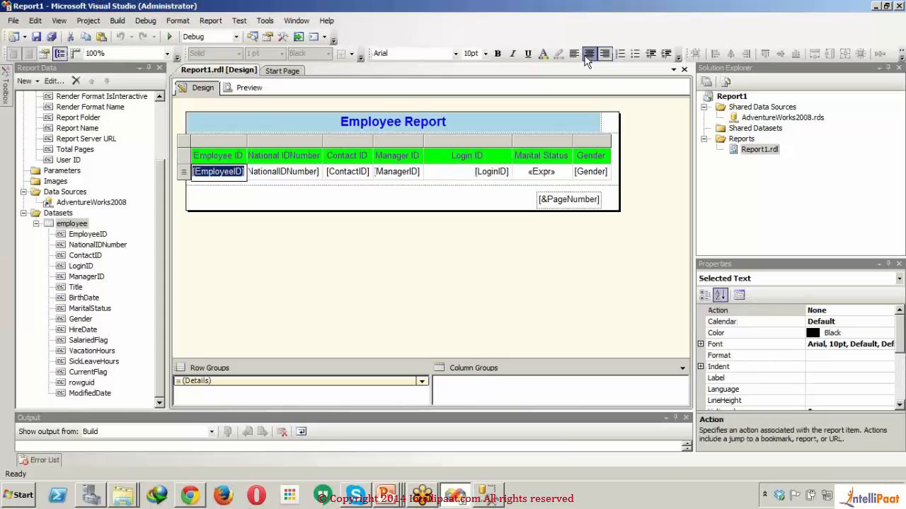
left_click(280, 171)
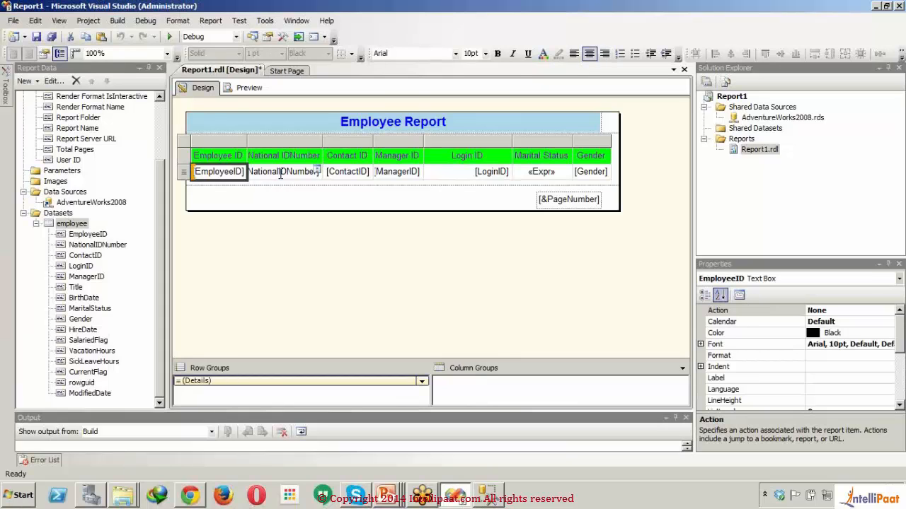
left_click(280, 172)
left_click(588, 53)
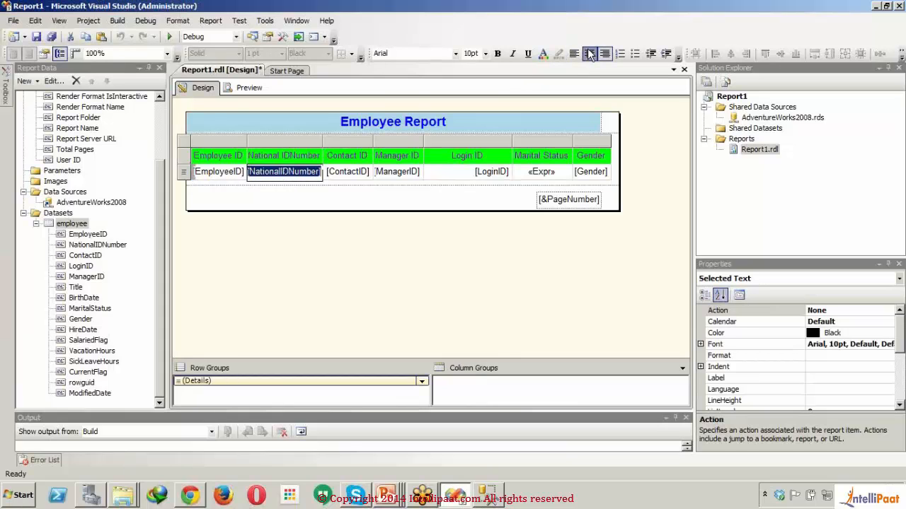
left_click(593, 172)
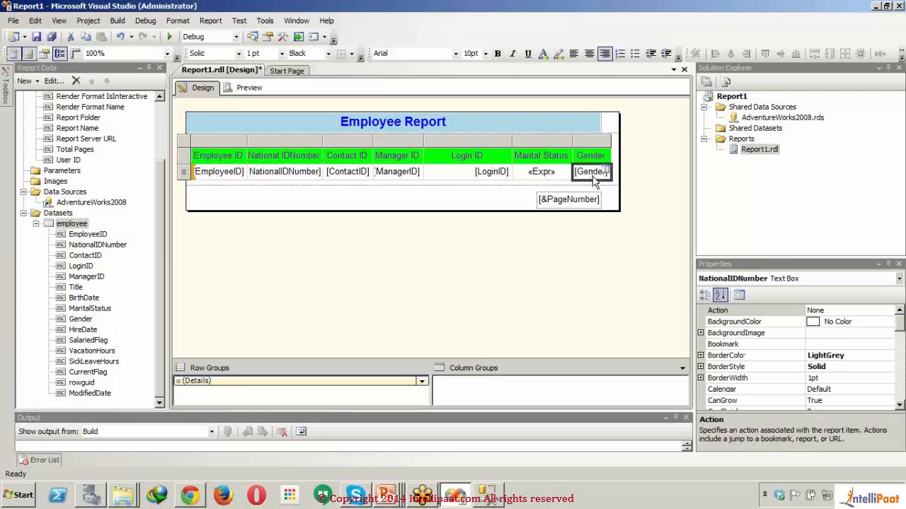
left_click(462, 196)
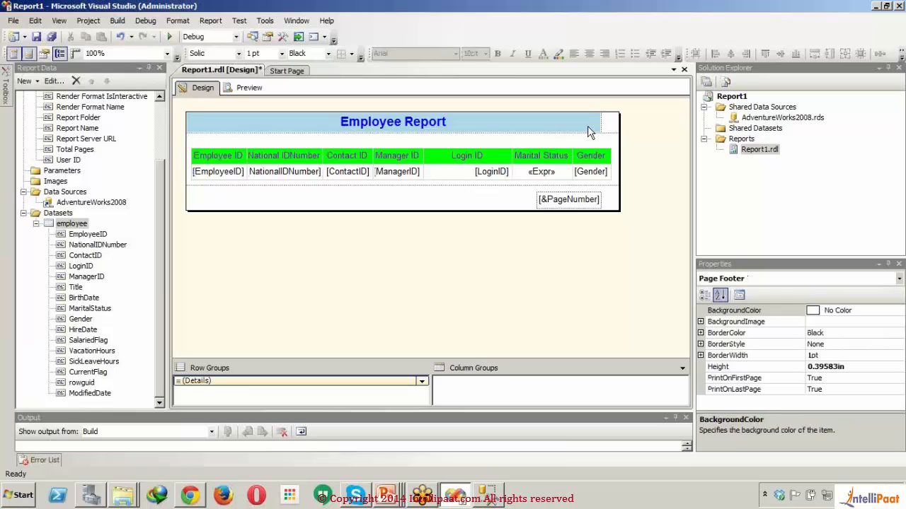
- Widen the Employee Report title text box to the end of the table's Gender column and preview the report
left_click(591, 131)
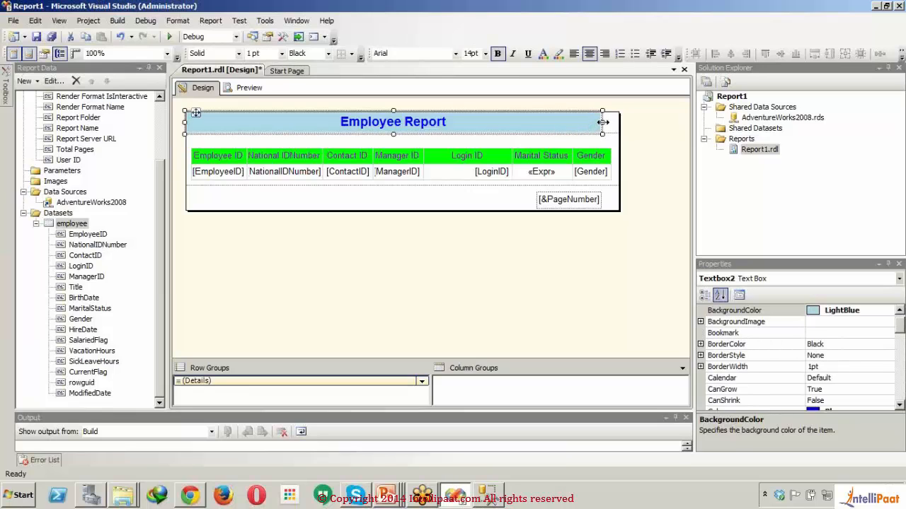
left_click_drag(603, 121, 613, 121)
double_click(575, 202)
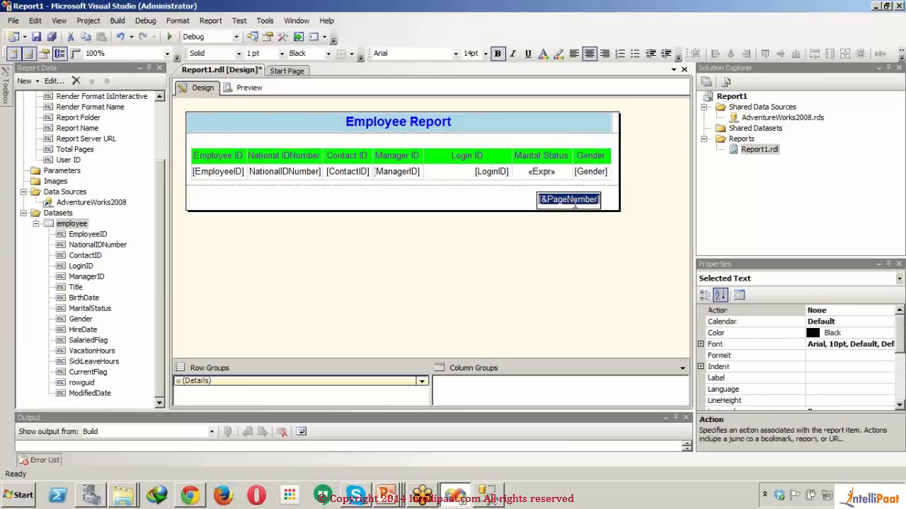
left_click(252, 87)
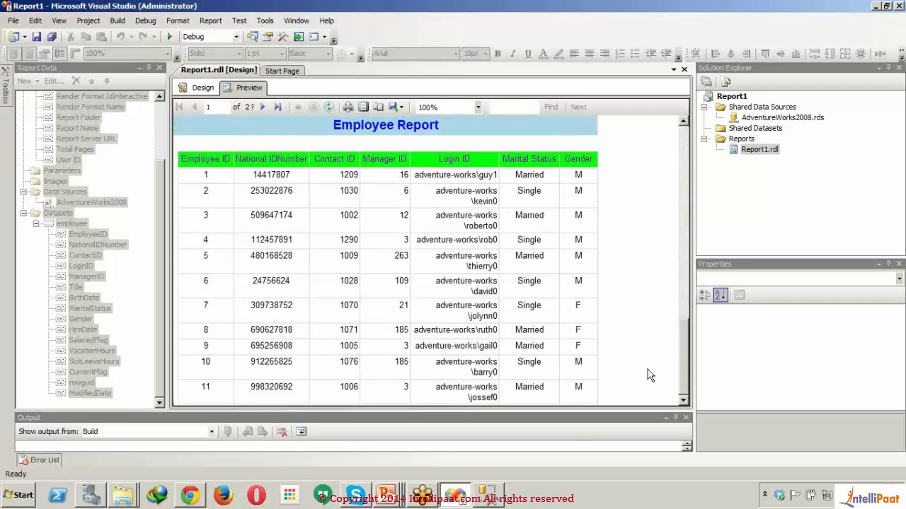
- Check the footer page number at the end of the preview's second page and return to the report design
left_click_drag(686, 363, 681, 126)
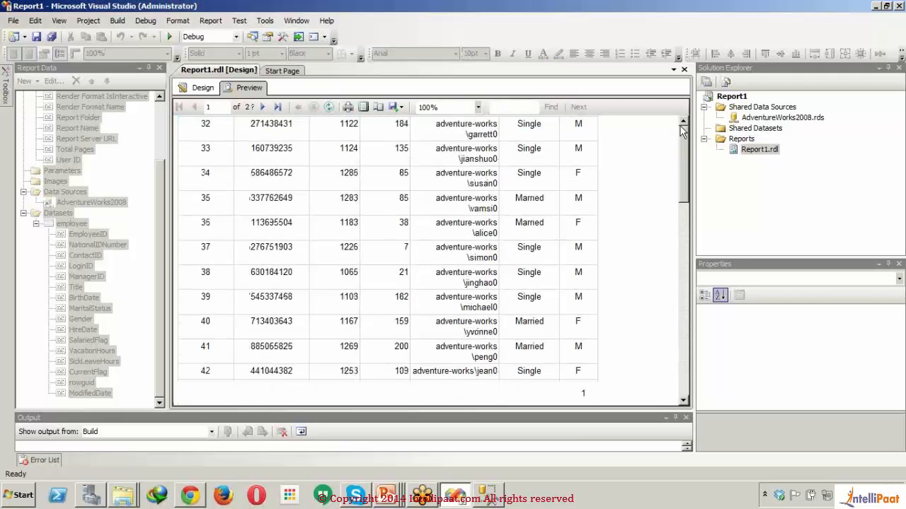
left_click(264, 109)
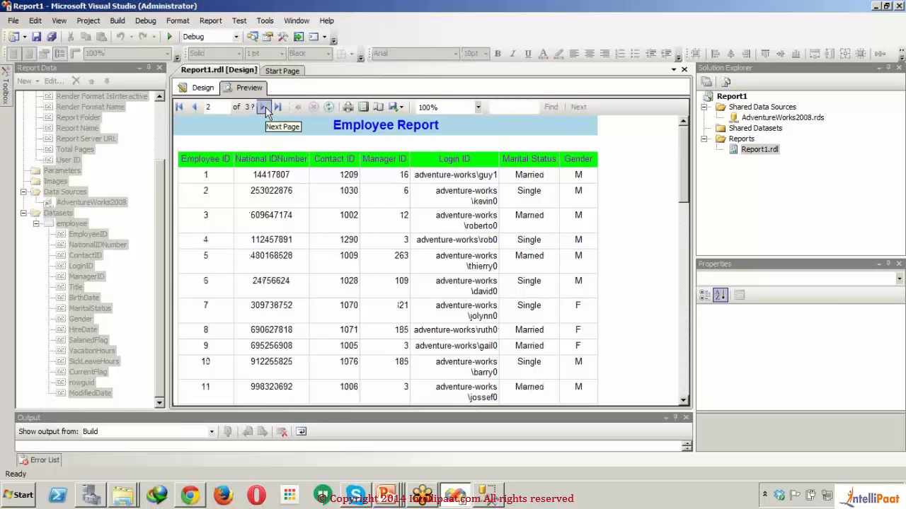
left_click_drag(683, 157, 697, 384)
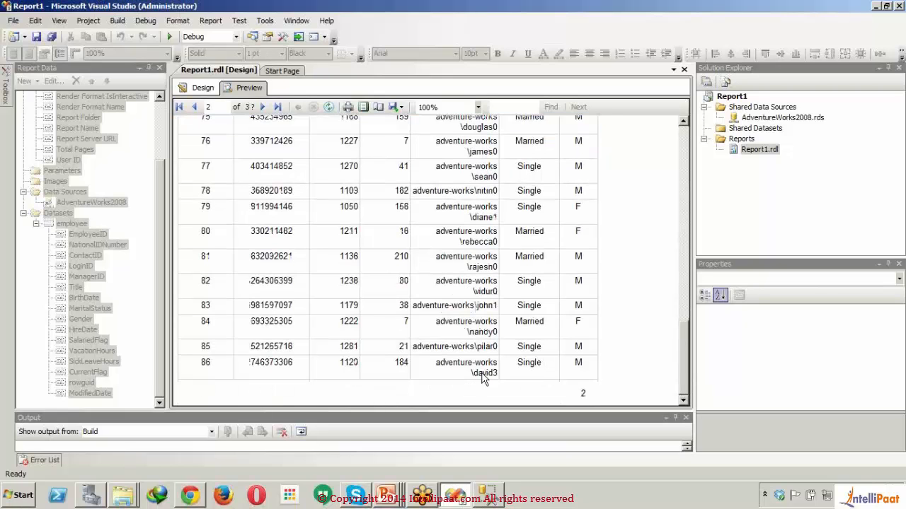
left_click(198, 89)
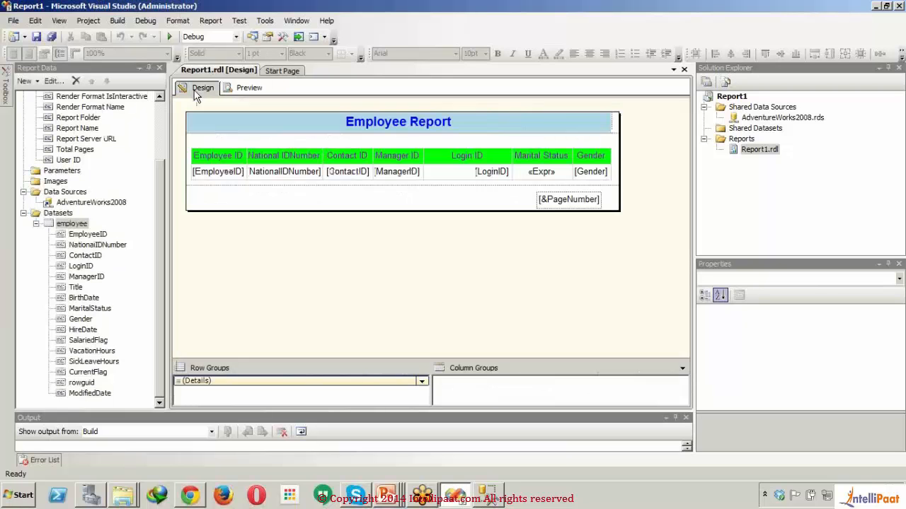
double_click(540, 201)
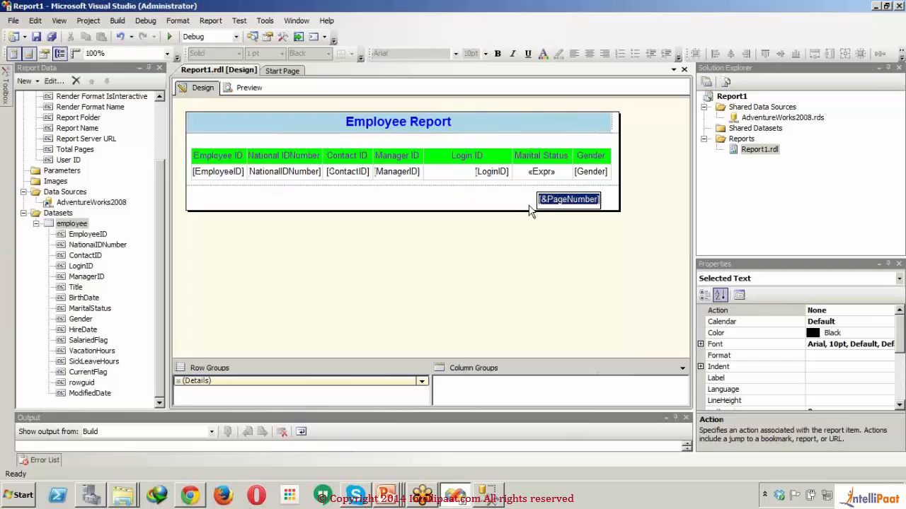
left_click(490, 199)
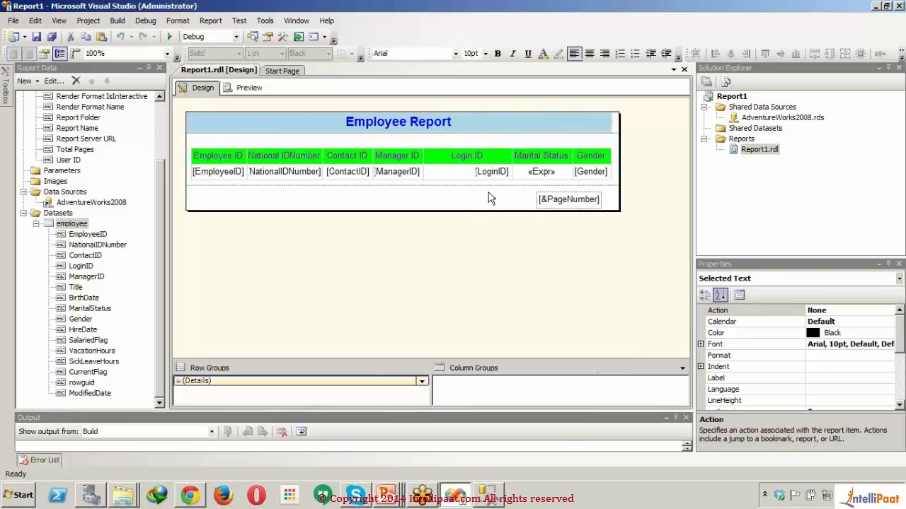
double_click(546, 201)
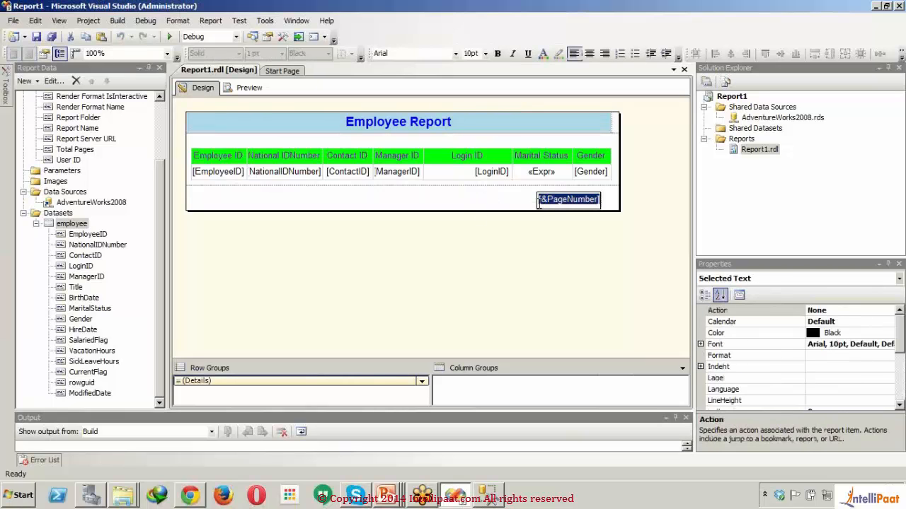
left_click(541, 202)
right_click(541, 202)
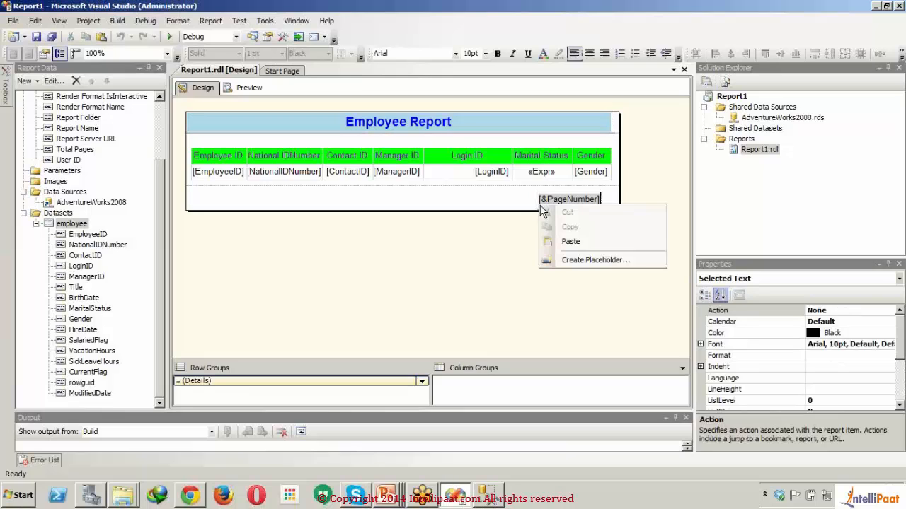
left_click(439, 207)
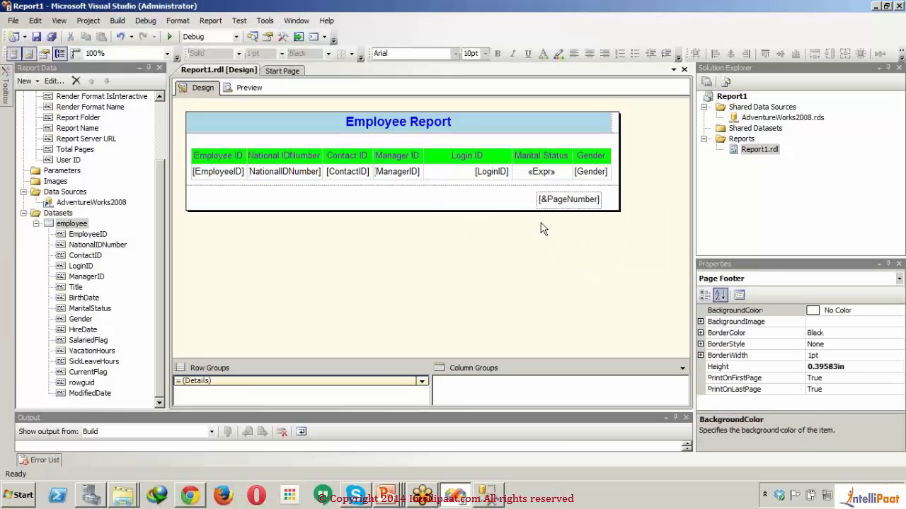
- Open the expression of the footer's page number text box and add "of" after Globals!PageNumber
left_click(556, 202)
right_click(558, 205)
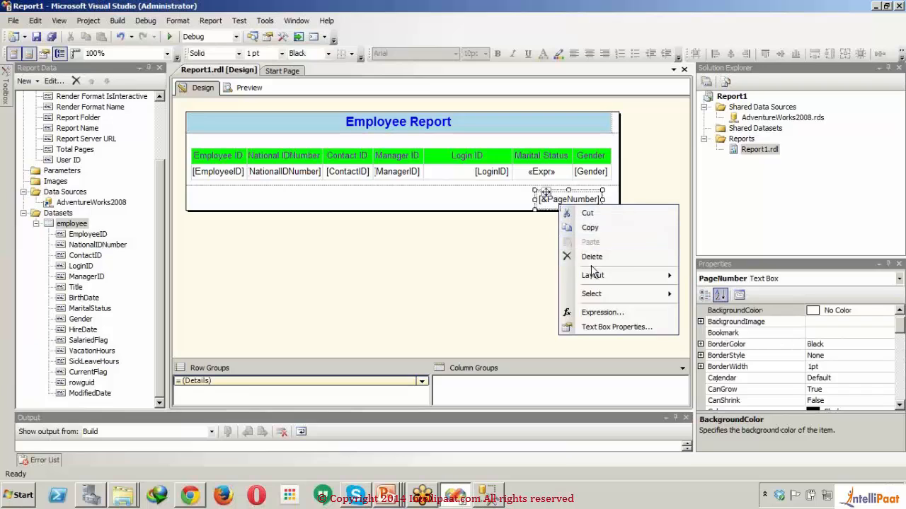
left_click(612, 314)
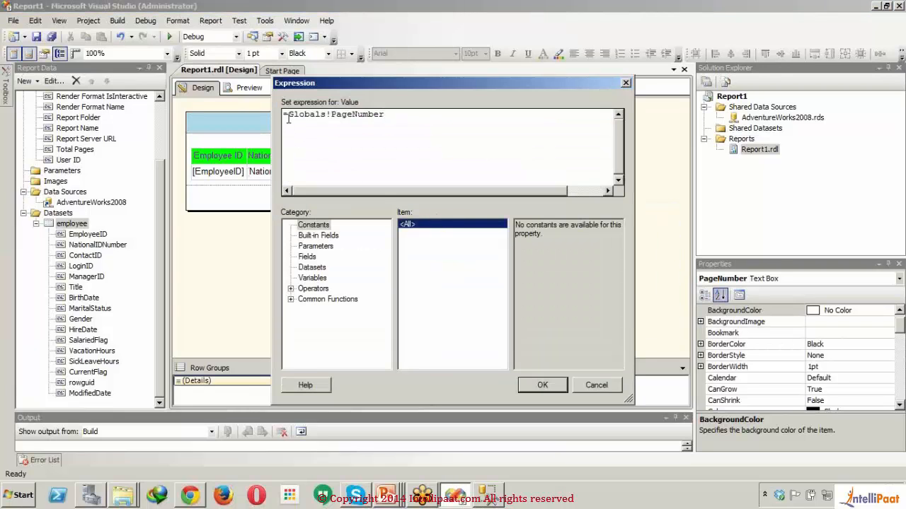
left_click(327, 239)
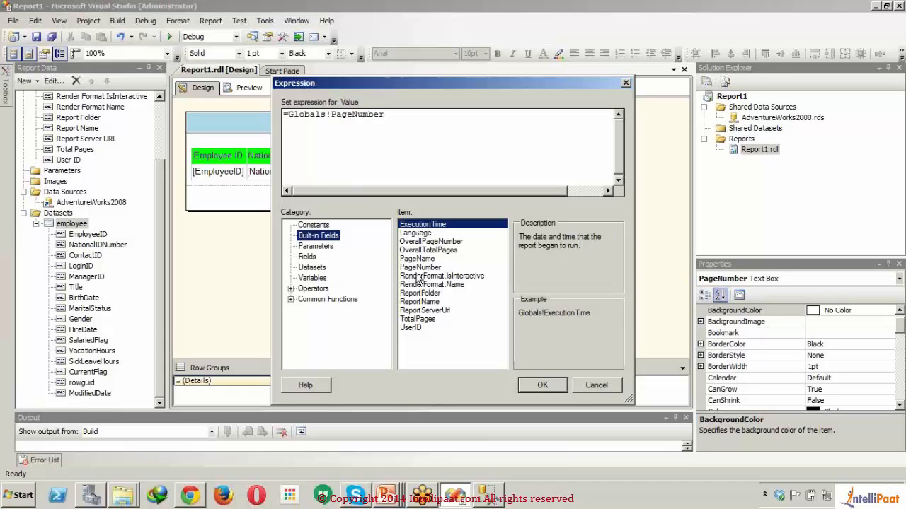
left_click(410, 122)
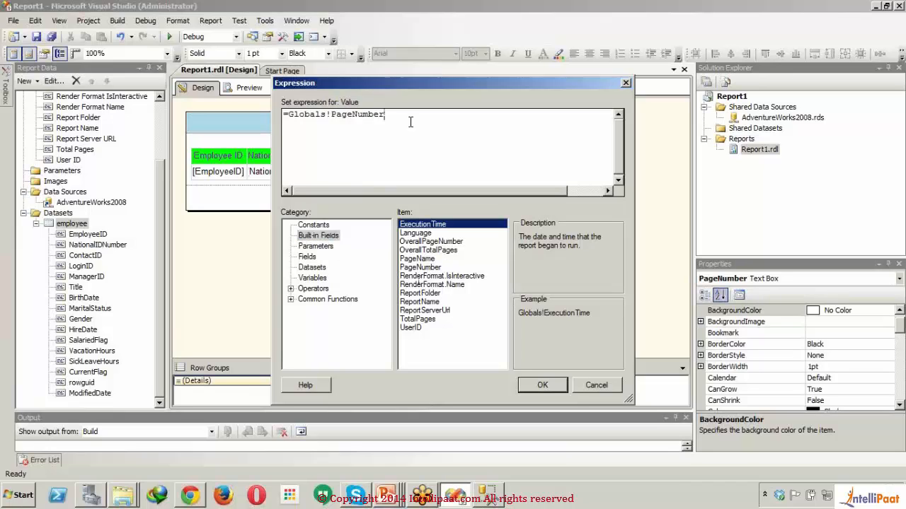
type("of")
- Look up the OverallPageNumber and OverallTotalPages built-in fields and apply the footer expression ending in "of"
left_click(451, 250)
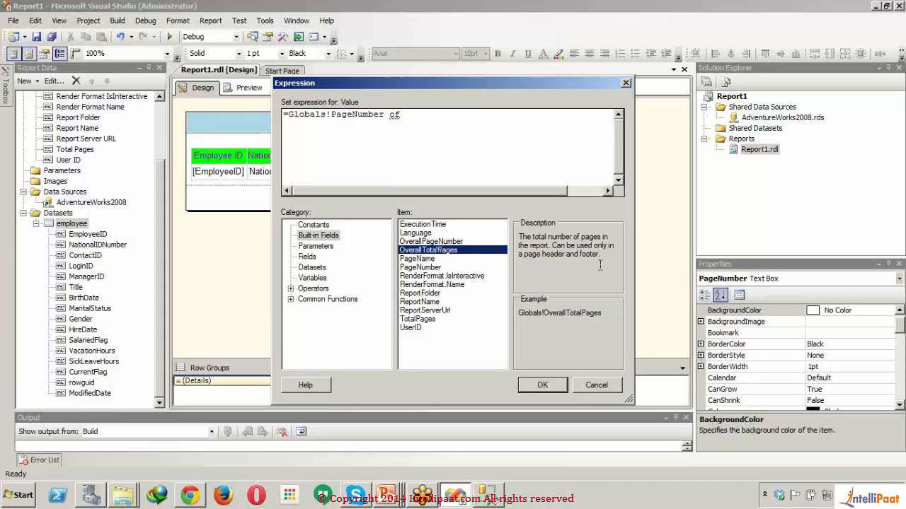
left_click(451, 242)
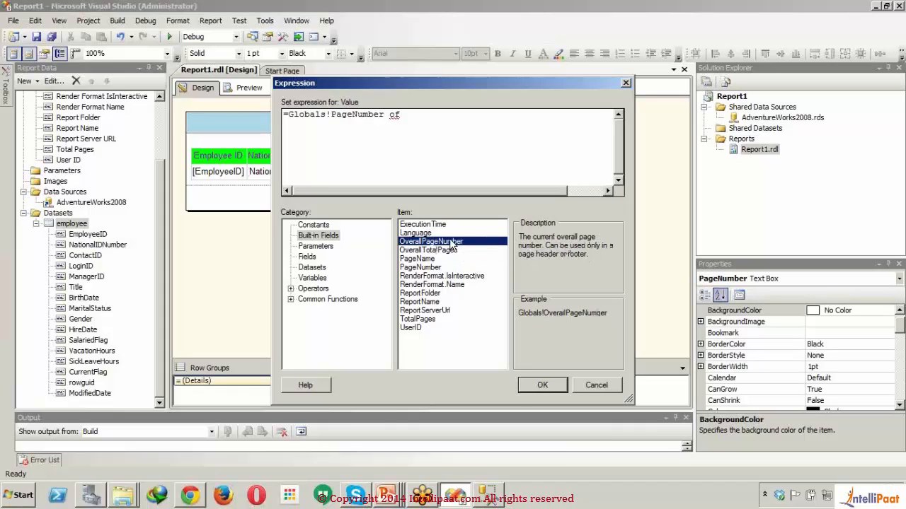
left_click(451, 250)
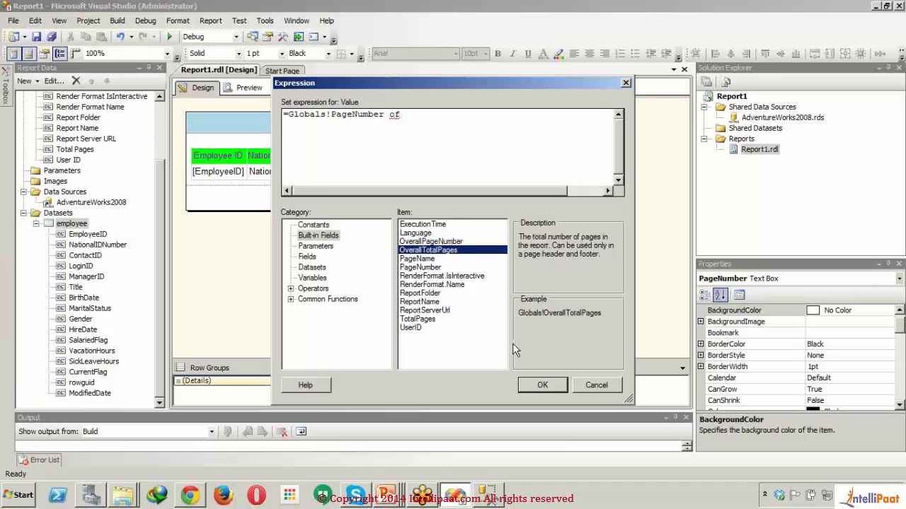
left_click(542, 385)
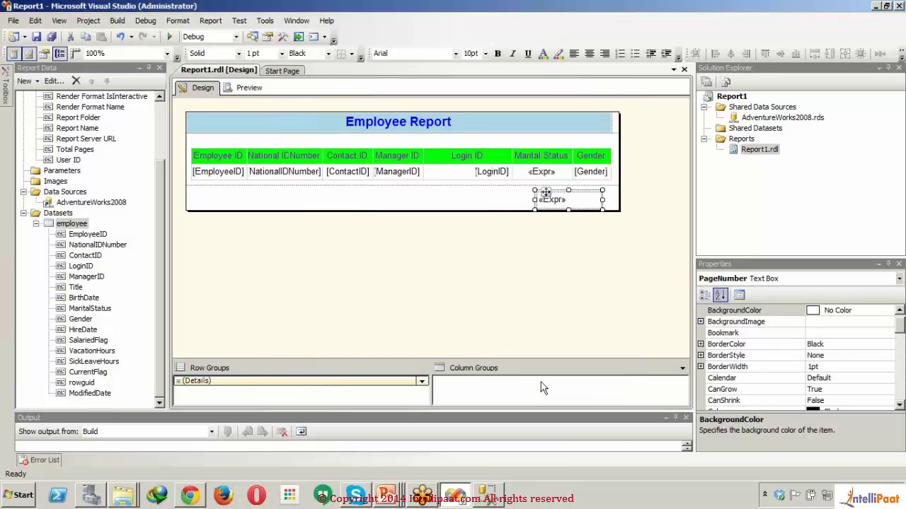
- Reopen the footer page number's expression and insert the built-in field Globals!OverallTotalPages after "of"
right_click(581, 206)
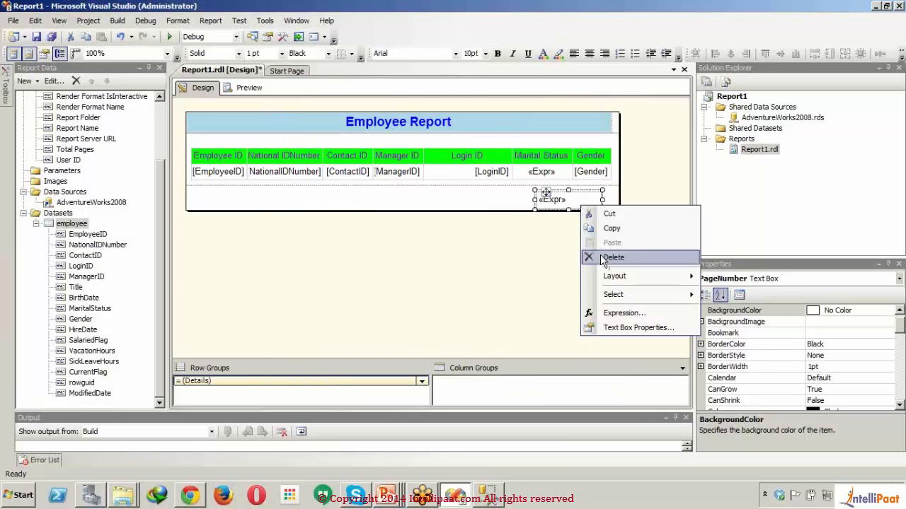
left_click(605, 313)
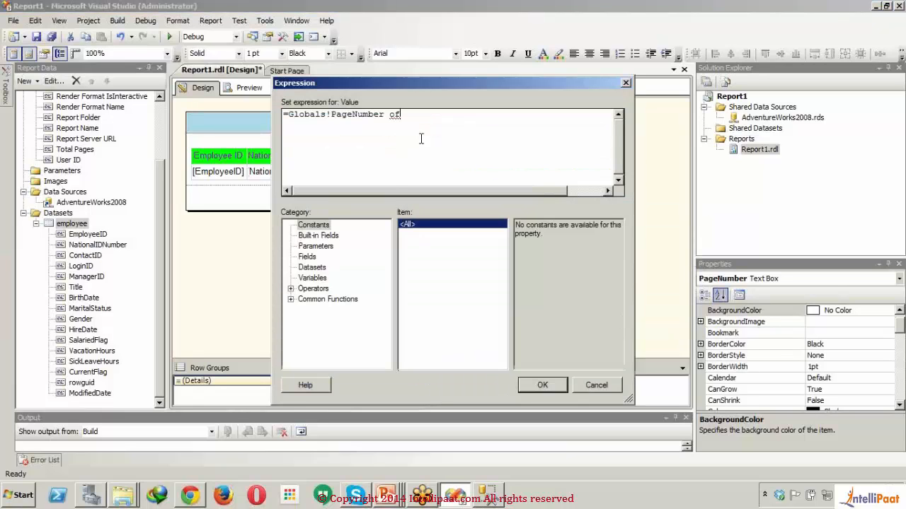
left_click(316, 236)
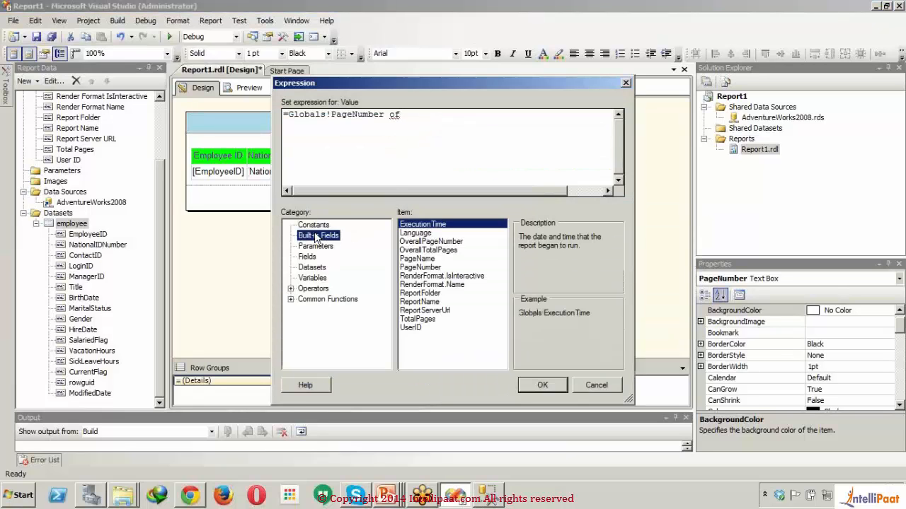
double_click(438, 251)
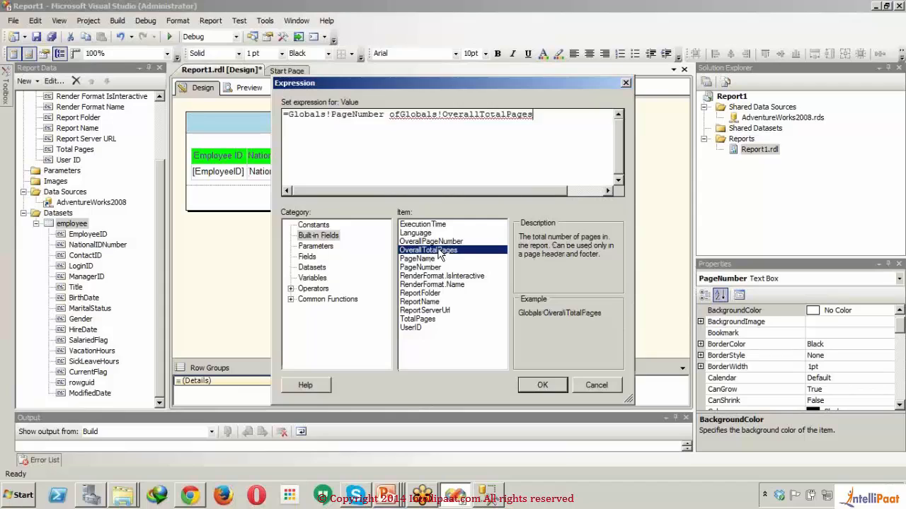
- Turn "of" in the footer expression into the quoted string " of ", joined with + to Globals!PageNumber and Globals!OverallTotalPages
left_click(401, 114)
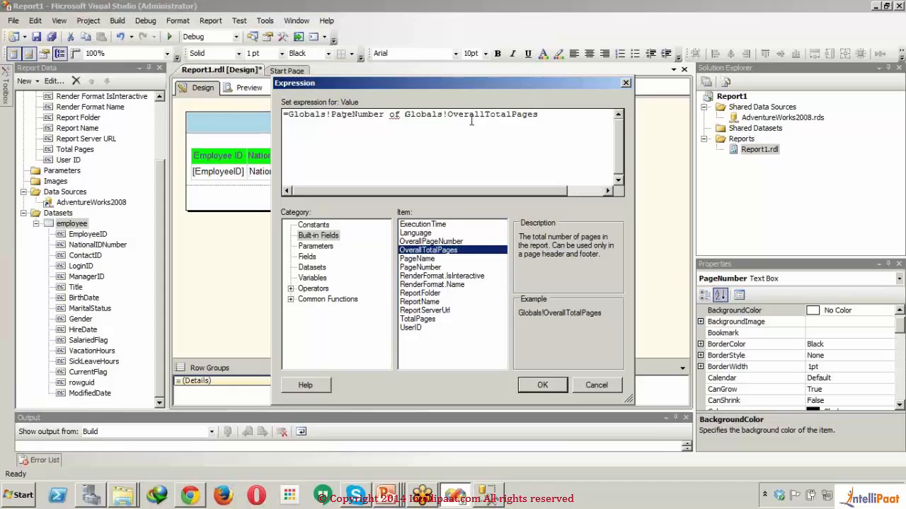
left_click(386, 114)
type("+")
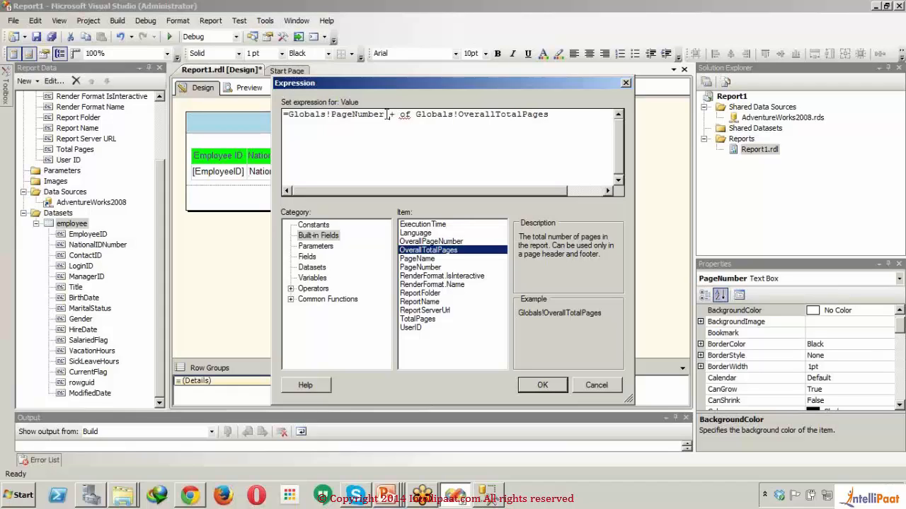
type("\" of ")
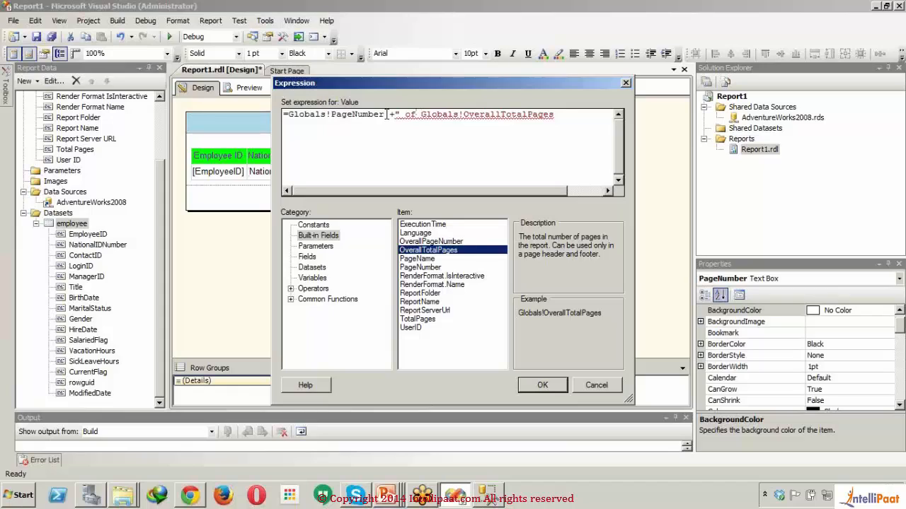
type("\"")
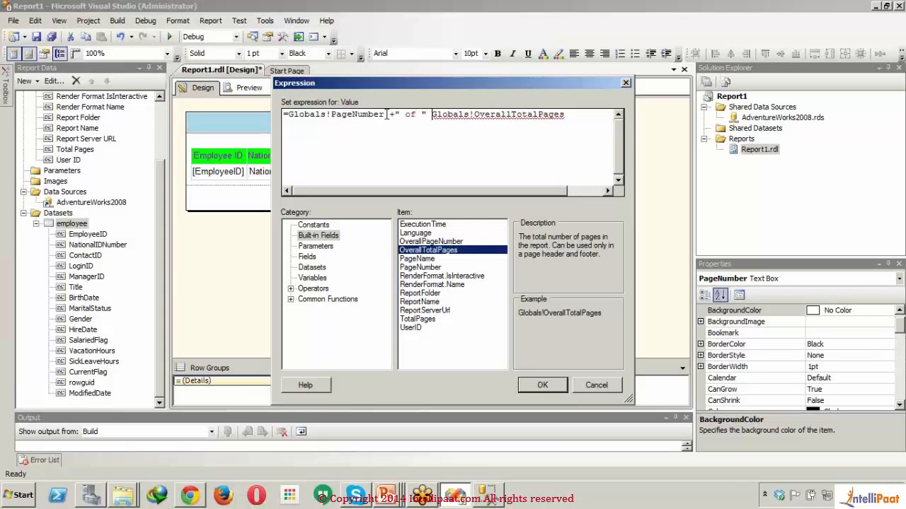
type(" +")
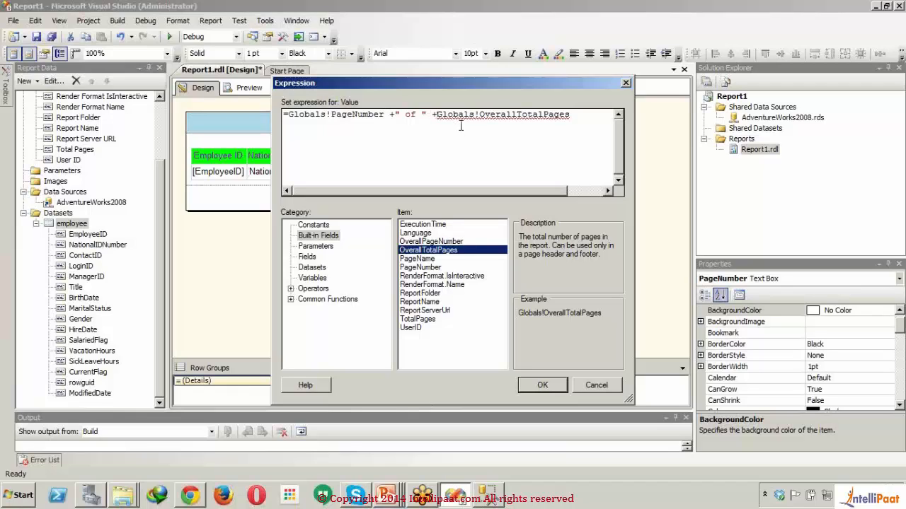
mouse_move(465, 122)
key("BackSpace")
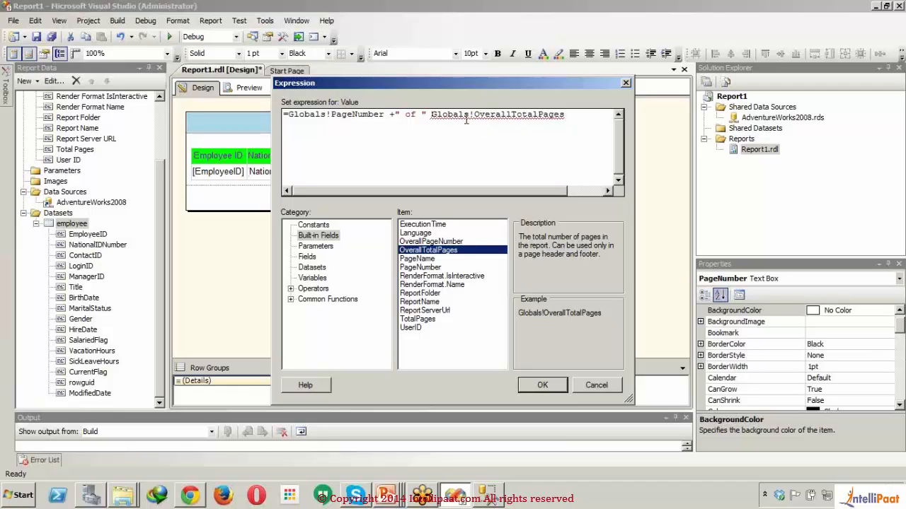
type("+")
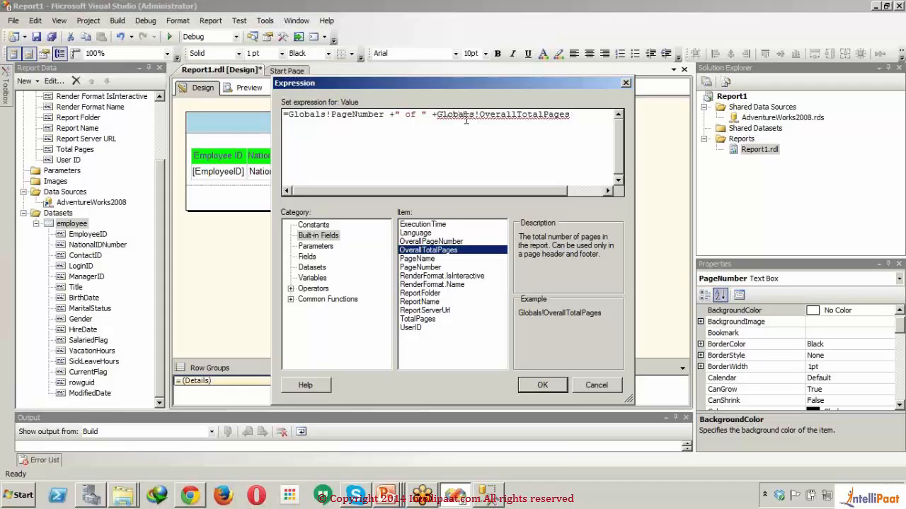
type("Cstr")
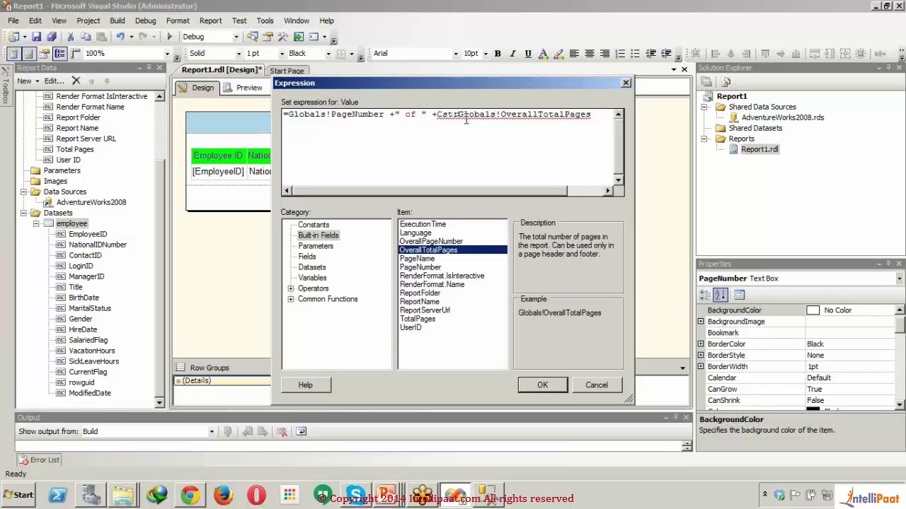
type("(")
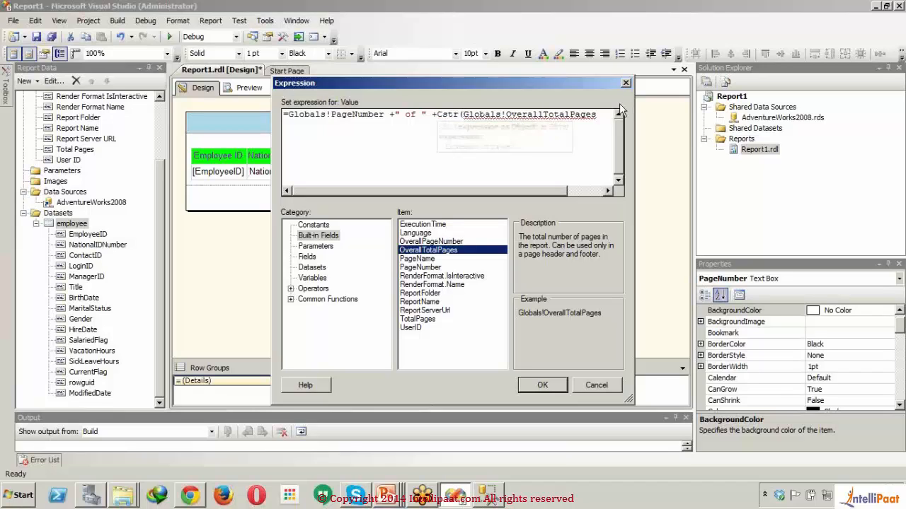
- Wrap Globals!OverallTotalPages in a Cstr() conversion within the footer expression
left_click(603, 118)
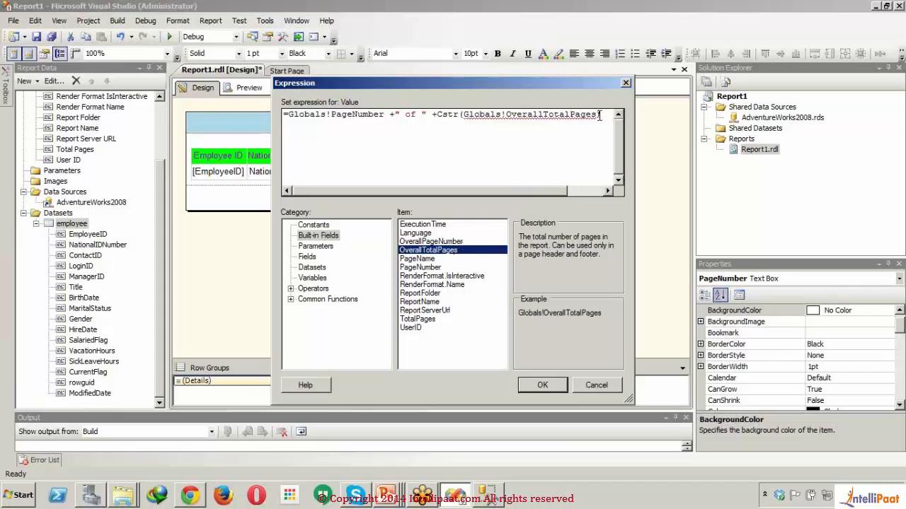
left_click_drag(598, 115, 464, 115)
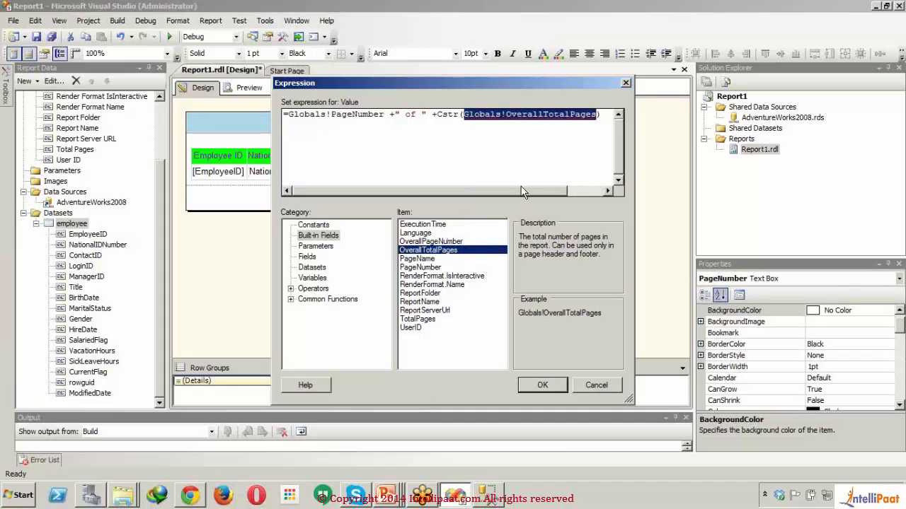
- Wrap Globals!PageNumber in a CStr() conversion at the start of the footer expression
left_click(291, 118)
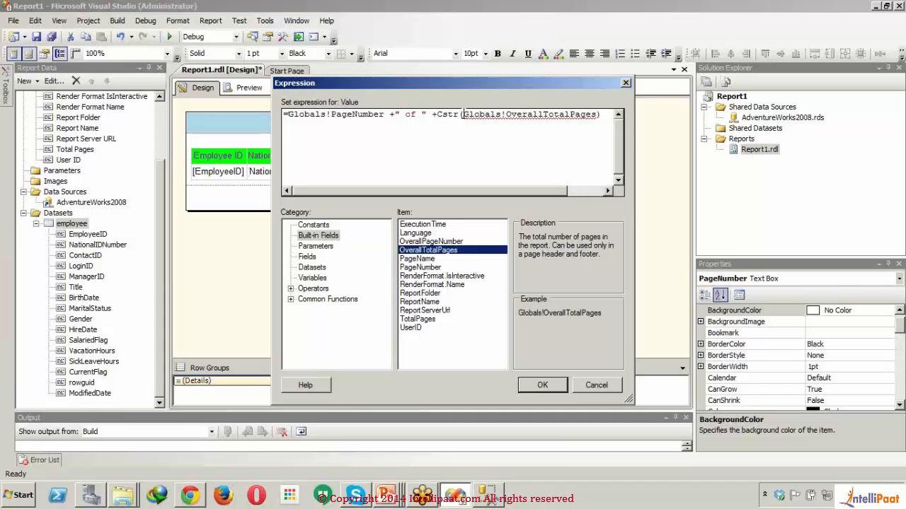
left_click(289, 114)
type("CStr(")
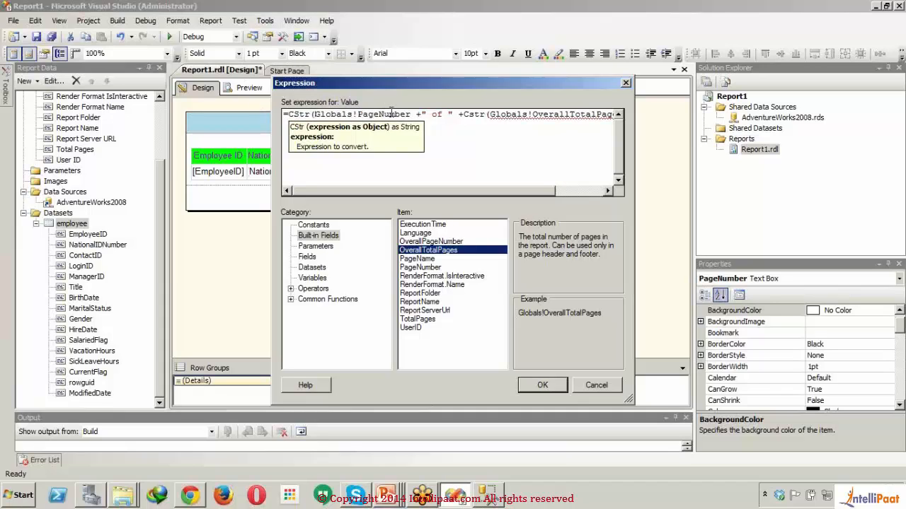
left_click(413, 116)
type(")")
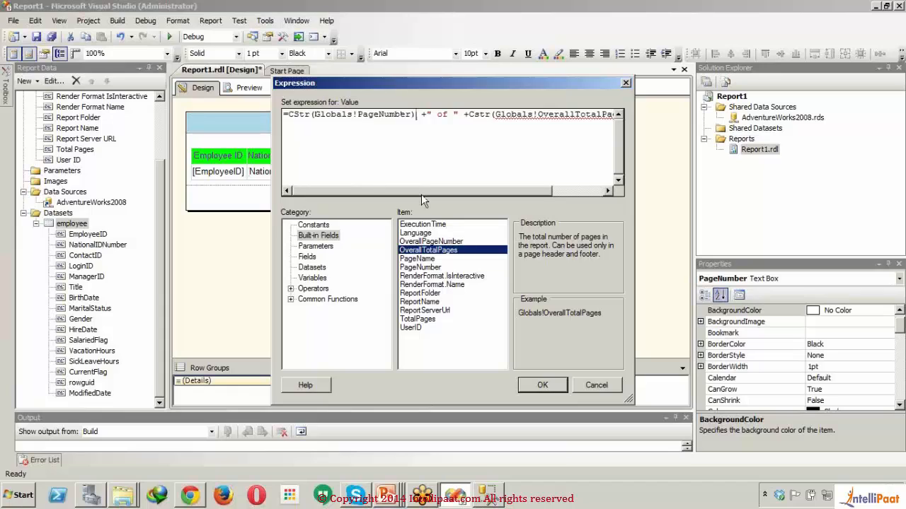
- Remove +Cstr(Globals!OverallTotalPages) from the end of the footer expression and apply the shortened expression
left_click_drag(421, 194, 489, 194)
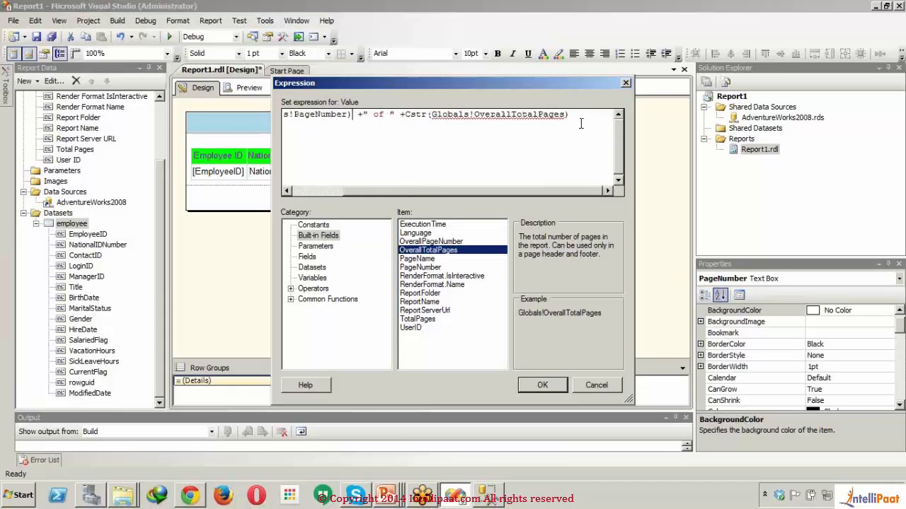
left_click_drag(581, 124, 400, 119)
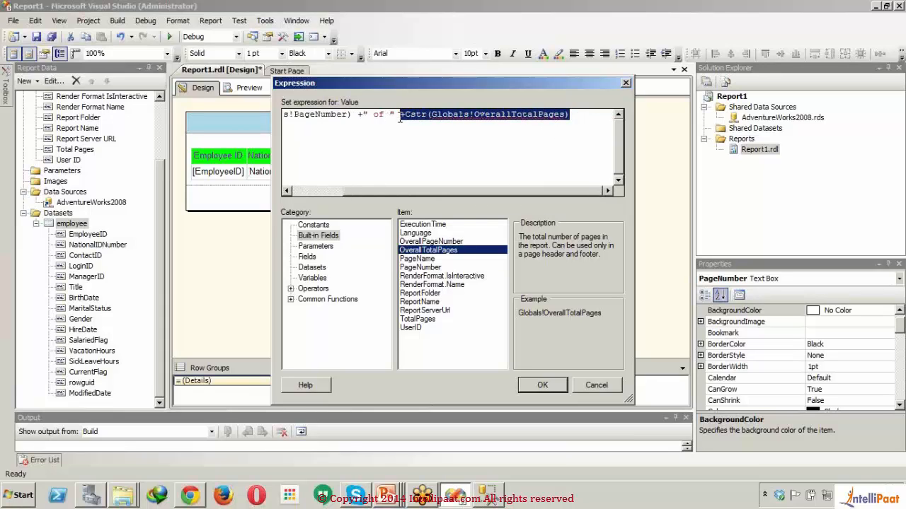
key("Delete")
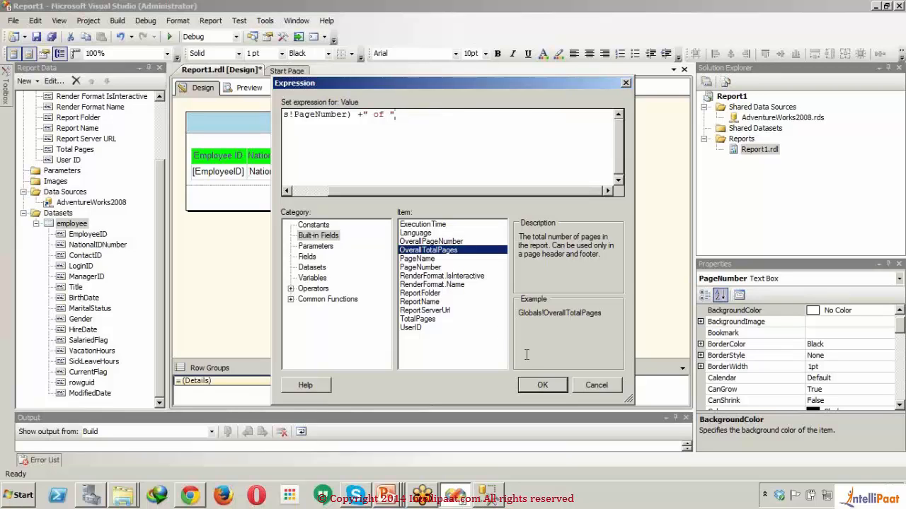
left_click(537, 386)
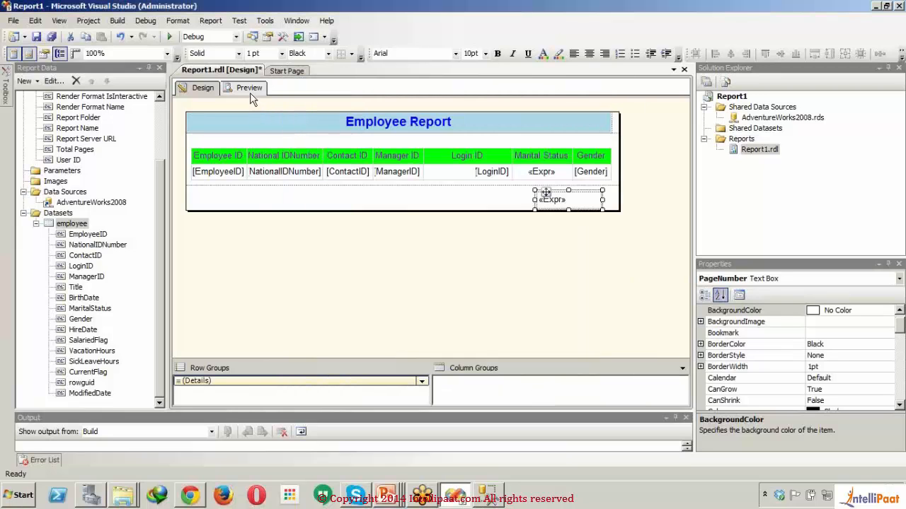
- Preview the report, check the footer at the end of the first page, and return to the report design
left_click(250, 90)
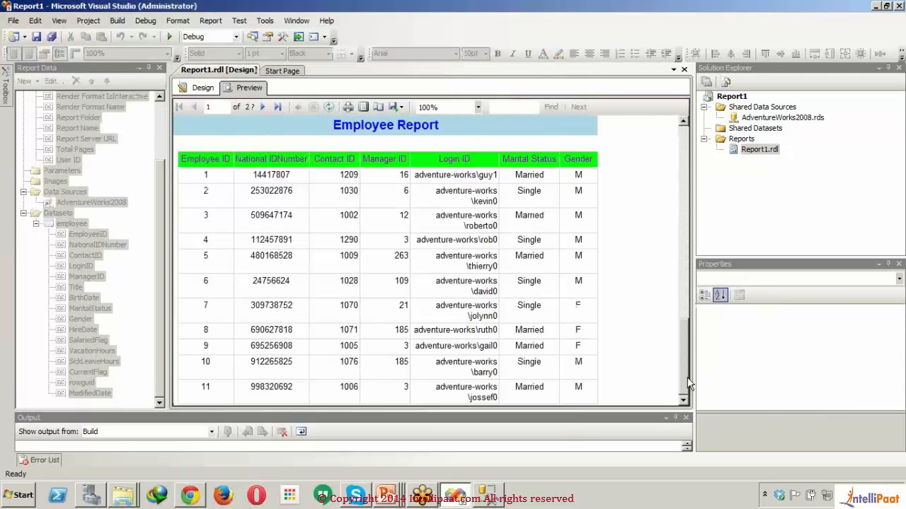
left_click(686, 384)
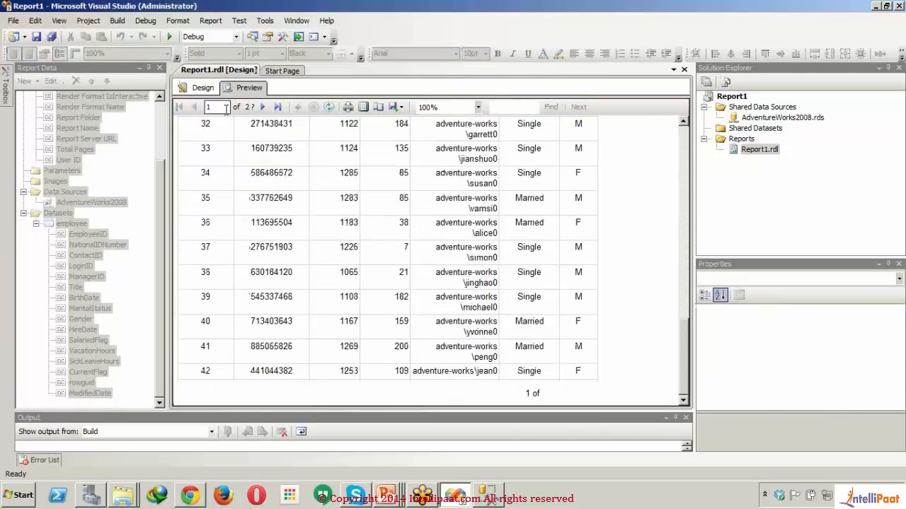
left_click(208, 90)
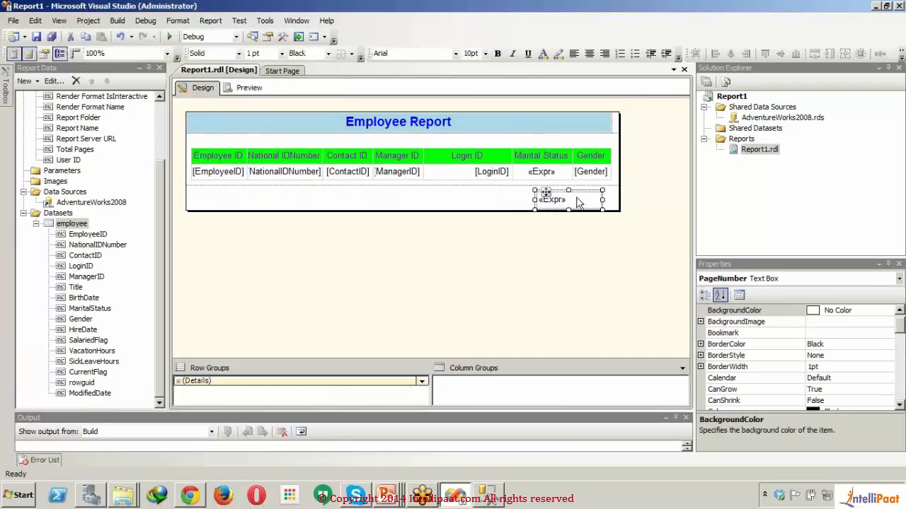
- Reopen the footer page number's expression and append + and the built-in field Globals!OverallPageNumber after " of "
right_click(576, 202)
left_click(617, 307)
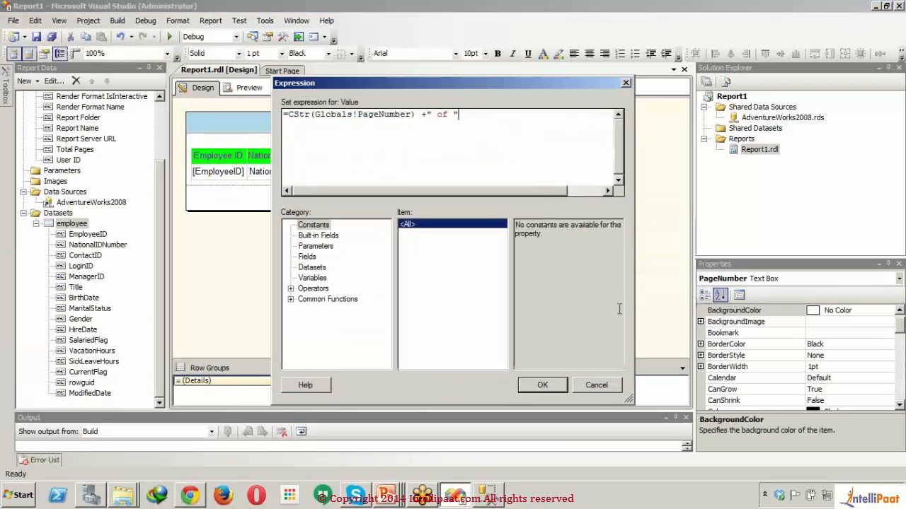
left_click(319, 236)
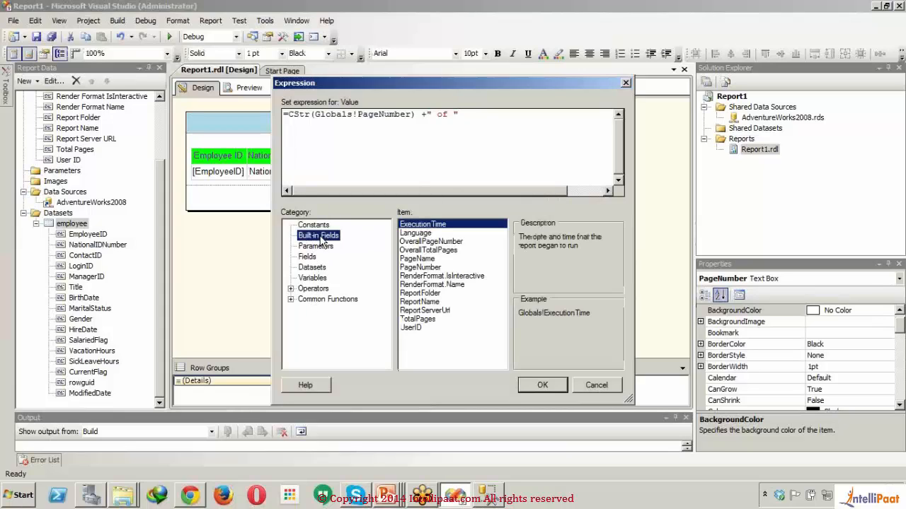
left_click(446, 250)
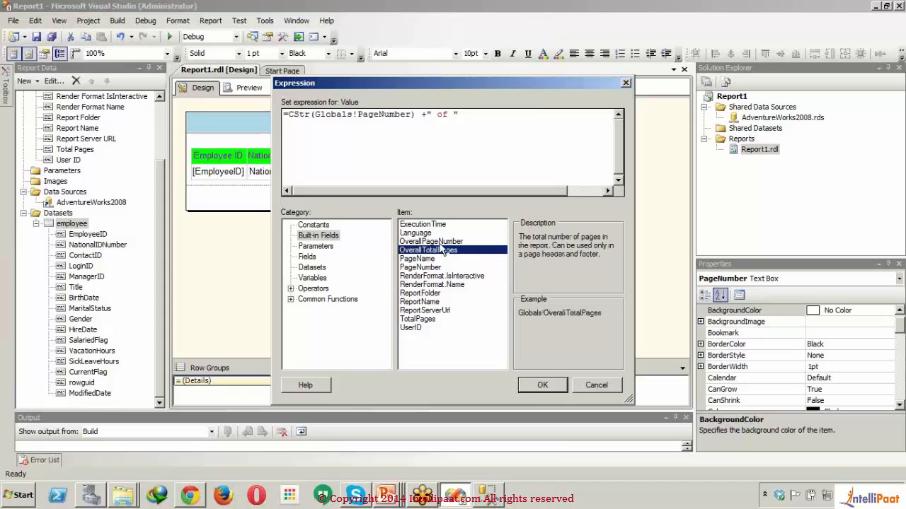
left_click(440, 245)
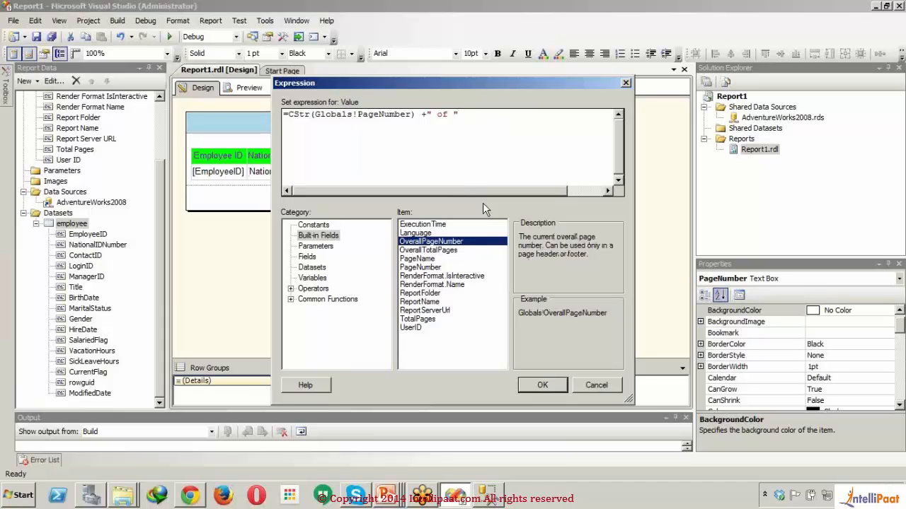
type("+")
double_click(473, 243)
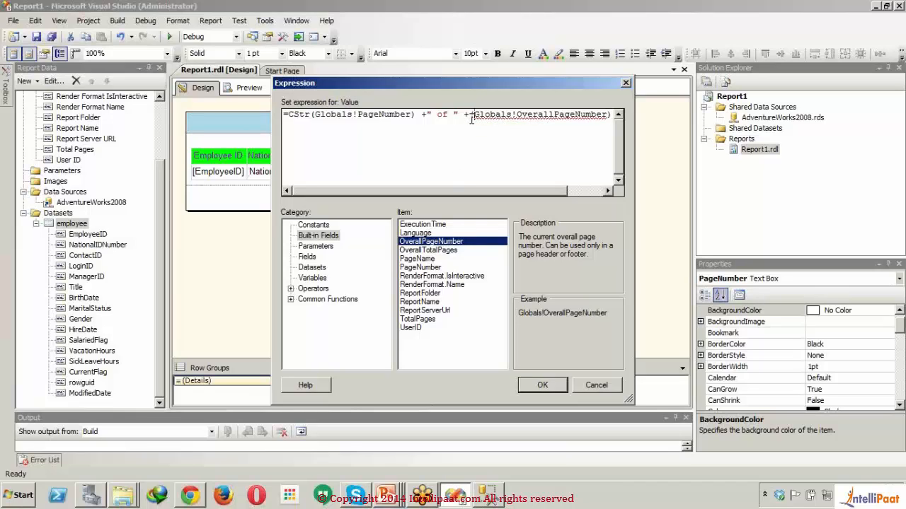
- Wrap Globals!OverallPageNumber in CStr() and apply the footer expression
type("(")
type("C")
type("Str(")
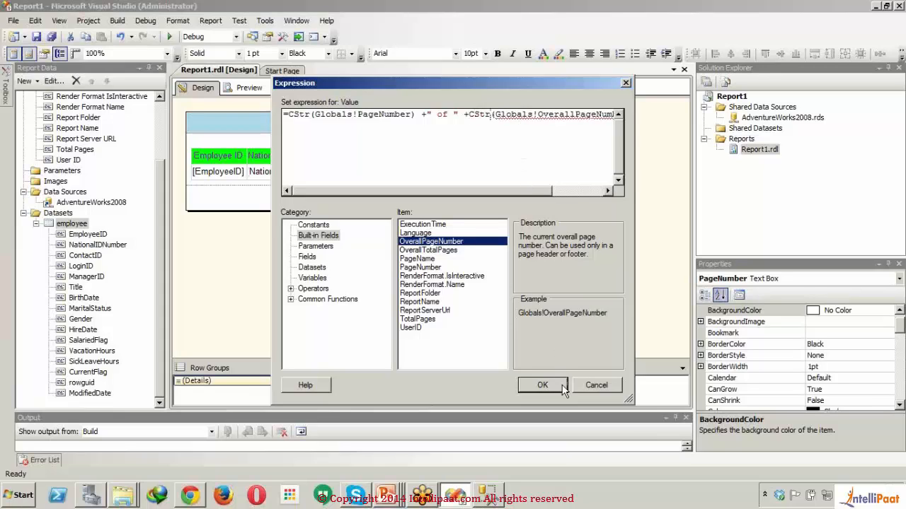
left_click(563, 388)
- Preview the report, check the footer page numbering on the first and second pages, and return to the report design
left_click(249, 88)
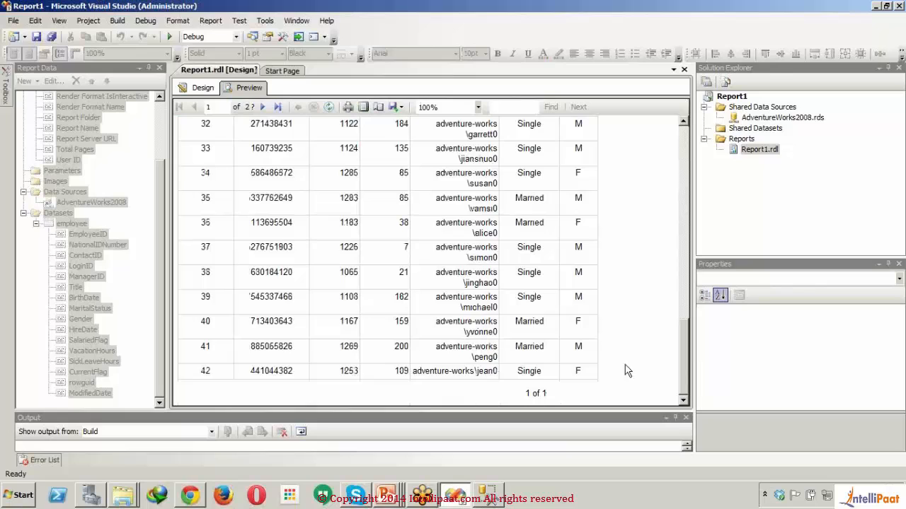
left_click(262, 107)
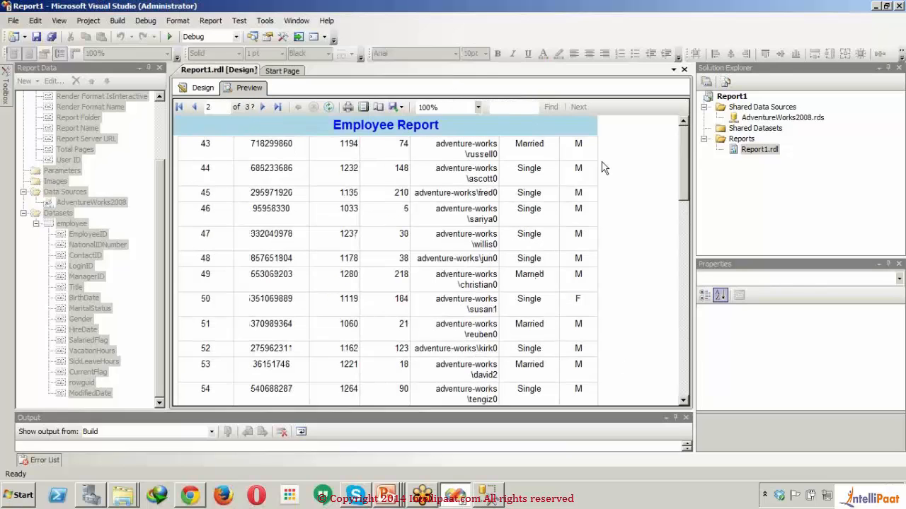
left_click_drag(683, 148, 674, 352)
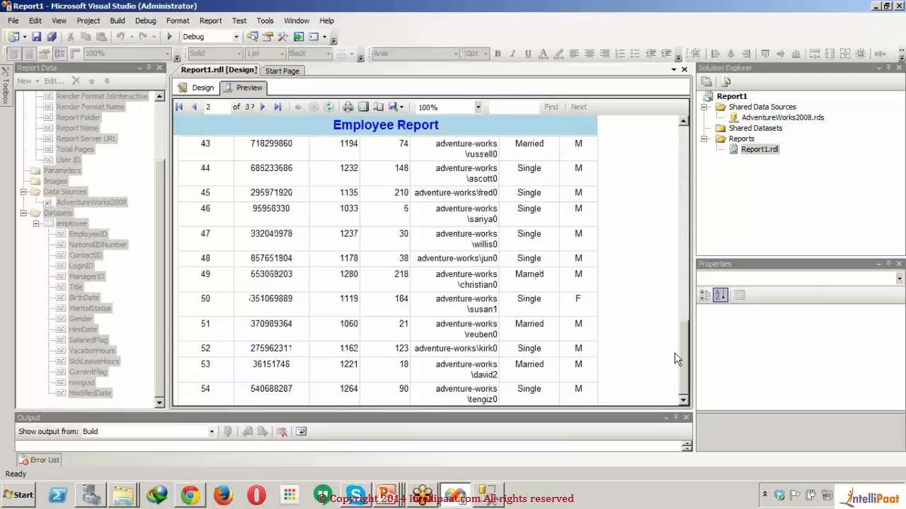
left_click(202, 88)
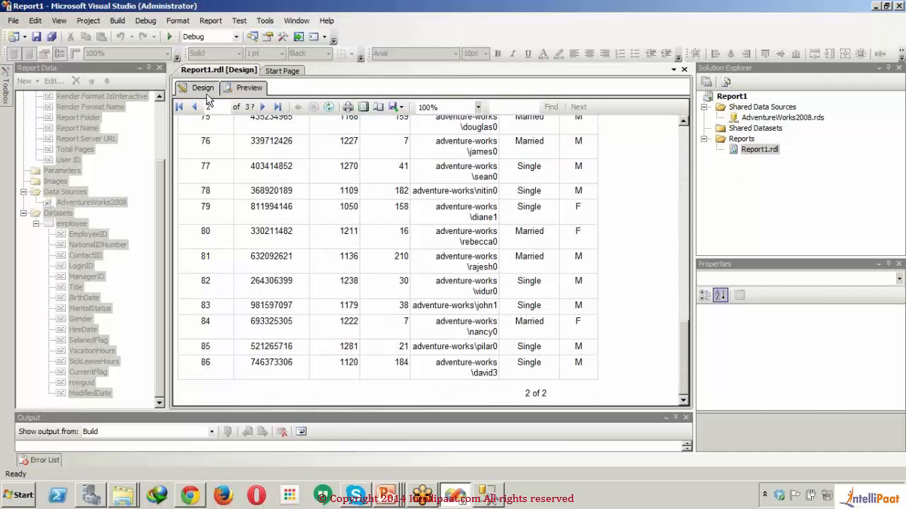
- Replace Globals!OverallPageNumber with the built-in field Globals!OverallTotalPages in the footer page number's expression and apply it
right_click(575, 207)
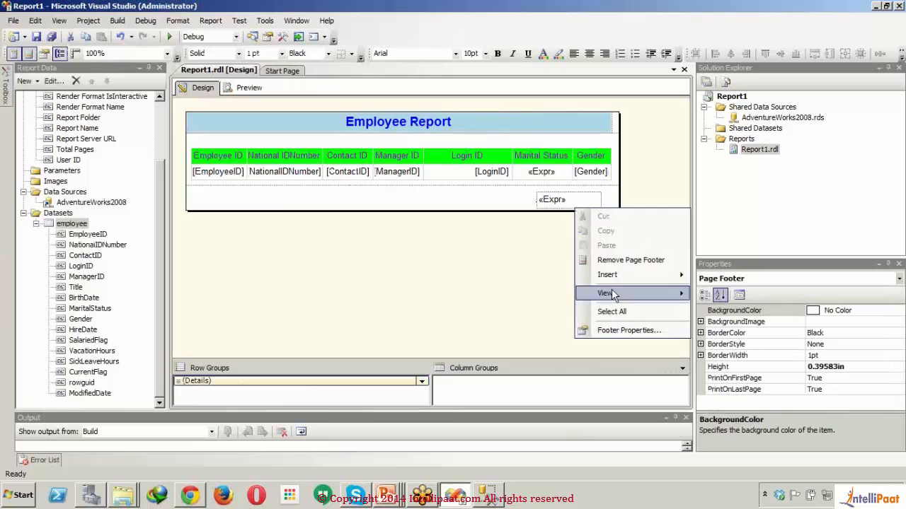
left_click(582, 200)
right_click(581, 200)
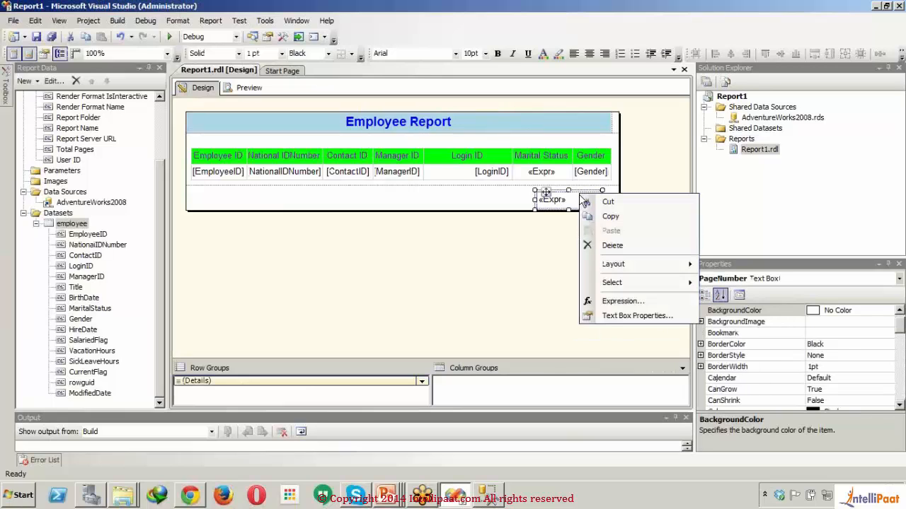
left_click(637, 306)
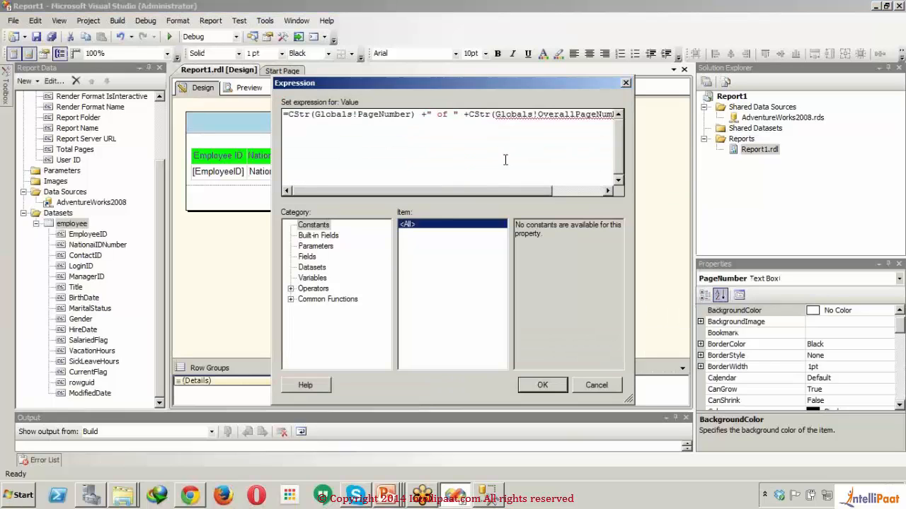
left_click_drag(445, 190, 494, 196)
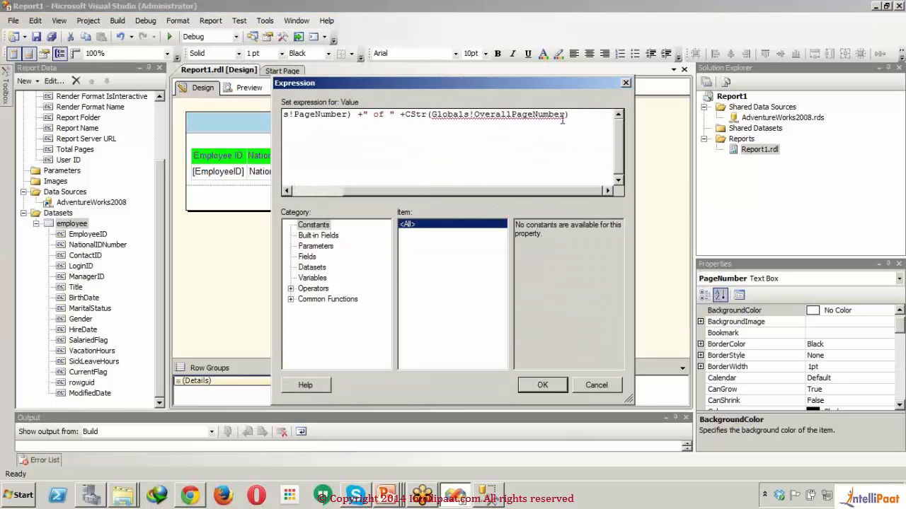
left_click_drag(567, 115, 434, 122)
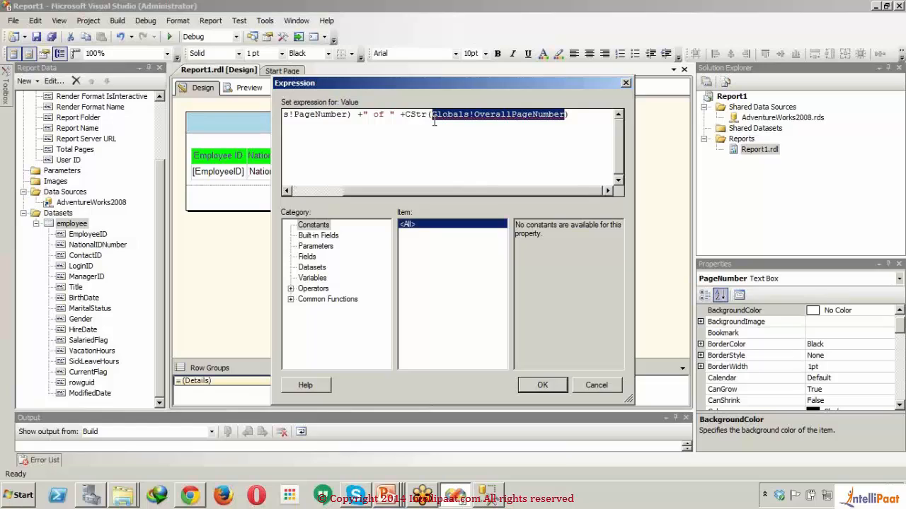
left_click(316, 235)
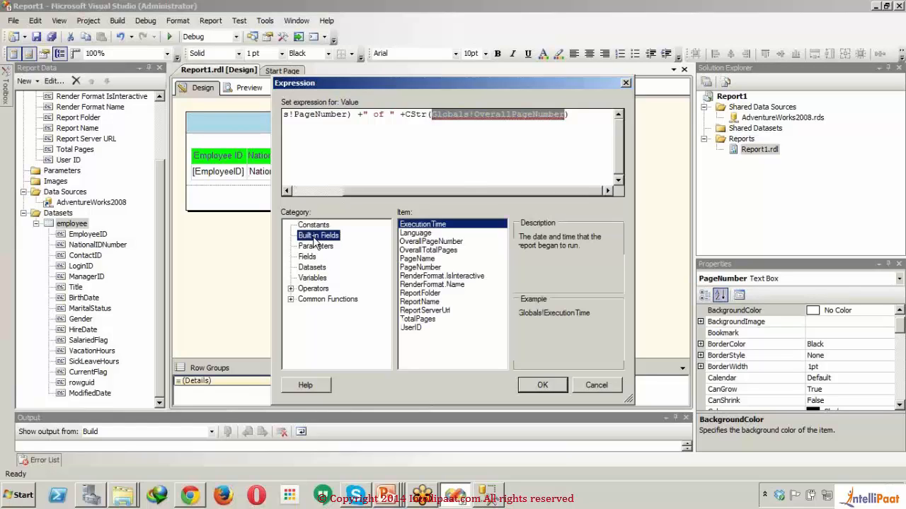
double_click(447, 251)
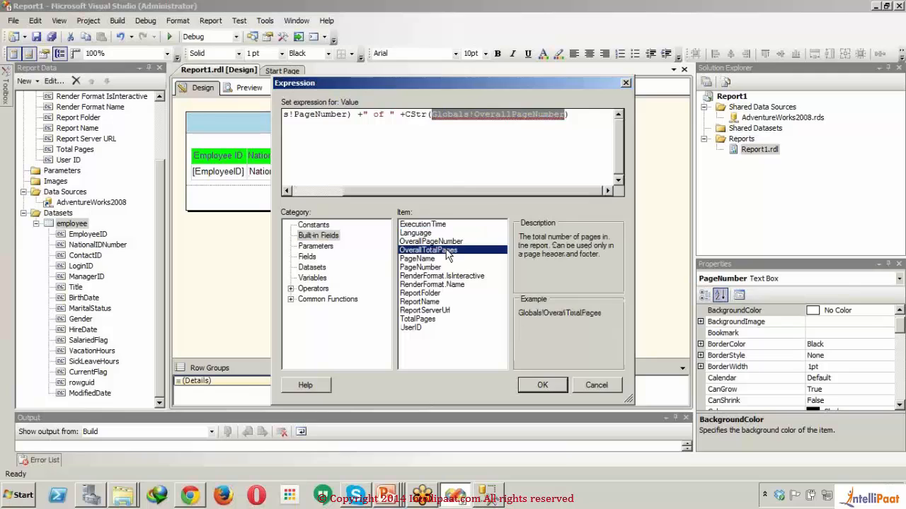
left_click(550, 386)
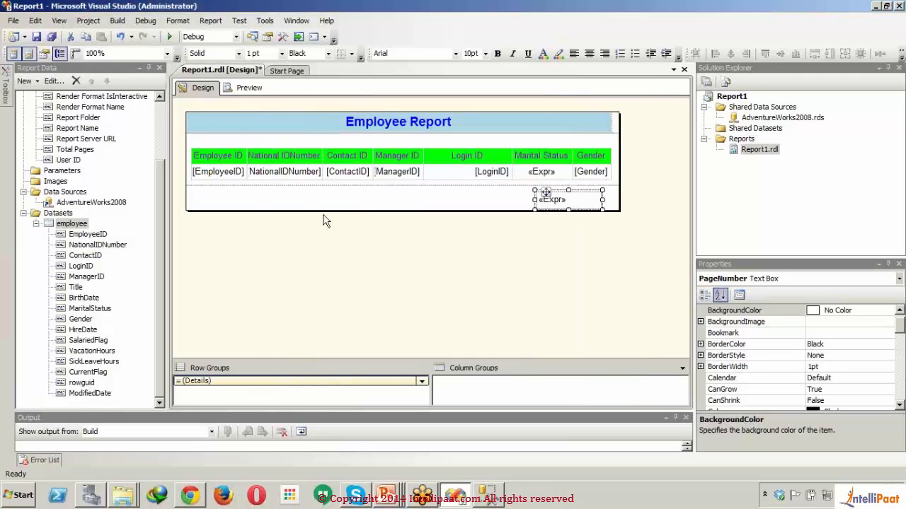
- Preview the report, check the page total in the first page's footer, and return to the report design
left_click(251, 88)
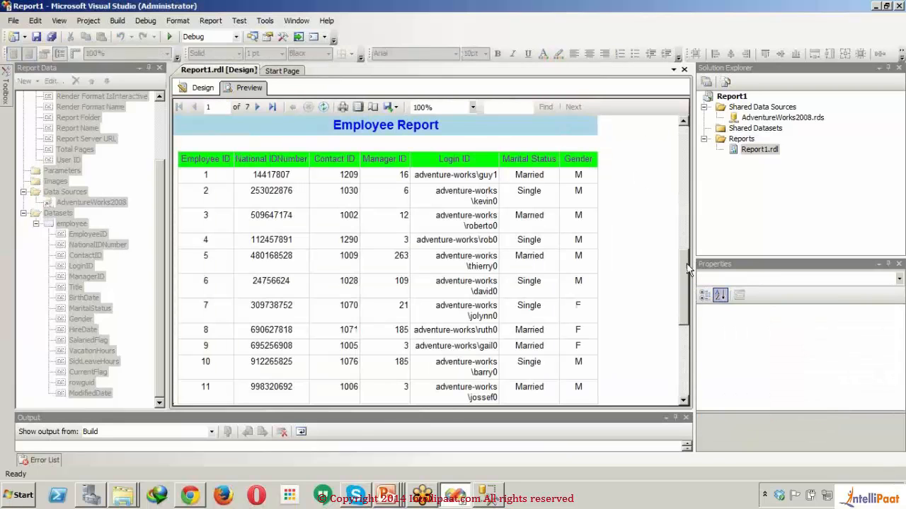
scroll(691, 341, "down", 10)
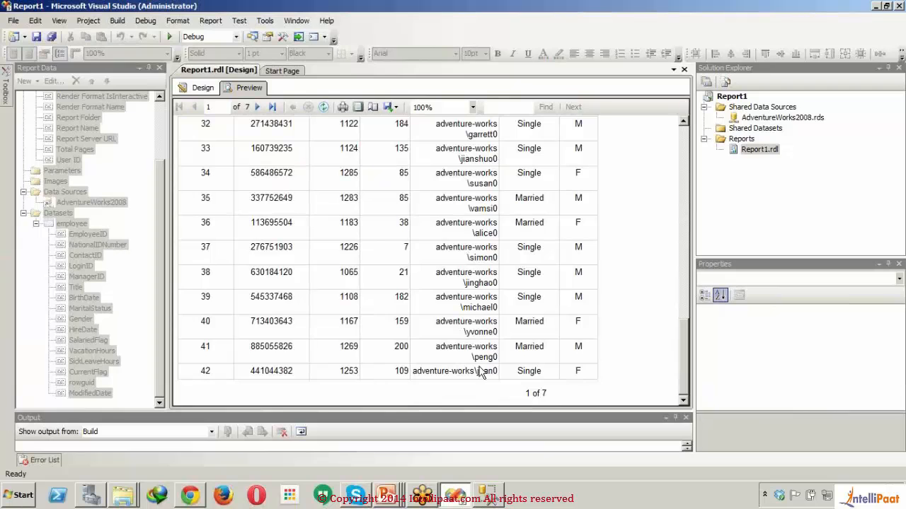
left_click(198, 88)
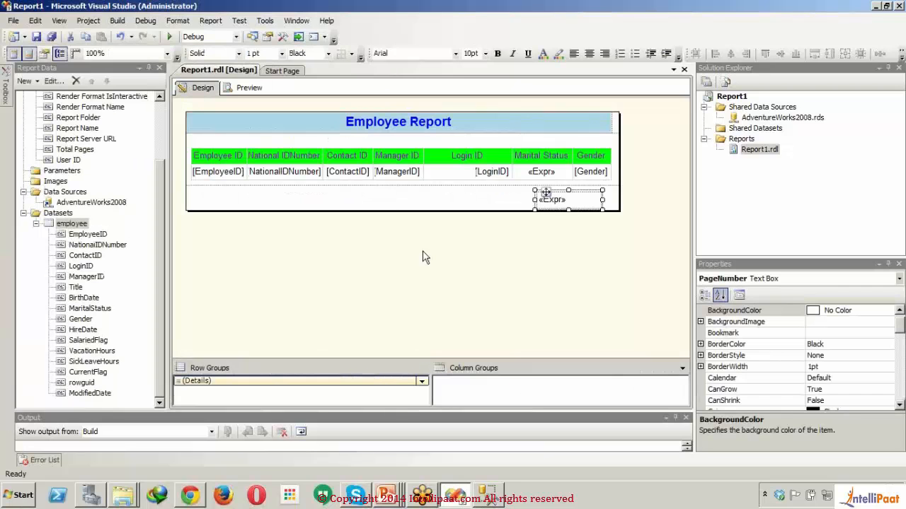
- Prefix the footer page number's expression with "Page "+ before CStr(Globals!PageNumber) and apply it
right_click(585, 201)
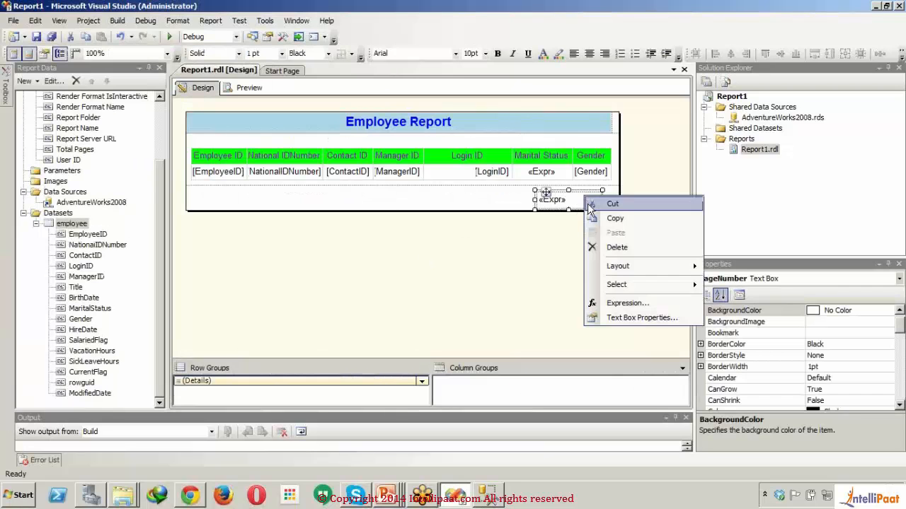
left_click(595, 290)
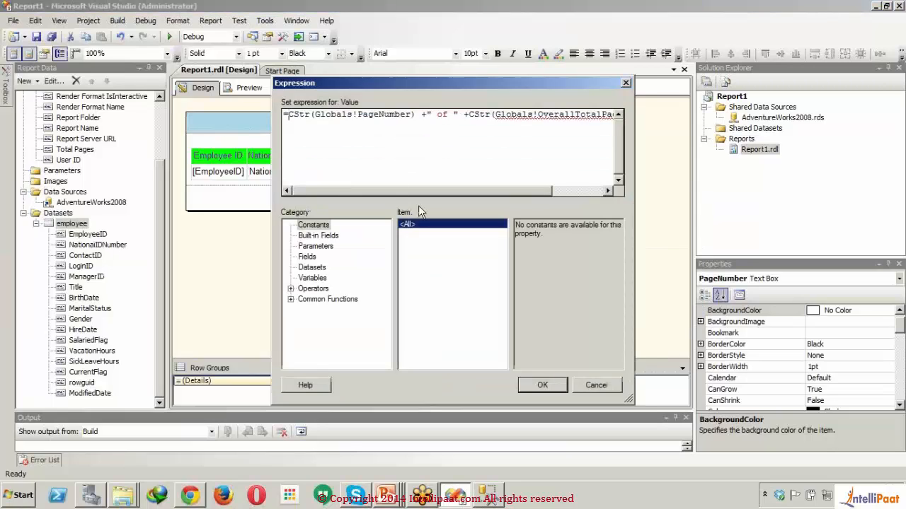
type("\"")
type("Page")
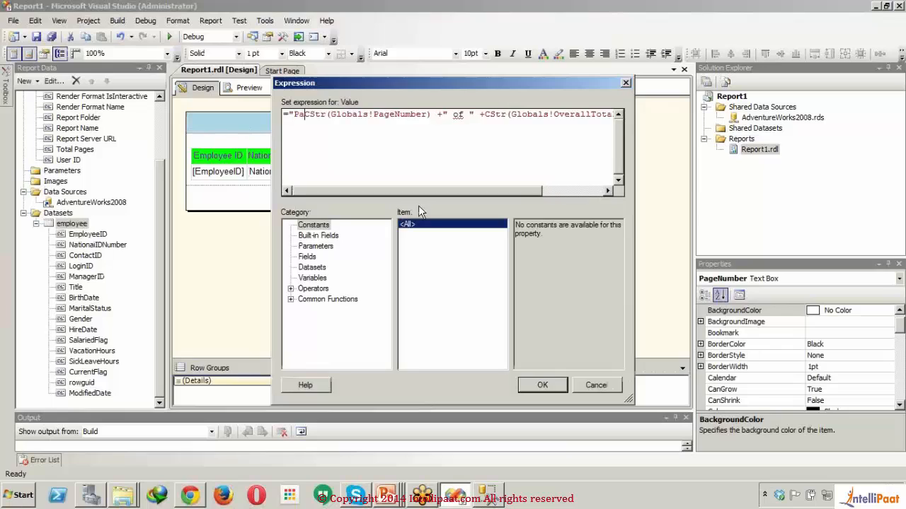
type(" \"")
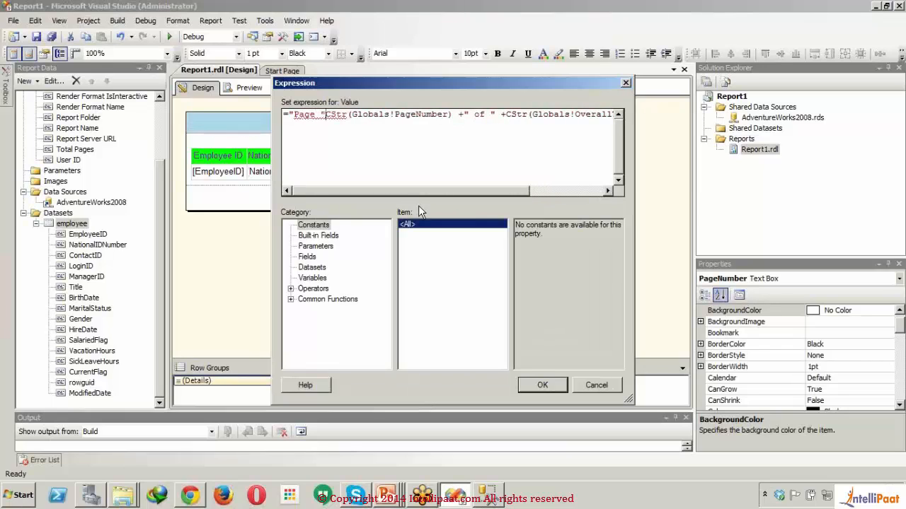
type("+")
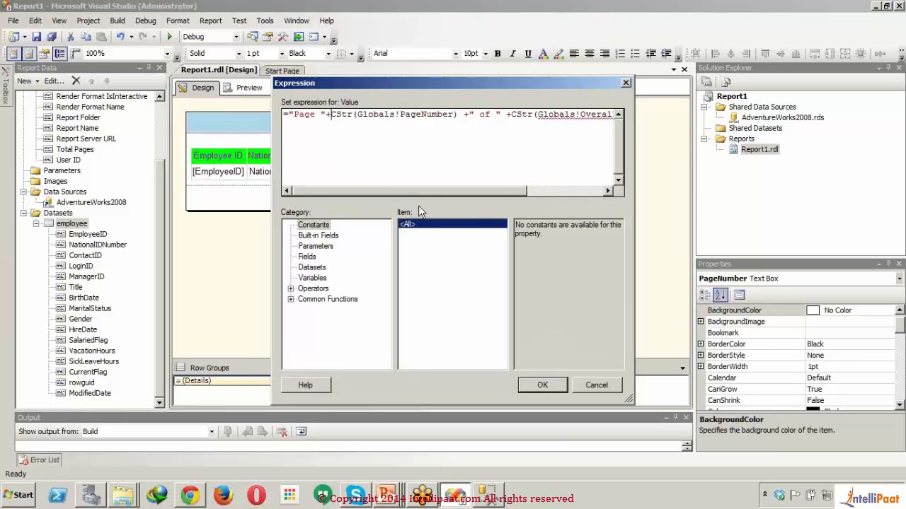
left_click(542, 383)
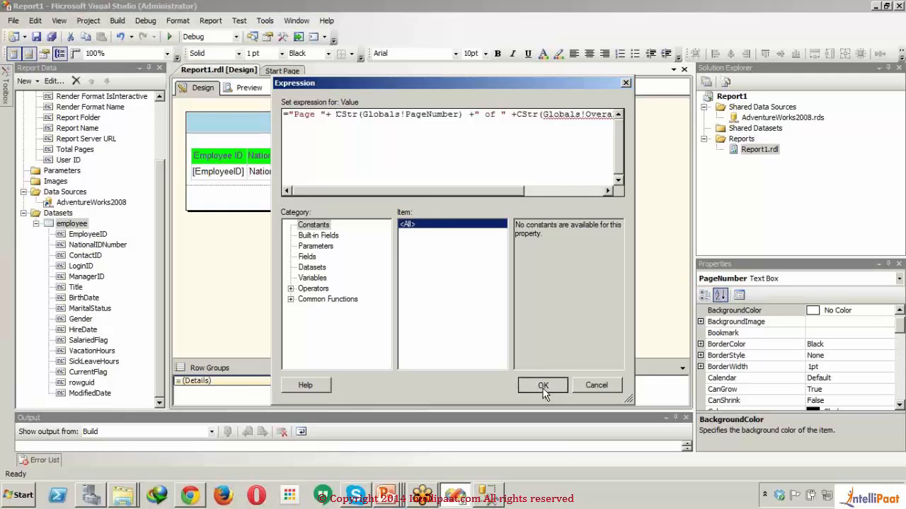
- Preview the report, check the "Page" prefix in the footers of the first two pages, and return to the report design
left_click(249, 89)
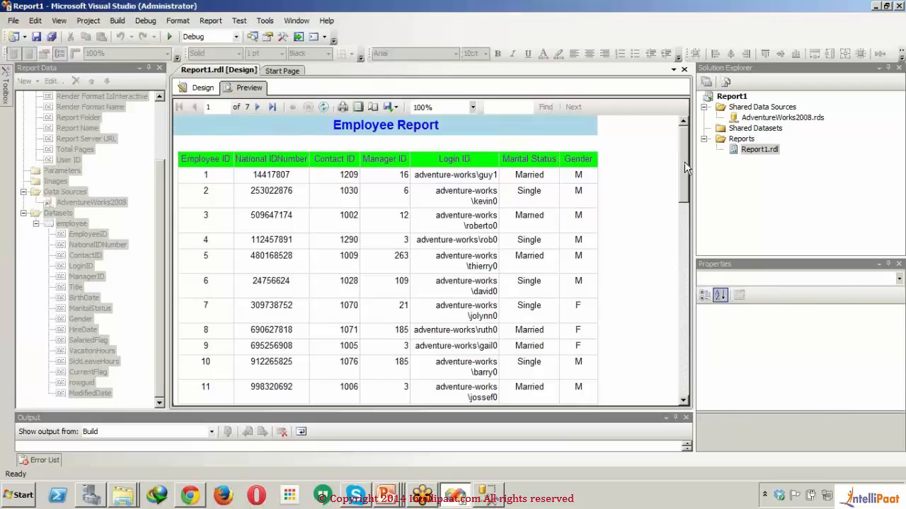
left_click_drag(684, 166, 684, 350)
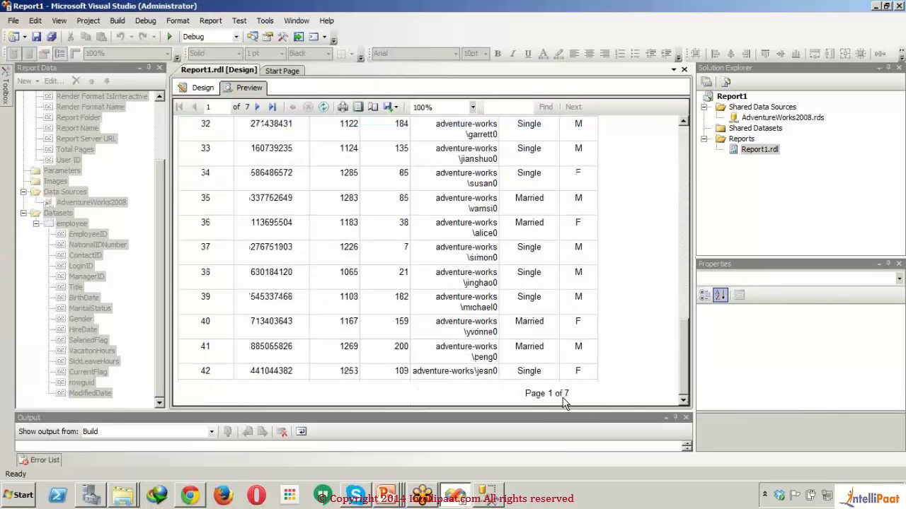
left_click(264, 106)
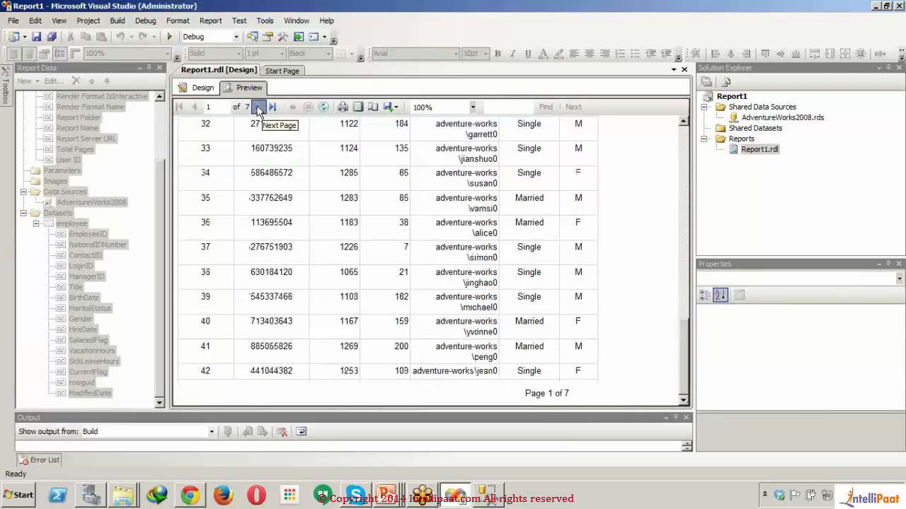
left_click_drag(683, 147, 681, 377)
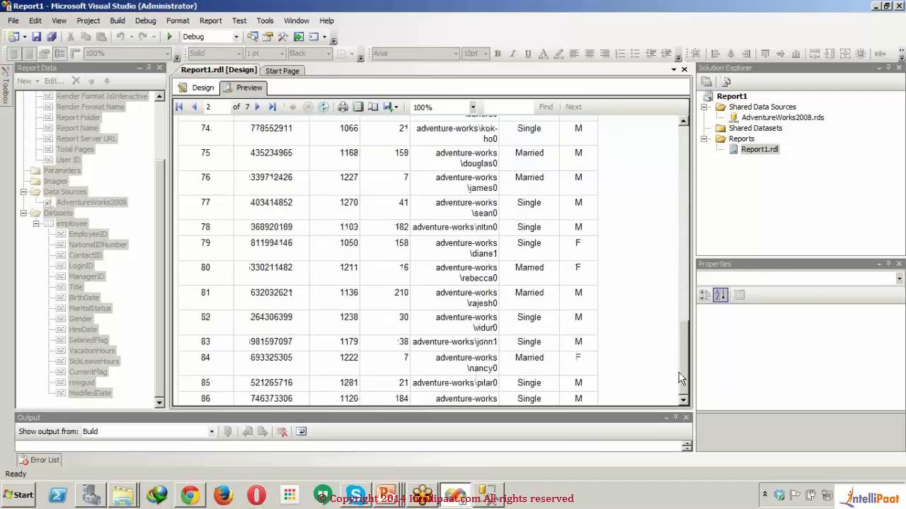
left_click(204, 94)
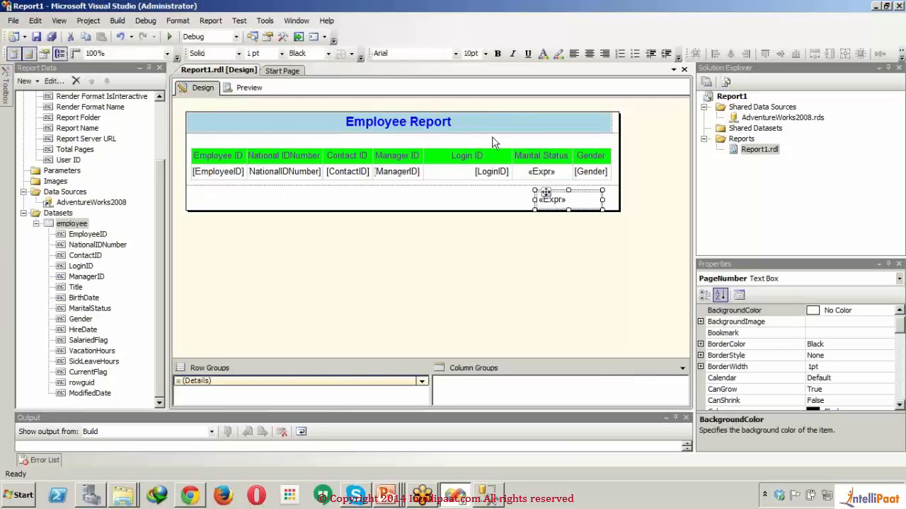
- Open the expression of the Gender detail cell and insert iif( before Fields!Gender.Value
double_click(591, 171)
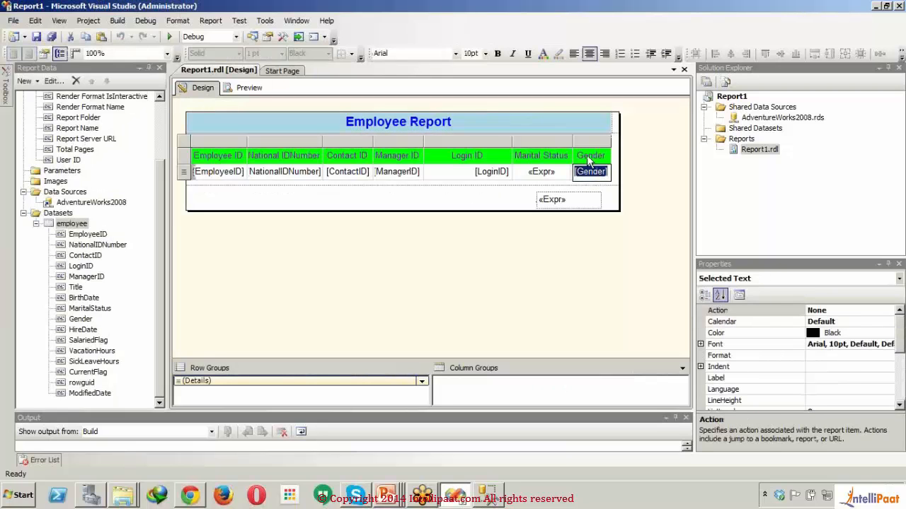
left_click(589, 156)
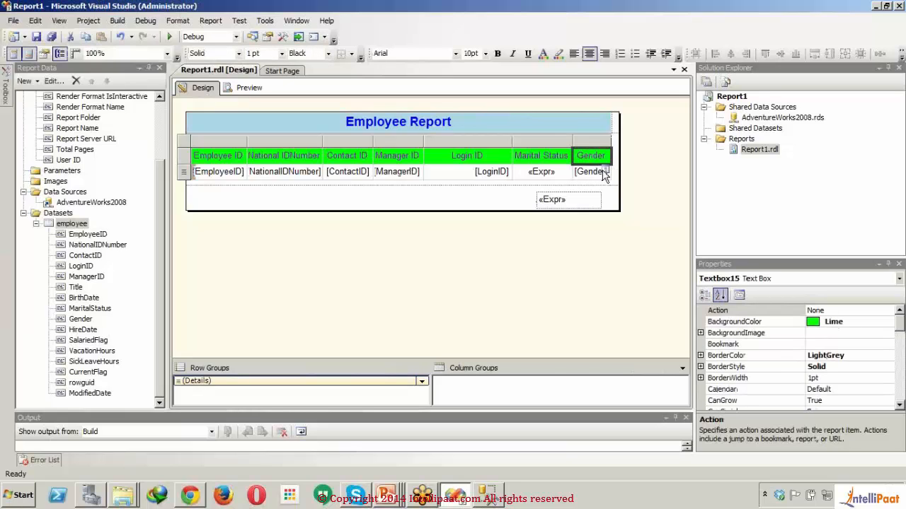
right_click(605, 175)
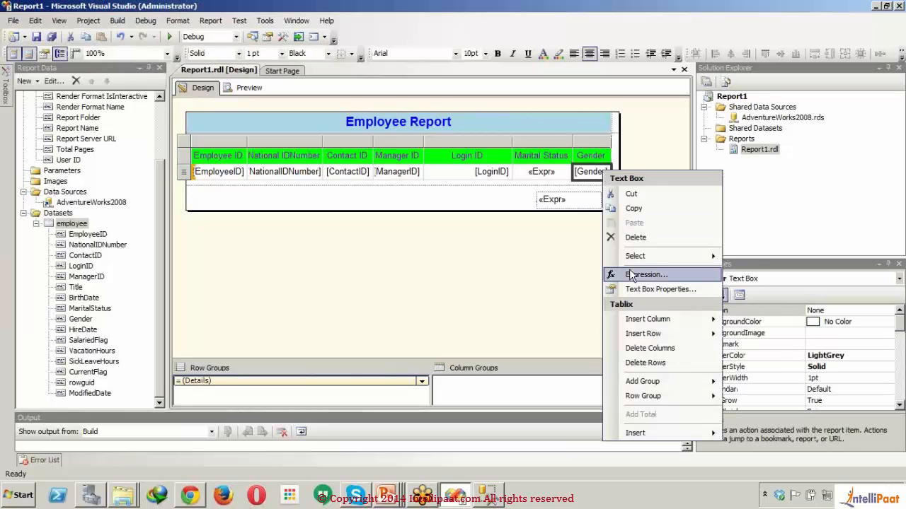
left_click(632, 275)
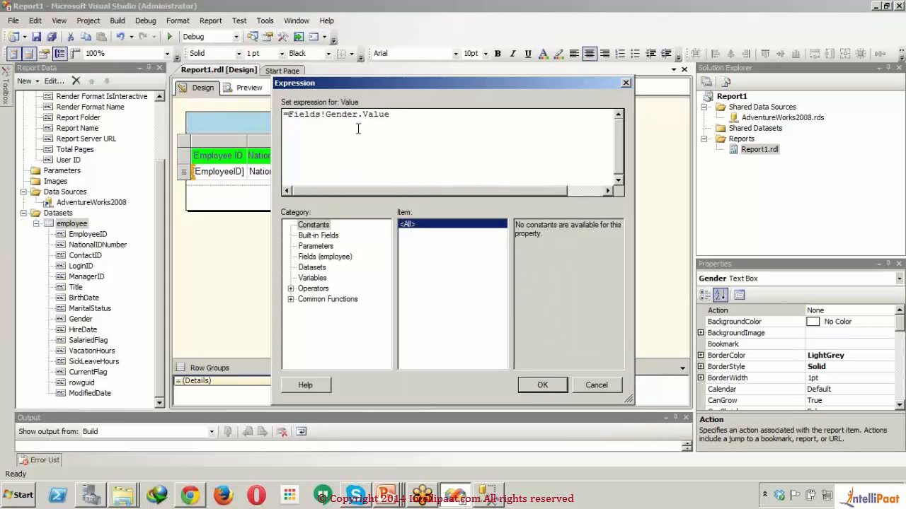
type("iif(")
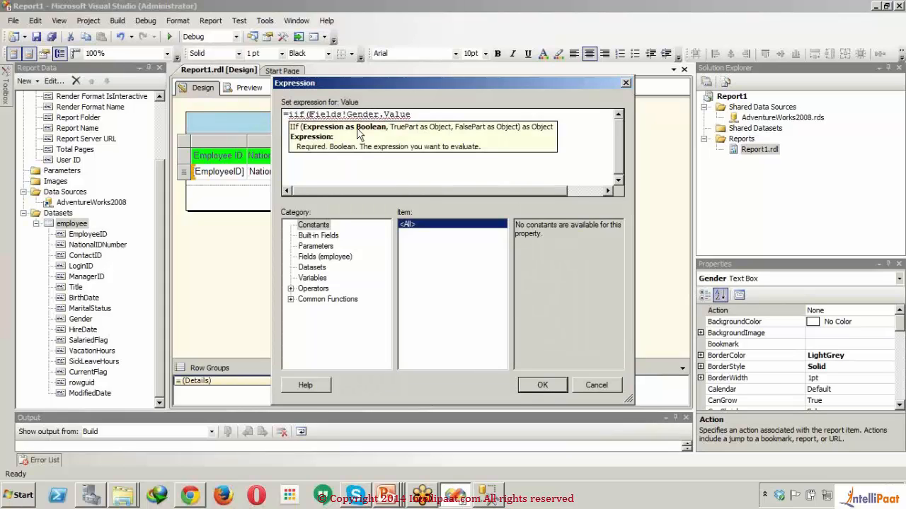
- Complete the iif condition with ="M" after Fields!Gender.Value and give "Male" as the true result
left_click(426, 114)
type("=")
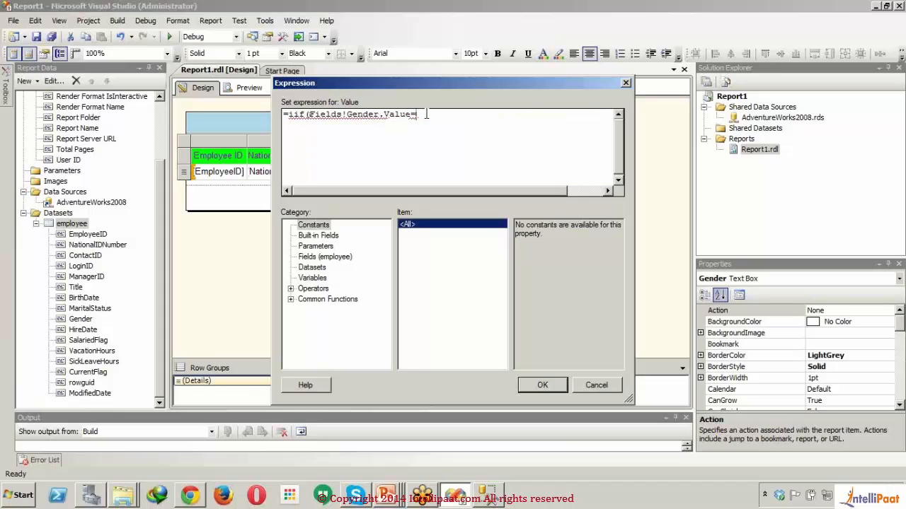
type("\"M\",M")
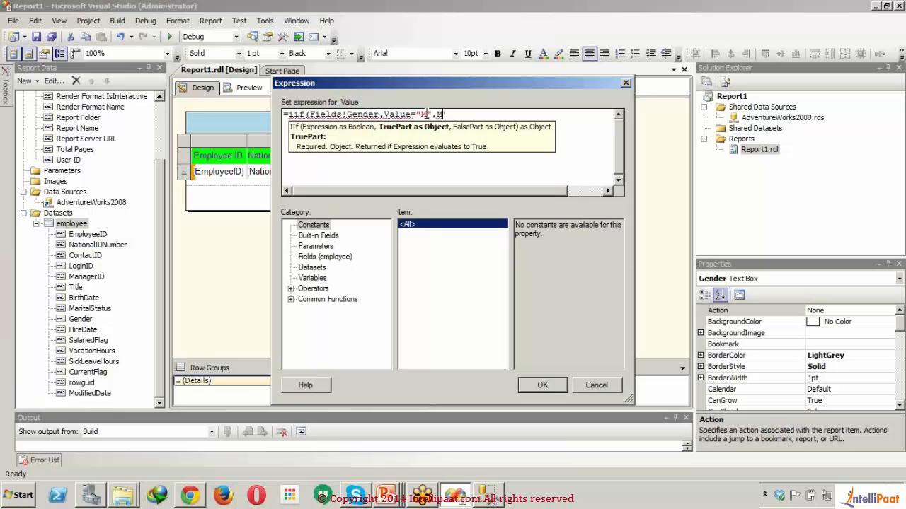
type("ale")
key("BackSpace")
key("BackSpace")
key("BackSpace")
key("BackSpace")
type("\"Male")
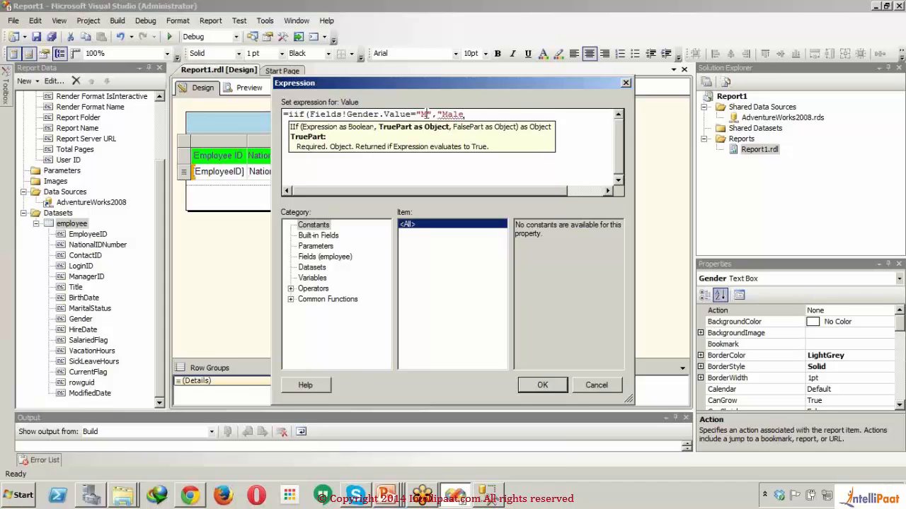
type("\",")
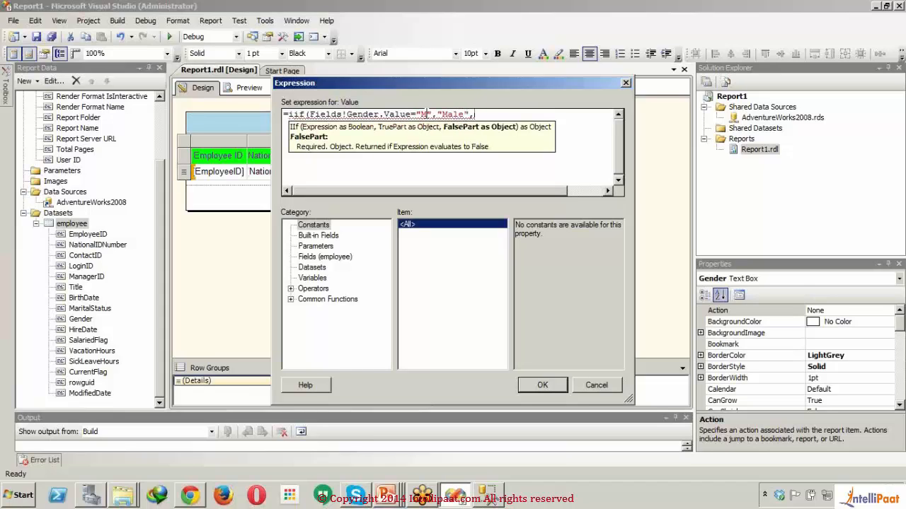
type("iif(")
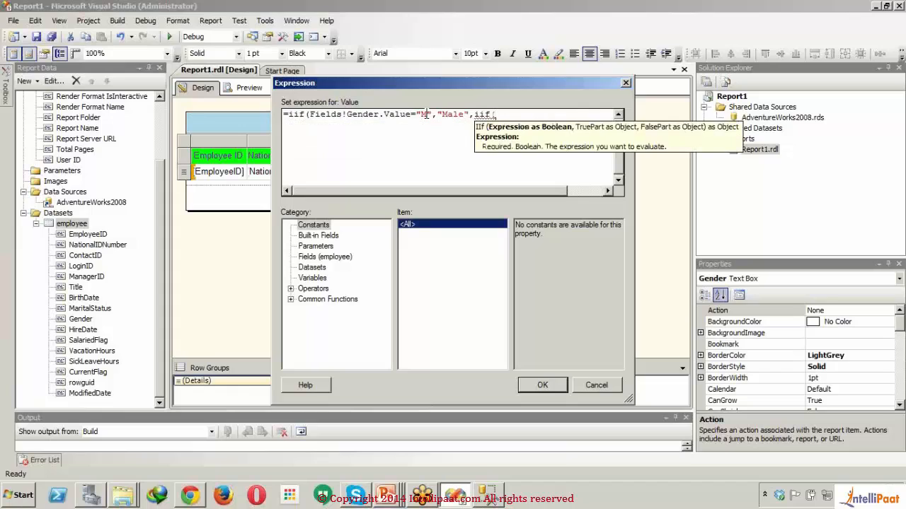
type("File")
- Nest a second iif( as the false part of the Gender expression, testing Fields!Gender.Value
key("BackSpace")
key("BackSpace")
type("eld")
key("BackSpace")
key("BackSpace")
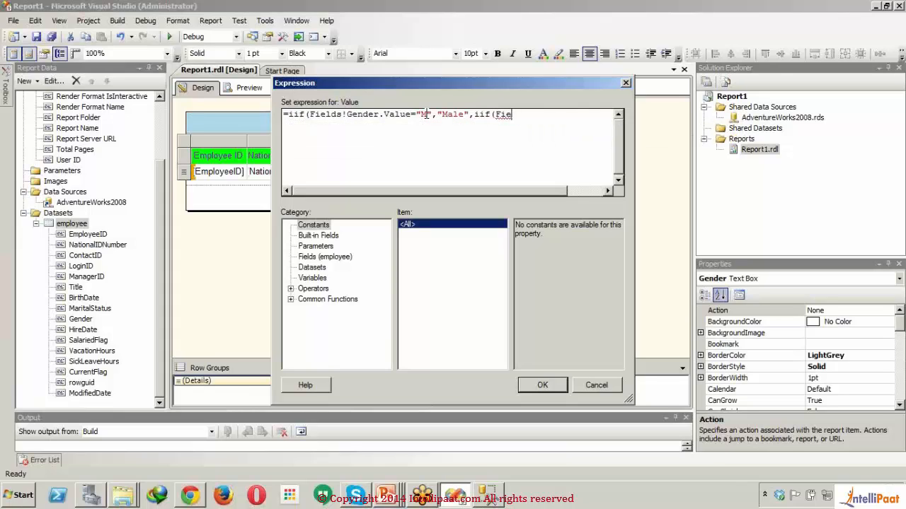
type("lds!Gender.")
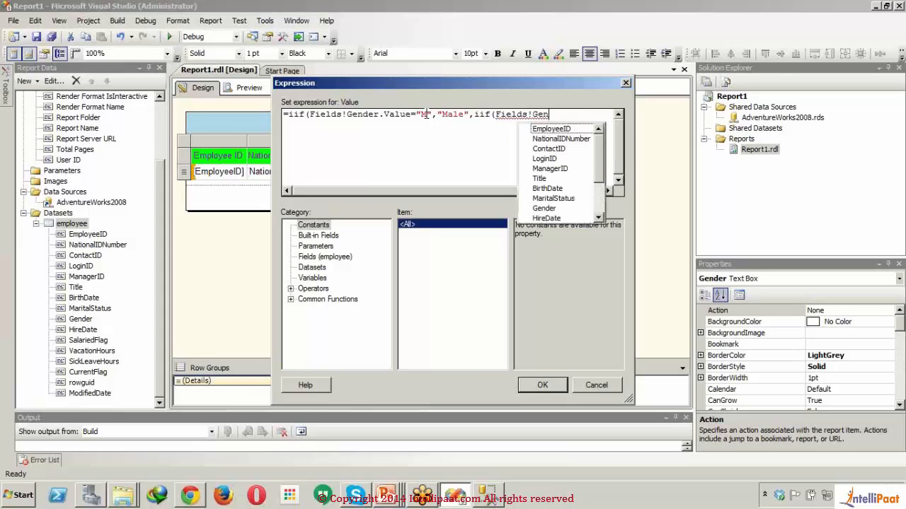
type("Value")
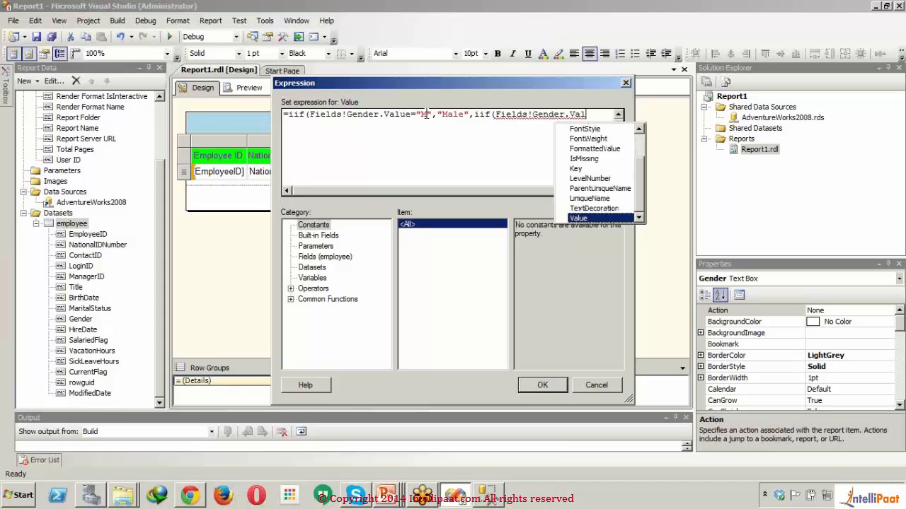
key("Tab")
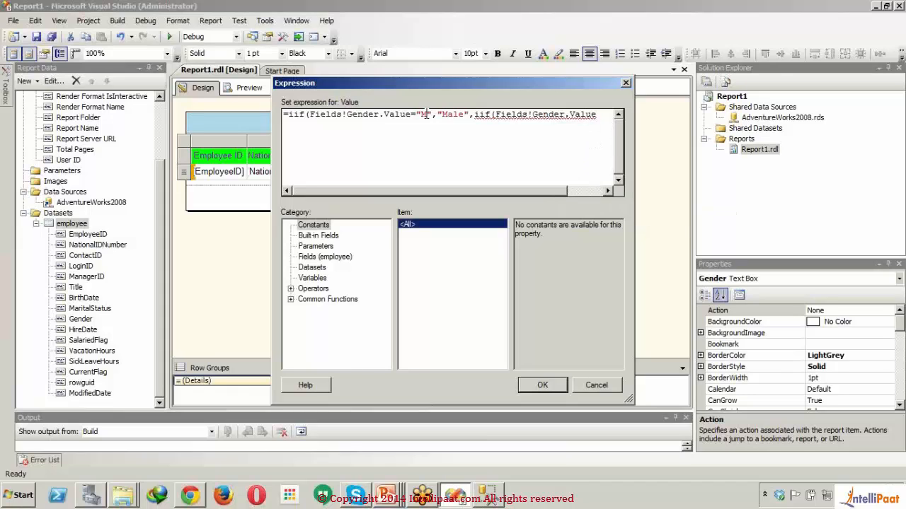
- Complete the nested iif condition with ="F" and give "Female" as its true result
type("=\"F\"")
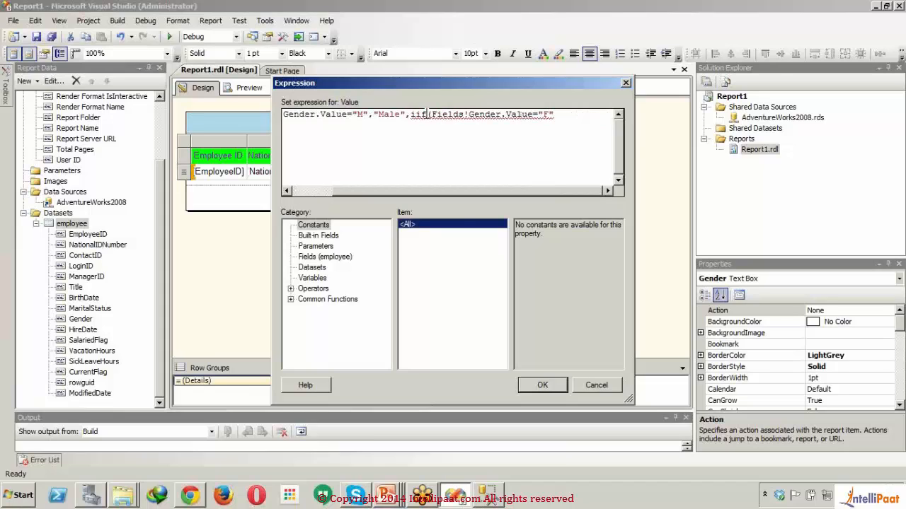
type(",")
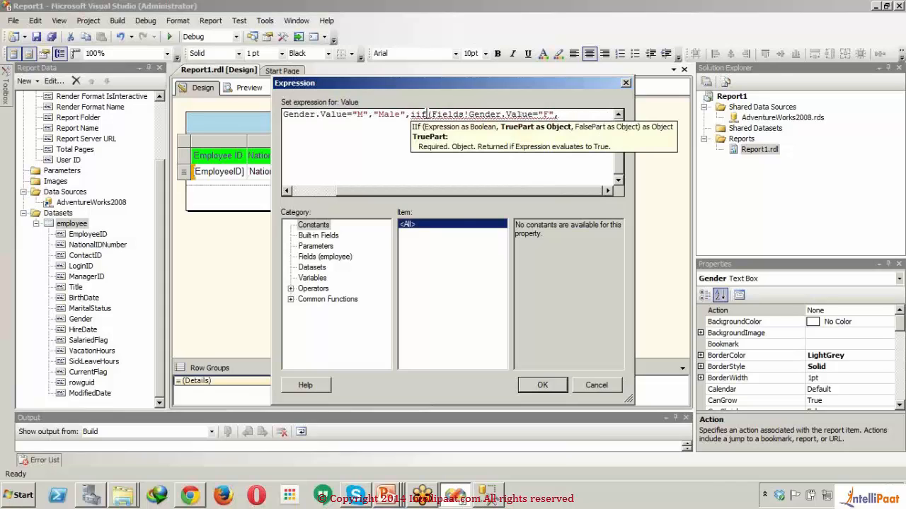
type("\"Female")
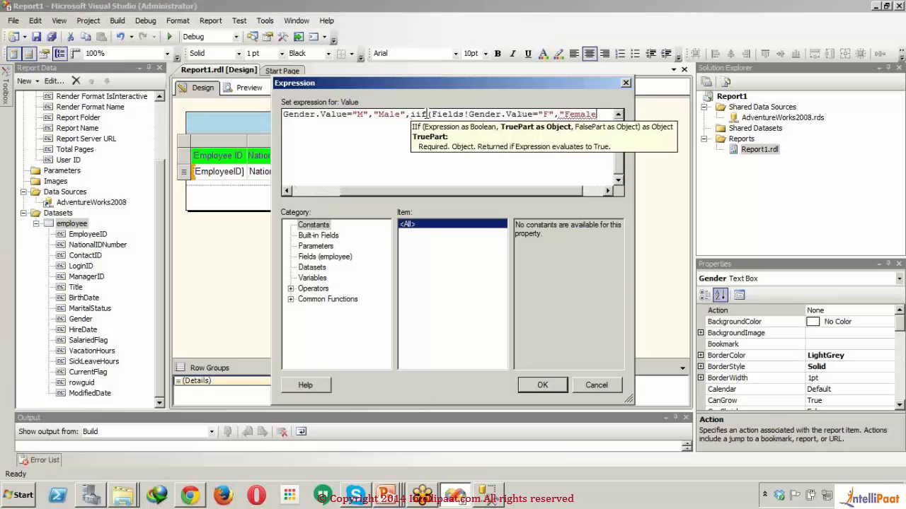
type("\",")
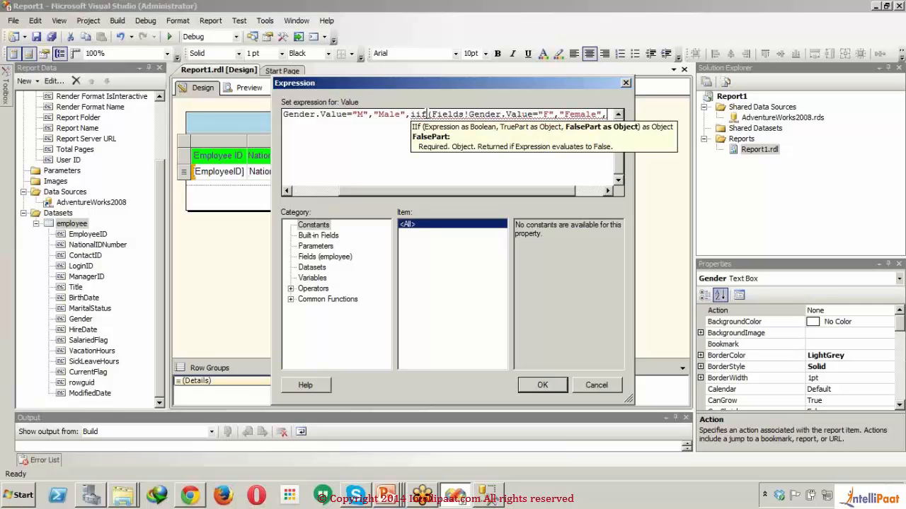
type("Fields")
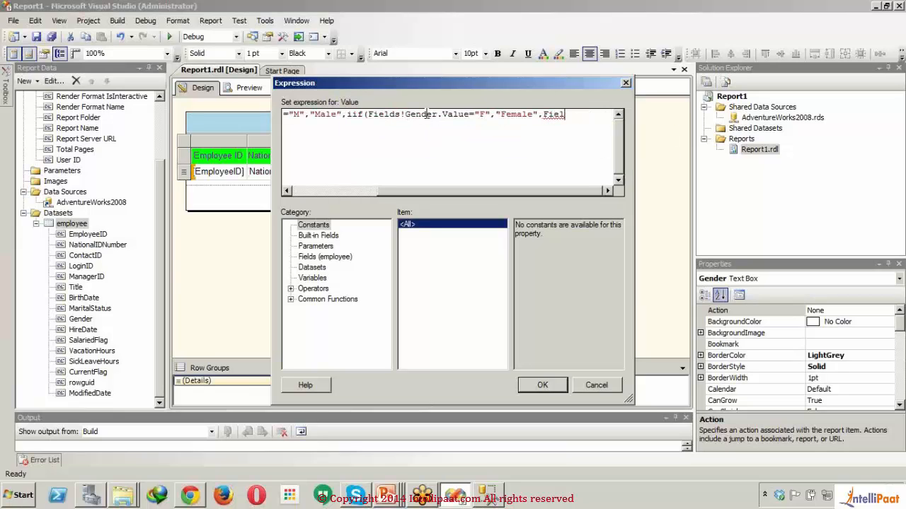
type("!")
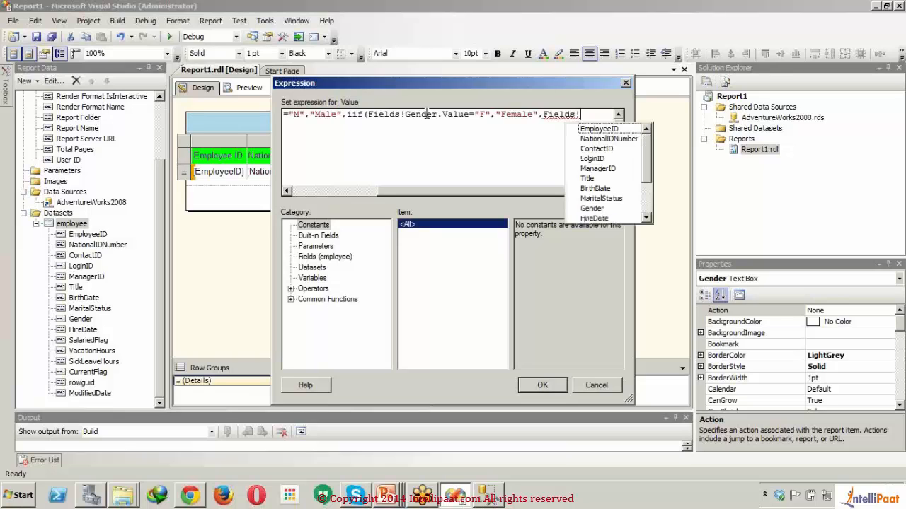
type("Gender.")
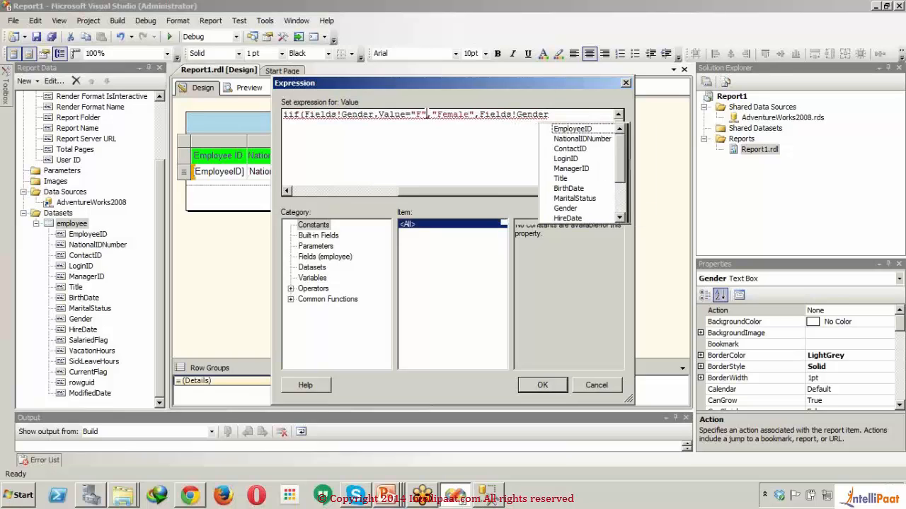
type("Value)")
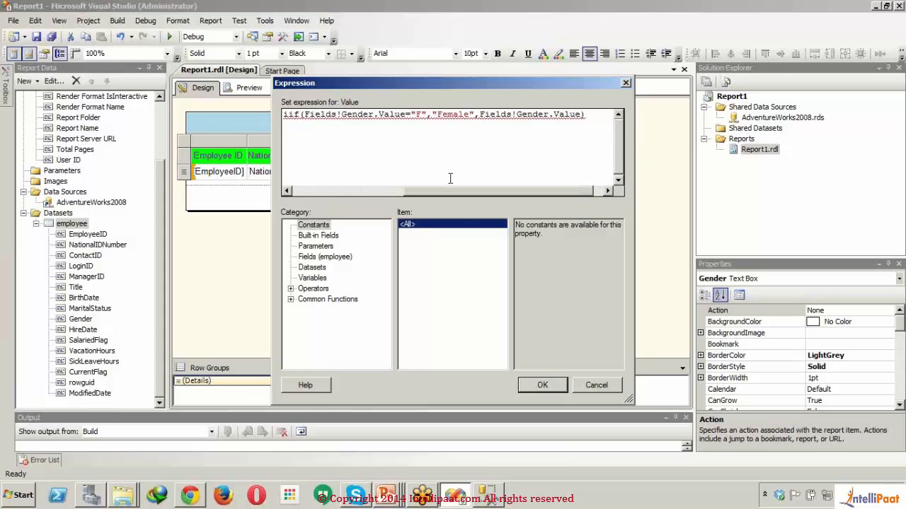
- Give Fields!Gender.Value as the nested iif's false result, close both parentheses and apply the Gender expression
left_click_drag(463, 192, 574, 185)
type(")")
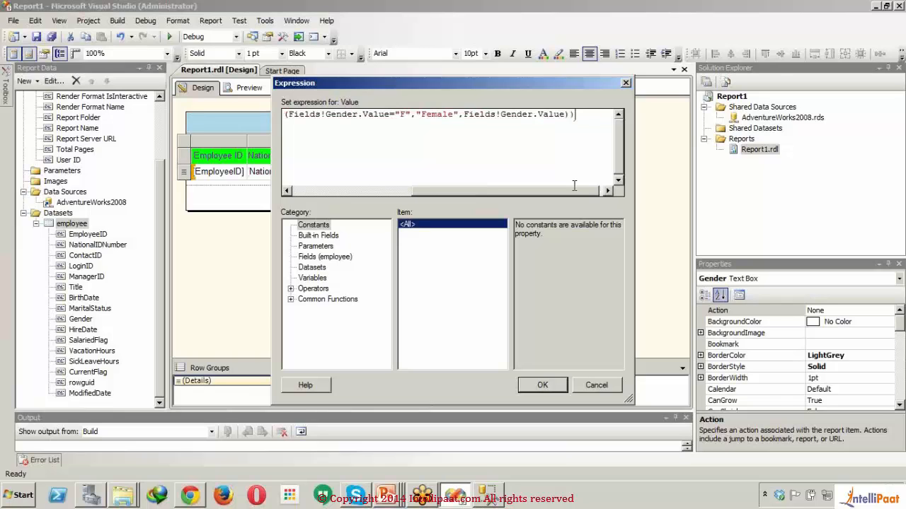
left_click(543, 386)
left_click(378, 269)
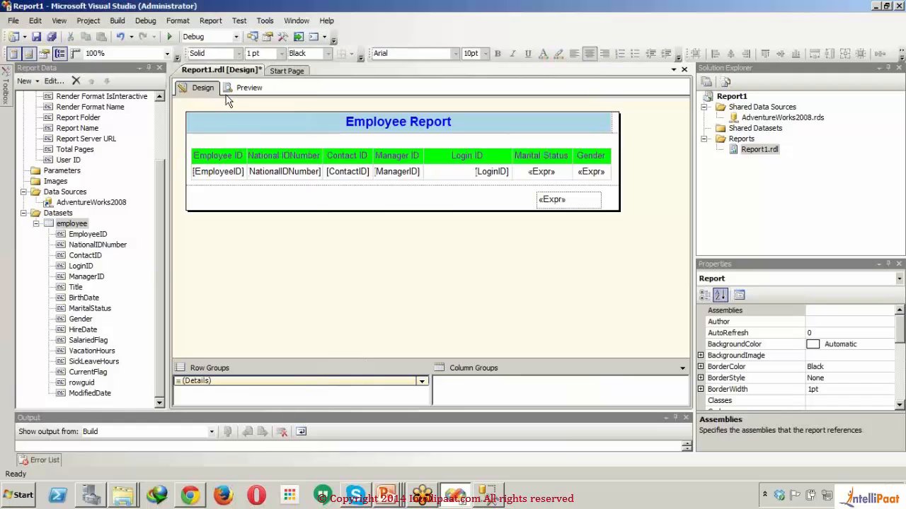
- Preview the report, check the Gender labels down the first page, and return to the report design
left_click(233, 89)
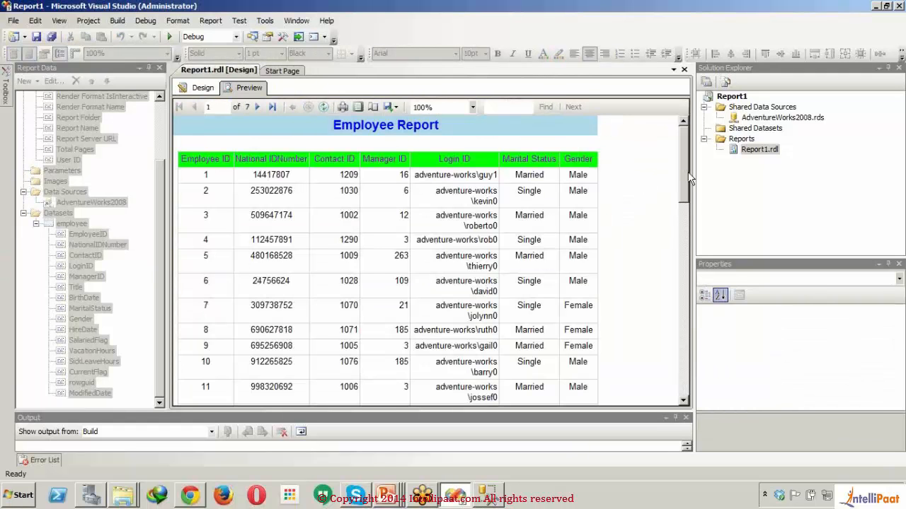
left_click_drag(690, 179, 684, 419)
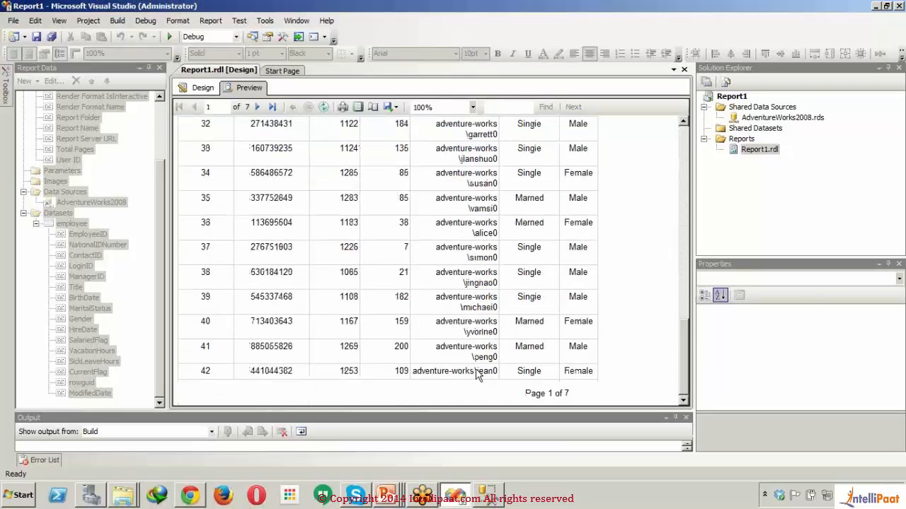
left_click_drag(682, 187, 681, 142)
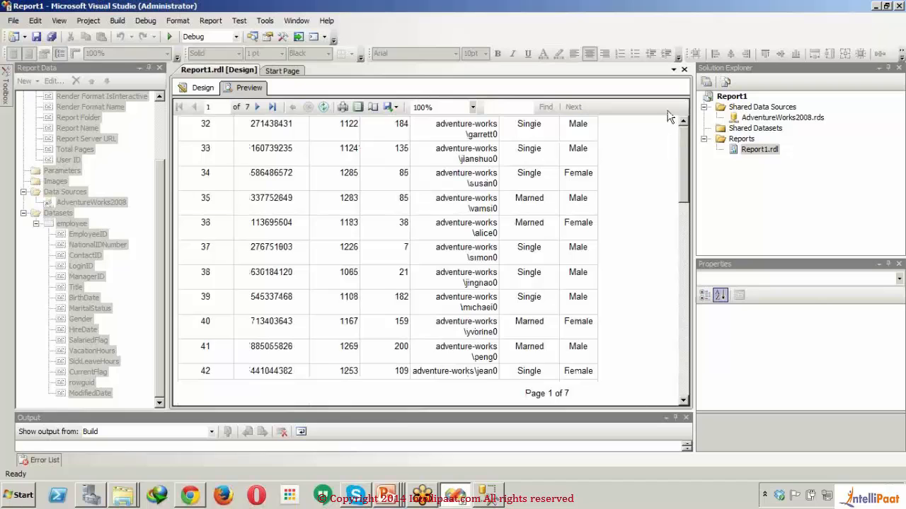
left_click(200, 92)
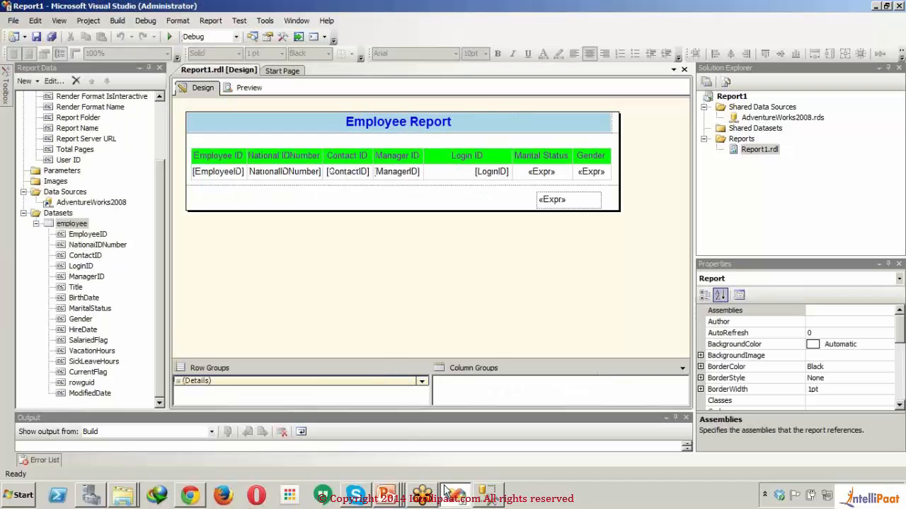
mouse_move(422, 494)
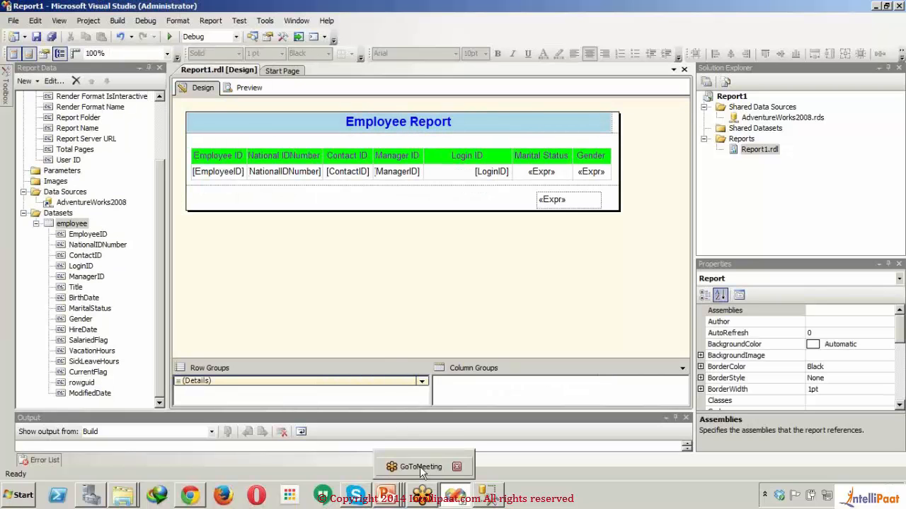
left_click(421, 473)
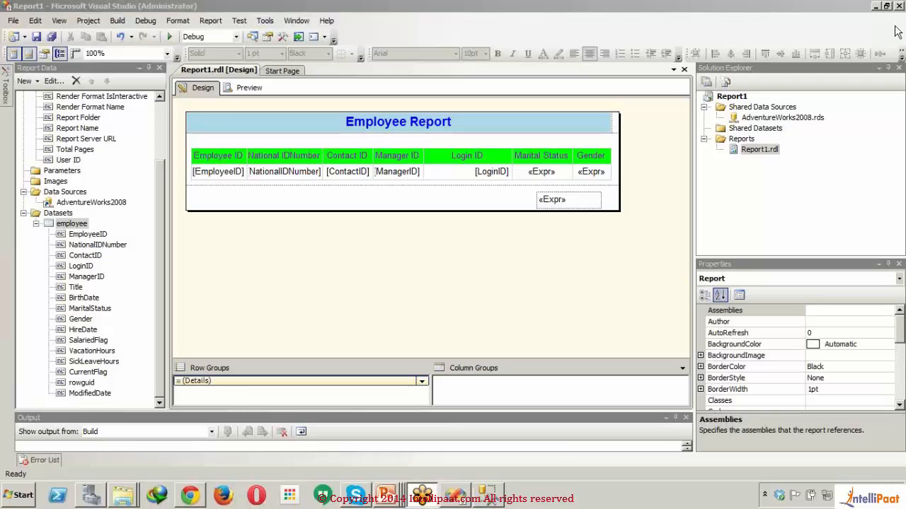
- Preview the report again to review the Marital Status and Gender columns, and return to the report design
left_click(239, 88)
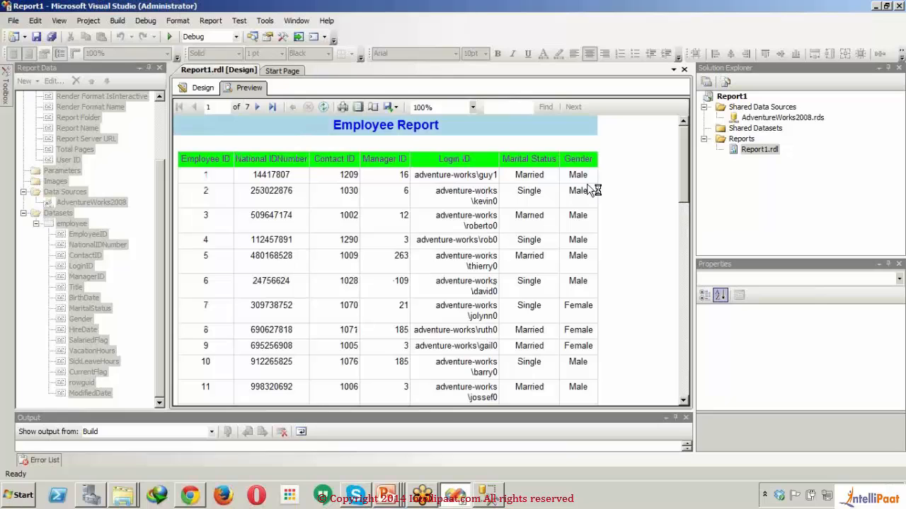
left_click_drag(683, 140, 687, 163)
left_click(198, 91)
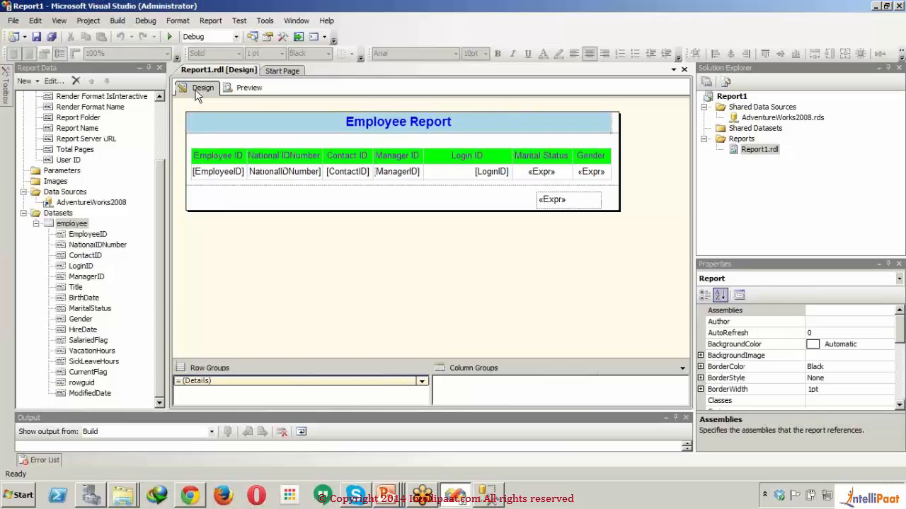
left_click(198, 91)
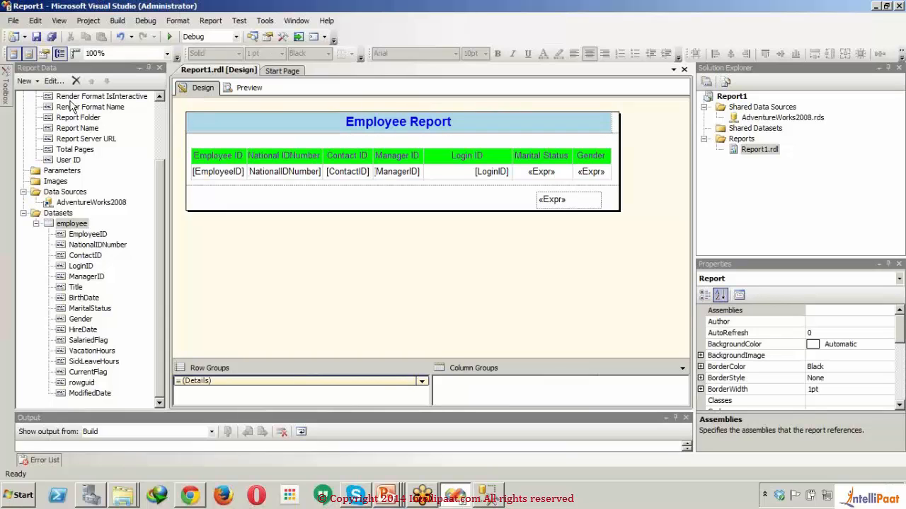
- Collapse the datasets, add a new report parameter and set its data type to Integer
left_click(24, 213)
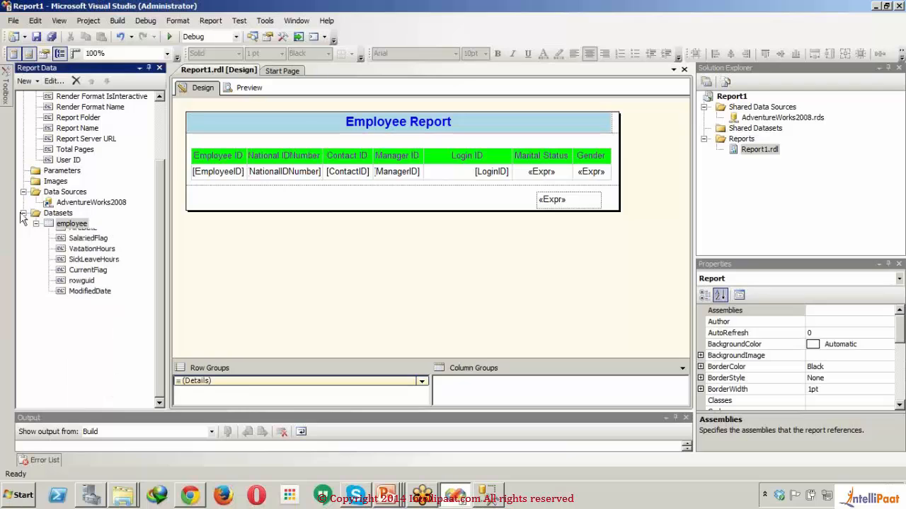
left_click(61, 246)
right_click(61, 248)
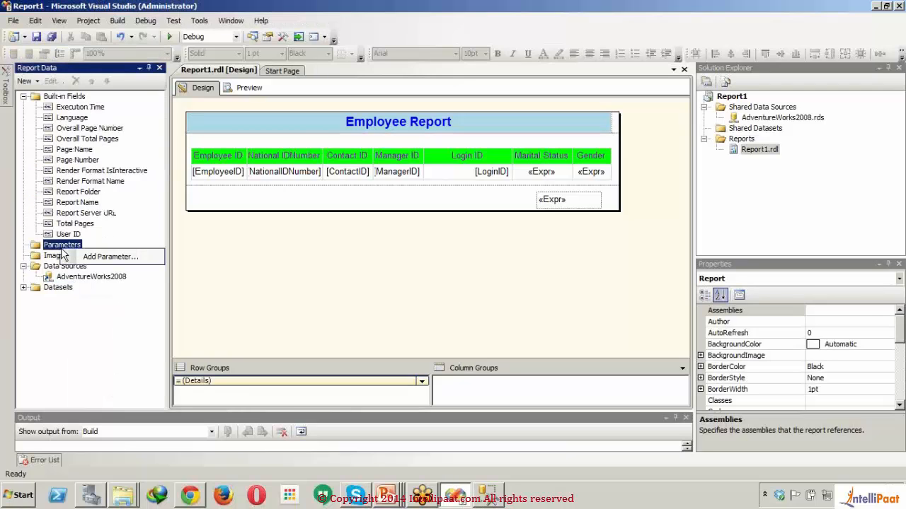
left_click(74, 256)
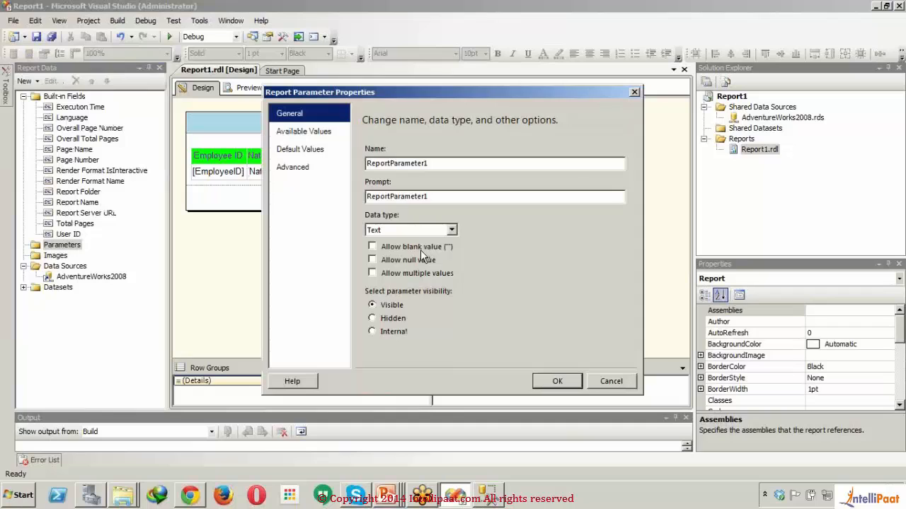
left_click(438, 234)
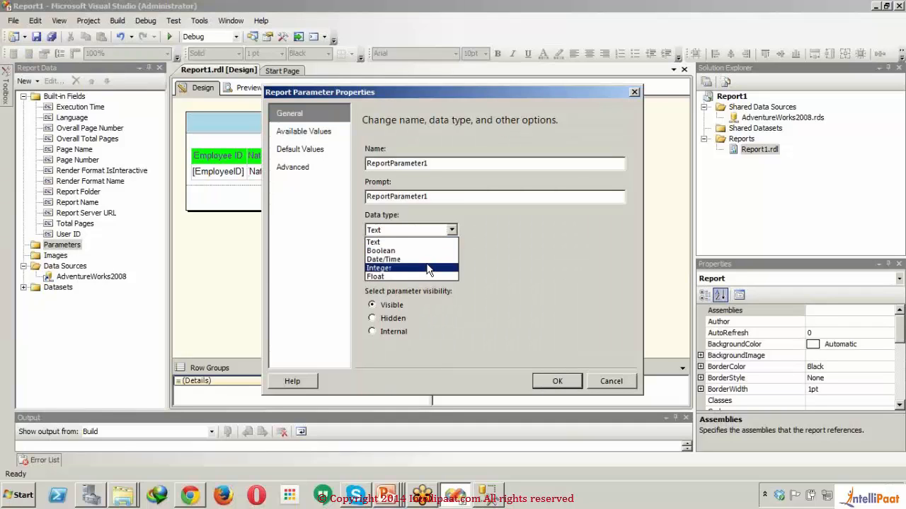
left_click(427, 267)
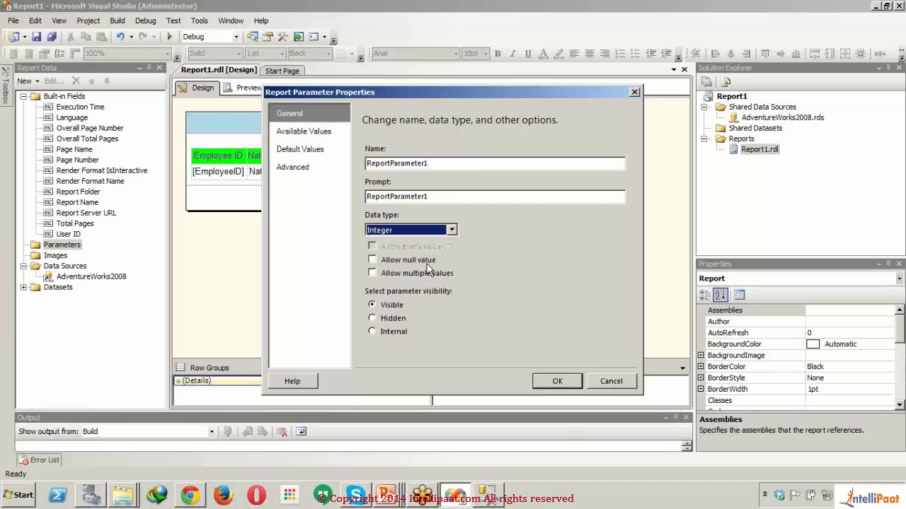
- Set both the name and the prompt of the new report parameter to Manager ID
double_click(472, 163)
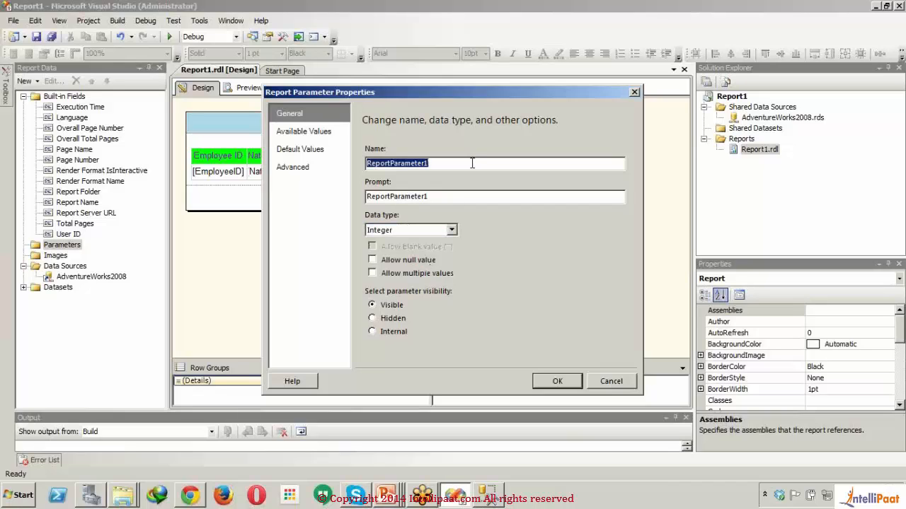
type("Manga")
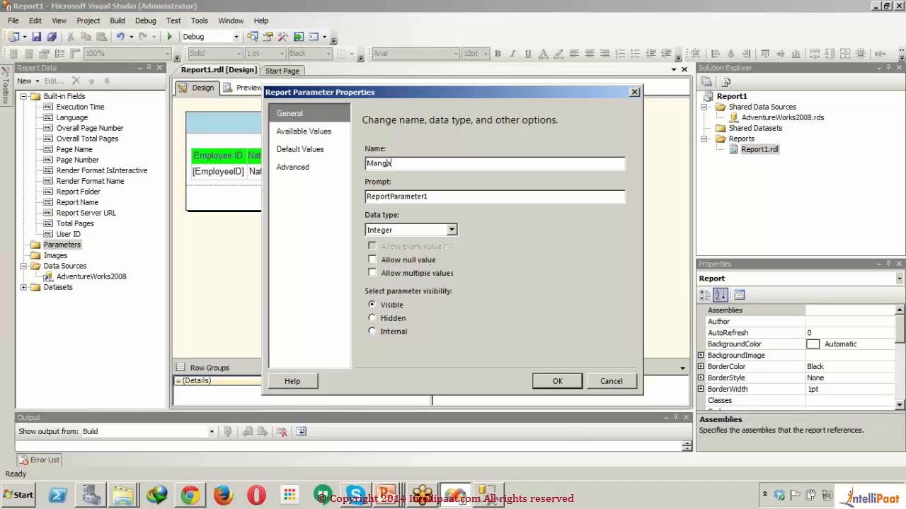
type("er ID")
left_click(480, 198)
key("BackSpace")
key("BackSpace")
key("BackSpace")
key("BackSpace")
key("BackSpace")
key("BackSpace")
key("BackSpace")
key("BackSpace")
key("BackSpace")
key("BackSpace")
key("BackSpace")
key("BackSpace")
key("BackSpace")
key("BackSpace")
key("BackSpace")
key("BackSpace")
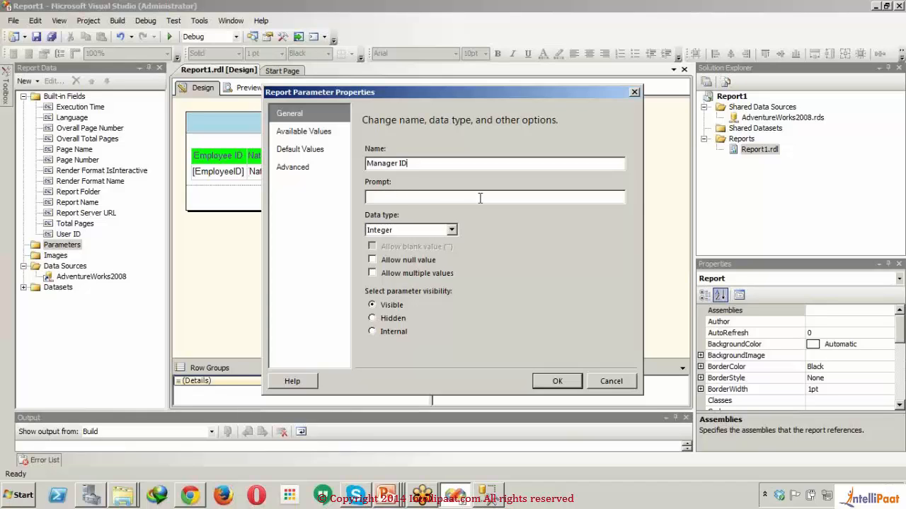
type("Manager ID")
- Specify 16 as the default value of the Manager ID report parameter
left_click(307, 133)
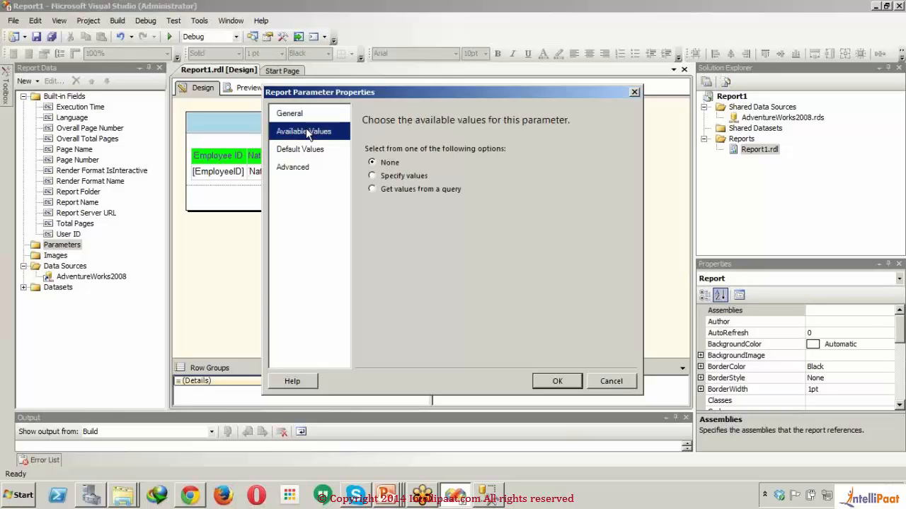
left_click(315, 153)
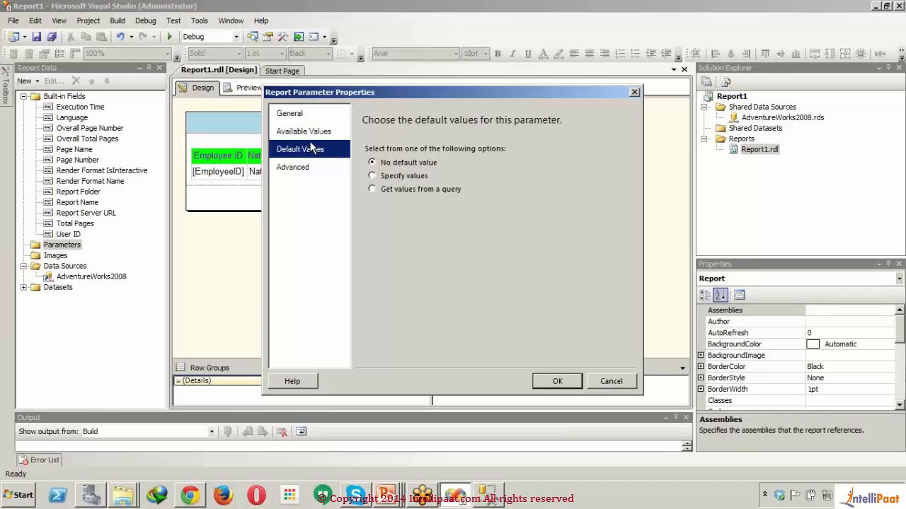
left_click(372, 176)
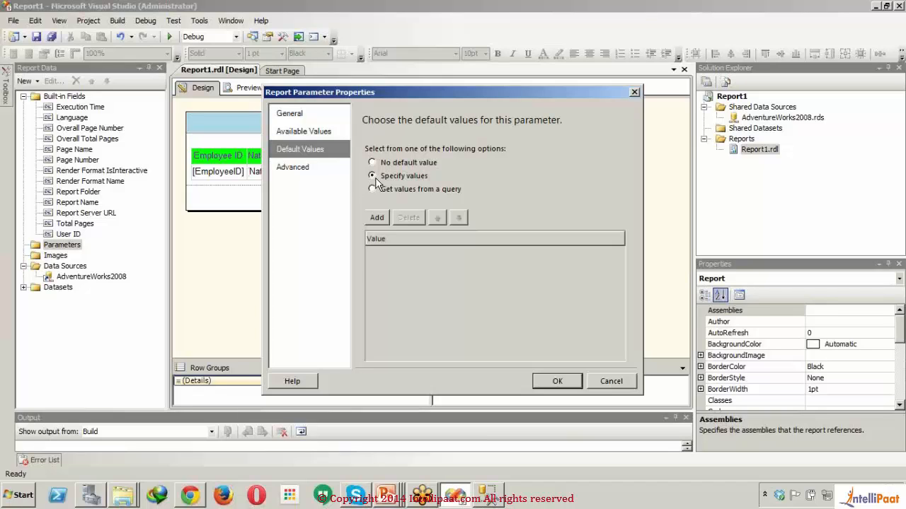
left_click(381, 217)
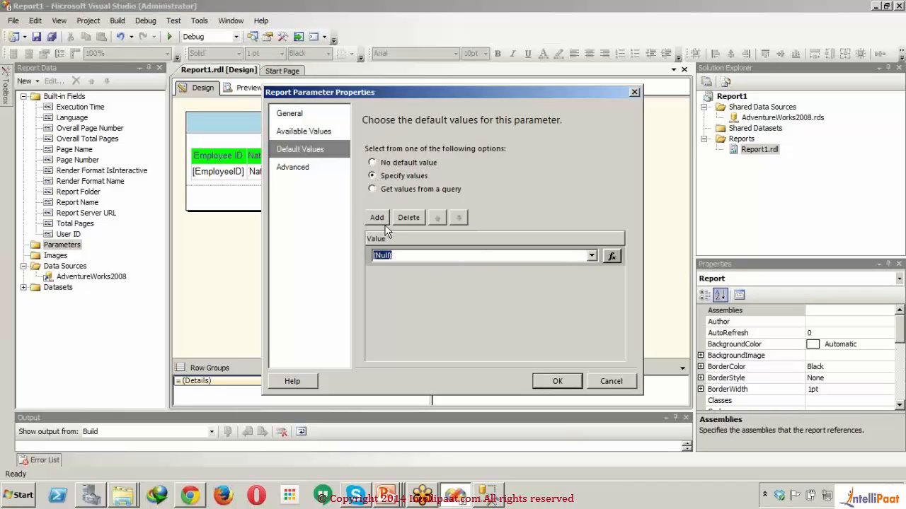
type("16")
- Remove the space from the parameter name so it reads ManagerID, and save the parameter
left_click(552, 381)
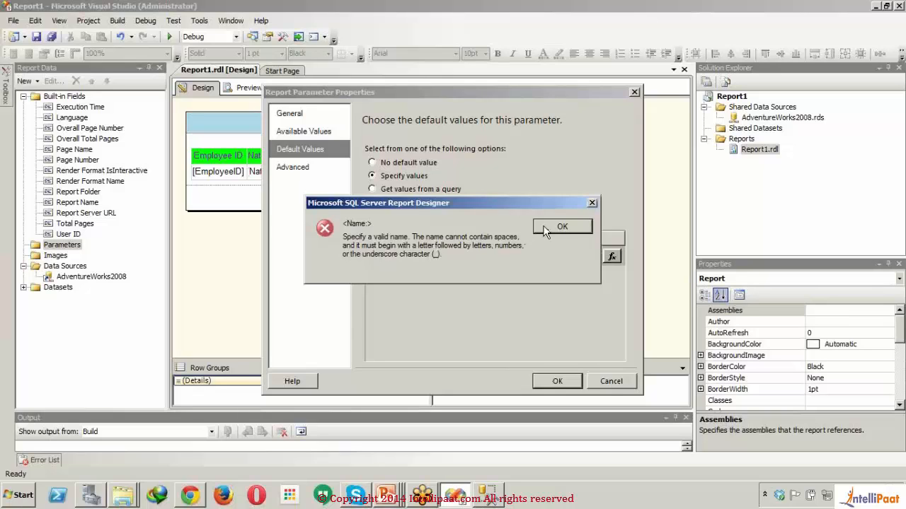
left_click(560, 226)
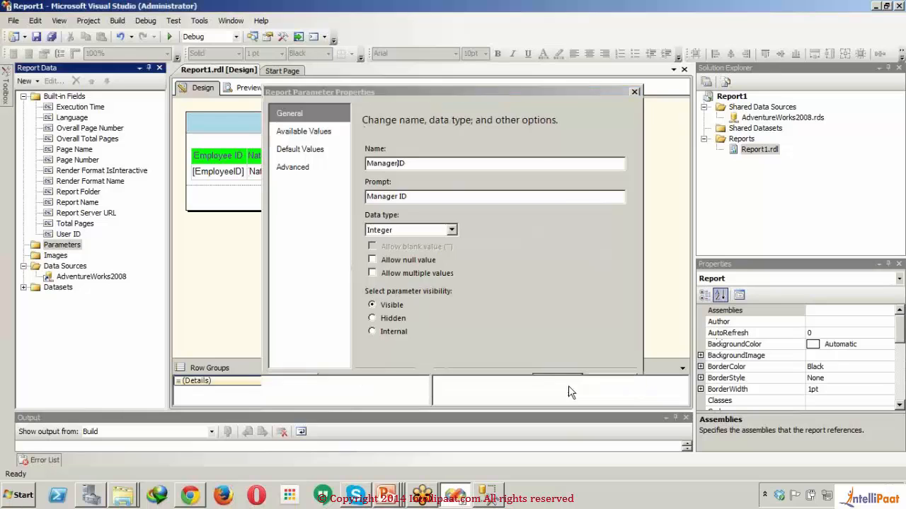
left_click(566, 383)
- Preview the report with the Manager ID parameter prompt and return to the report design
left_click(237, 89)
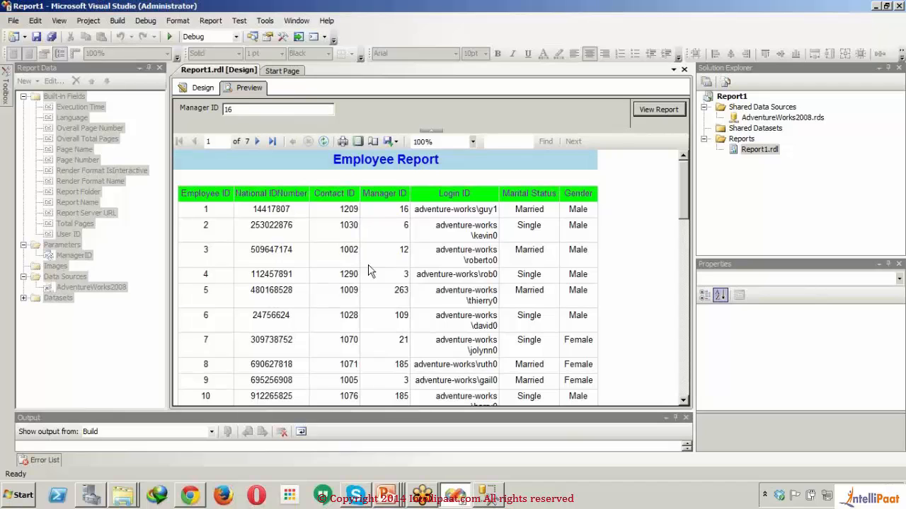
left_click(191, 89)
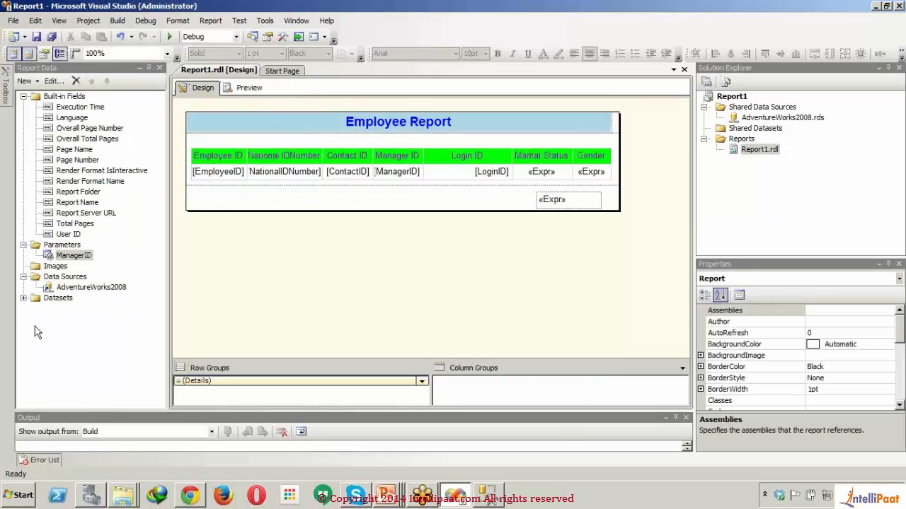
left_click(22, 302)
left_click(23, 298)
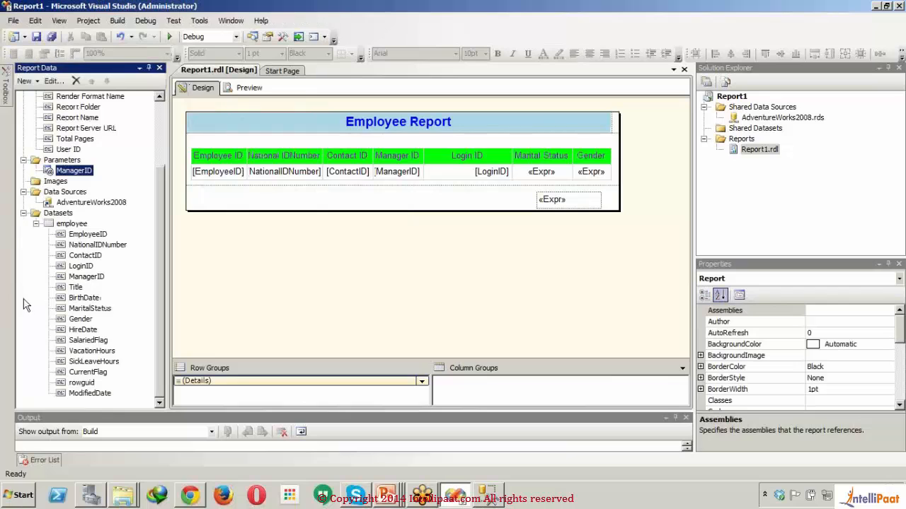
left_click(70, 225)
right_click(70, 225)
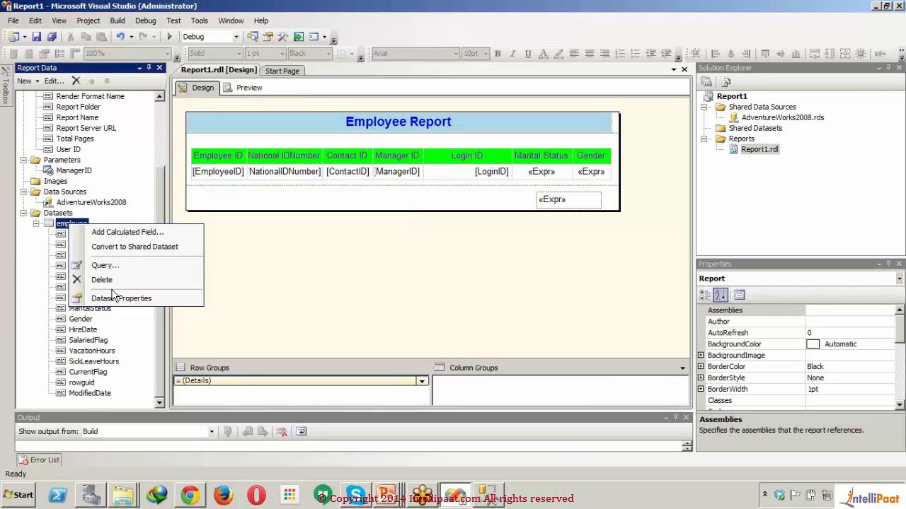
left_click(62, 225)
double_click(62, 225)
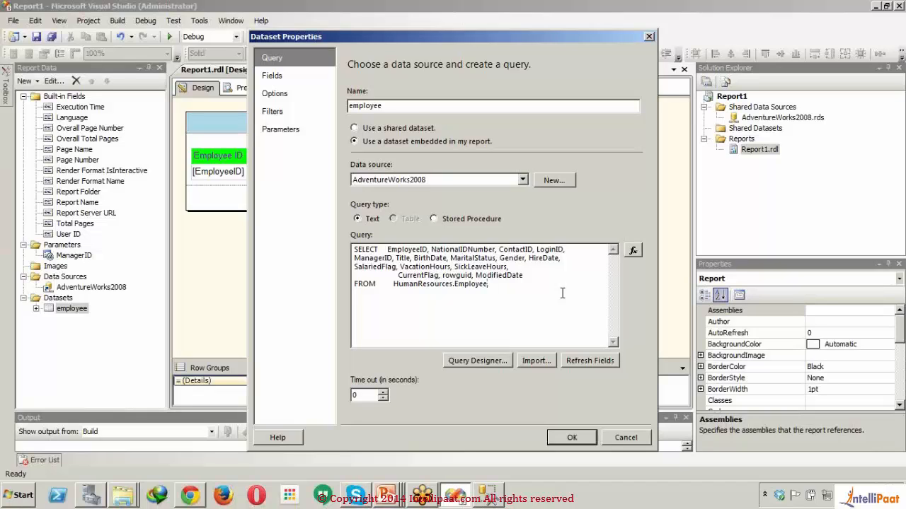
key("Return")
type("where ManagerID=@ManagerI")
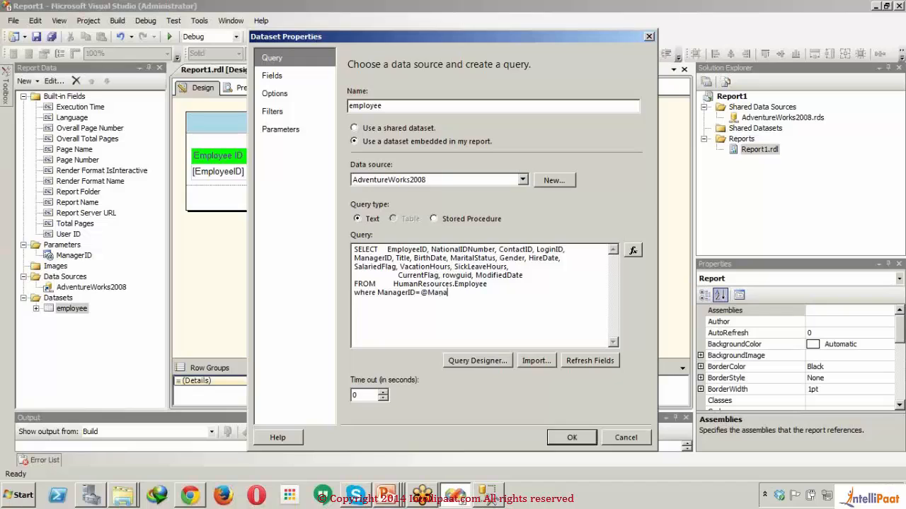
type("D")
left_click(306, 129)
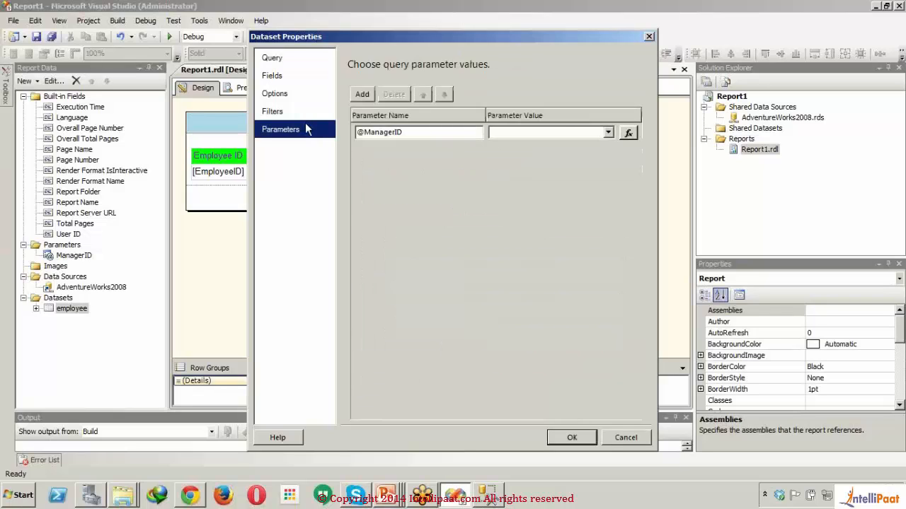
left_click(608, 135)
left_click(609, 135)
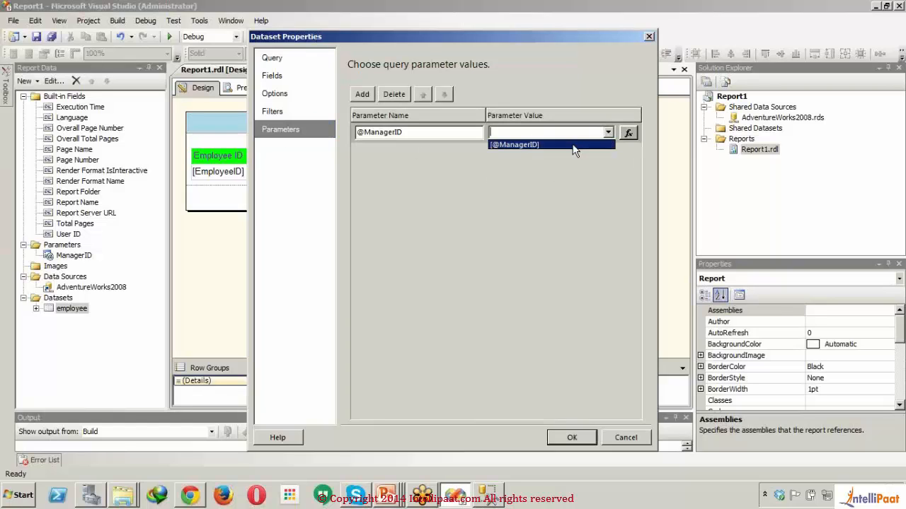
left_click(570, 146)
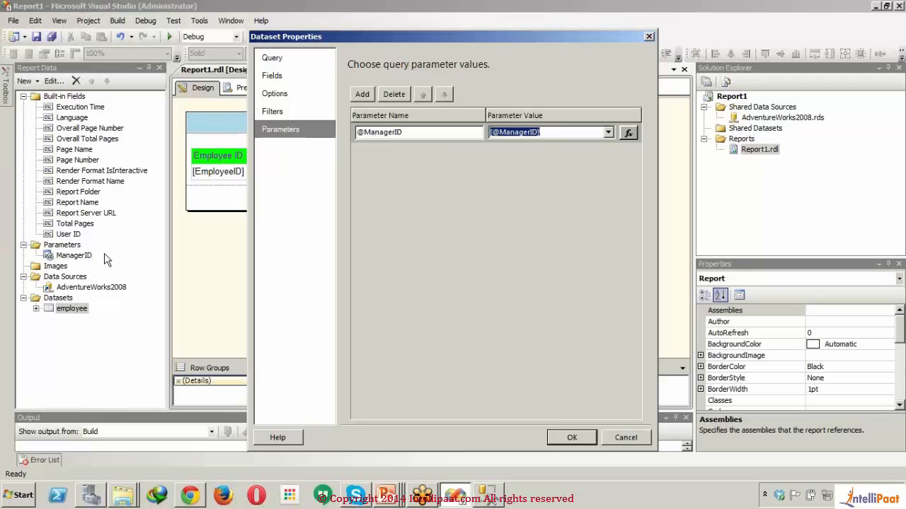
left_click(574, 434)
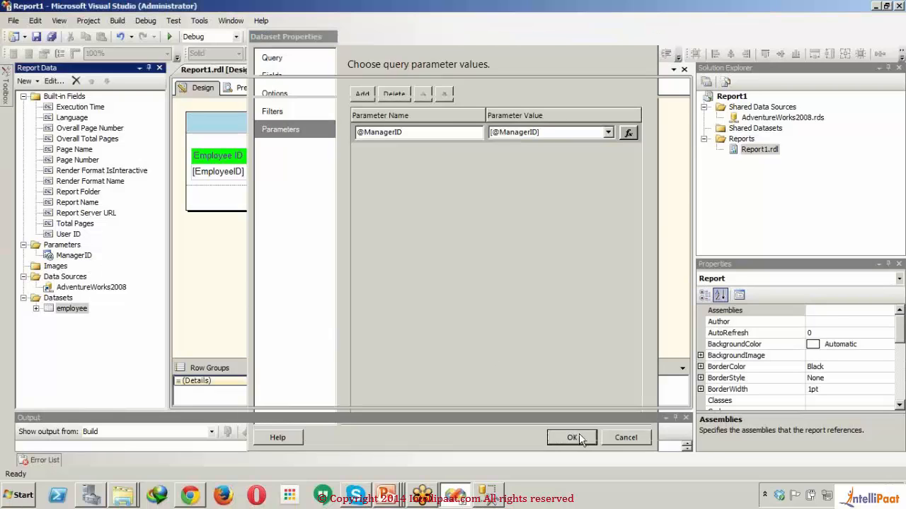
- Preview the report for manager 16, review all rows down to the page footer, and return to the report design
left_click(242, 86)
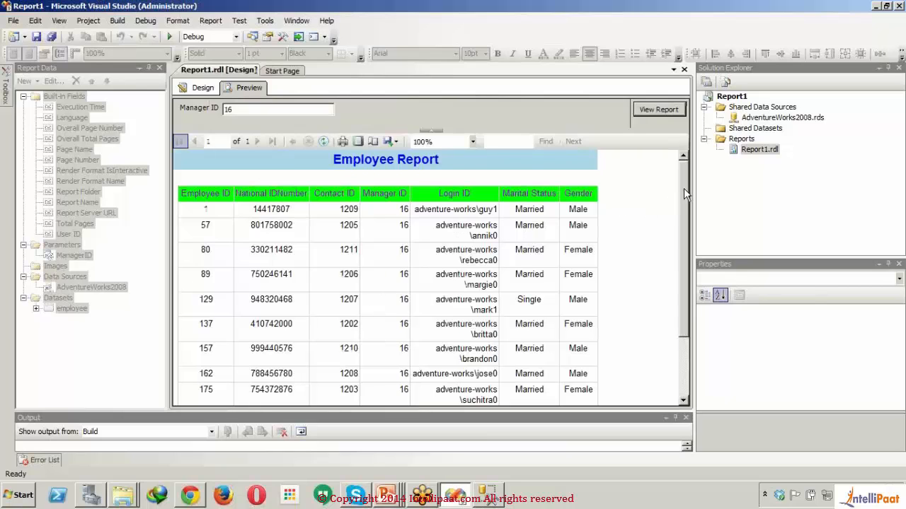
left_click_drag(690, 191, 692, 360)
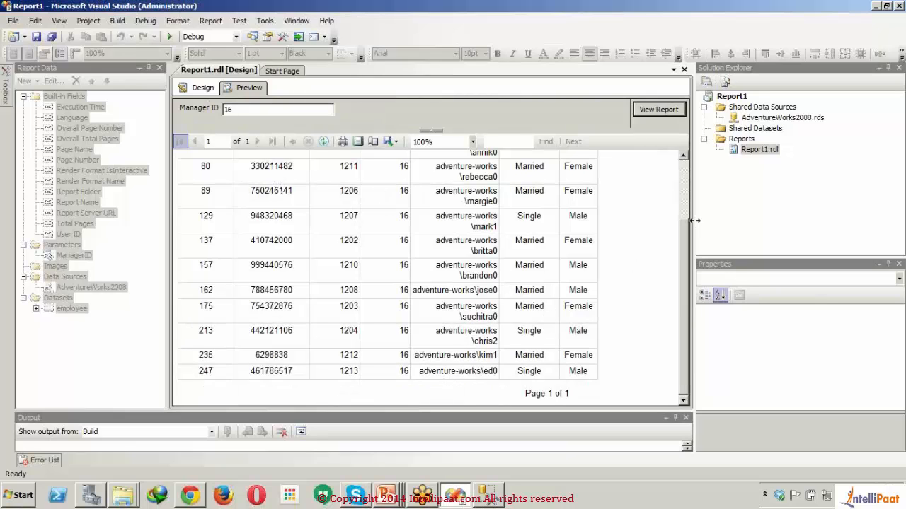
left_click(685, 173)
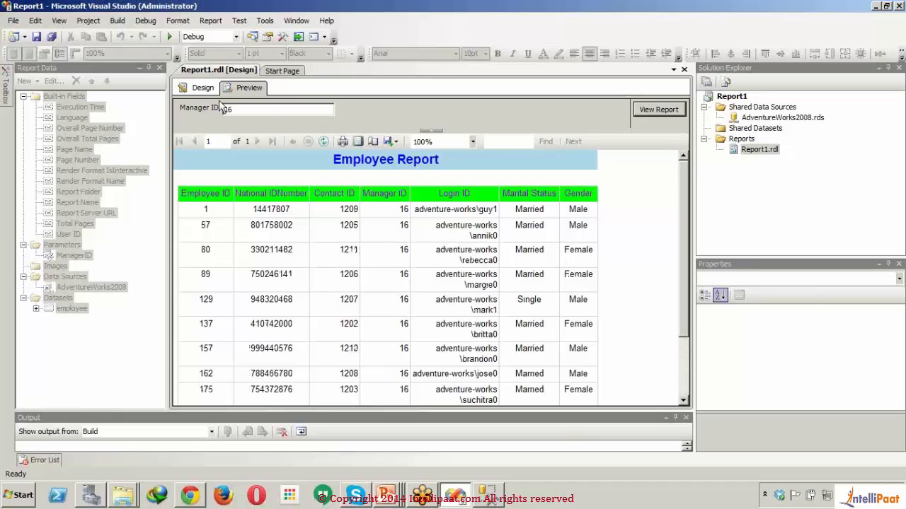
left_click(201, 88)
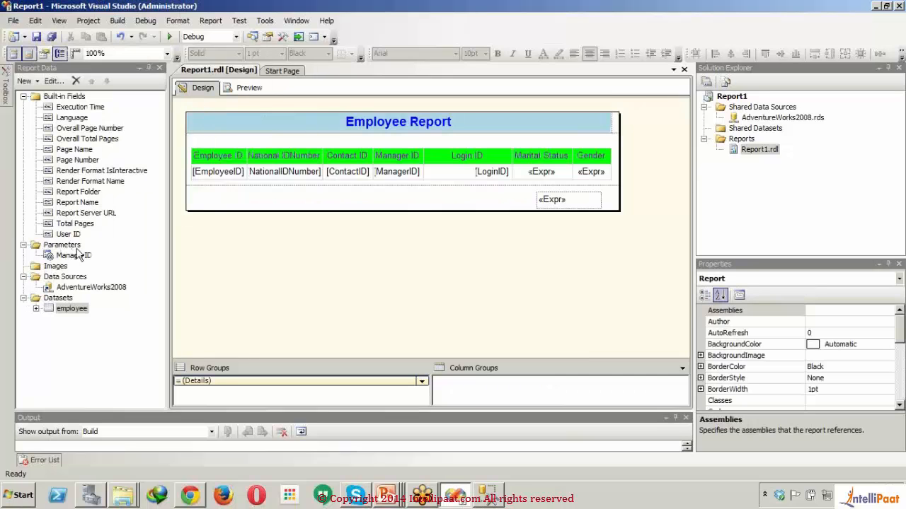
- Allow multiple values for the ManagerID report parameter and save it
left_click(76, 259)
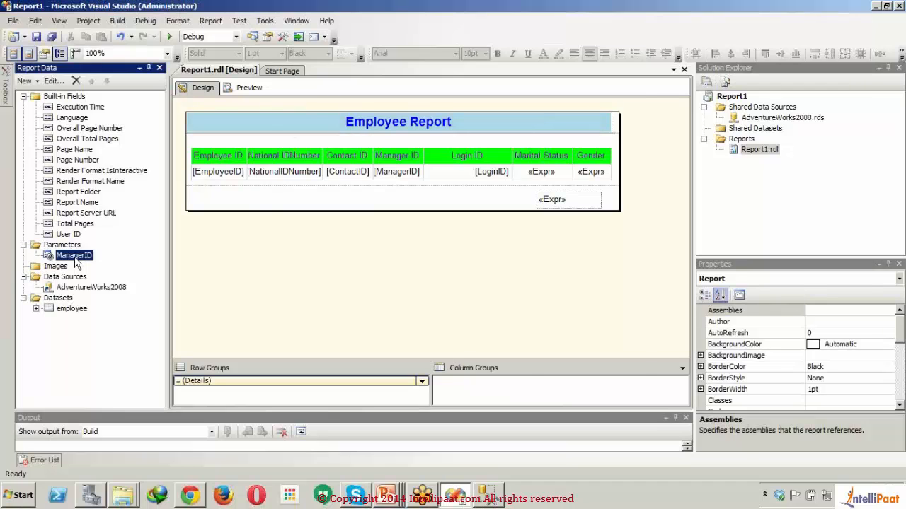
double_click(76, 259)
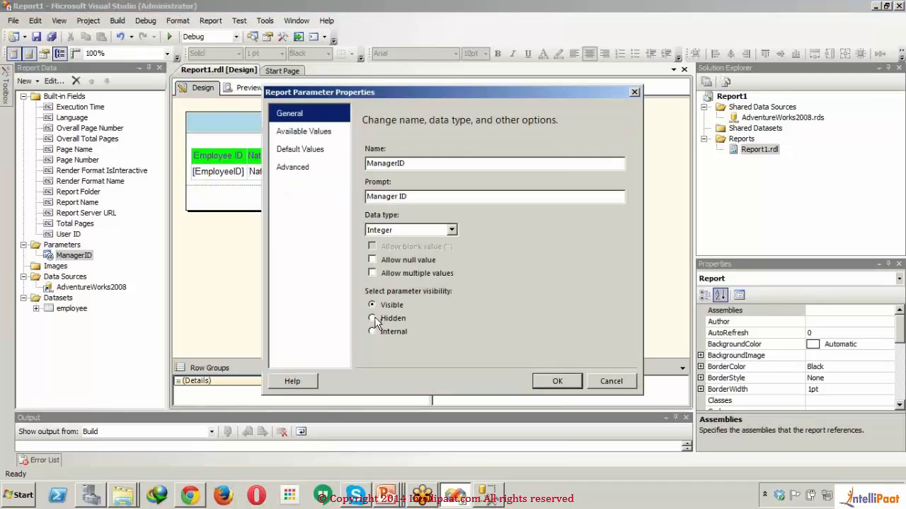
left_click(377, 261)
left_click(376, 261)
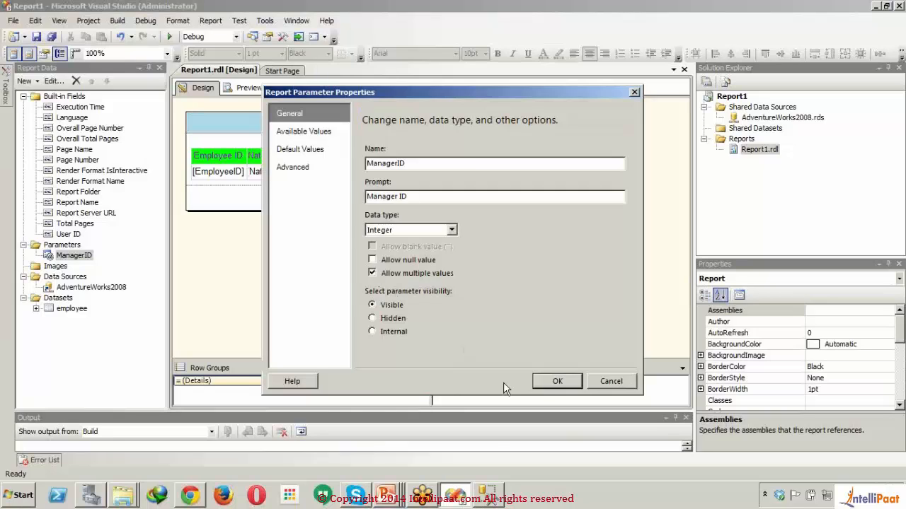
left_click(556, 382)
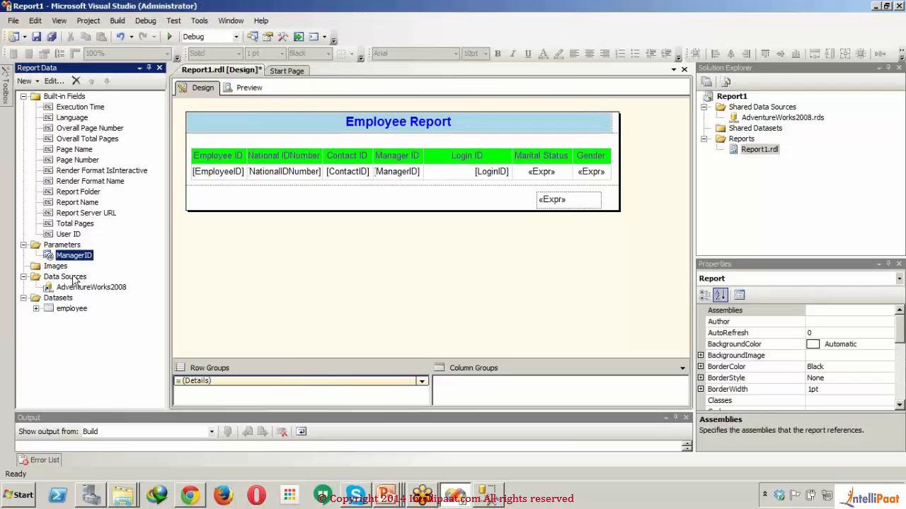
- Replace the equals sign with "in" in the where clause of the employee dataset's query
left_click(71, 278)
double_click(65, 309)
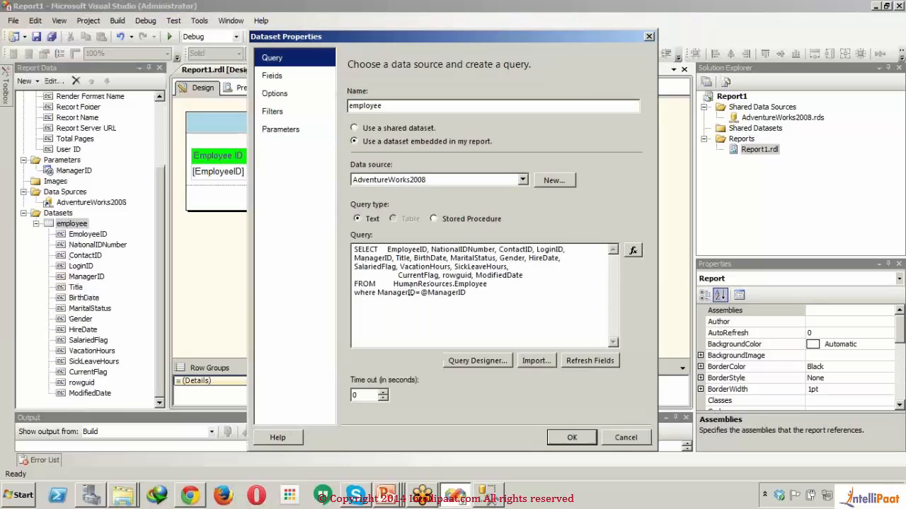
double_click(420, 292)
left_click(420, 292)
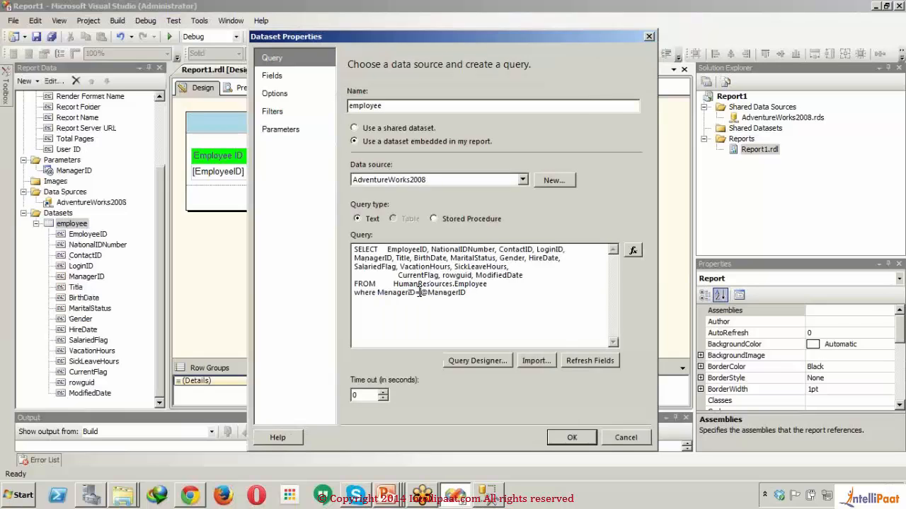
key("BackSpace")
type("in")
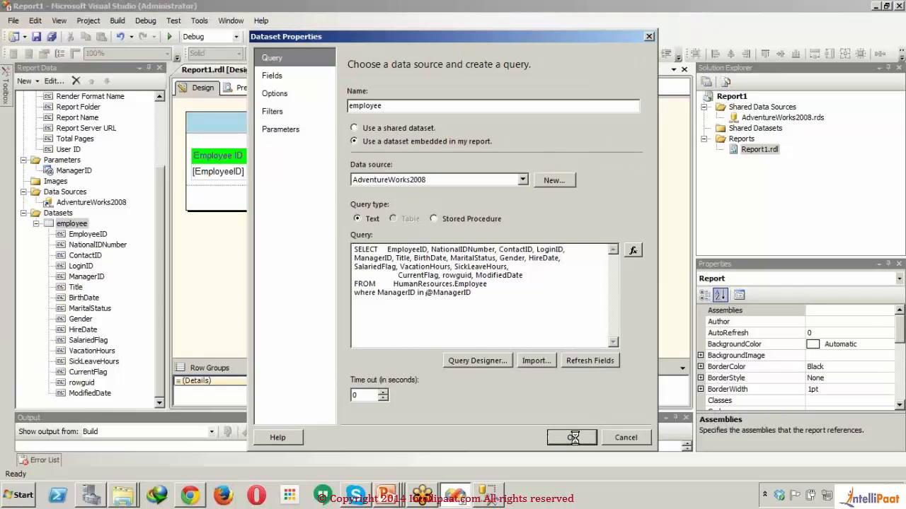
left_click(523, 183)
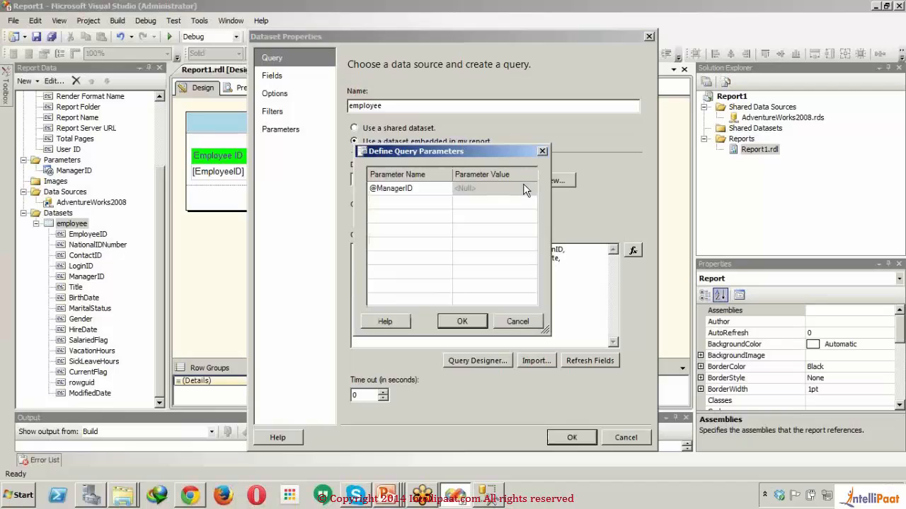
left_click(522, 183)
type("16")
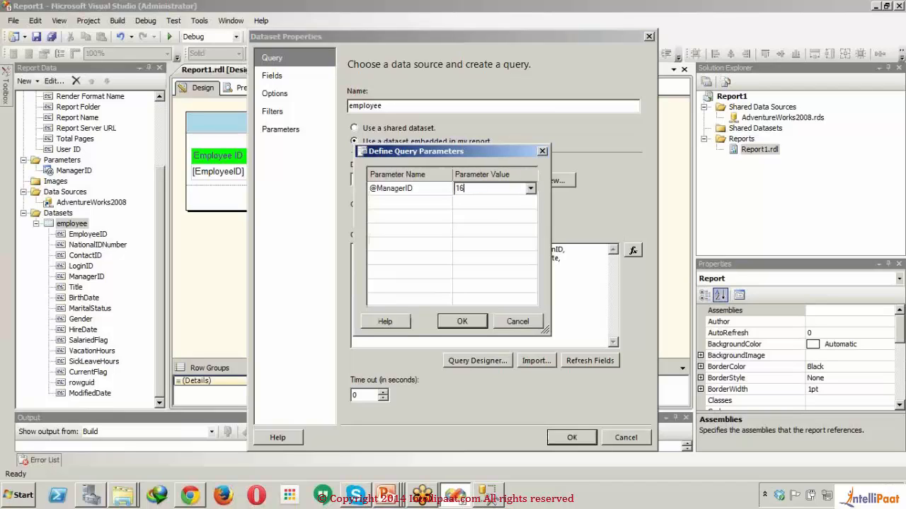
type(",118")
left_click(453, 324)
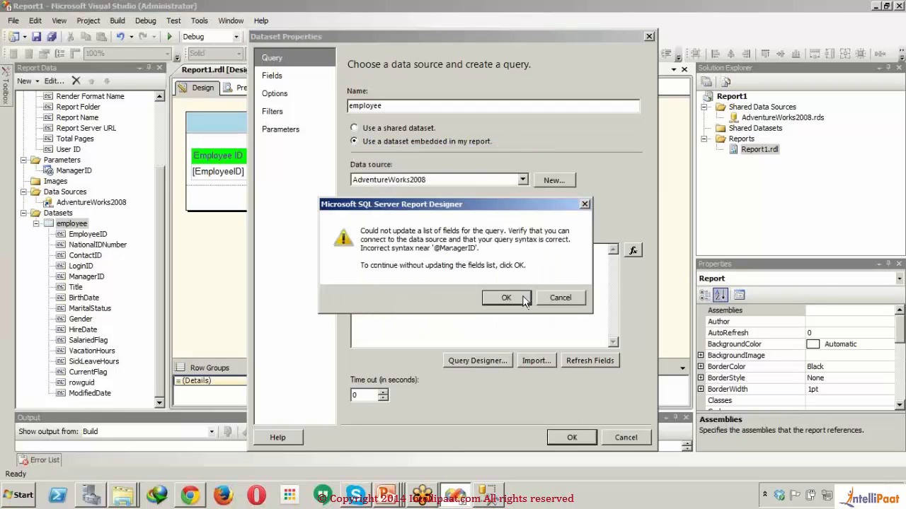
left_click(505, 297)
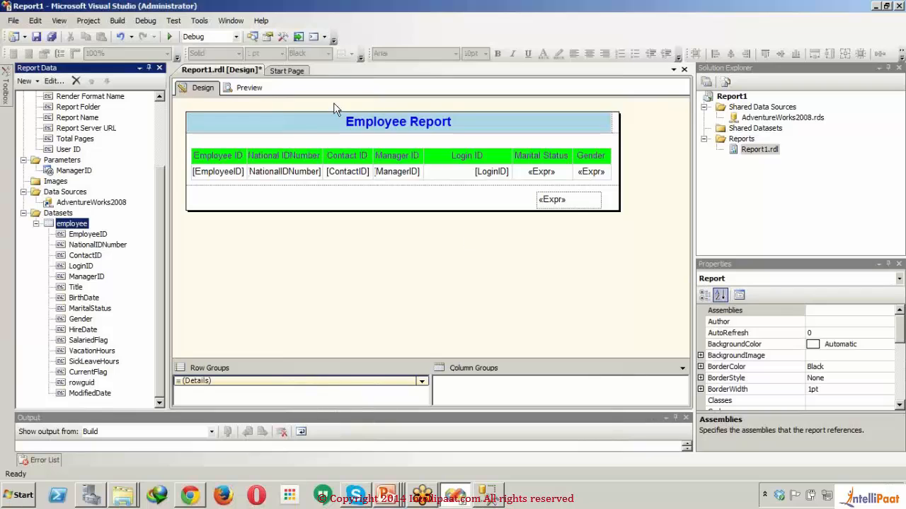
- Preview the report with the multi-value ManagerID parameter and return to the report design
left_click(246, 94)
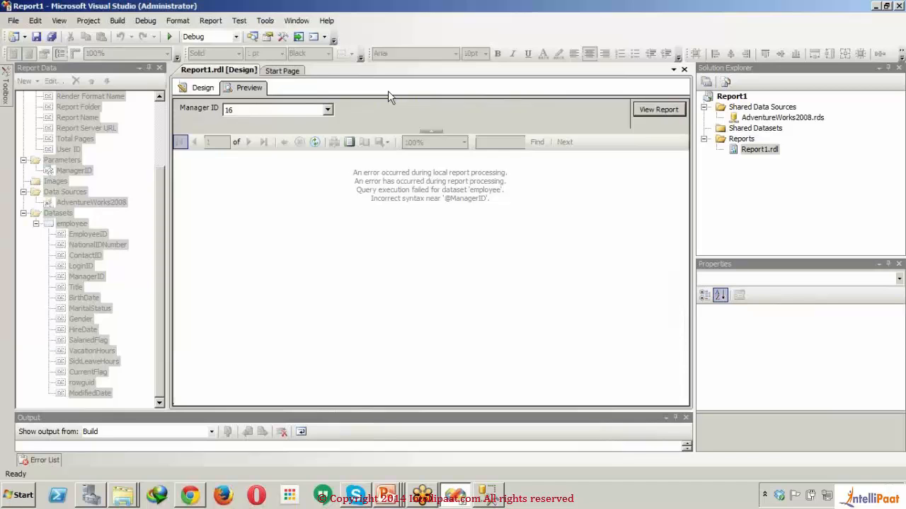
left_click(202, 88)
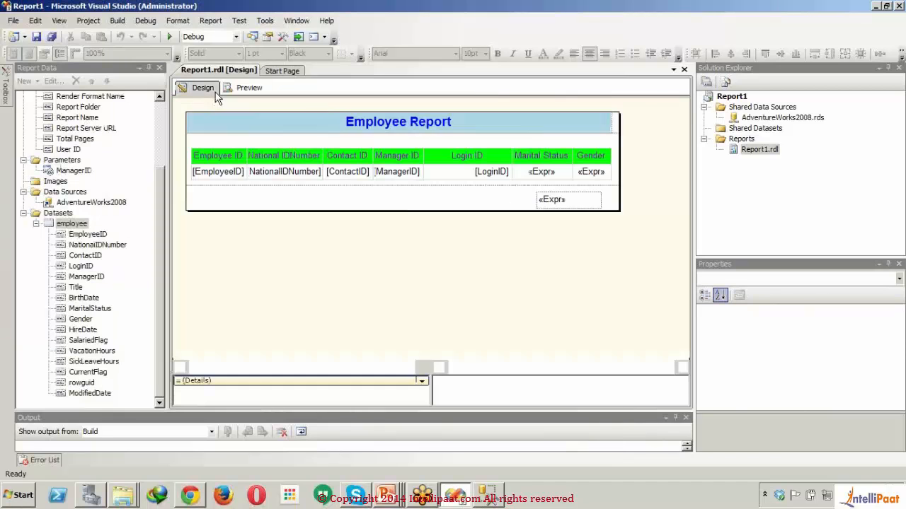
- Add a filter to the employee dataset with [ManagerID] as its expression and In as its operator
left_click(71, 225)
double_click(62, 225)
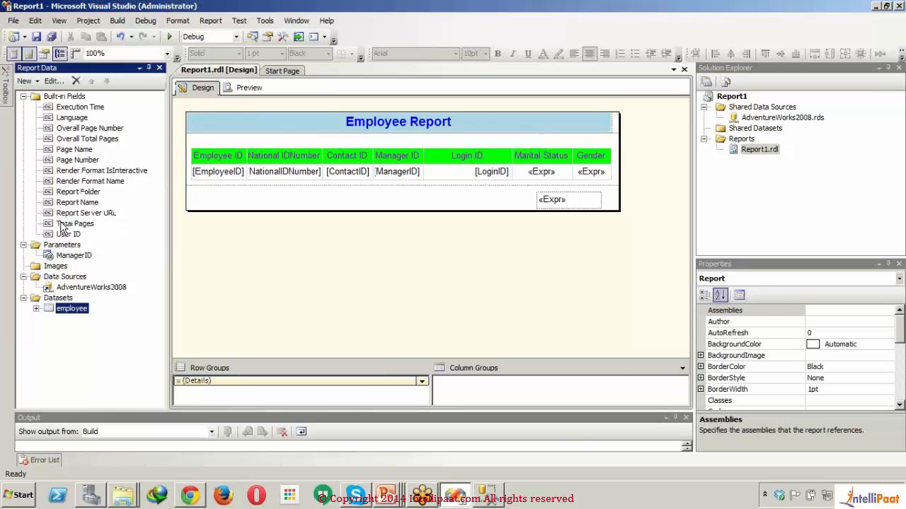
left_click(280, 117)
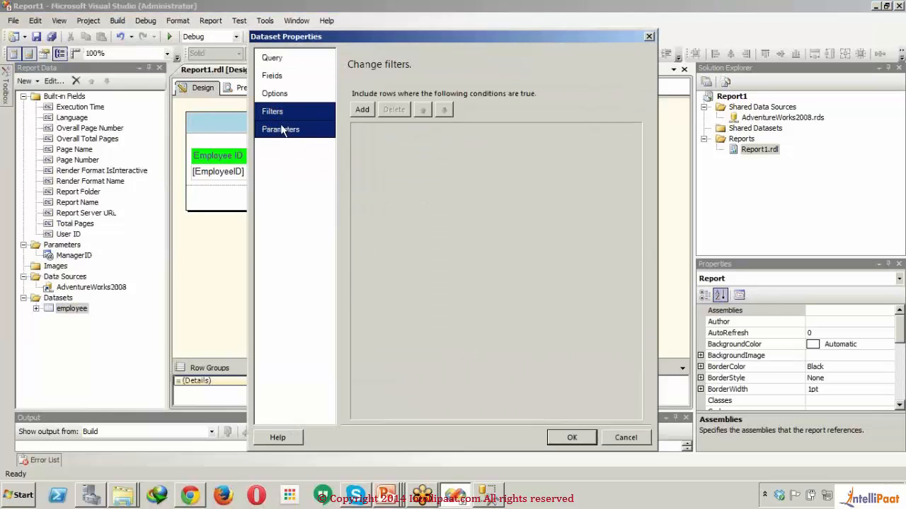
left_click(281, 129)
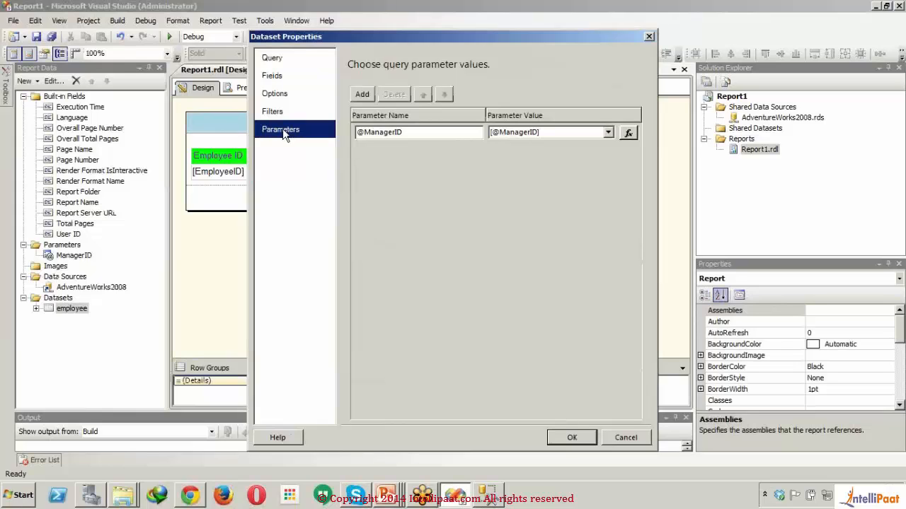
left_click(281, 98)
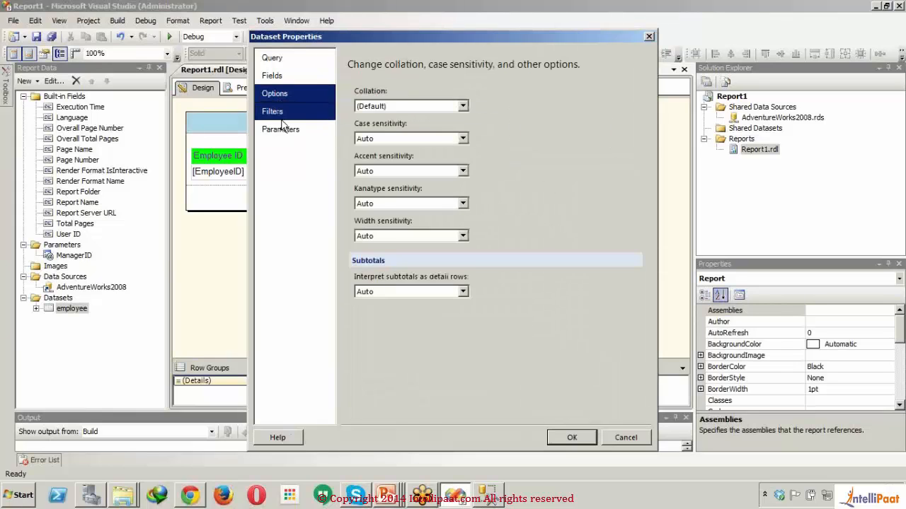
left_click(281, 125)
left_click(281, 113)
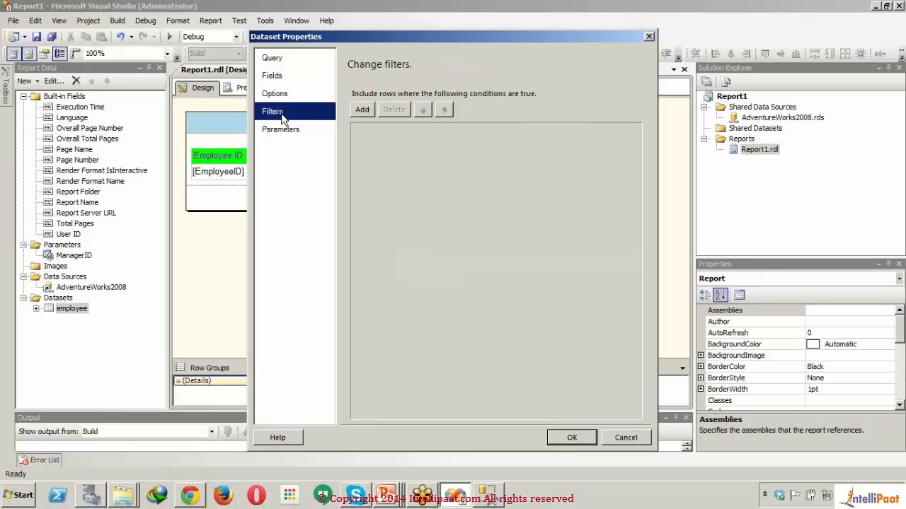
left_click(367, 107)
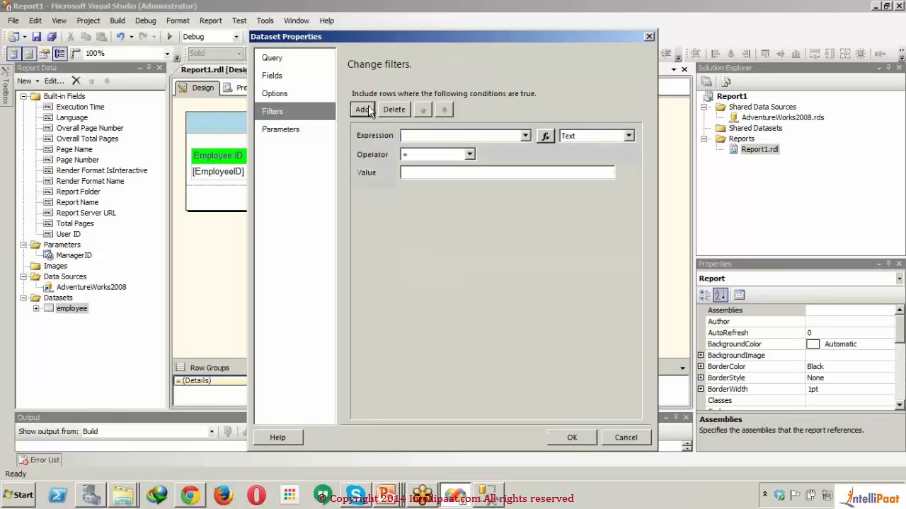
left_click(526, 135)
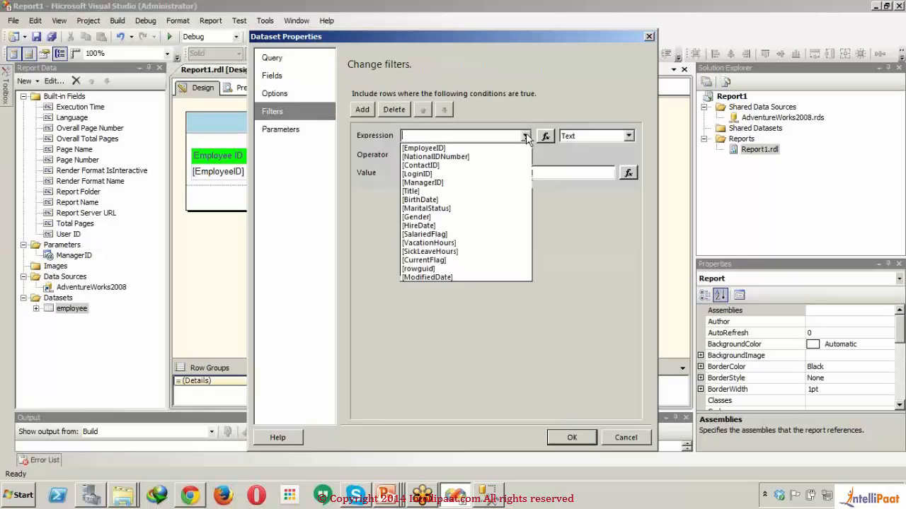
left_click(476, 183)
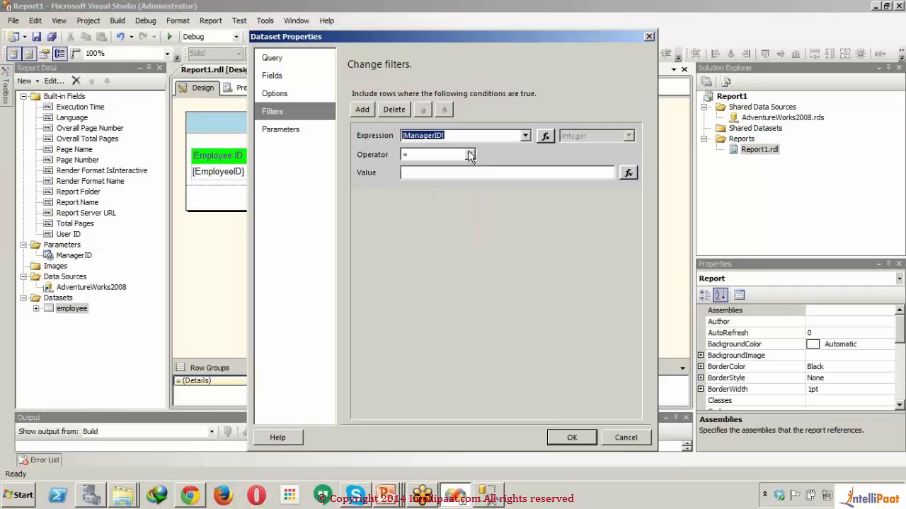
left_click(469, 154)
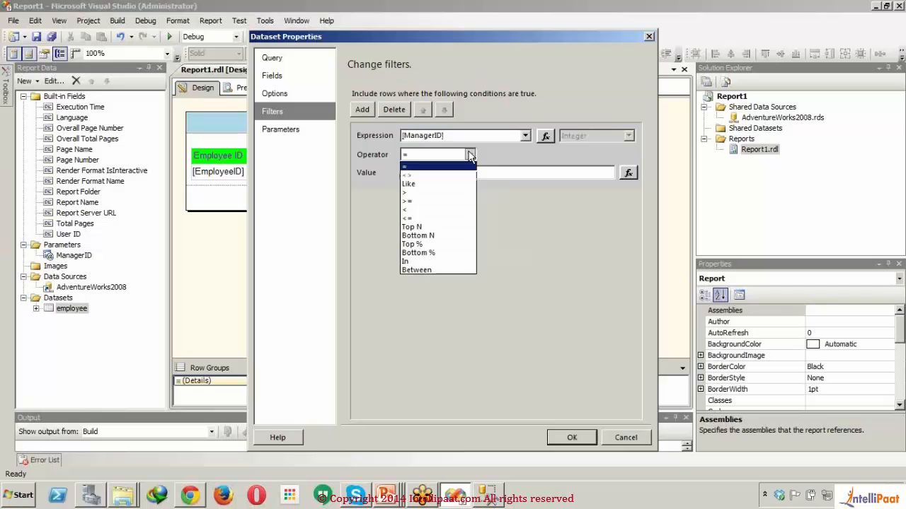
left_click(431, 261)
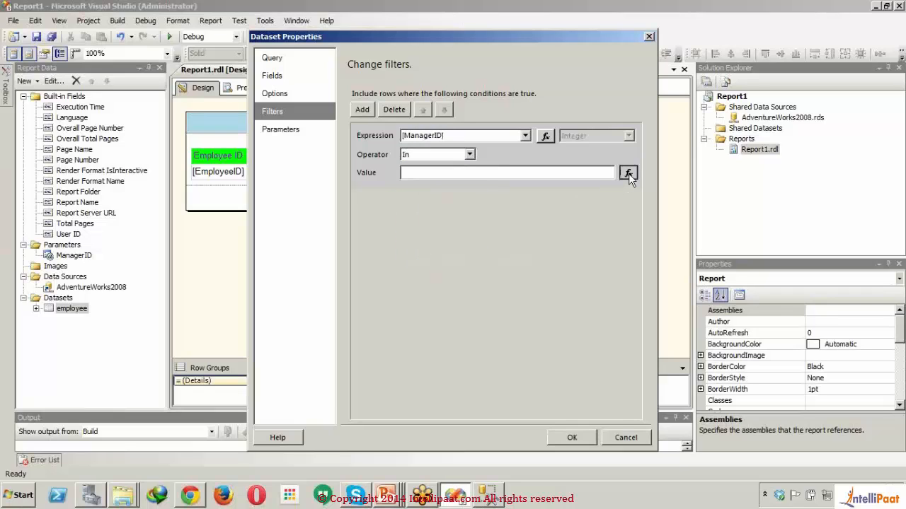
left_click(629, 173)
left_click(320, 247)
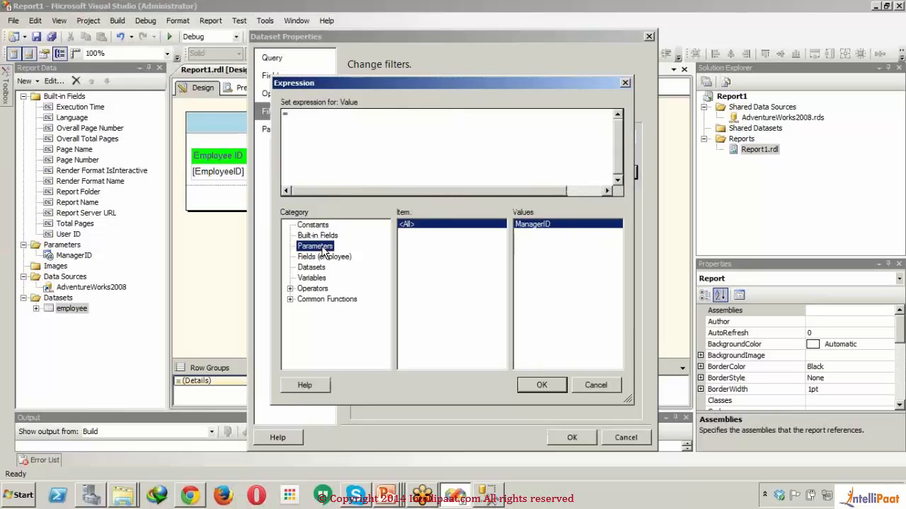
left_click(535, 386)
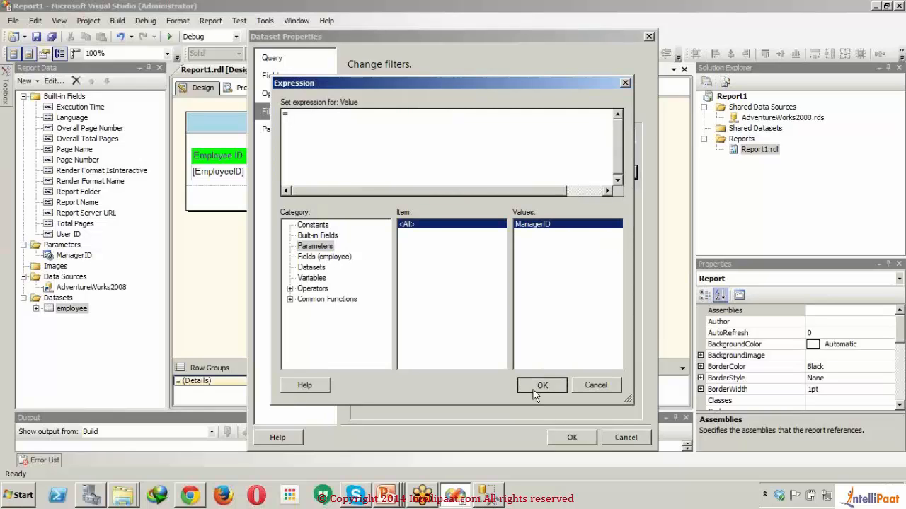
- Set the filter's value to the expression =Parameters!ManagerID.Value, without the (0) index
left_click(628, 173)
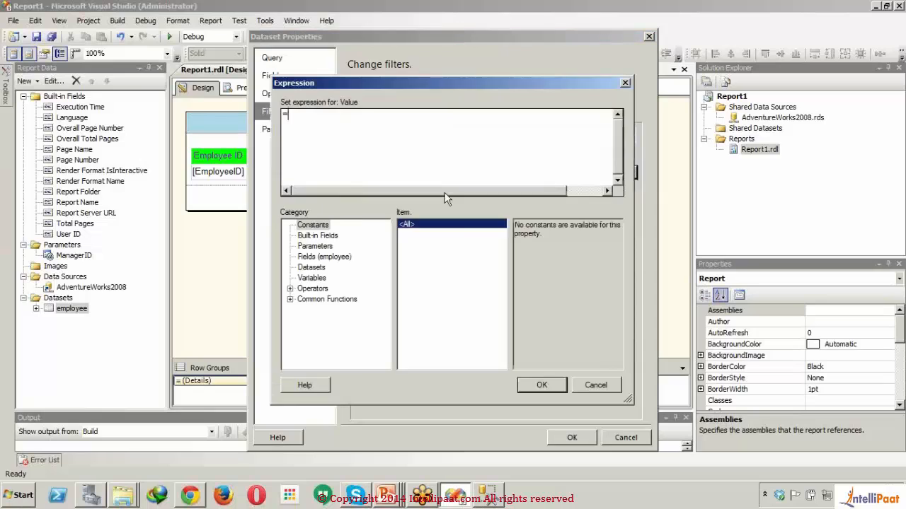
left_click(323, 257)
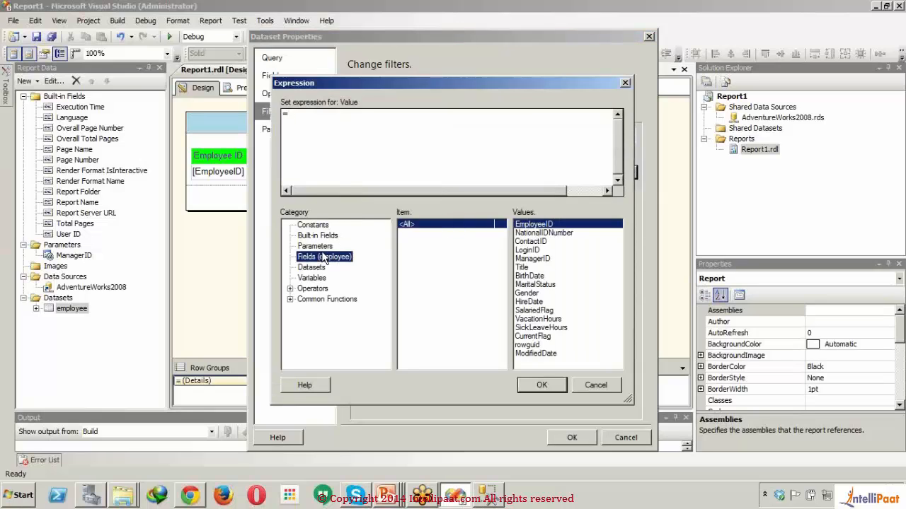
left_click(326, 247)
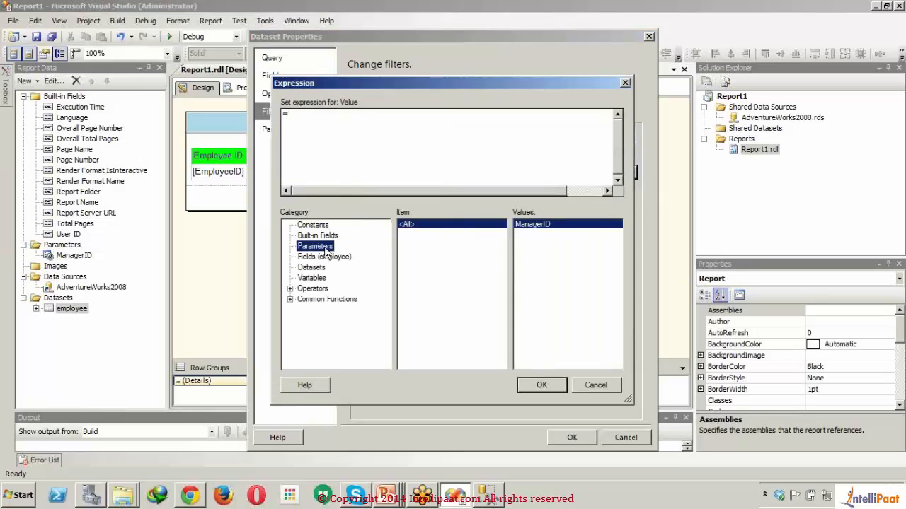
double_click(536, 225)
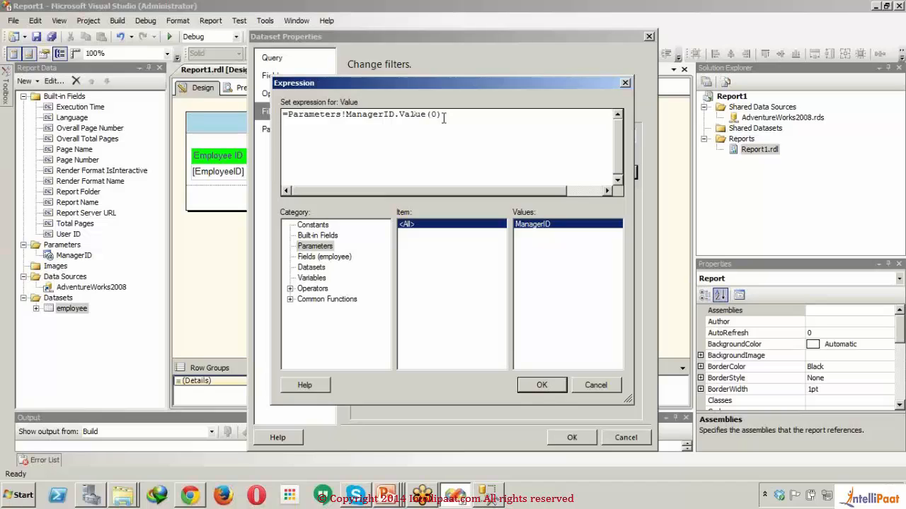
key("BackSpace")
key("BackSpace")
key("BackSpace")
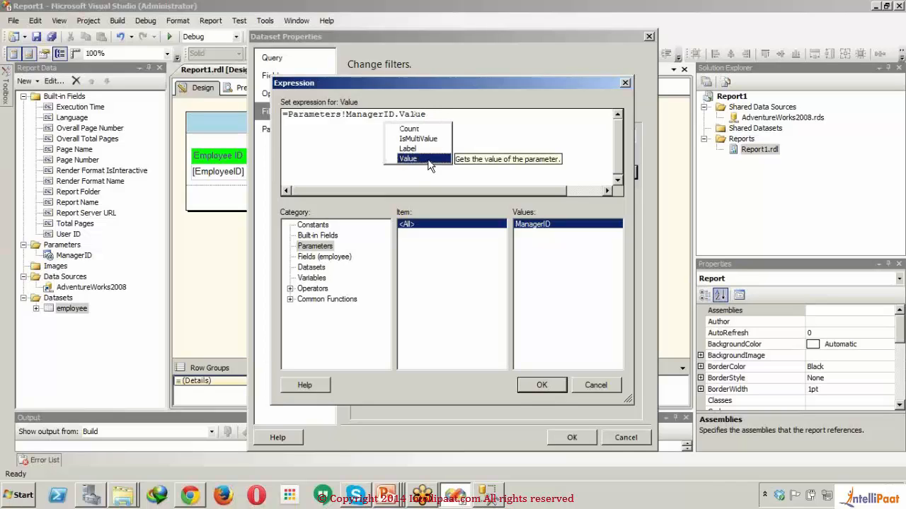
left_click(435, 140)
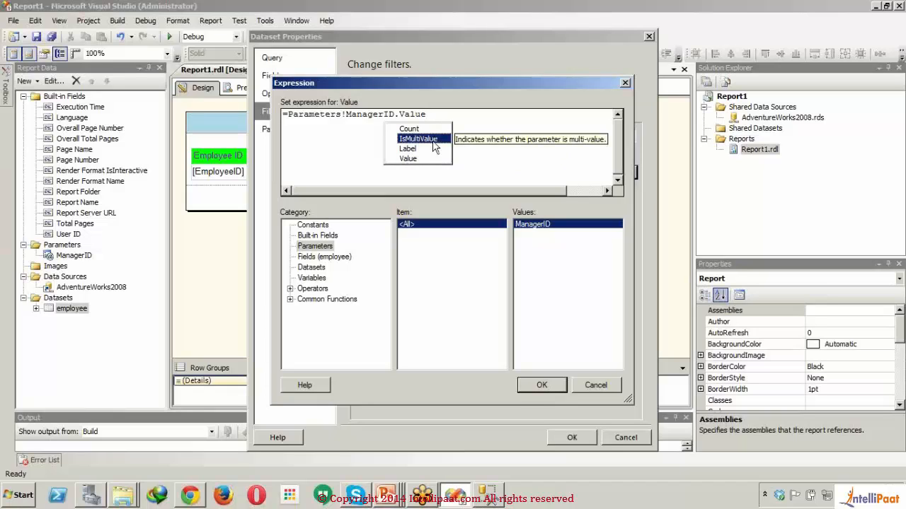
left_click(431, 159)
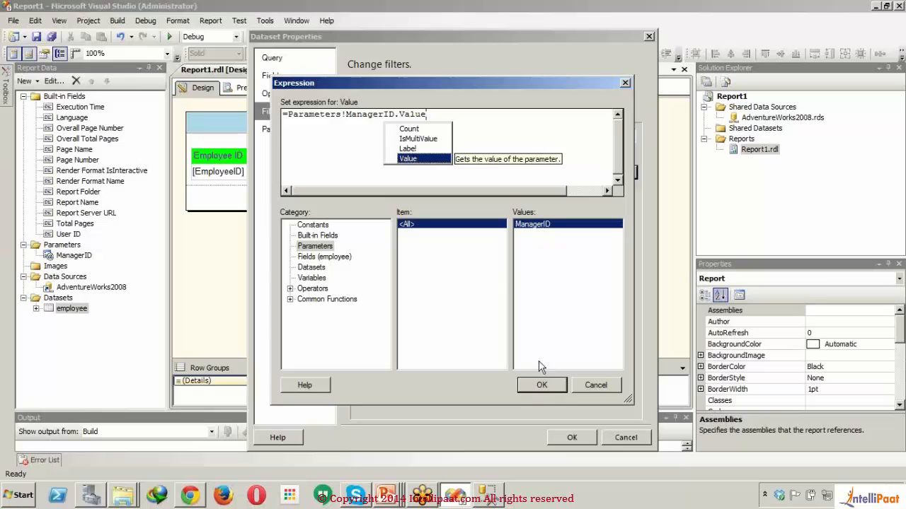
left_click(541, 385)
left_click(542, 385)
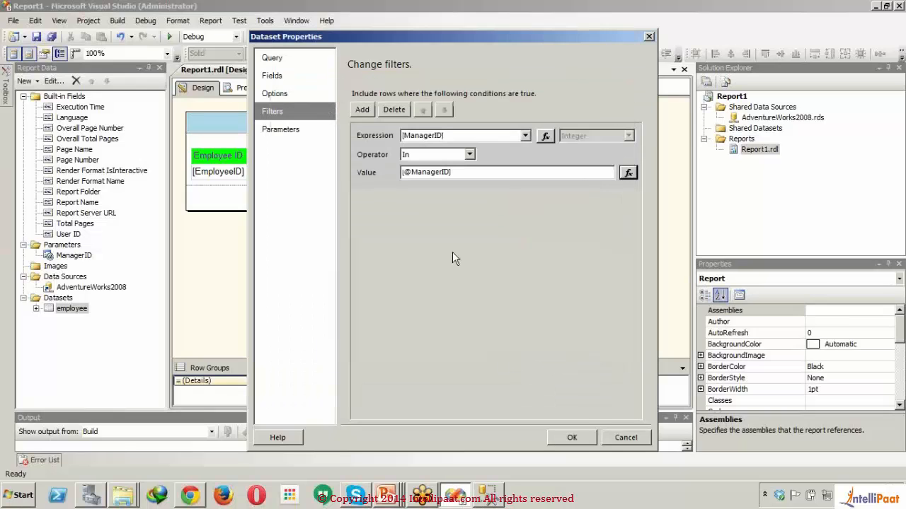
- Save the employee dataset after checking its query parameter, preview the report and return to the design
left_click(287, 131)
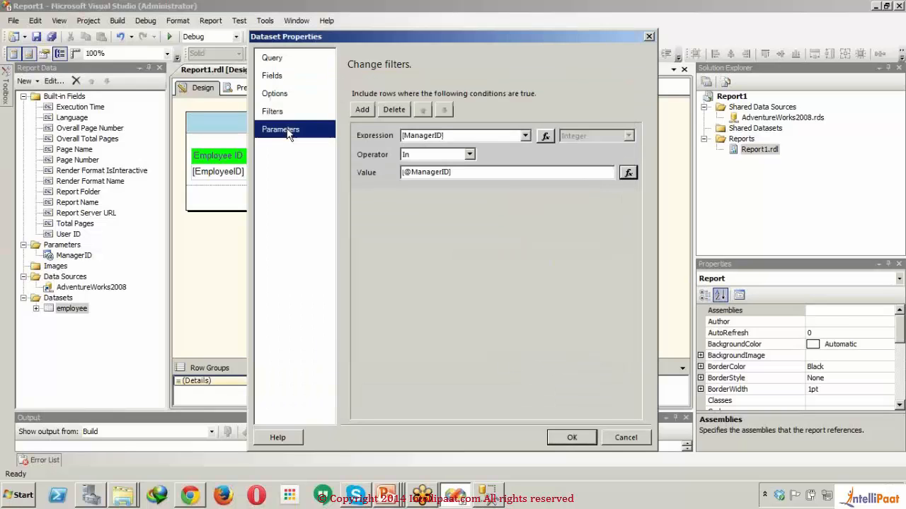
left_click(570, 438)
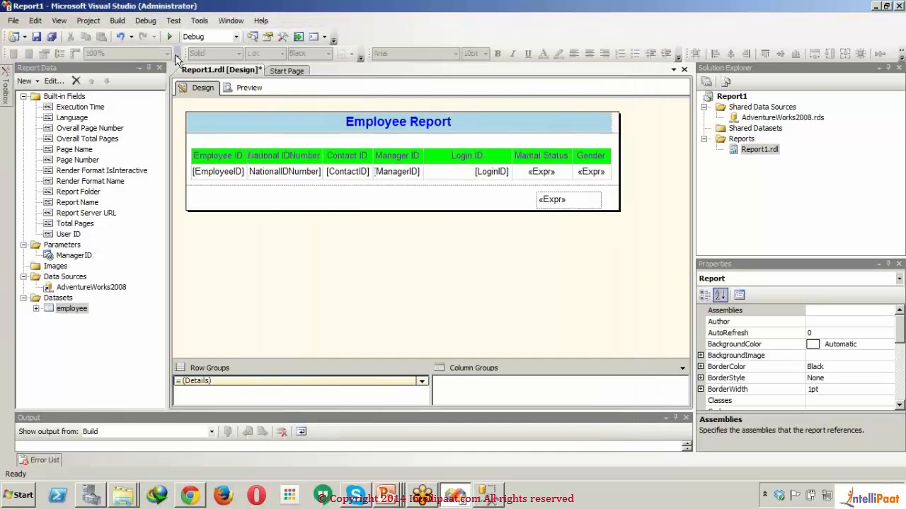
left_click(231, 87)
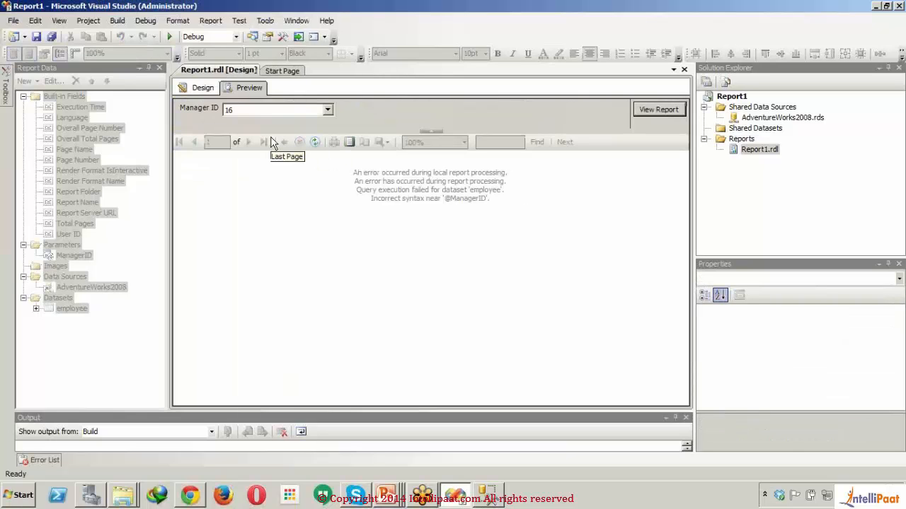
left_click(206, 90)
- Examine the employee dataset's query parameter, filters, options, fields and where clause, and close its properties
left_click(61, 299)
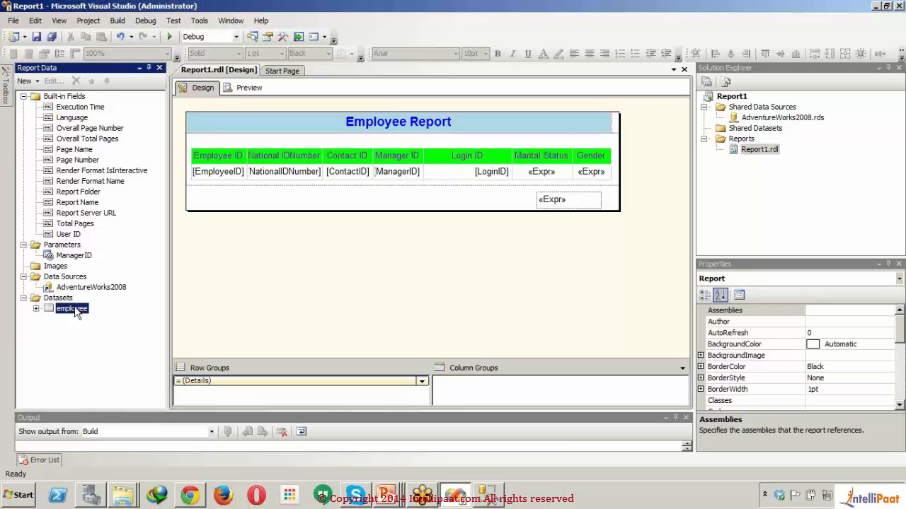
double_click(71, 309)
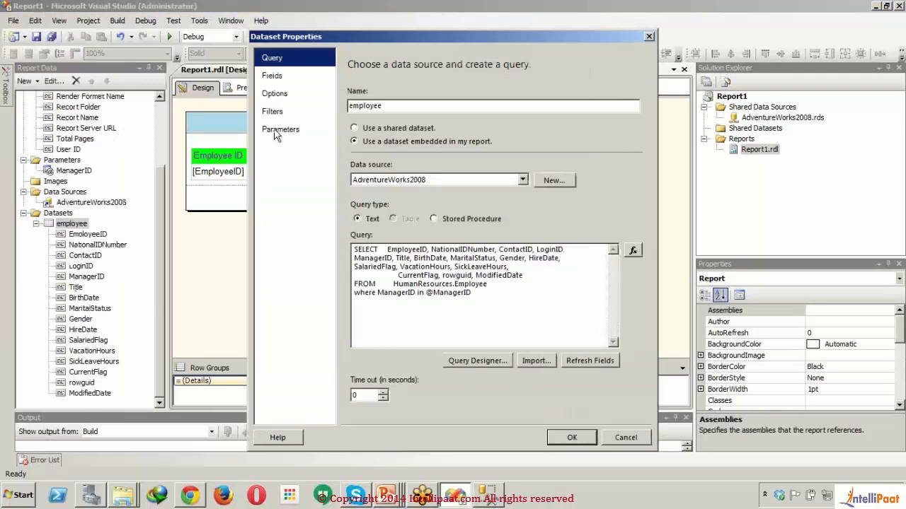
left_click(277, 133)
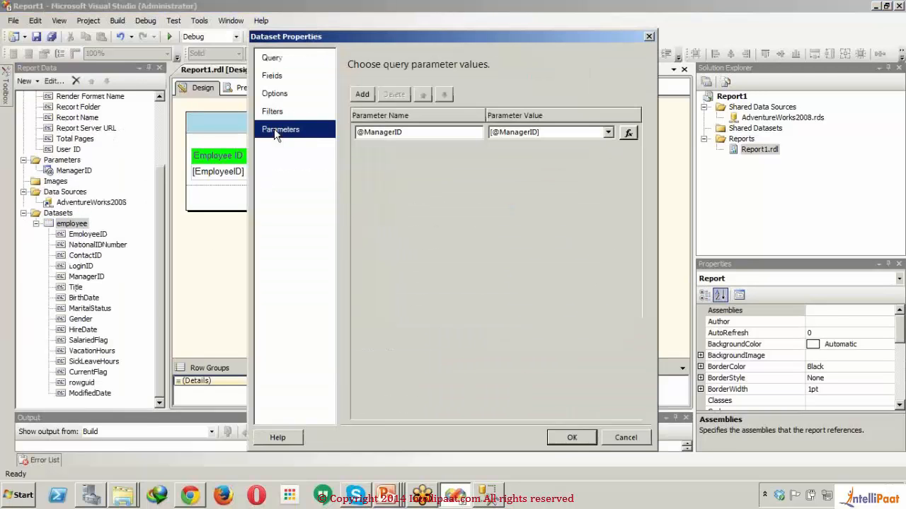
left_click(410, 132)
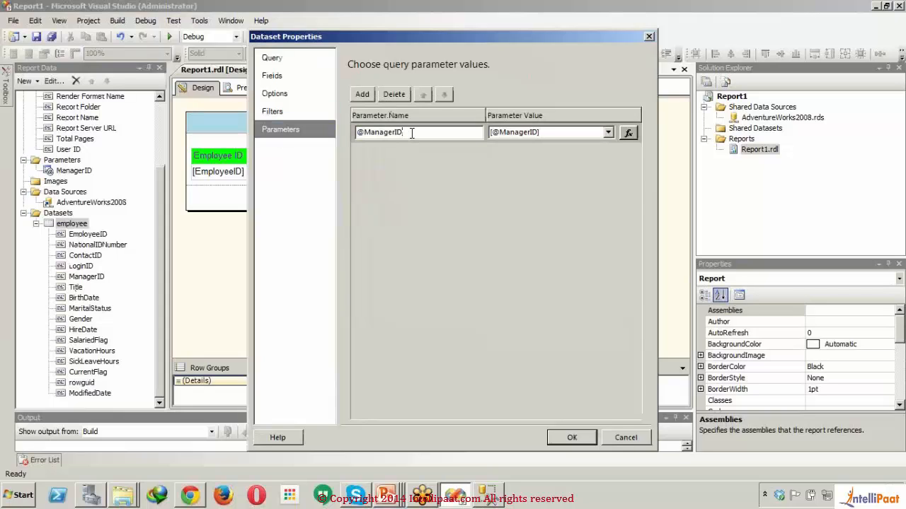
left_click(308, 112)
left_click(296, 95)
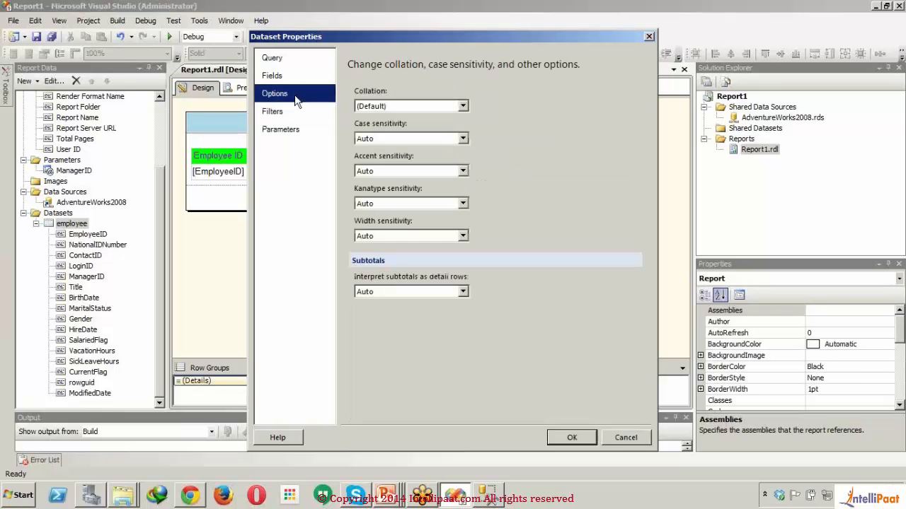
left_click(282, 78)
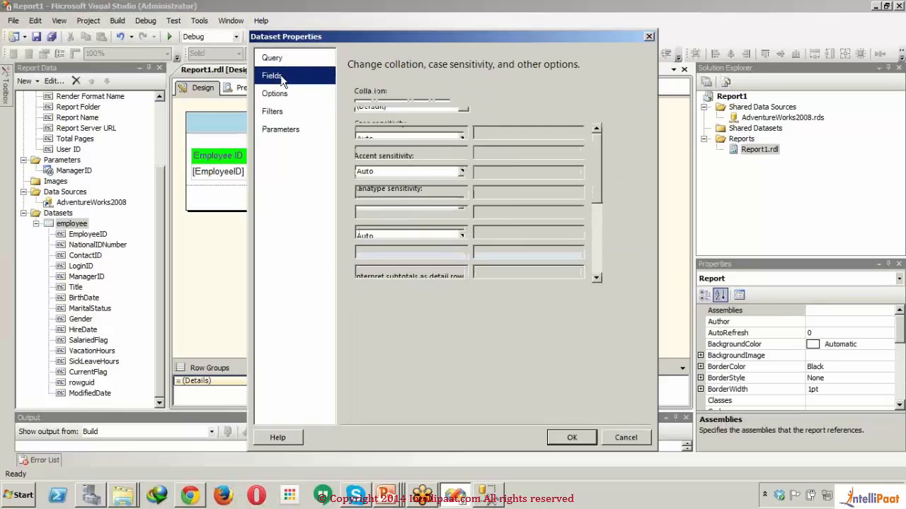
left_click(282, 62)
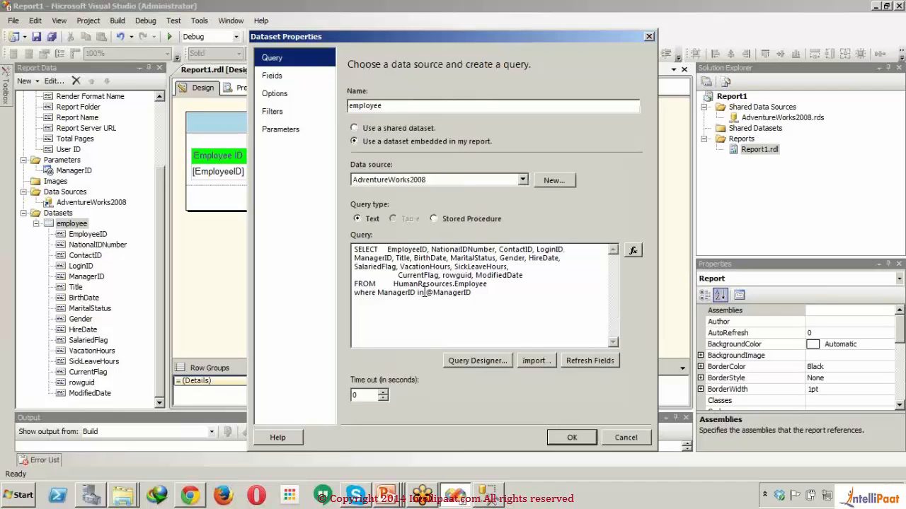
left_click(556, 437)
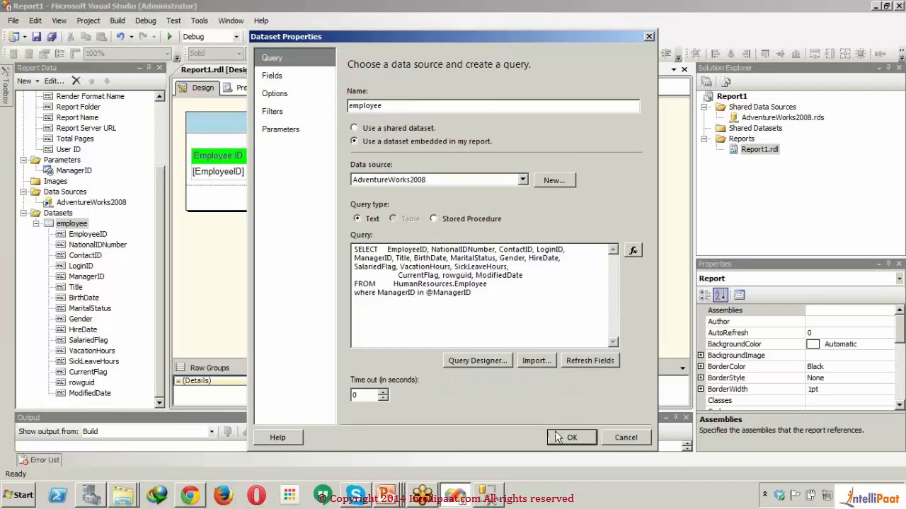
- Turn off multiple values for the ManagerID report parameter, keeping its data type as Integer
left_click(80, 173)
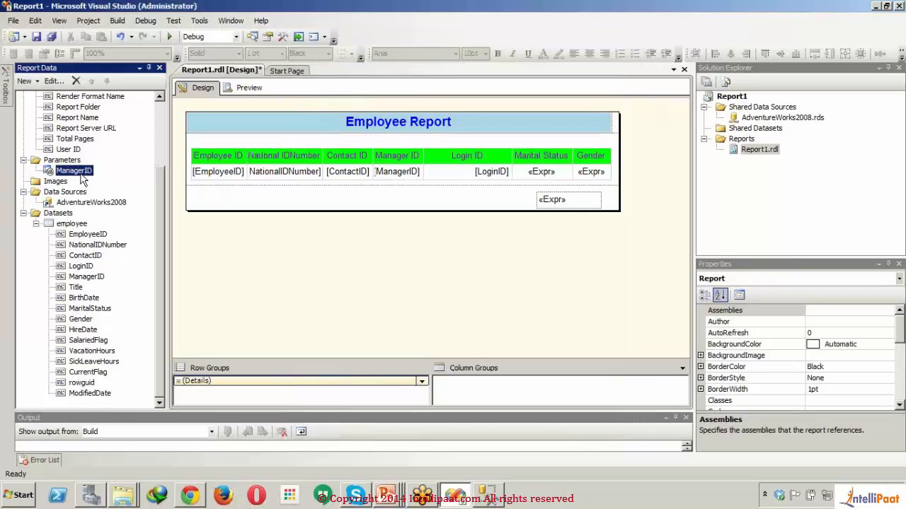
double_click(81, 174)
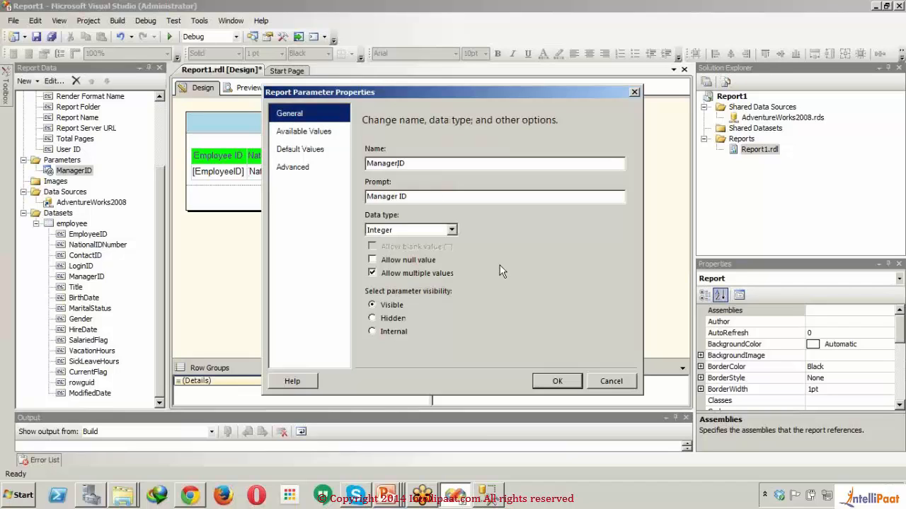
left_click(452, 230)
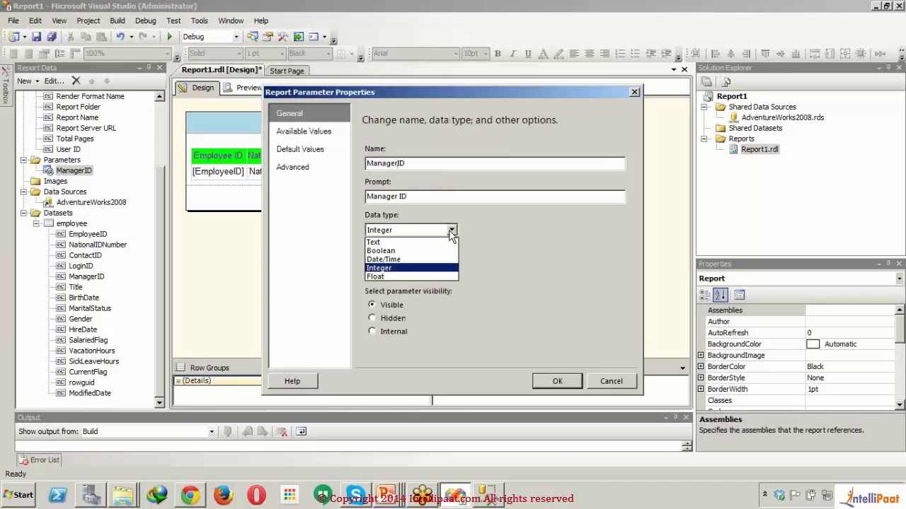
left_click(450, 231)
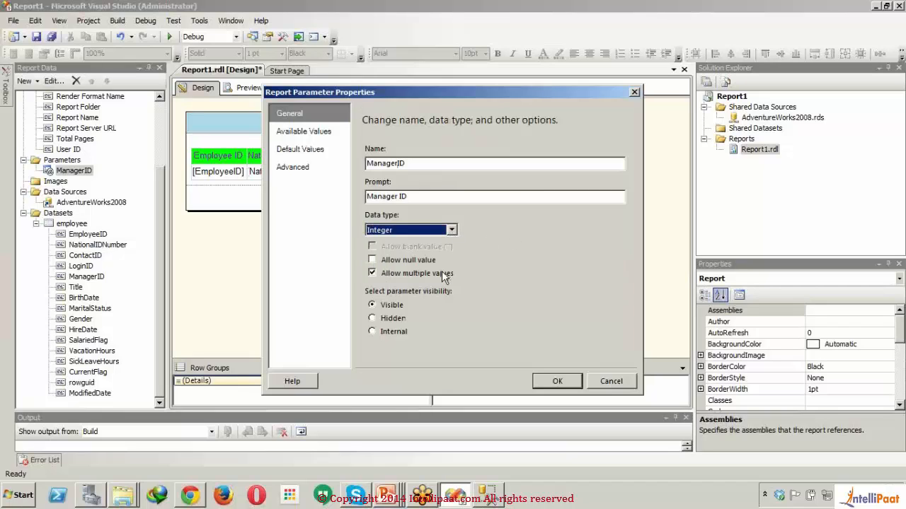
left_click(441, 272)
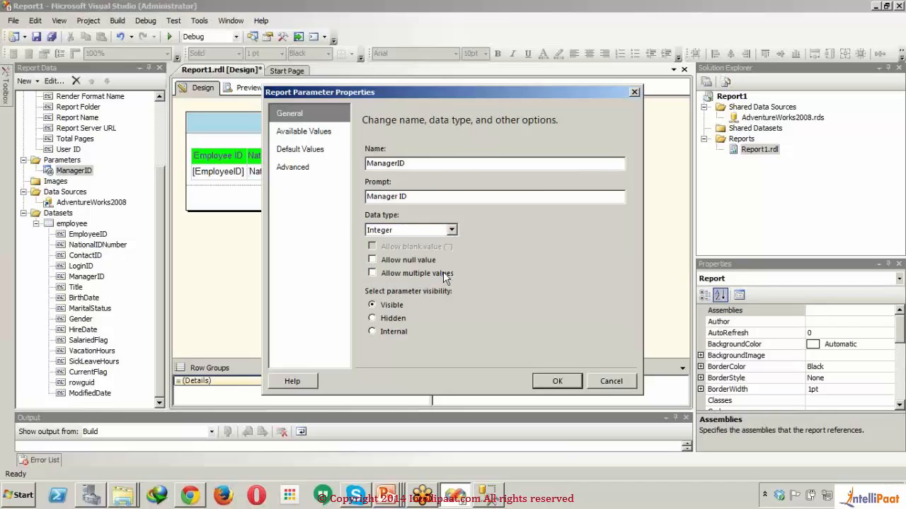
left_click(562, 386)
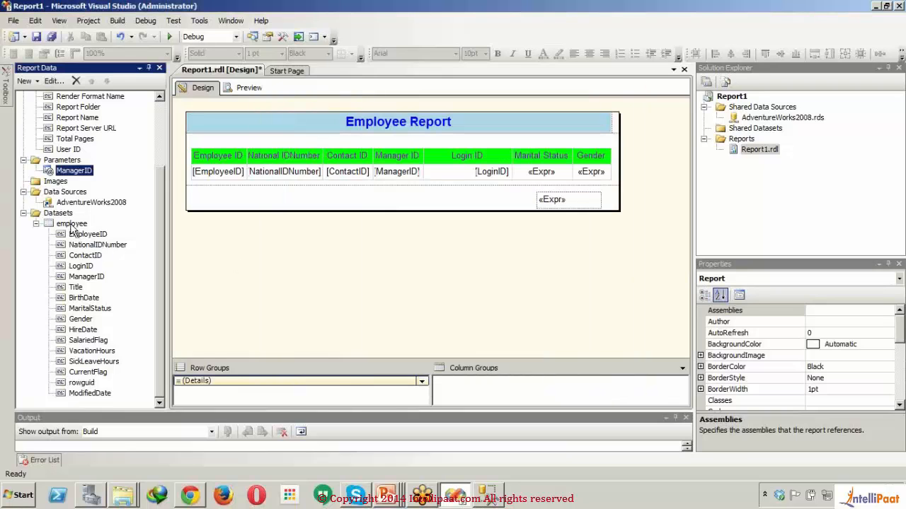
double_click(72, 224)
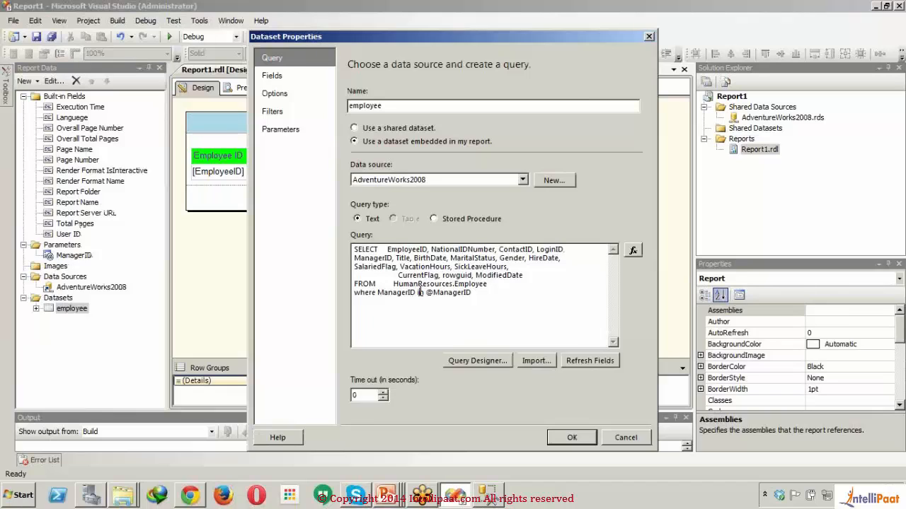
key("BackSpace")
key("BackSpace")
key("BackSpace")
type("=")
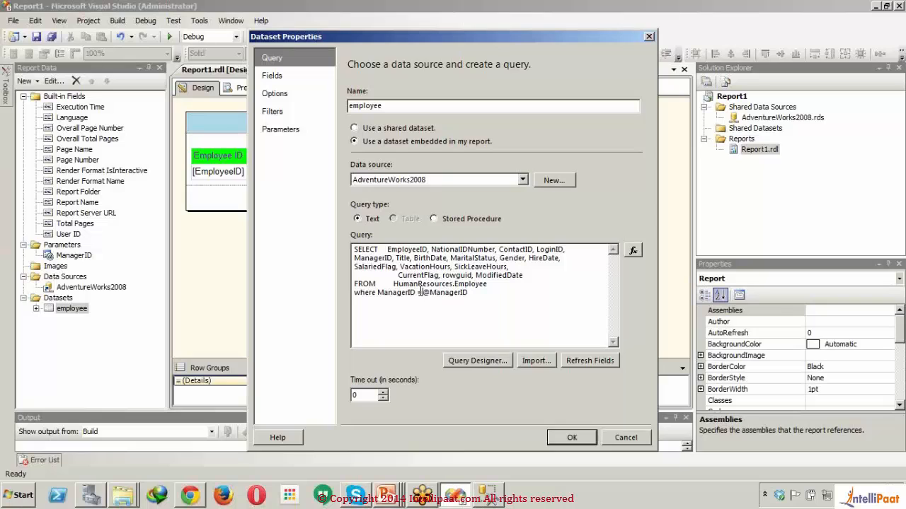
- Set the operator of the dataset's [ManagerID] filter to =, check the query parameter mapping and save the dataset
left_click(284, 111)
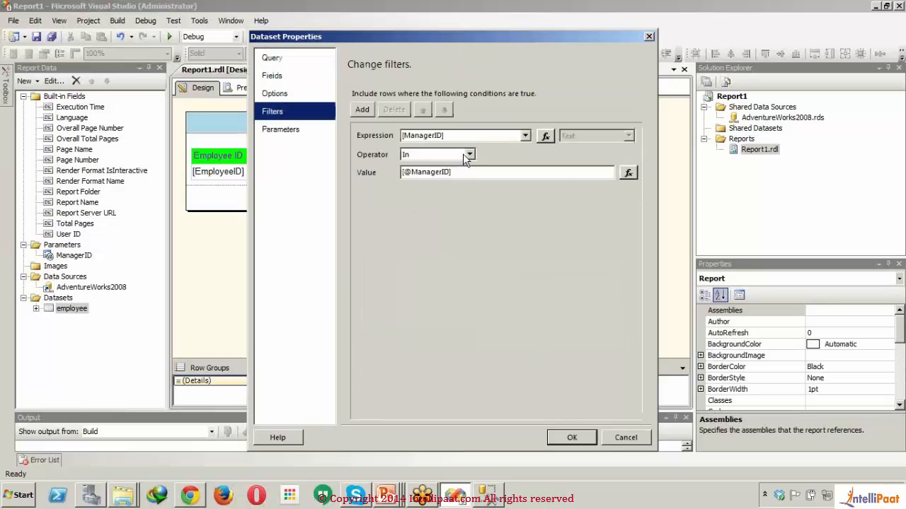
left_click(469, 154)
left_click(432, 165)
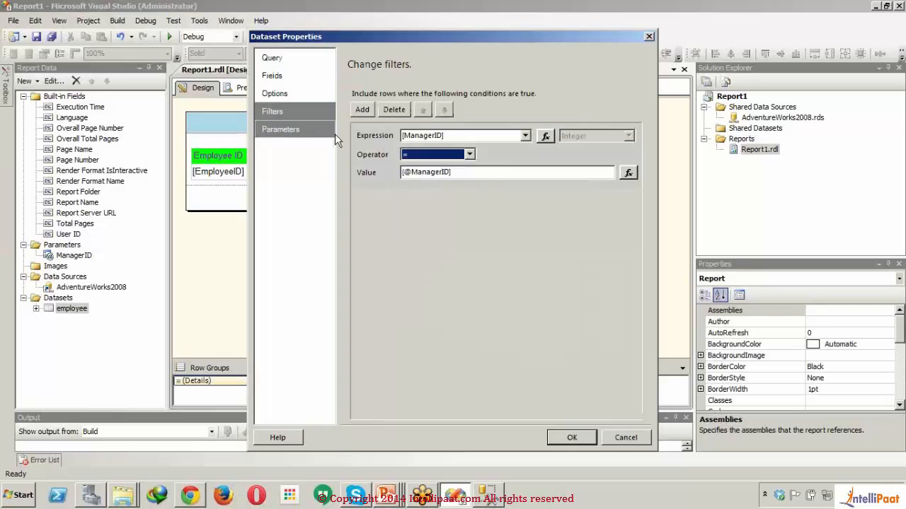
left_click(311, 133)
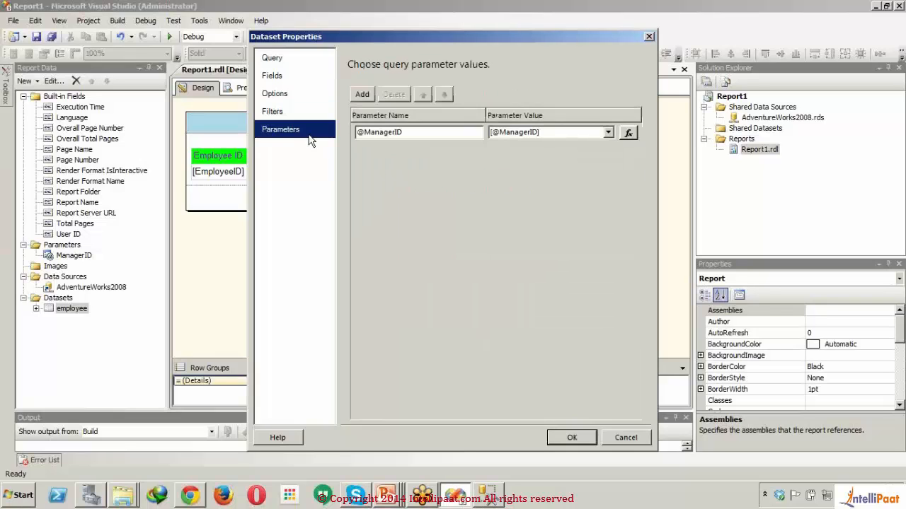
left_click(570, 437)
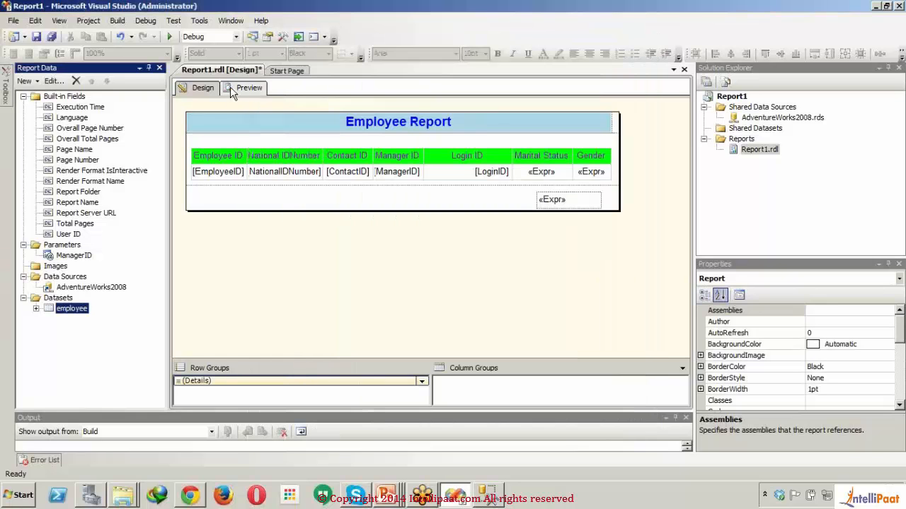
- Preview the report for Manager ID 16, look through all its rows and return to the design
left_click(231, 88)
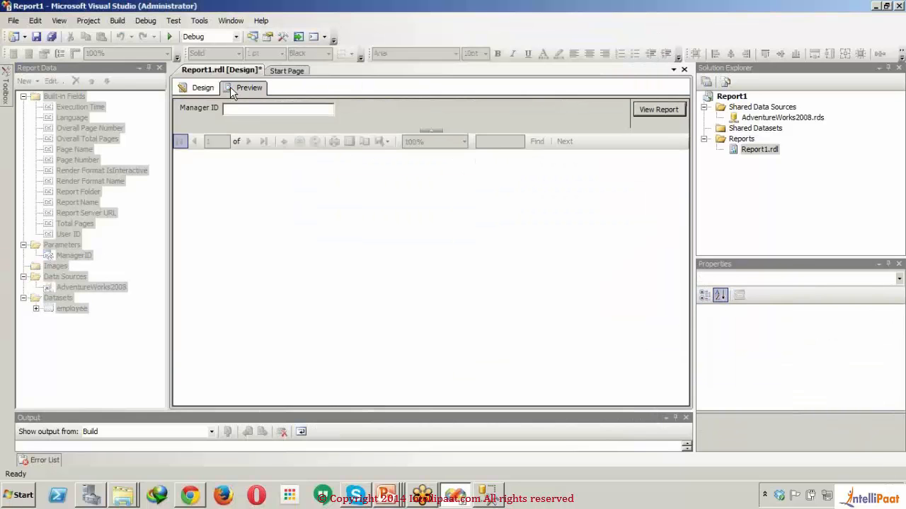
left_click(289, 111)
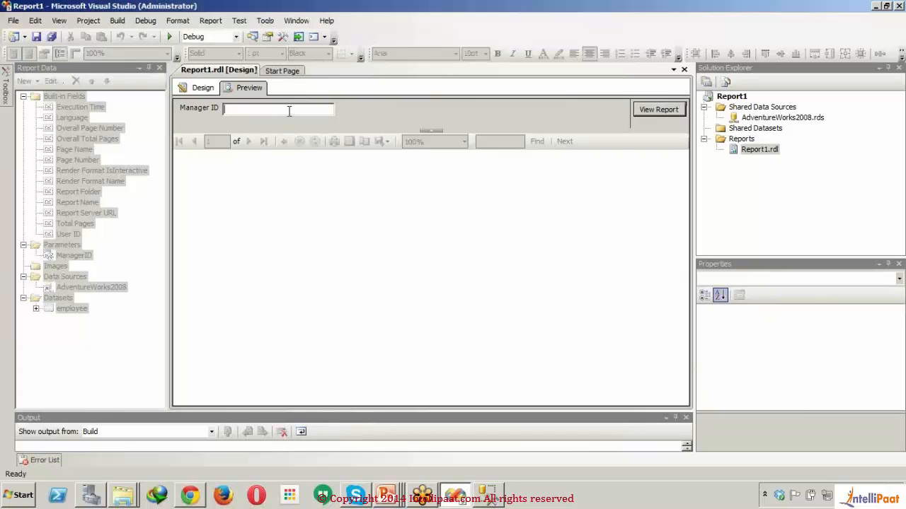
type("16")
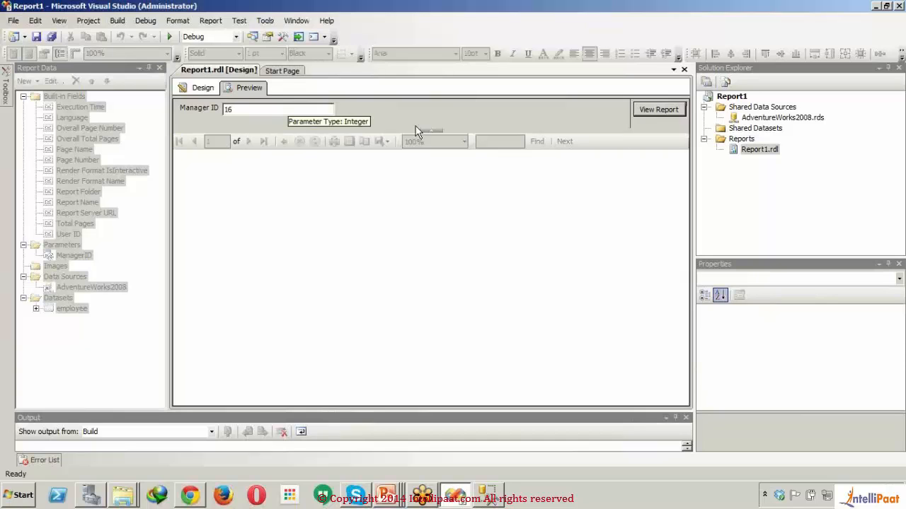
left_click(641, 109)
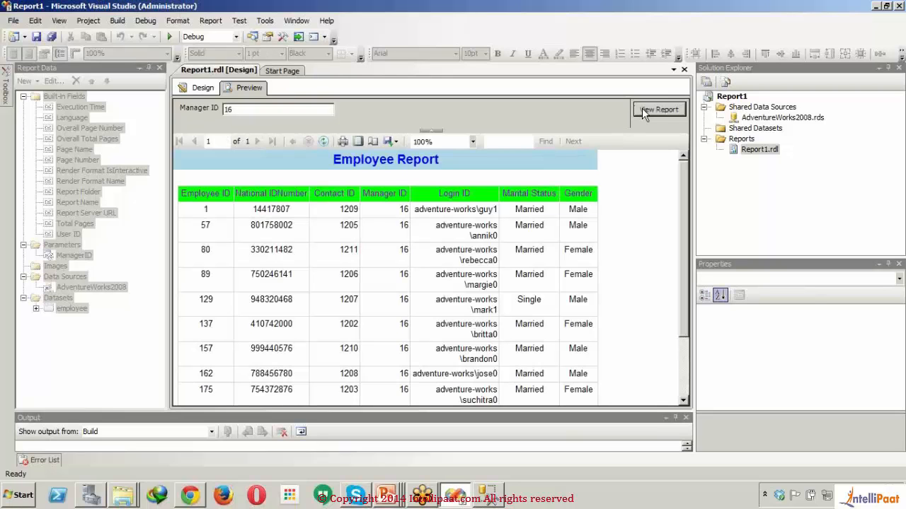
left_click_drag(685, 214, 688, 338)
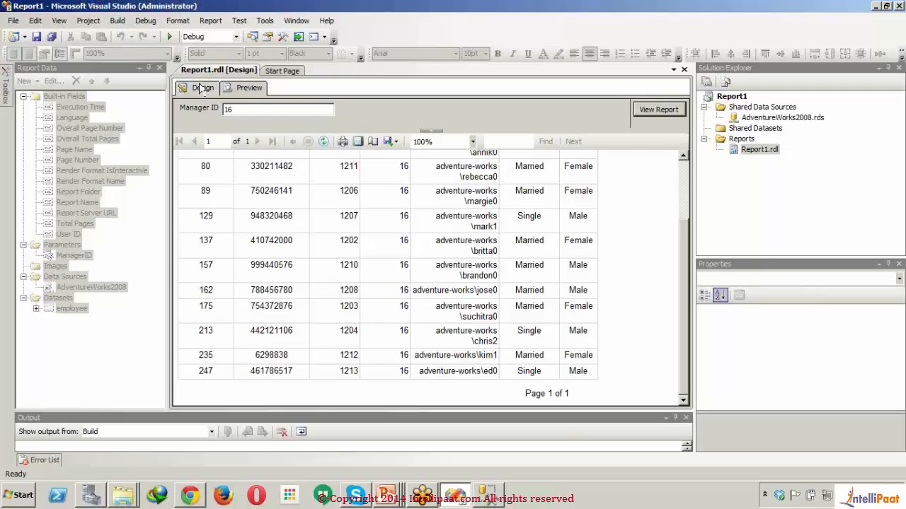
left_click(201, 88)
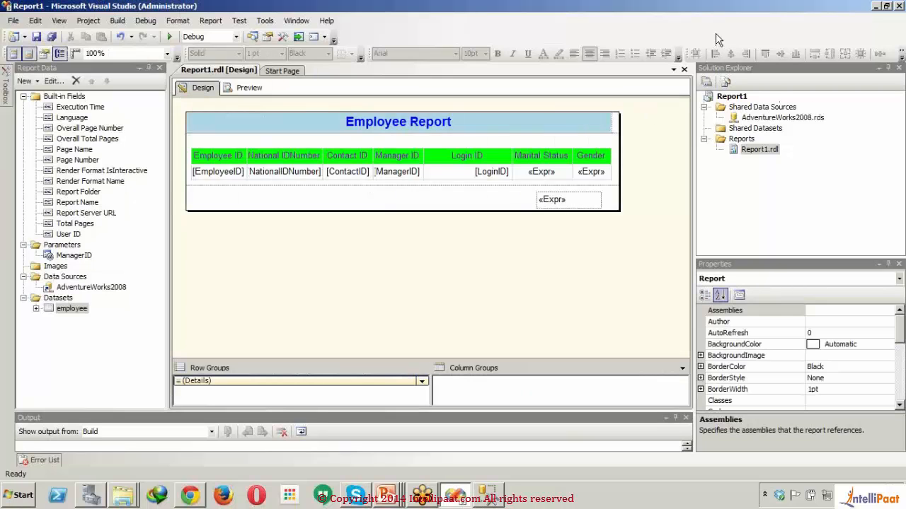
- Open the property pages of the Report1 project to see its deployment settings
left_click(736, 98)
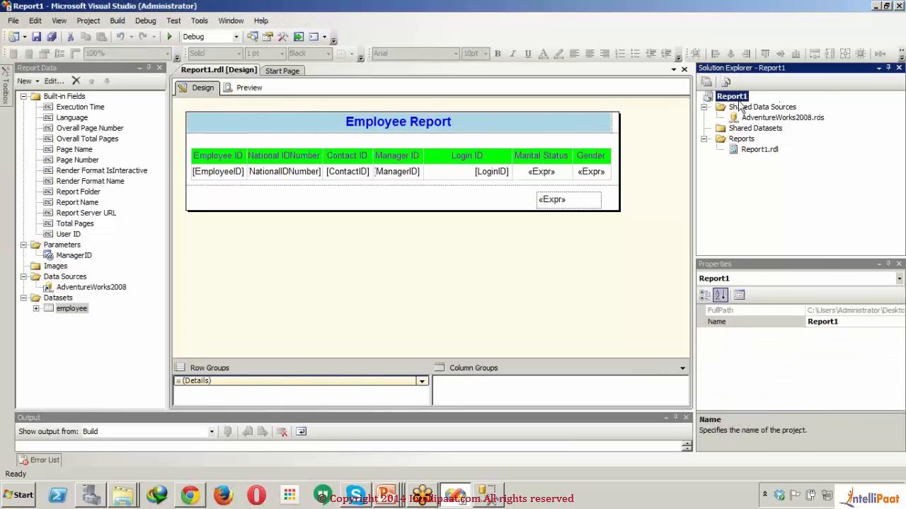
right_click(739, 100)
left_click(766, 274)
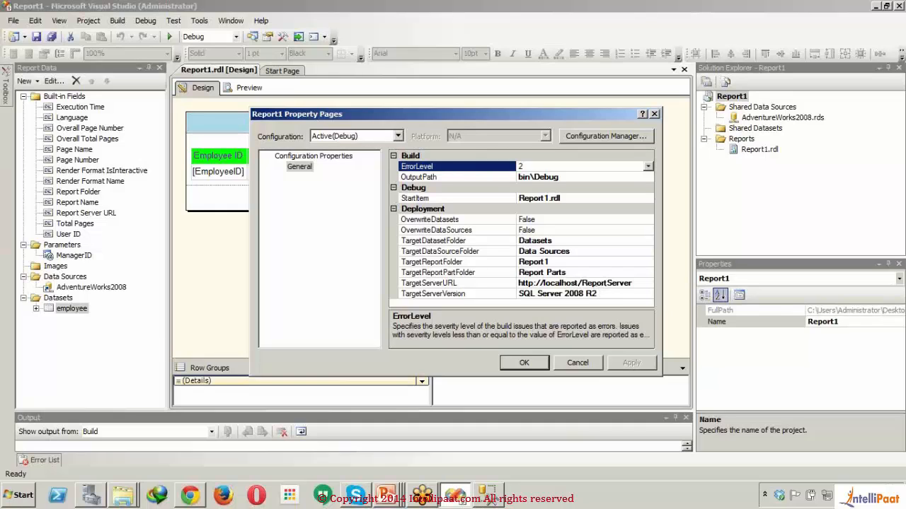
- Start the SQL Server 2008 R2 Reporting Services Configuration Manager and connect to the SQL08R2ENT instance on server ITSLTECH
left_click(20, 495)
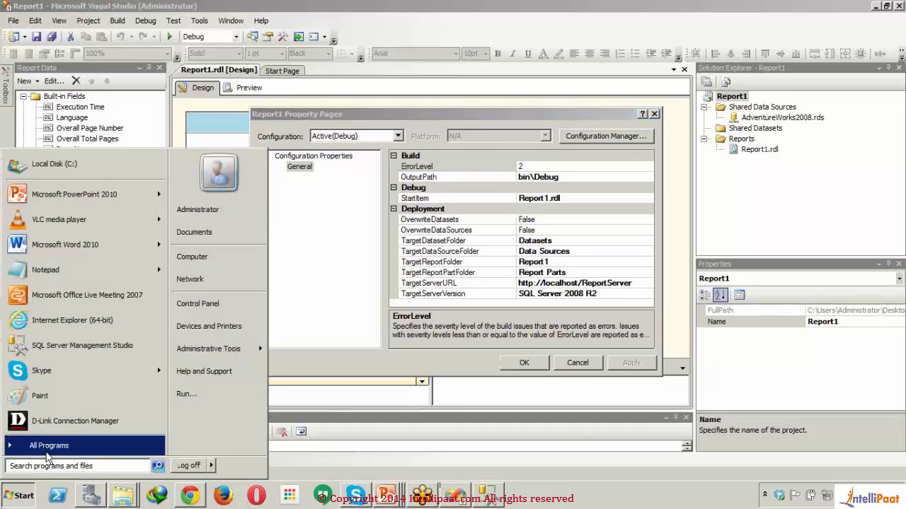
left_click(46, 453)
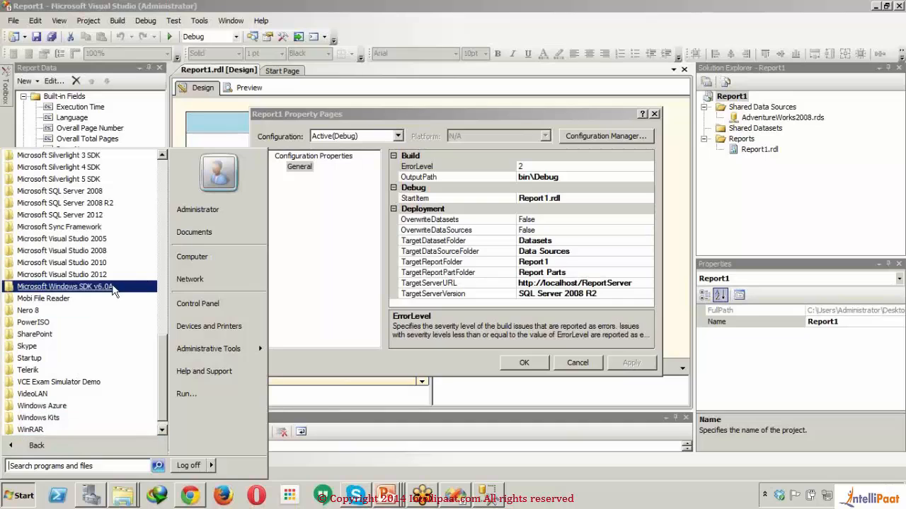
left_click(117, 204)
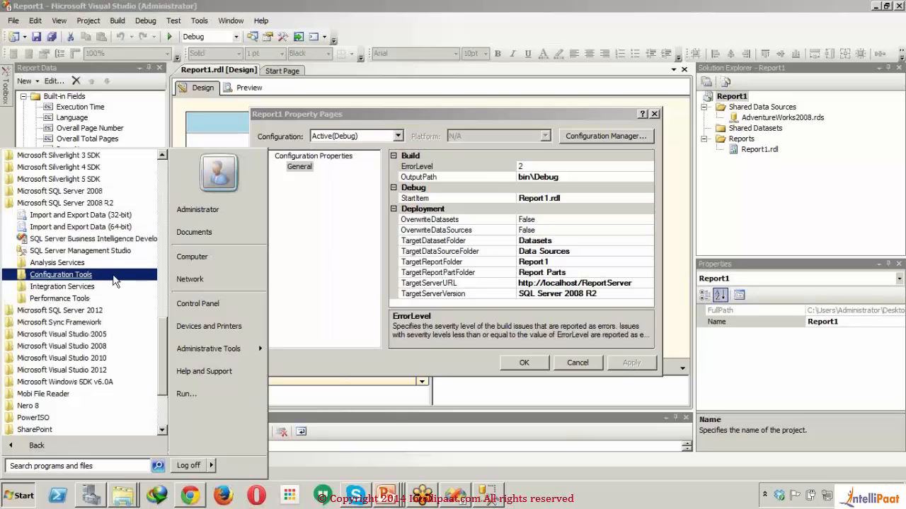
left_click(71, 275)
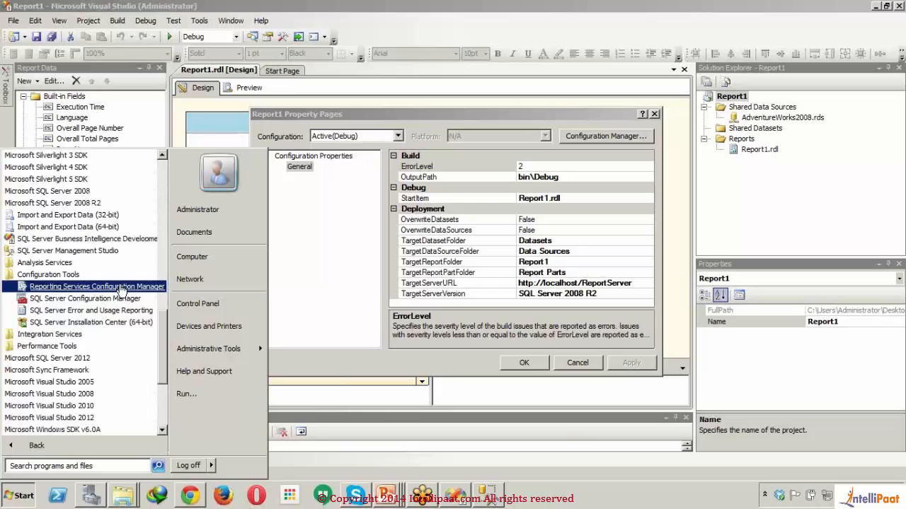
left_click(121, 286)
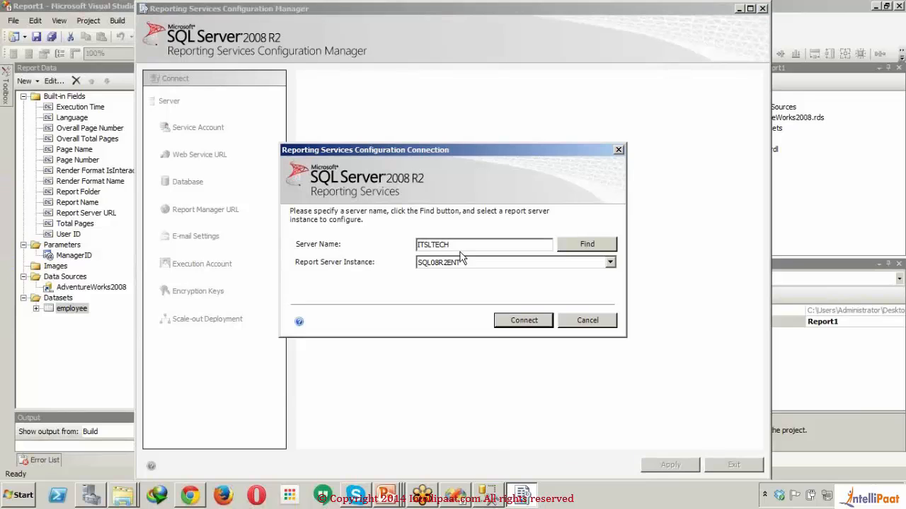
left_click(515, 326)
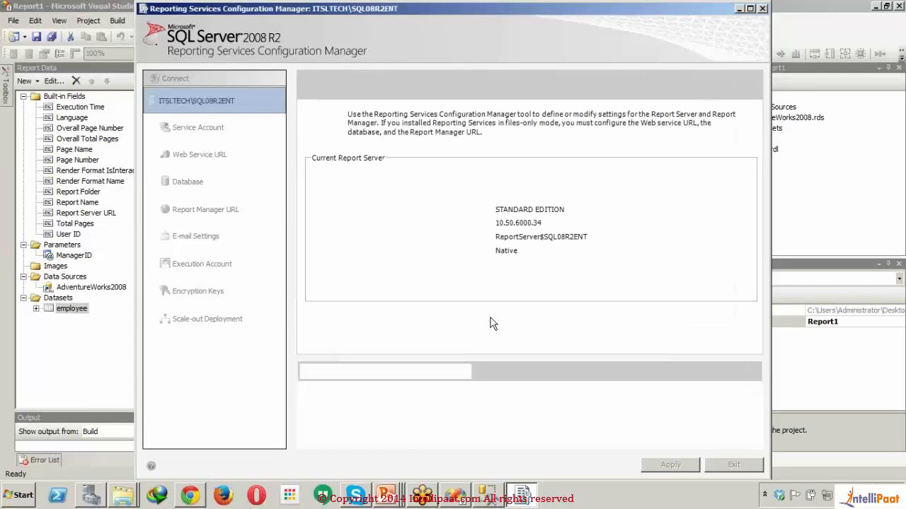
- Check the Report Manager URL settings, and open the Report Server Web Service URL in the browser
left_click(223, 201)
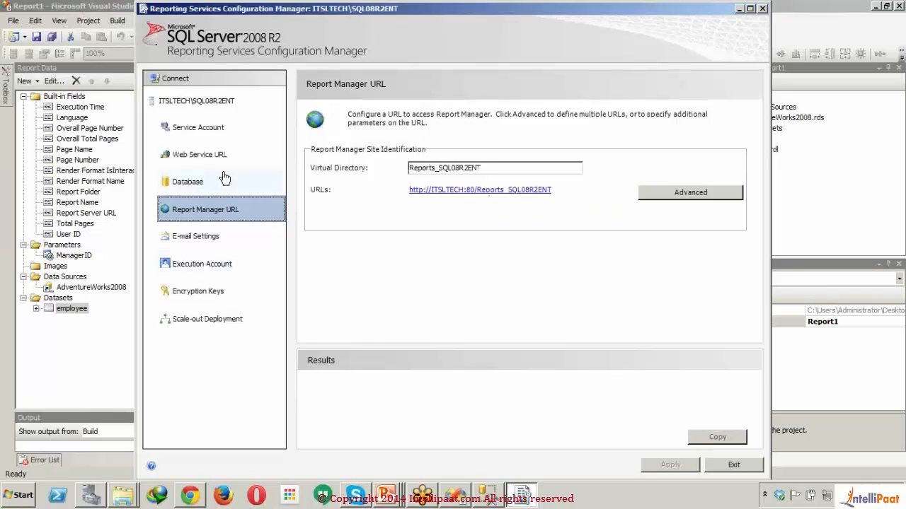
left_click(241, 154)
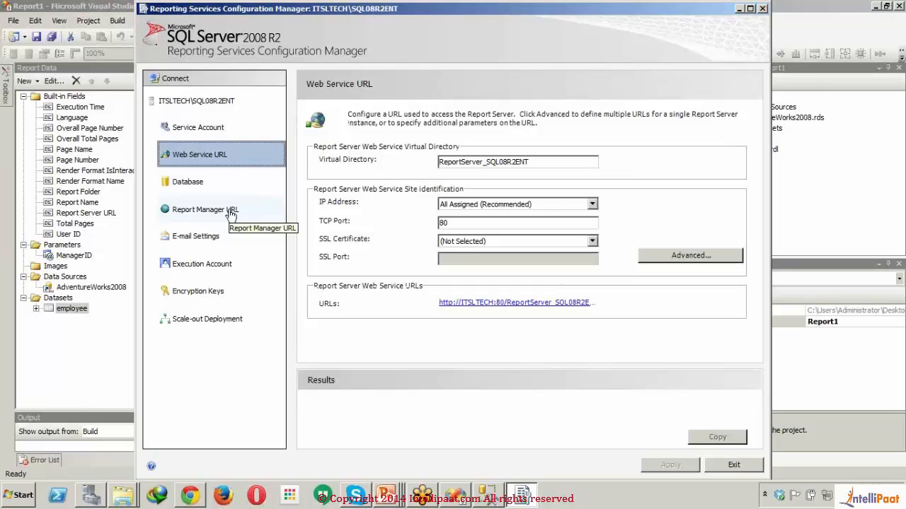
left_click(522, 308)
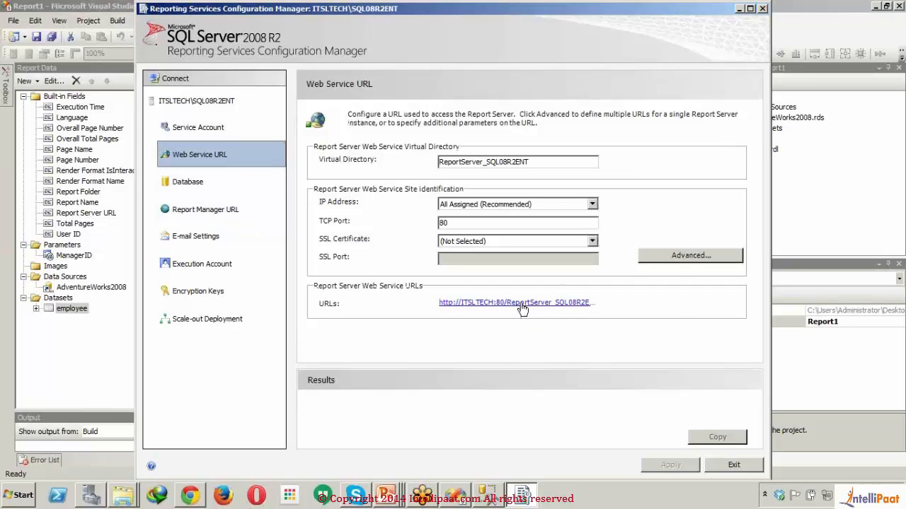
left_click(520, 303)
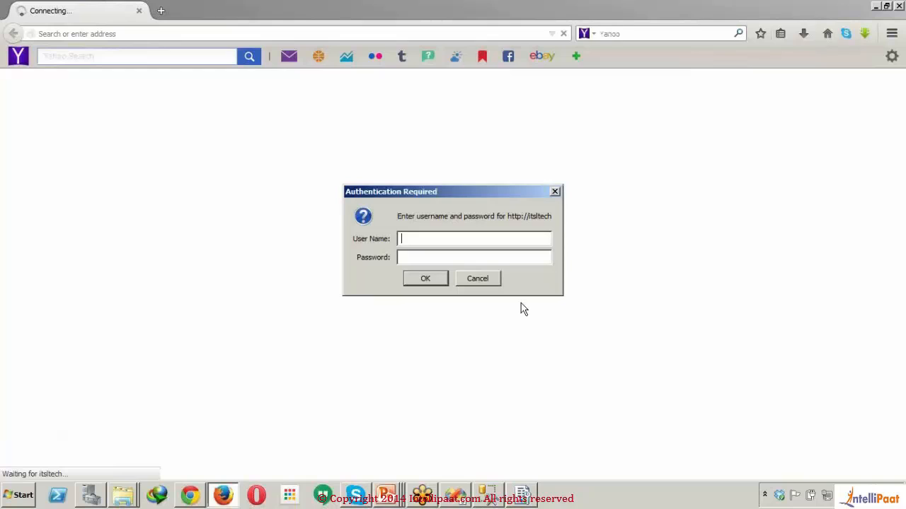
- Sign in to the report server with the account user name and password, and dismiss the offer to remember the password
type("adminis")
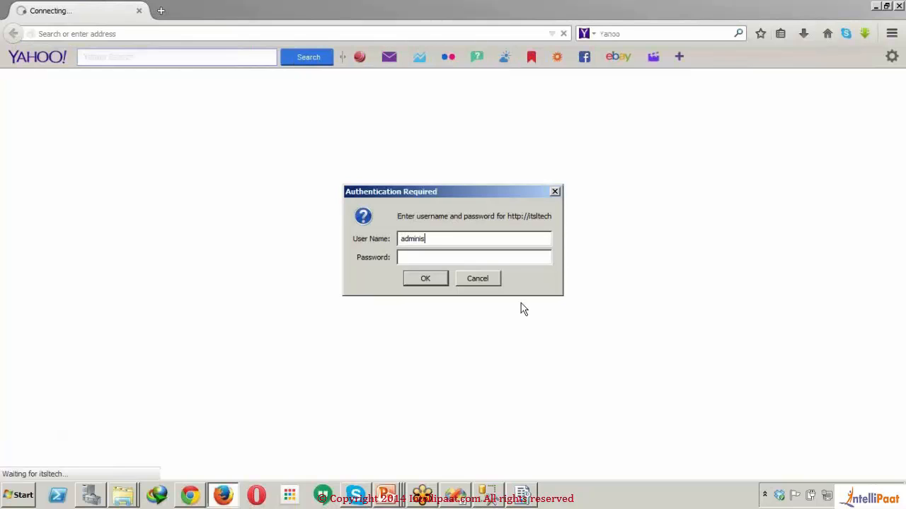
type("trator**********")
key("Return")
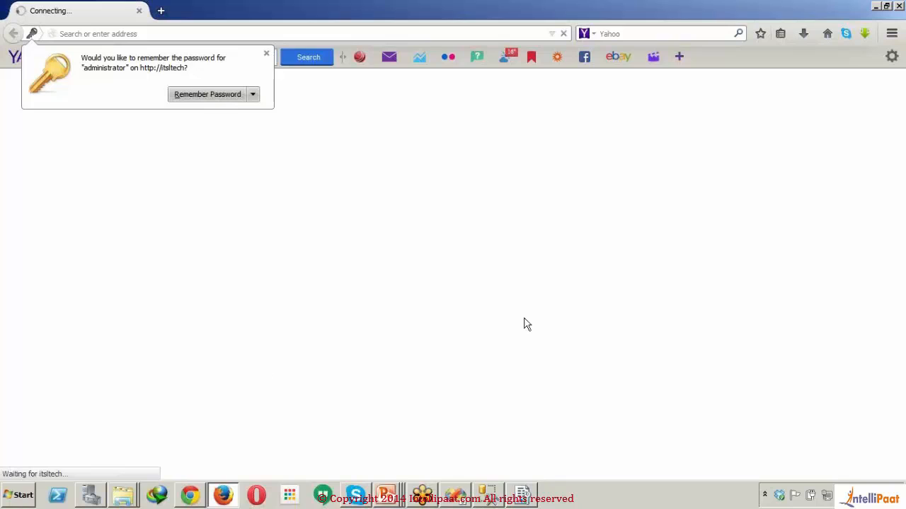
left_click(893, 32)
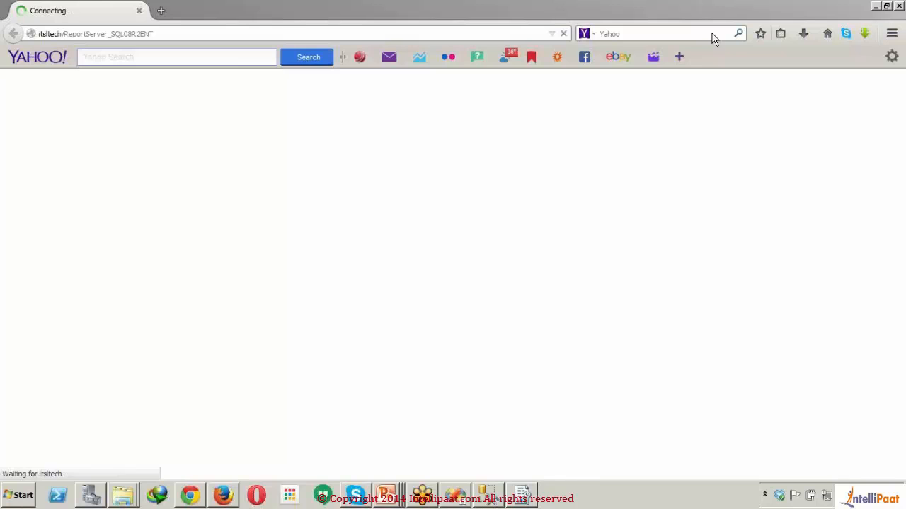
- Copy the report server address from the browser and set the Report1 project's TargetServerURL to the itsltech/ReportServer_SQL08R2ENT address in Visual Studio
left_click(253, 31)
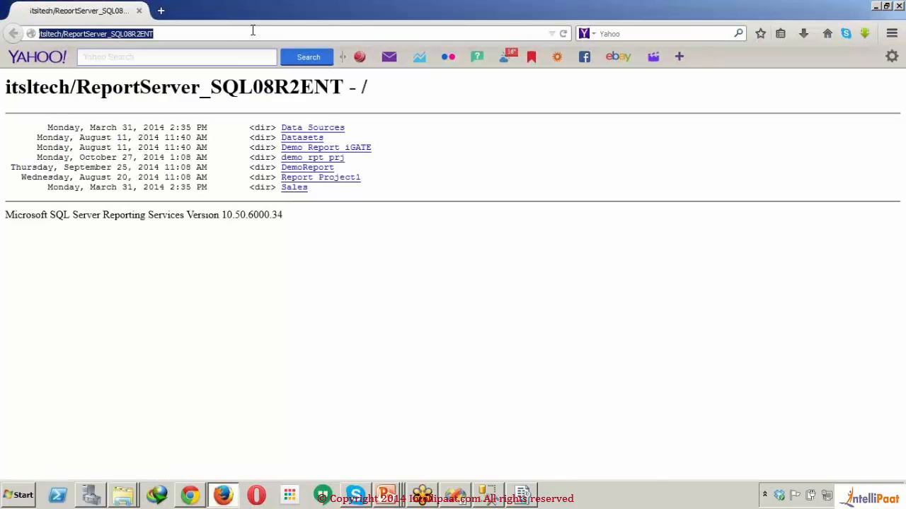
left_click(524, 498)
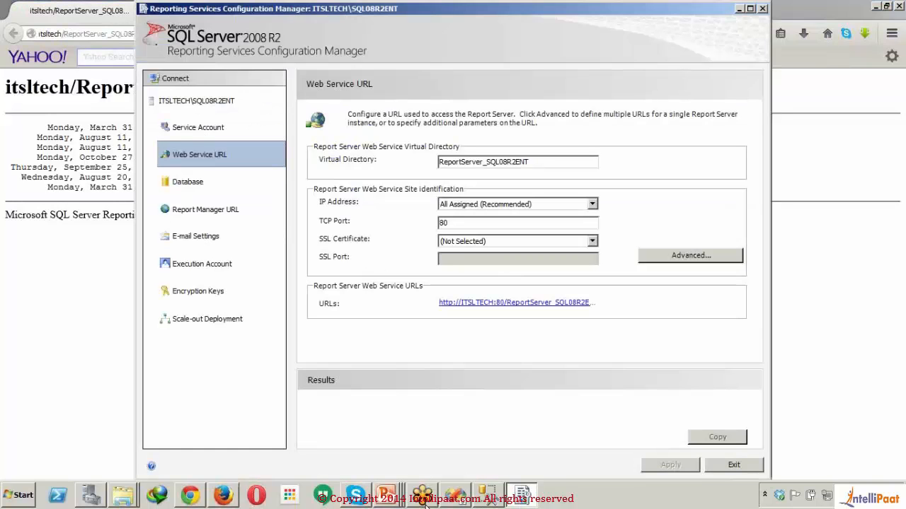
left_click(457, 495)
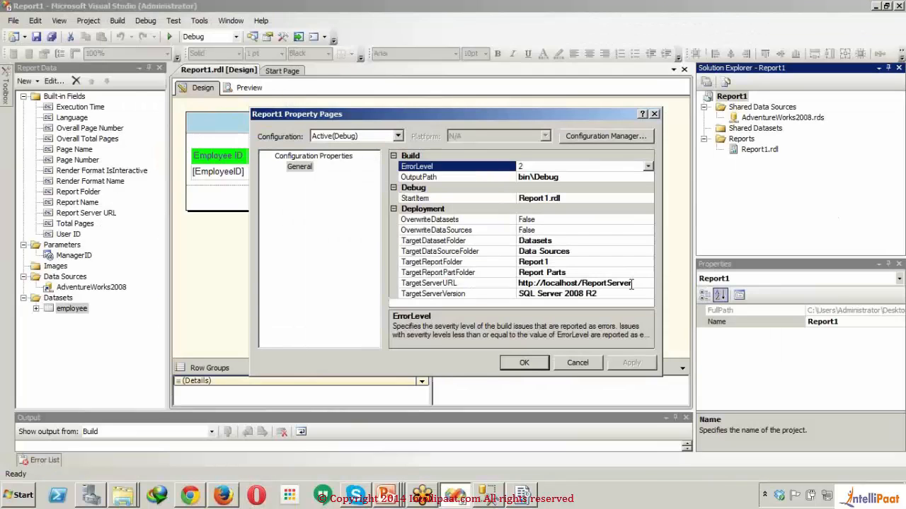
left_click(640, 283)
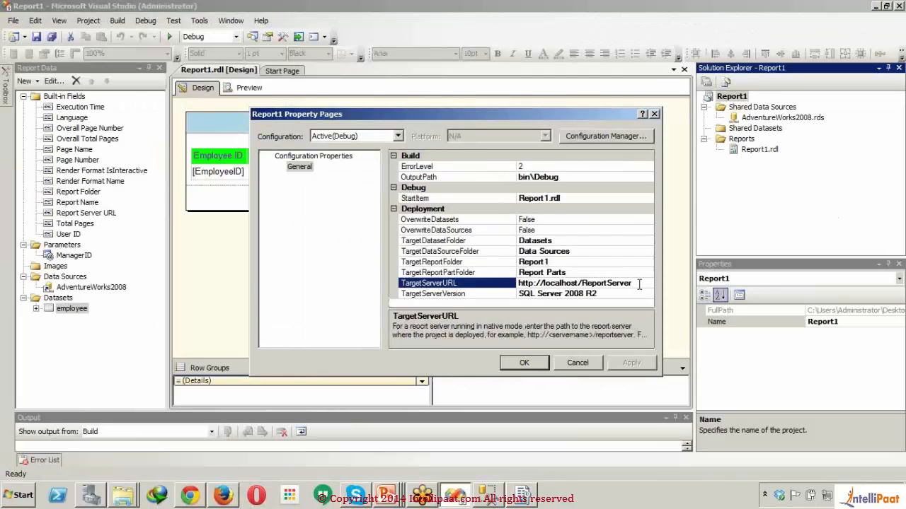
left_click_drag(640, 283, 428, 286)
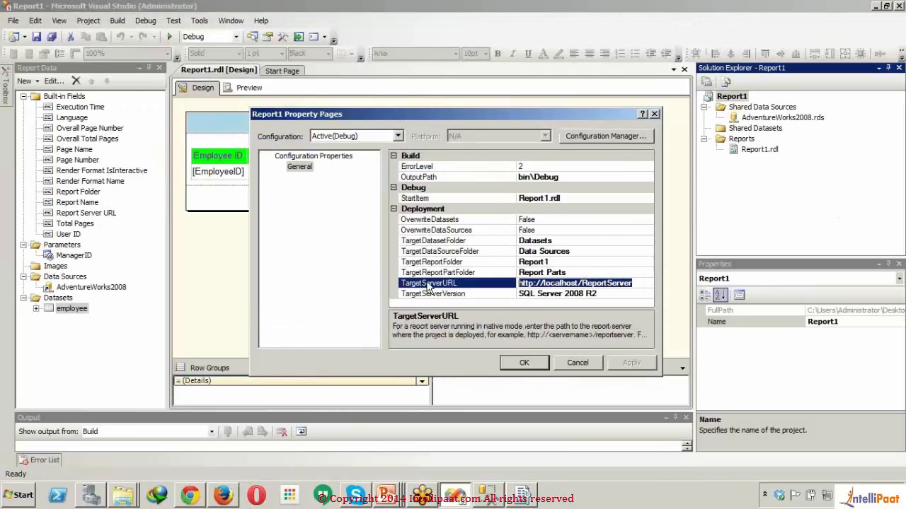
key("ctrl+v")
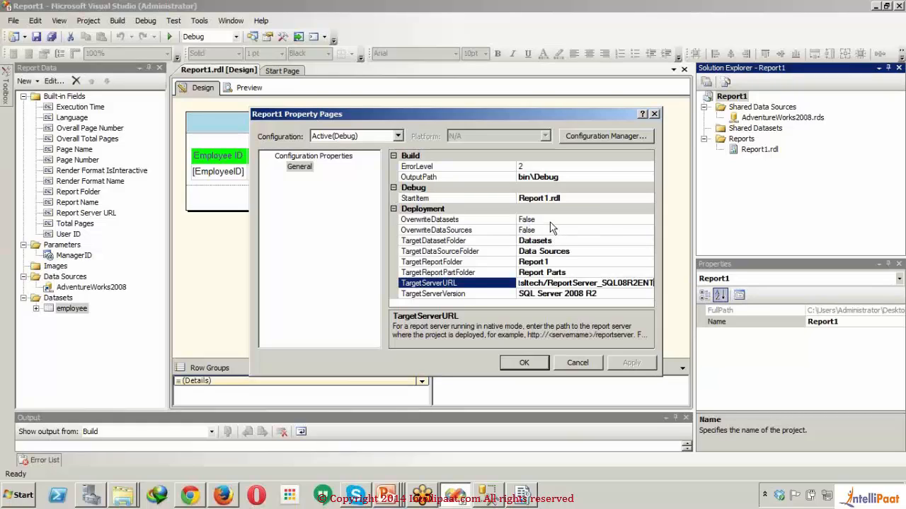
left_click(515, 360)
left_click(516, 361)
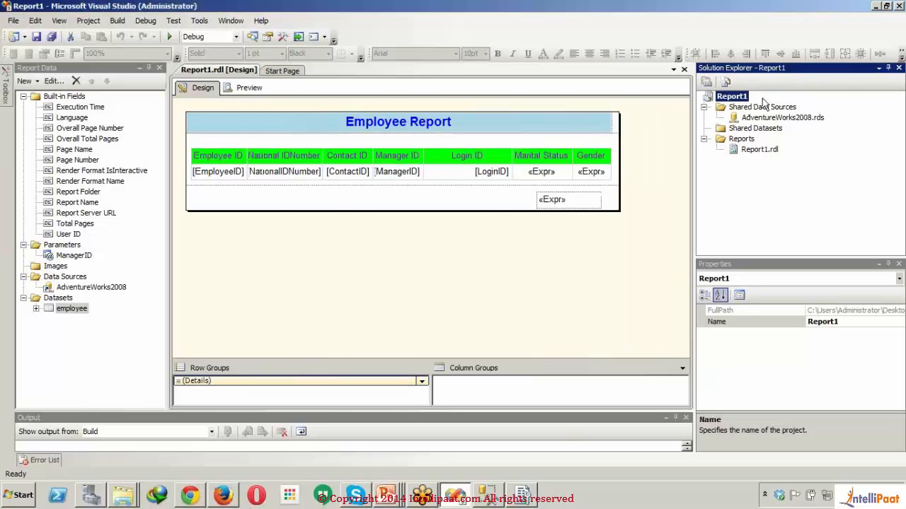
- Deploy the Report1 project to the report server, and switch back to the report server listing in Firefox
right_click(744, 101)
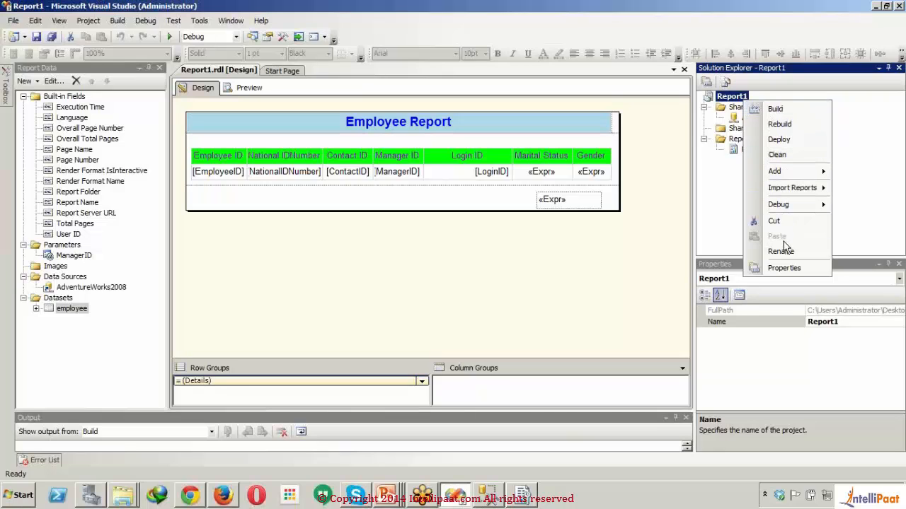
left_click(778, 139)
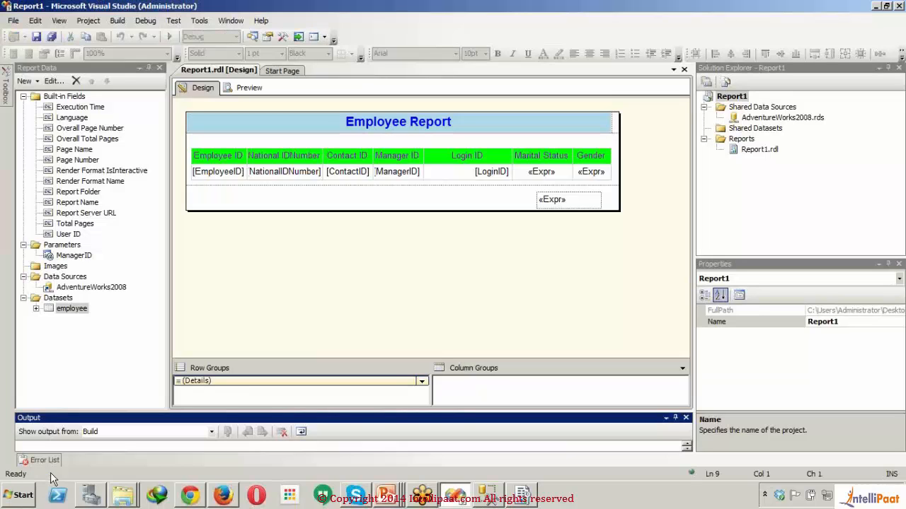
left_click(320, 339)
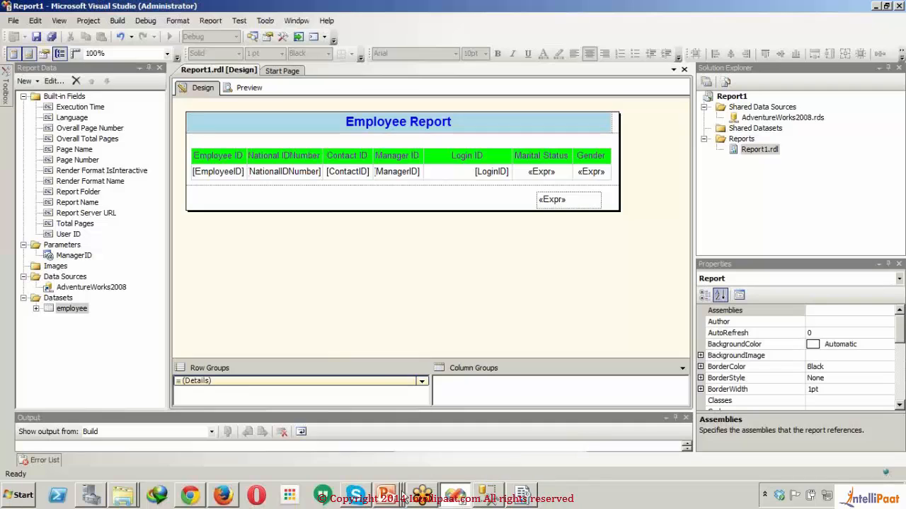
left_click(224, 496)
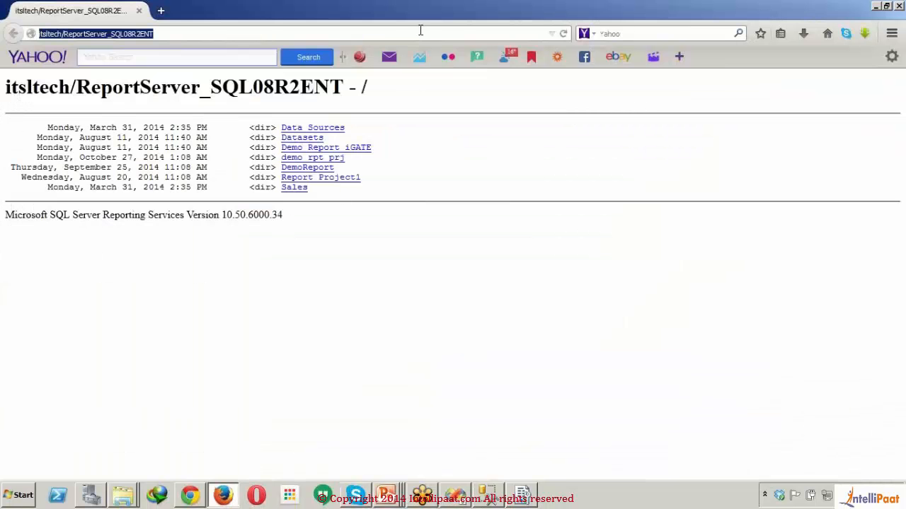
key("Return")
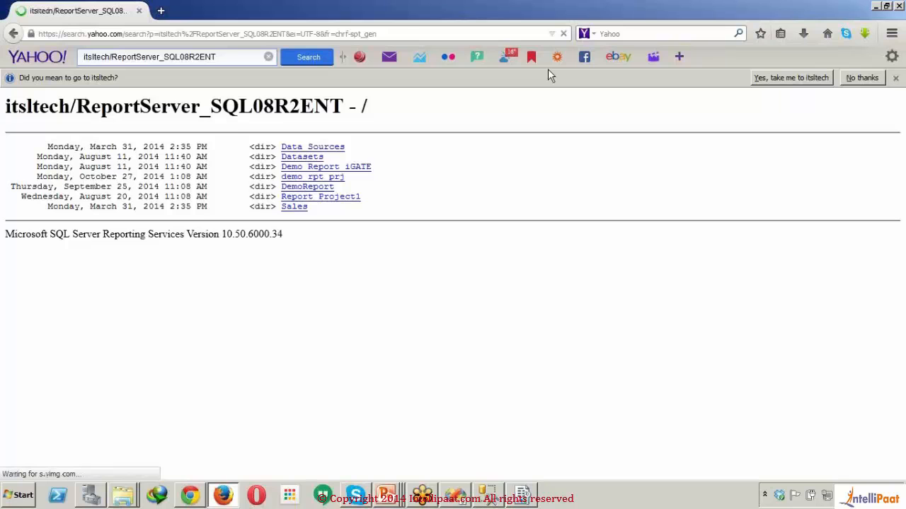
left_click(14, 34)
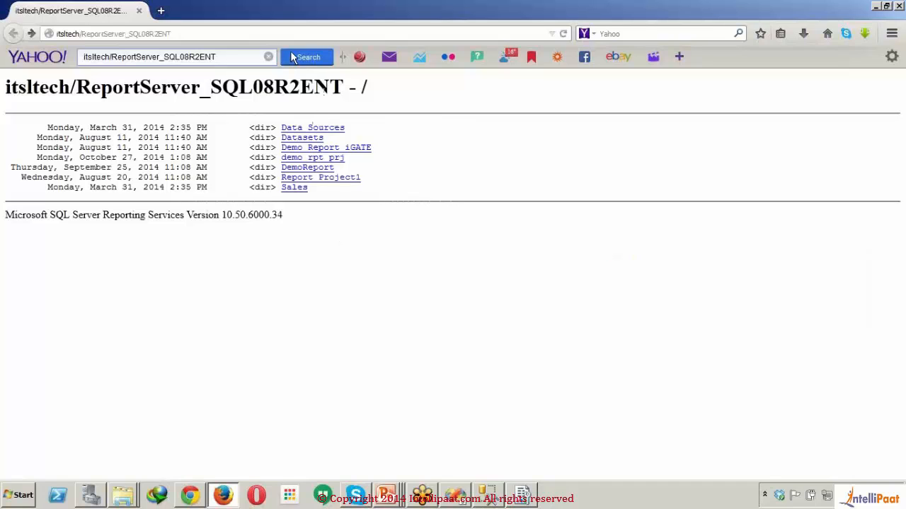
left_click(305, 37)
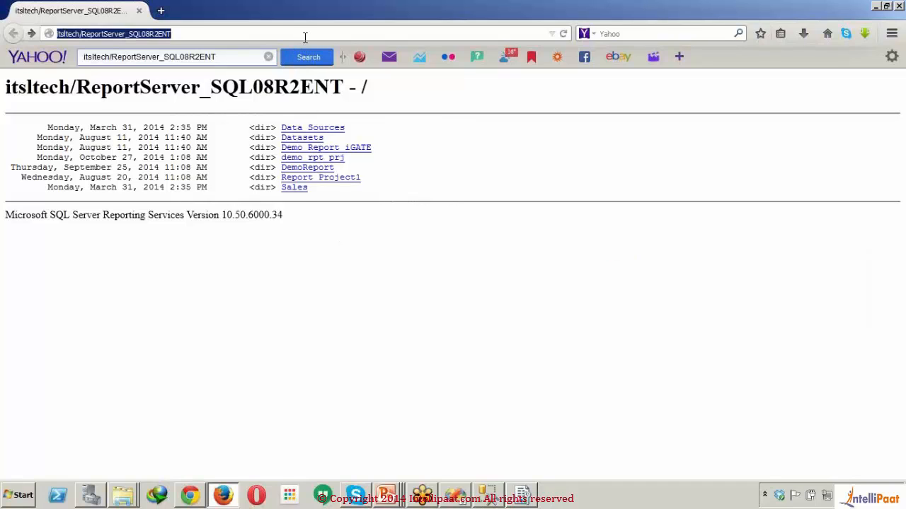
key("Return")
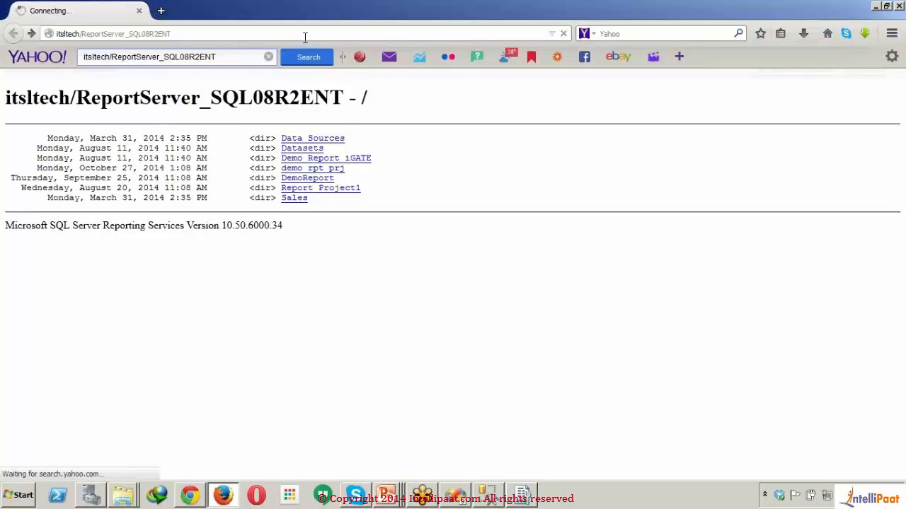
left_click(14, 34)
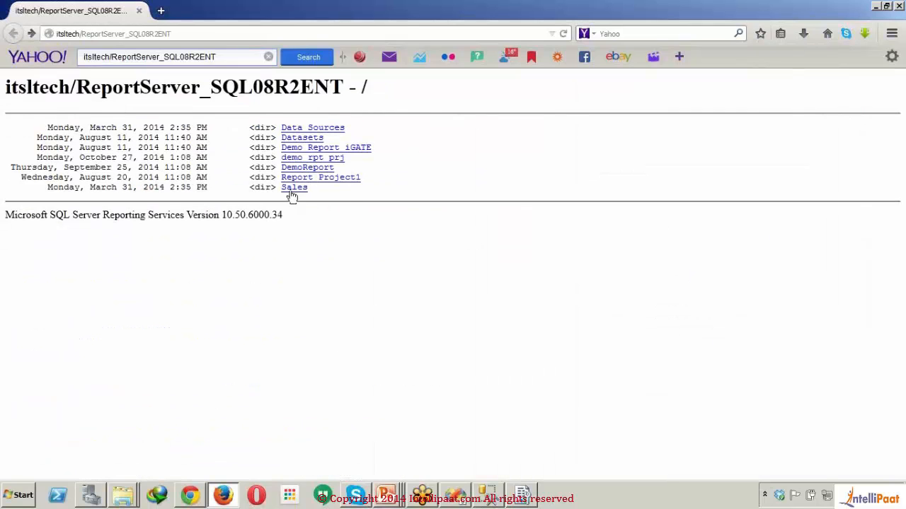
- Refresh the server listing by entering the DemoReport folder and returning to the parent directory, and open Report1 from the Report1 folder
left_click(325, 169)
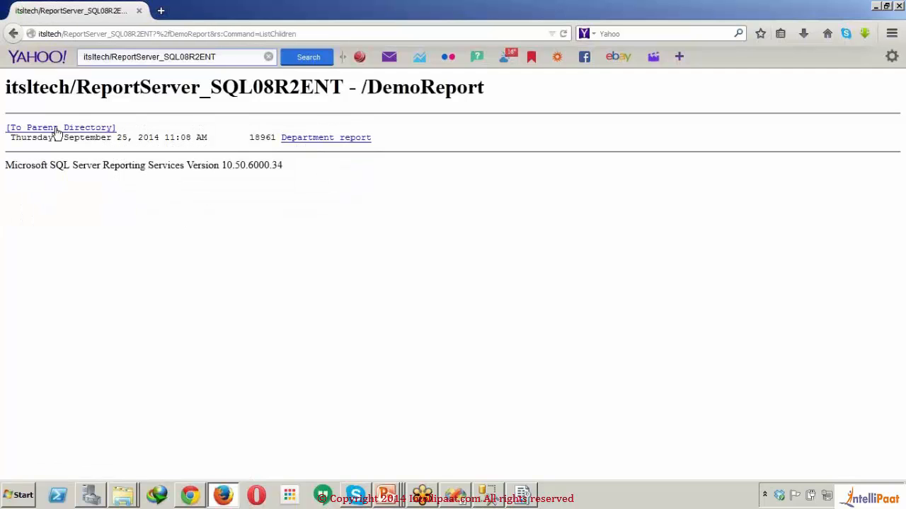
left_click(57, 130)
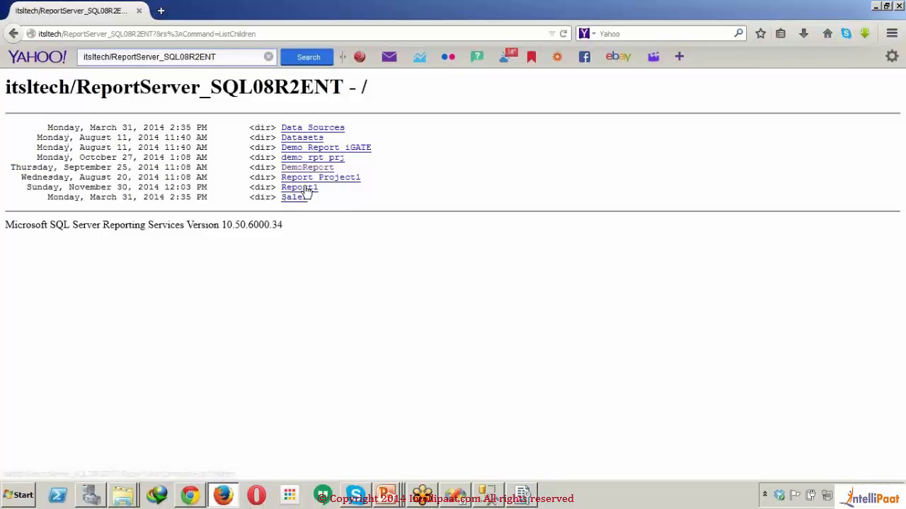
left_click(300, 187)
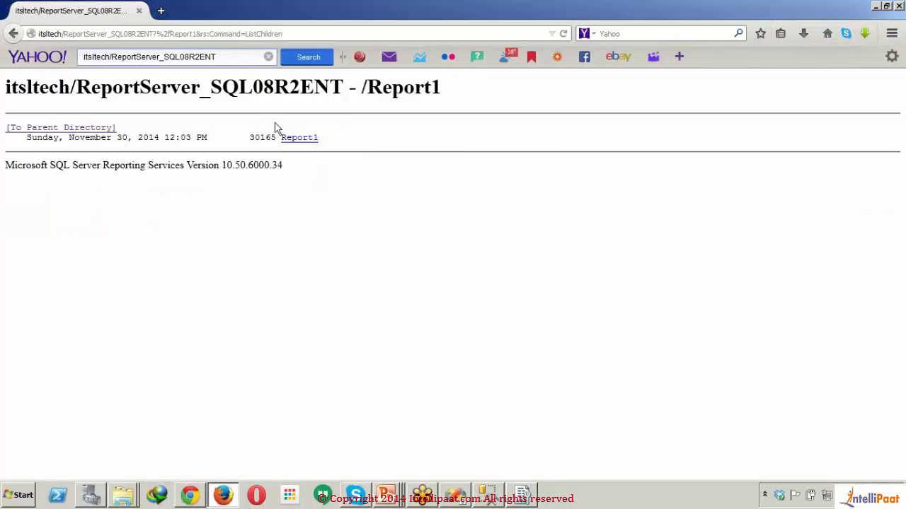
left_click(303, 141)
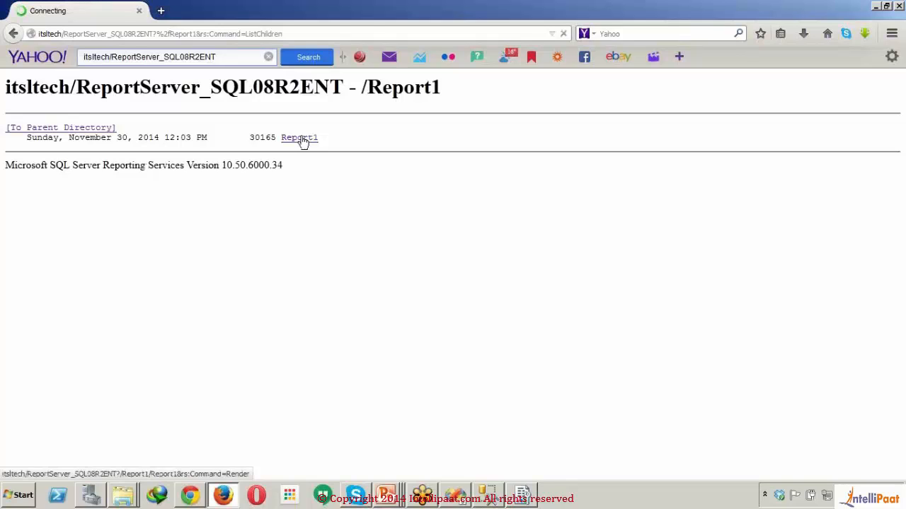
- Run the deployed report for Manager ID 16, and look through its rows and available export formats
left_click(171, 92)
type("16")
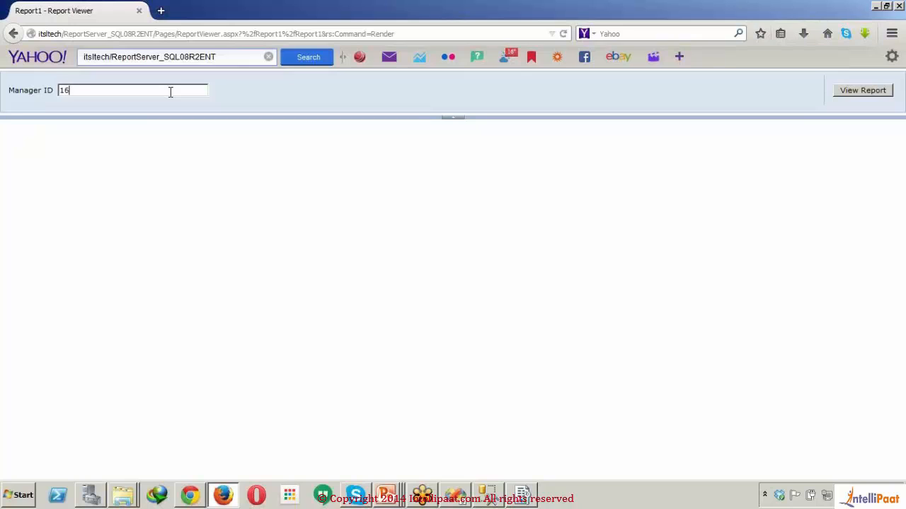
left_click(862, 96)
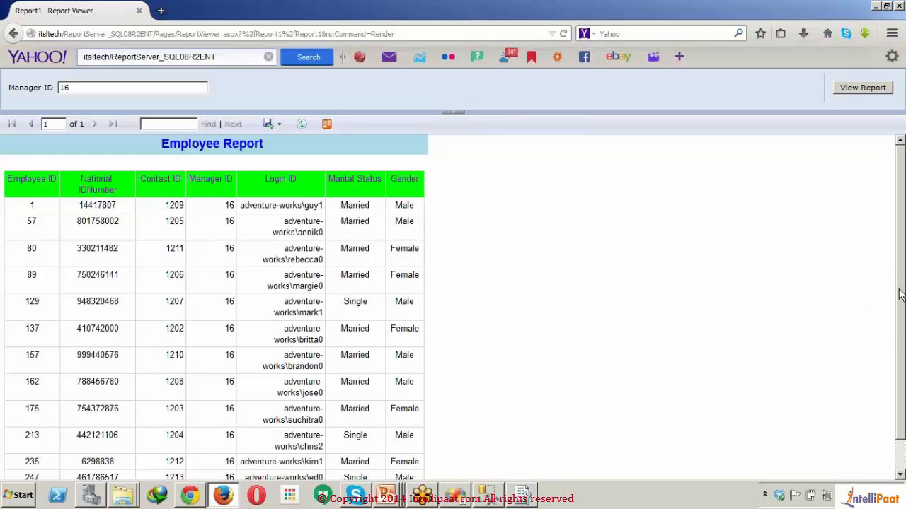
left_click_drag(900, 295, 902, 361)
left_click(279, 126)
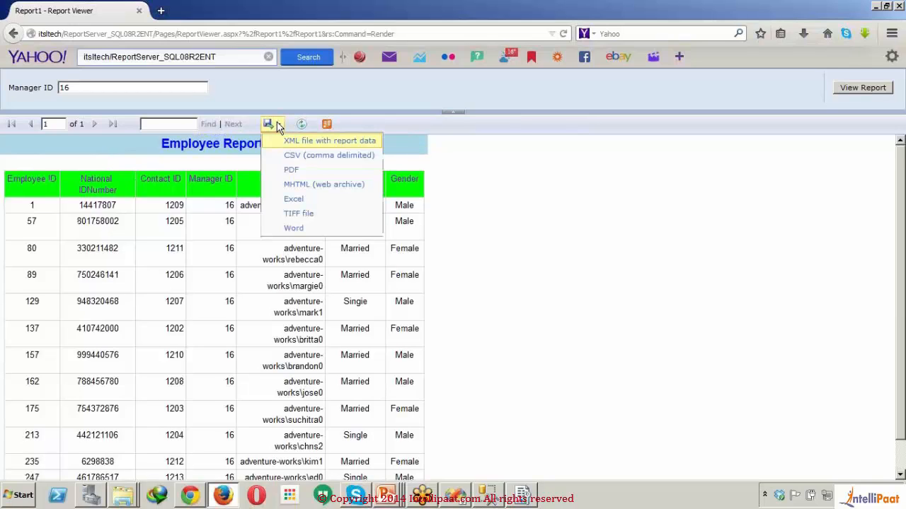
left_click(515, 222)
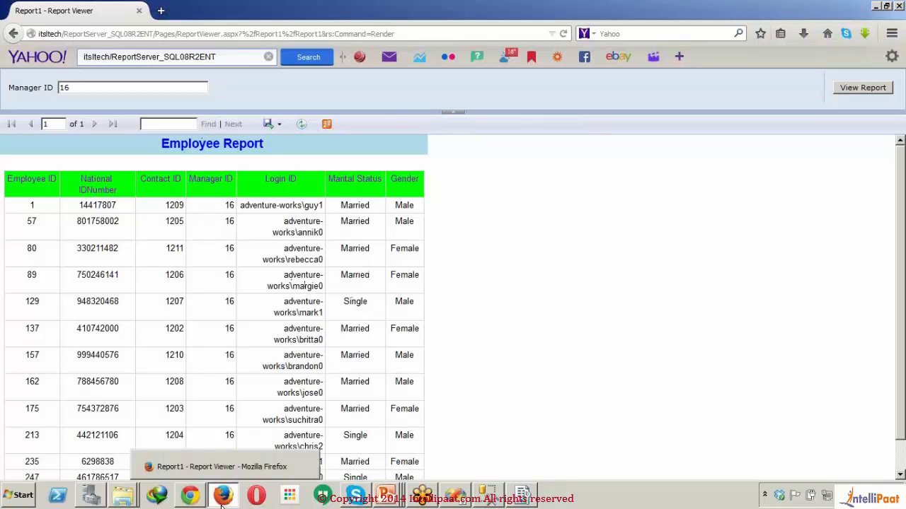
- Switch to the Reporting Services Configuration Manager and open the Report Manager URL in the browser
mouse_move(498, 491)
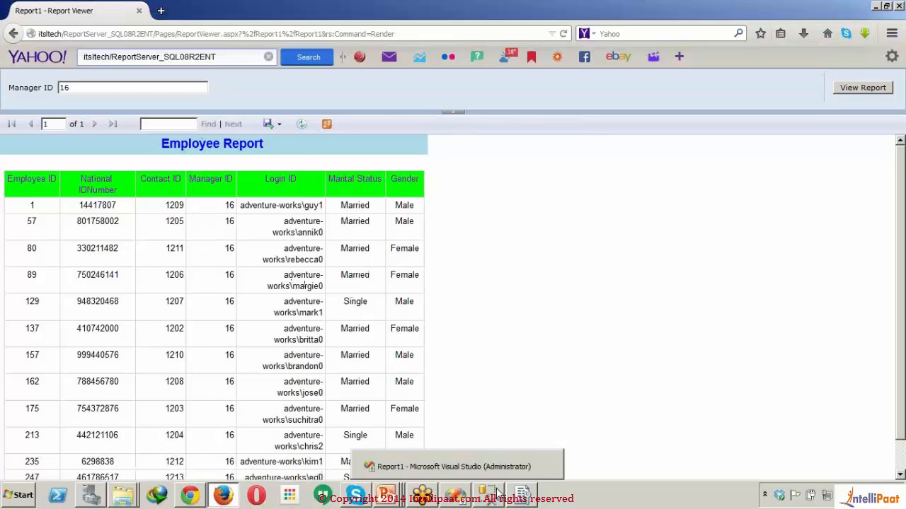
left_click(538, 502)
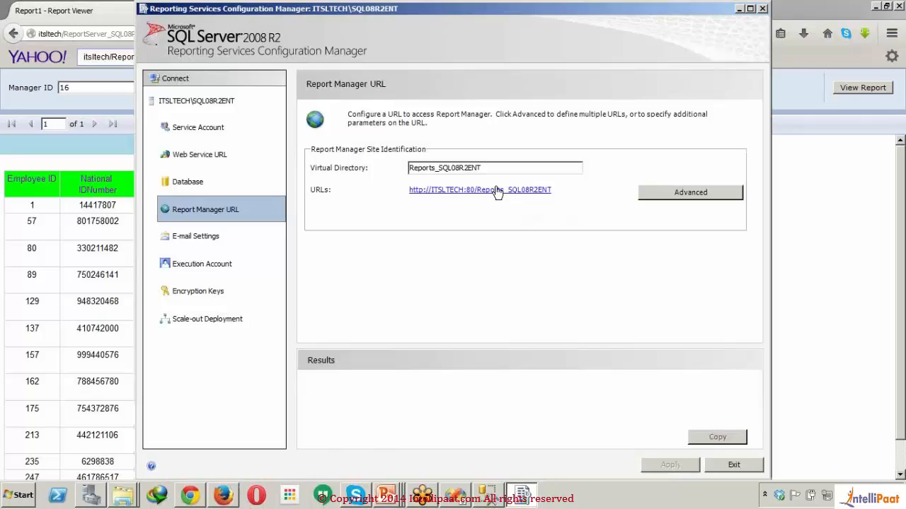
left_click(496, 188)
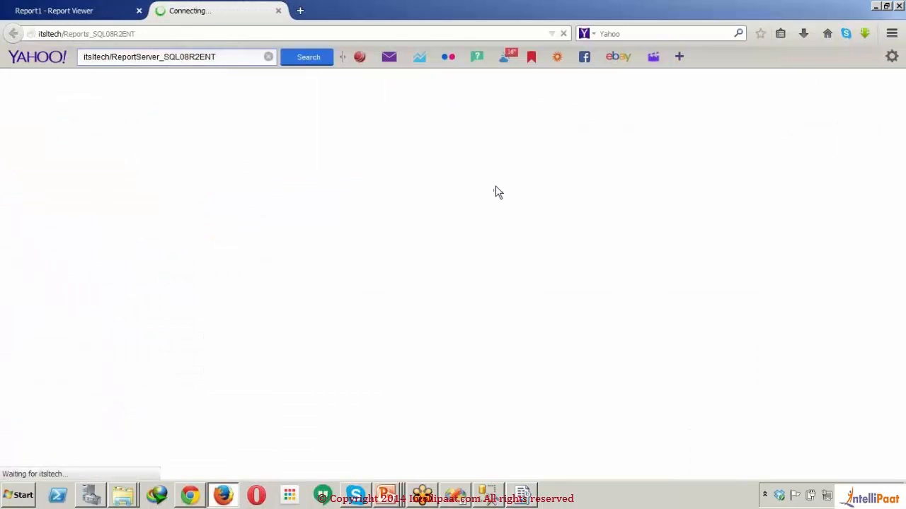
- Return the report viewer tab to the report server's root listing, and switch to the Report Manager tab
left_click(126, 17)
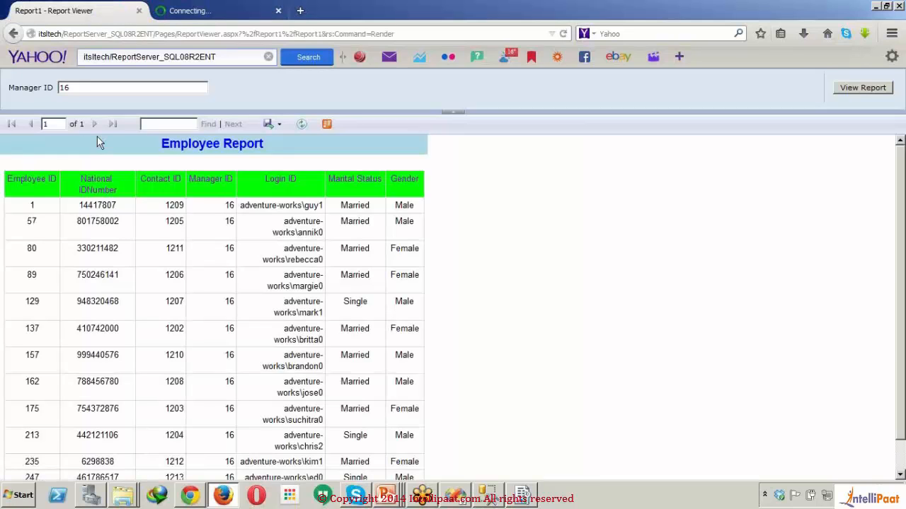
left_click(15, 34)
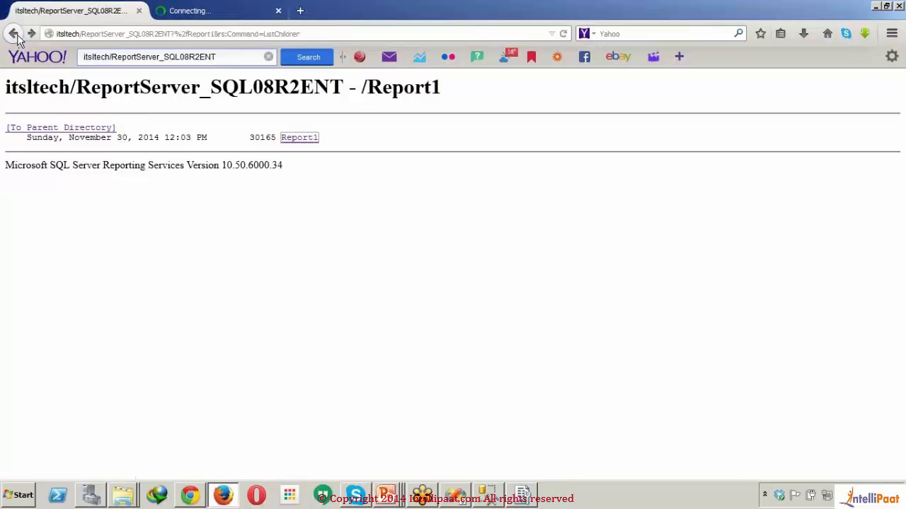
left_click(14, 34)
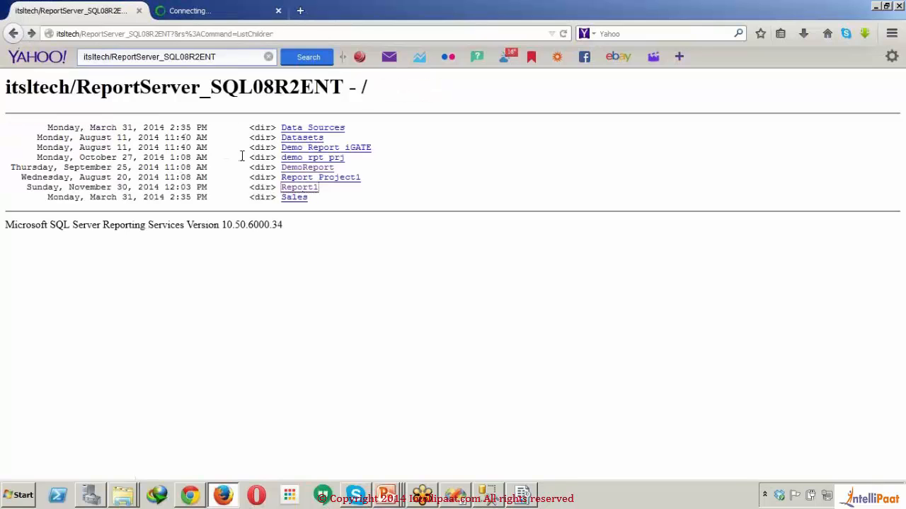
left_click(229, 7)
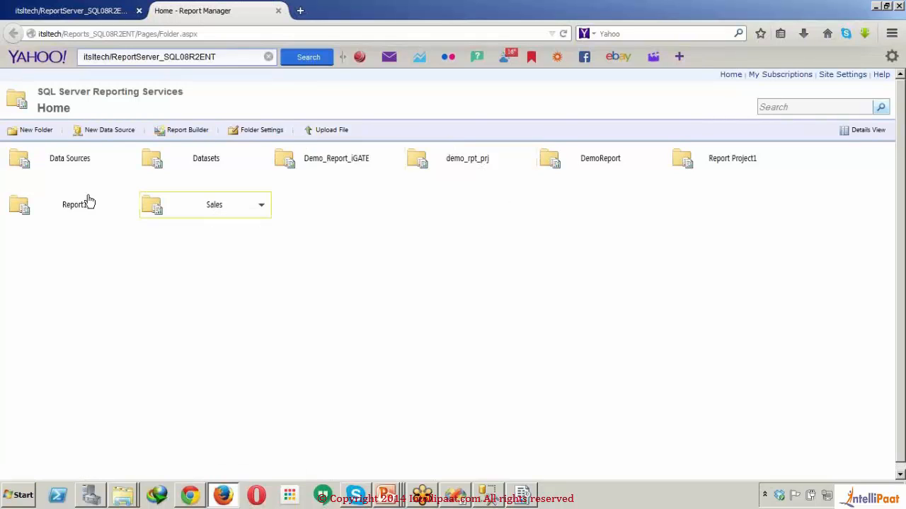
- Open Report1 from its folder in Report Manager, run it for Manager ID 16, and minimize all windows after reviewing the rows
left_click(66, 210)
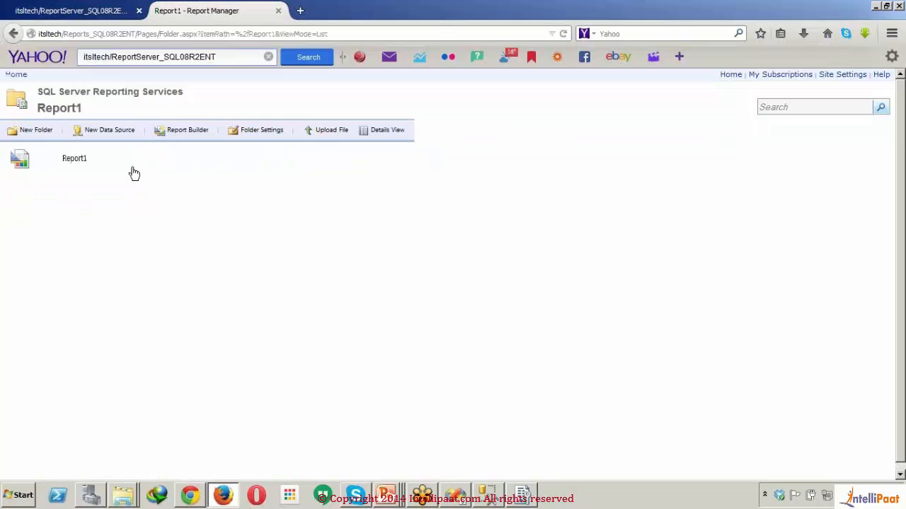
left_click(74, 159)
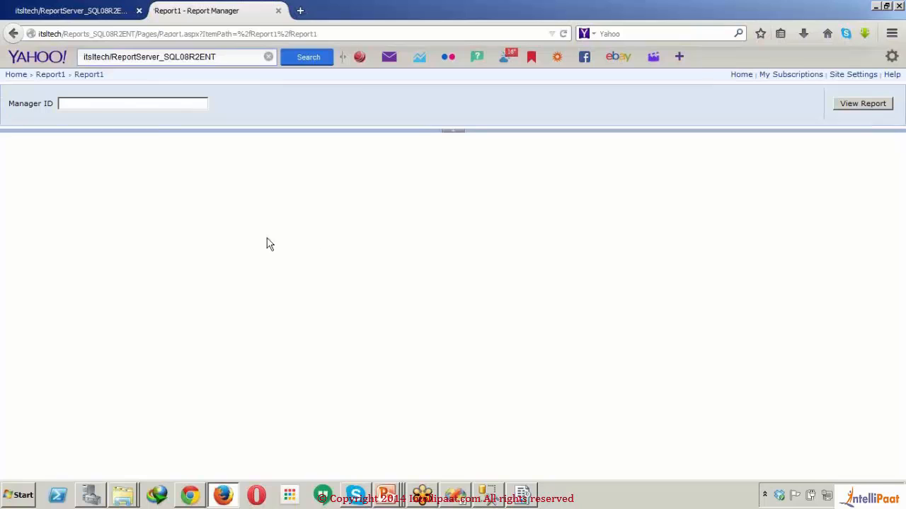
left_click(169, 103)
type("16")
left_click(854, 104)
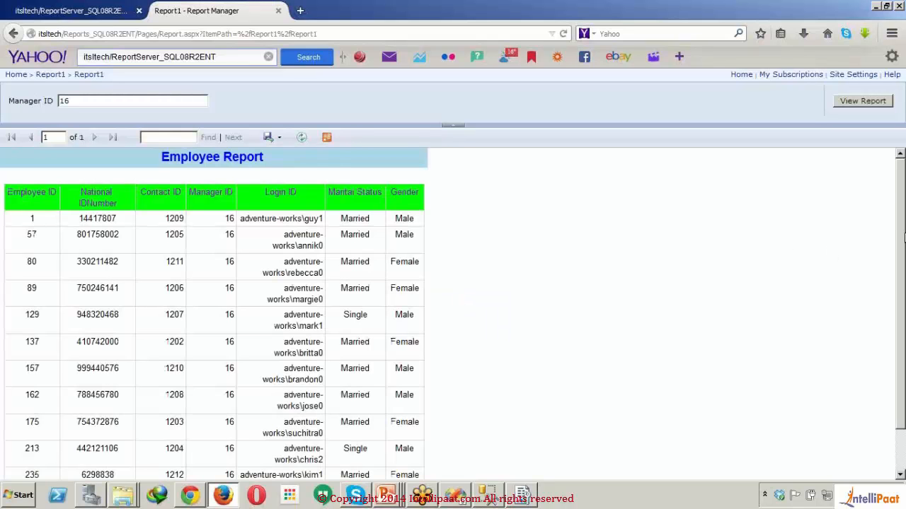
scroll(904, 237, "down", 2)
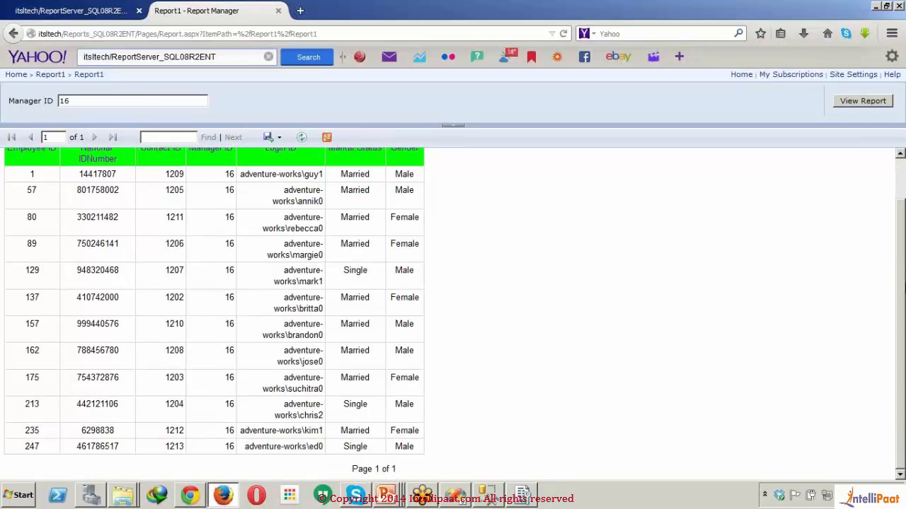
scroll(435, 270, "up", 2)
key("super+d")
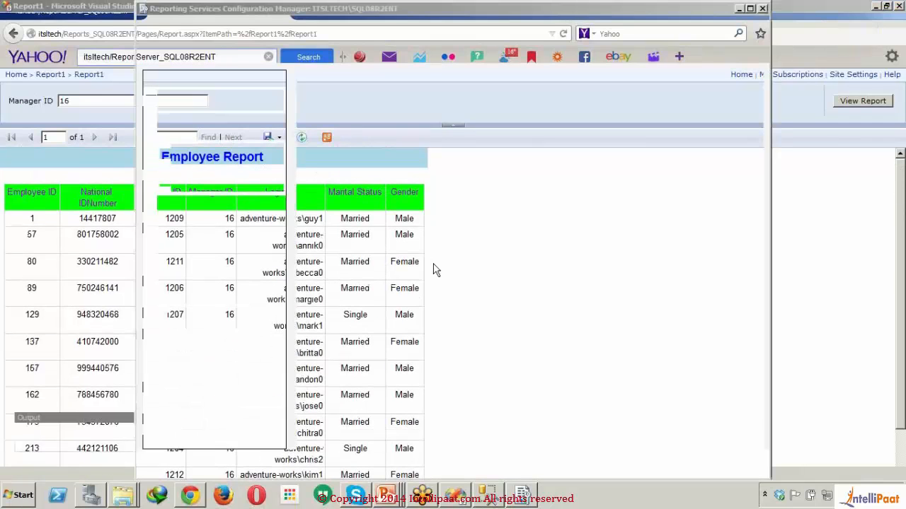